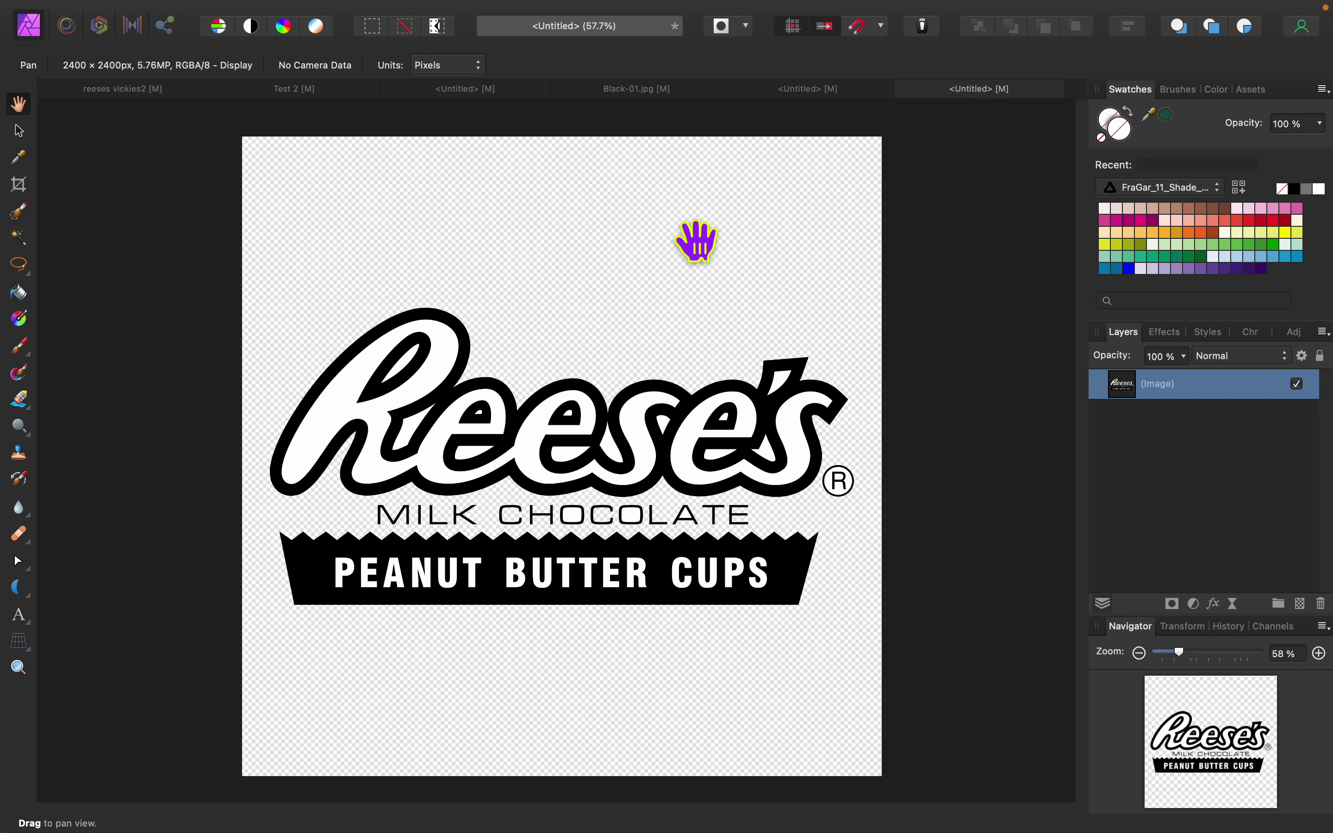
Step: Rasterize the logo's image layer
left_click(17, 135)
mouse_move(605, 457)
left_mouse_down()
mouse_move(613, 420)
mouse_move(608, 454)
left_mouse_up()
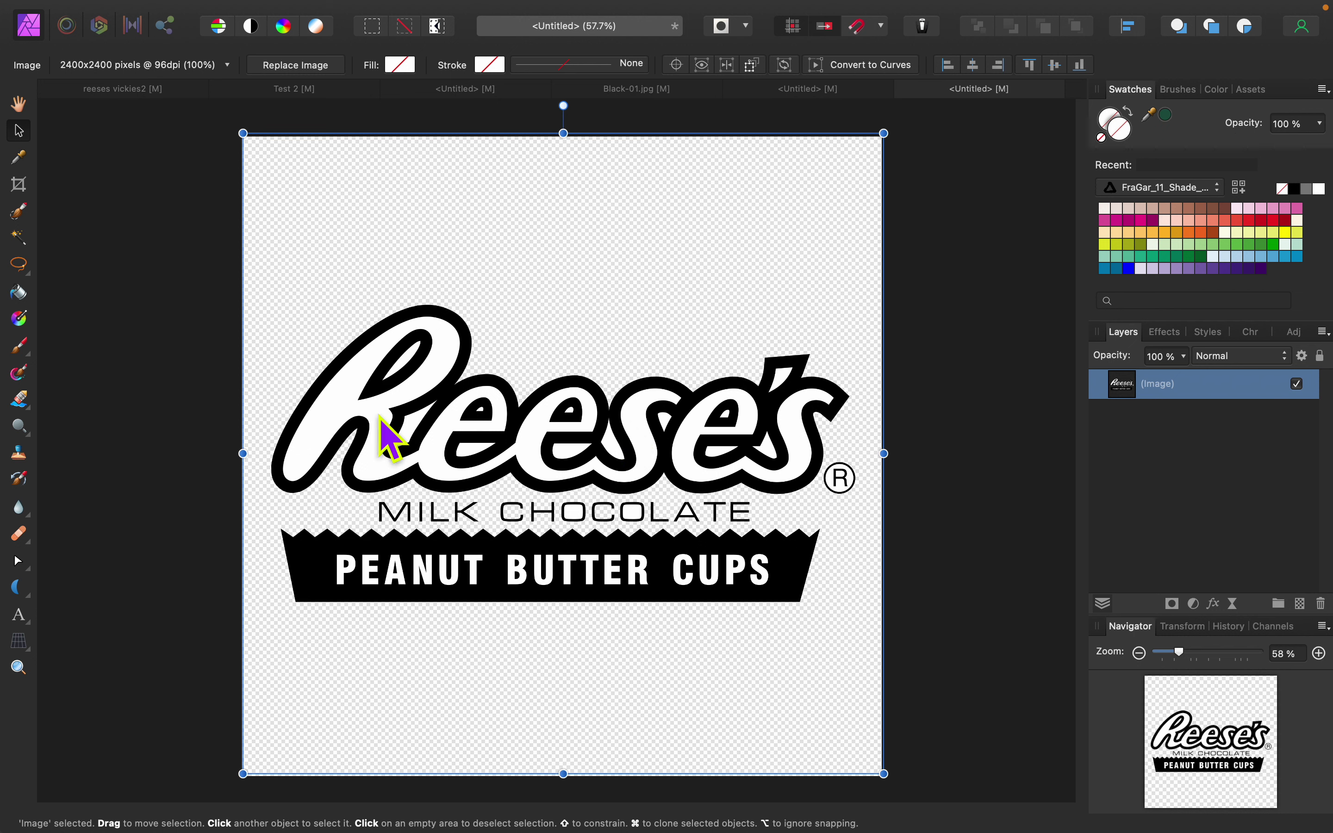
left_click(179, 376)
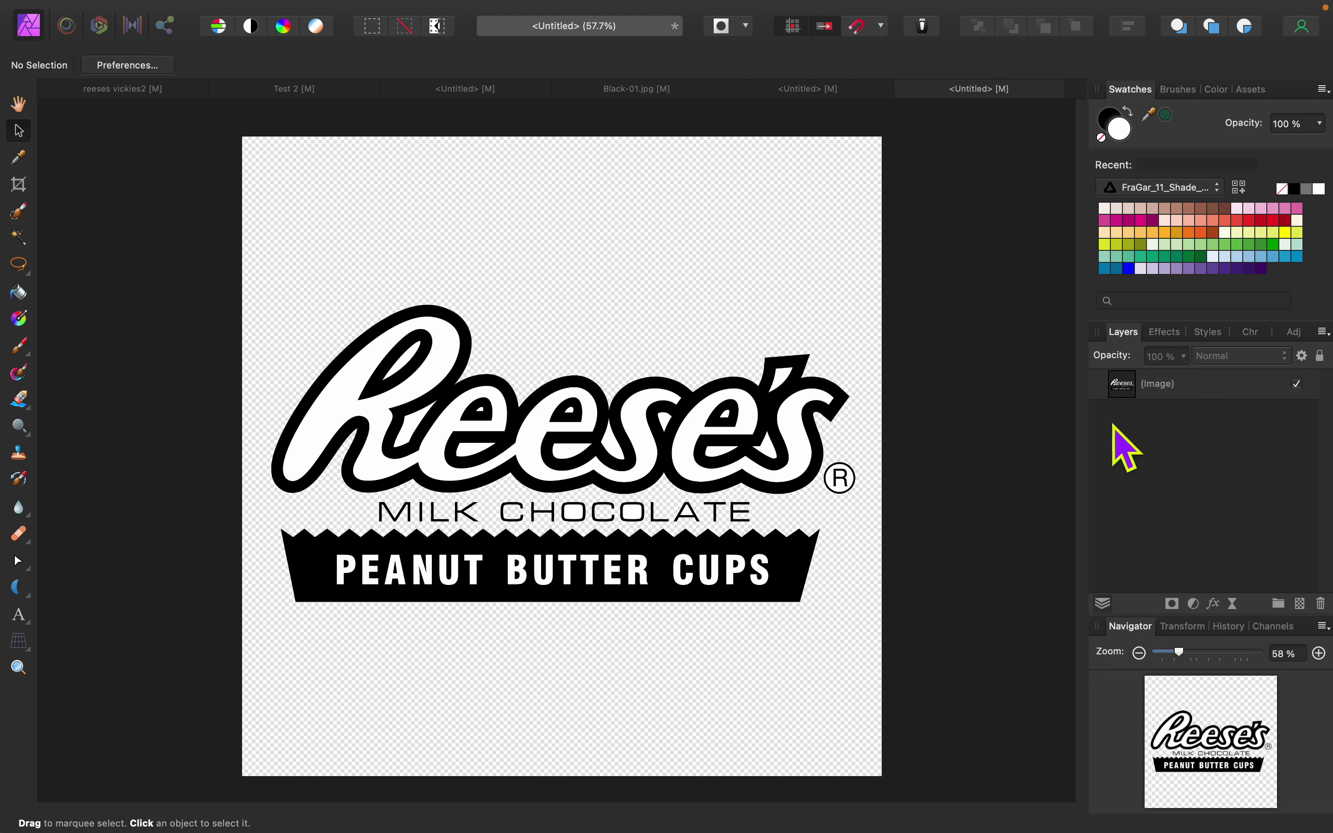
left_click(1185, 383)
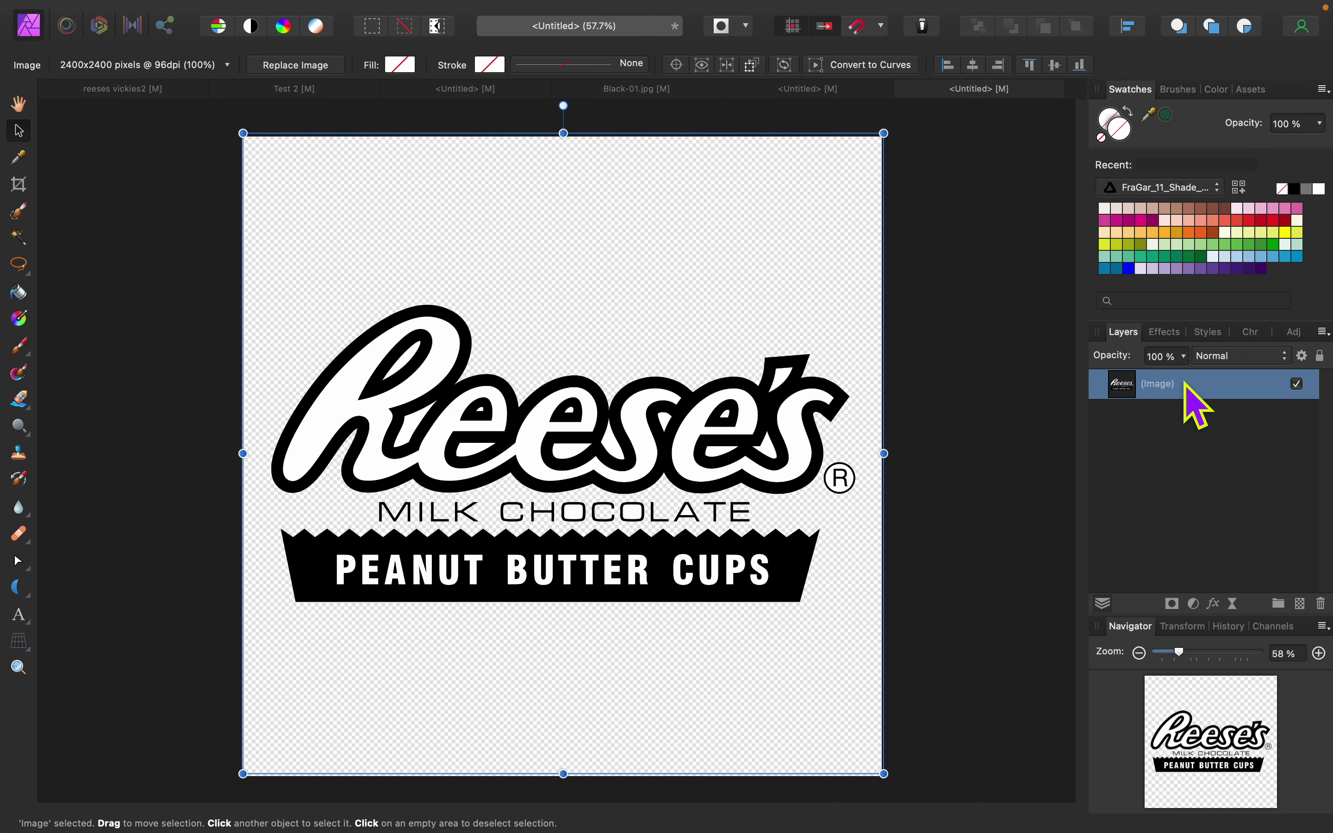
right_click(1185, 384)
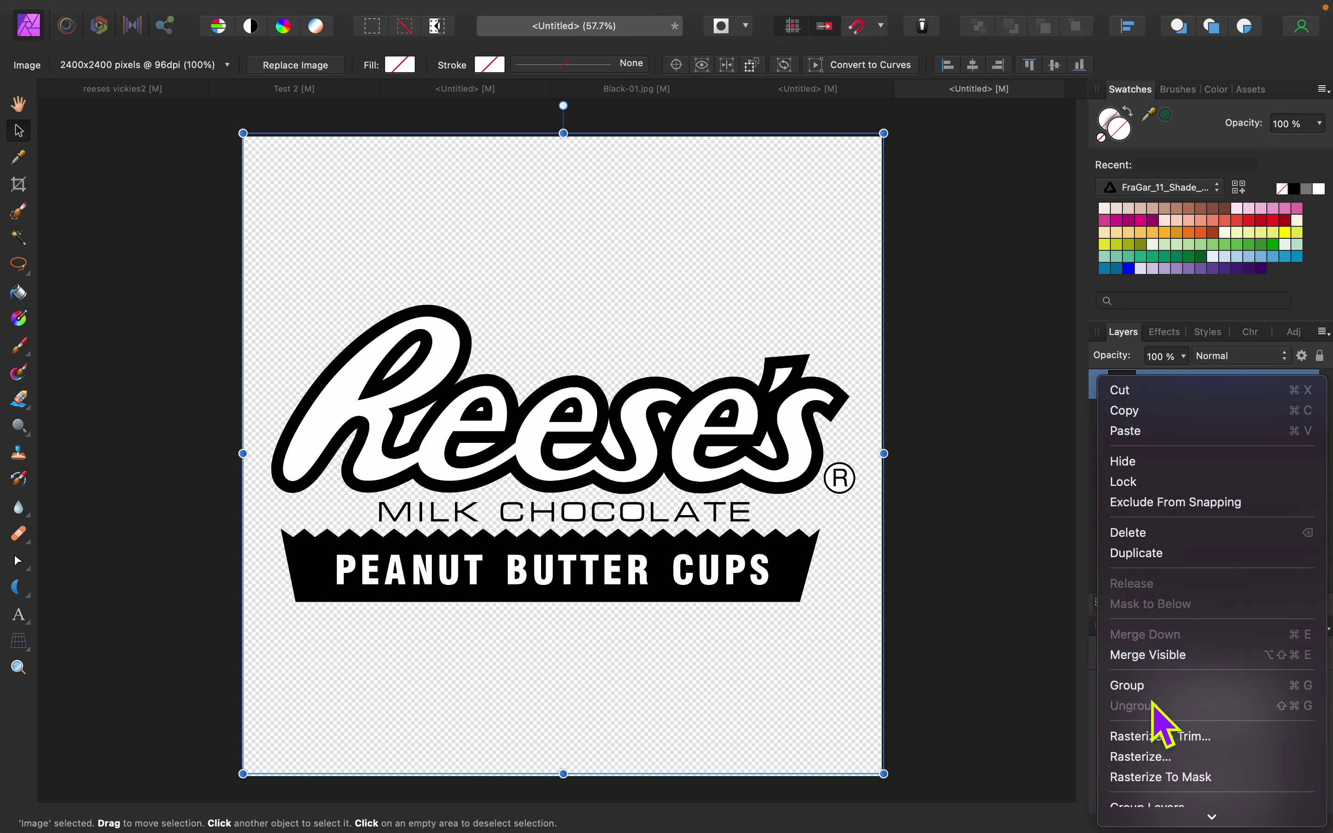
left_click(1149, 754)
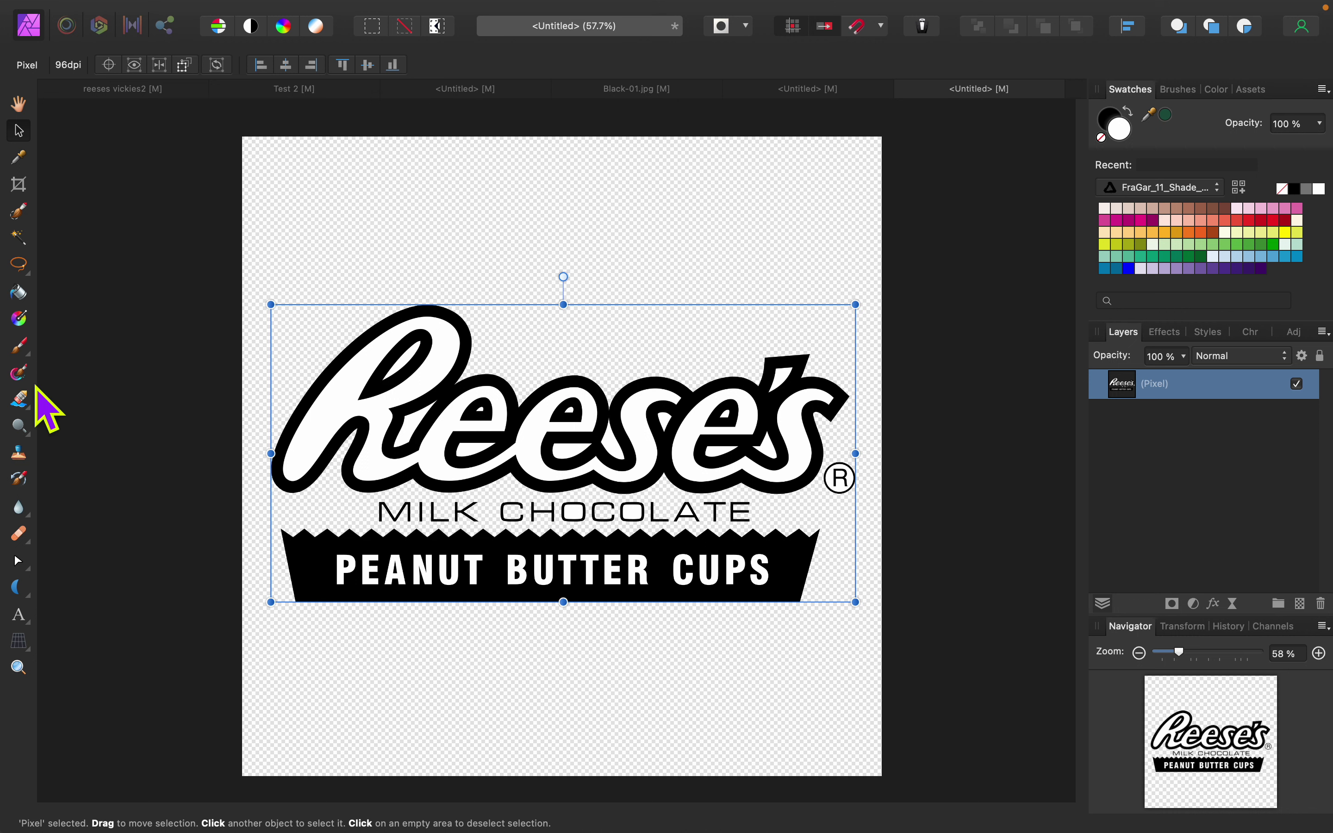
Step: Erase the white inside the "Reese's" lettering with the Flood Erase Tool at 20% tolerance
left_click(28, 407)
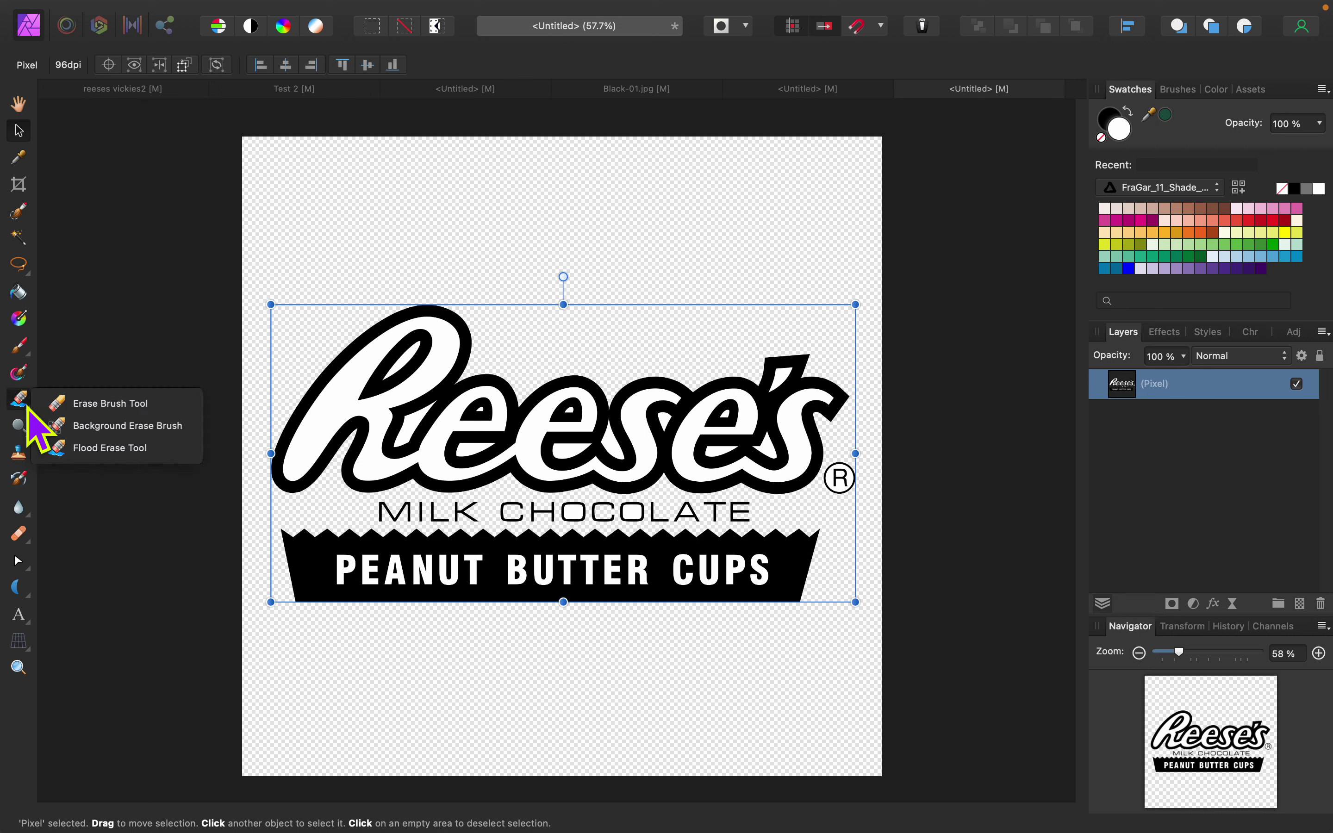
left_click(99, 449)
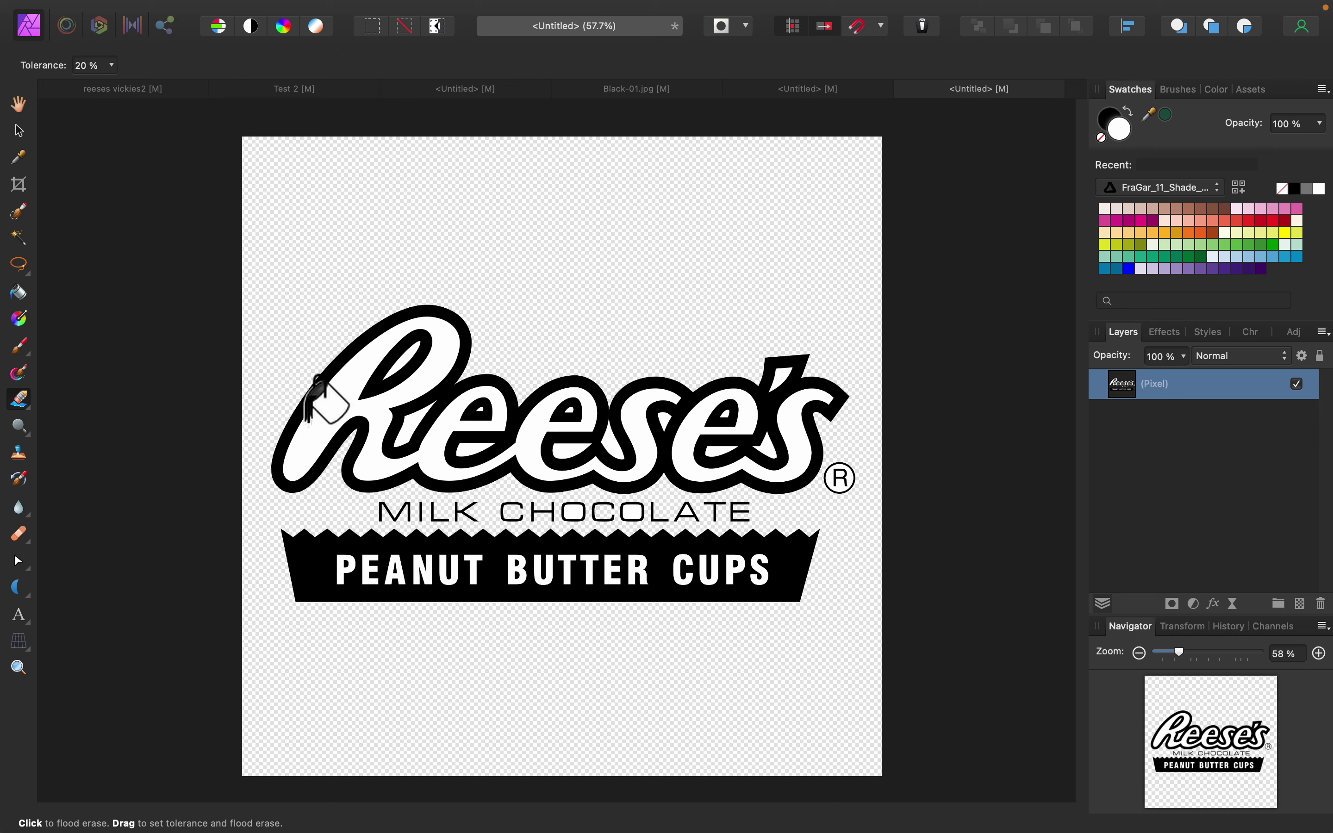
left_click(325, 424)
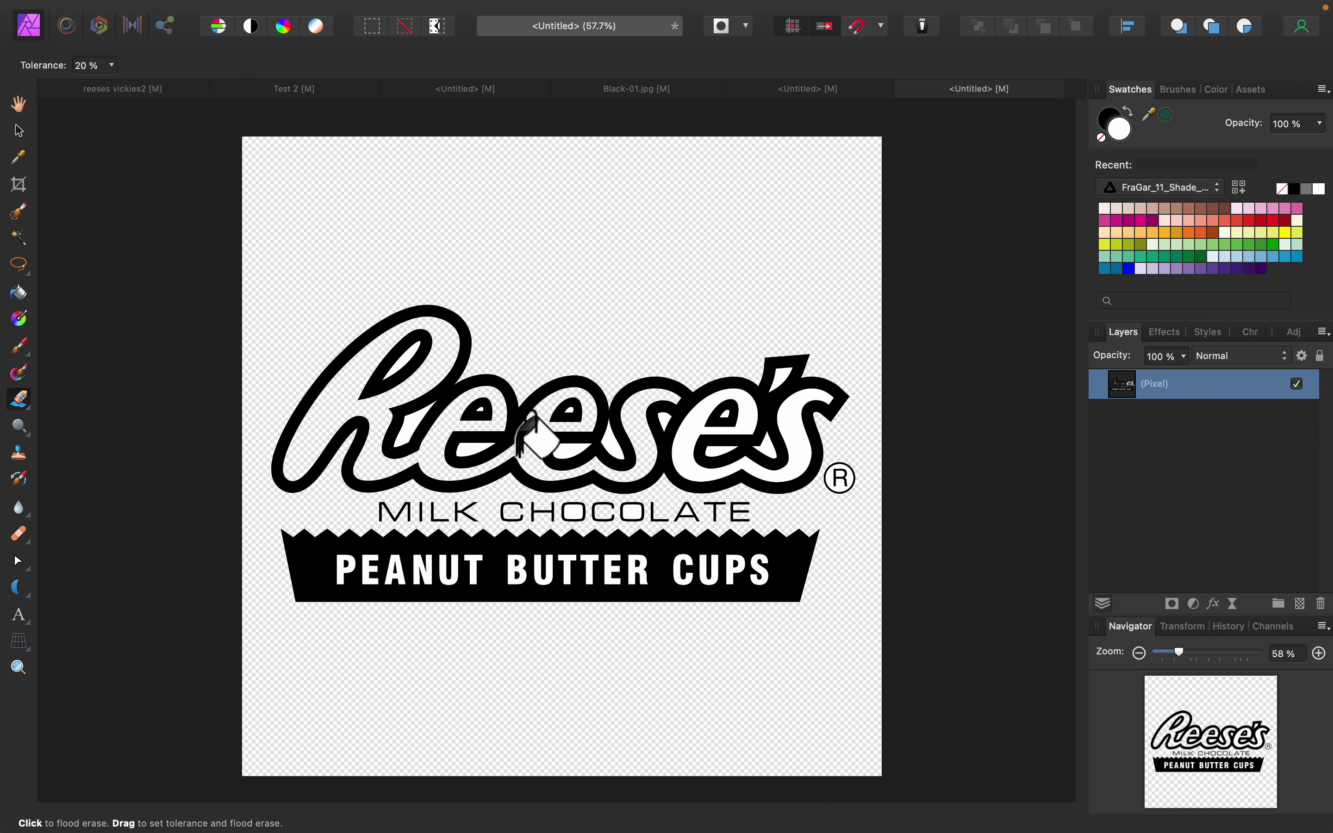
left_click(670, 460)
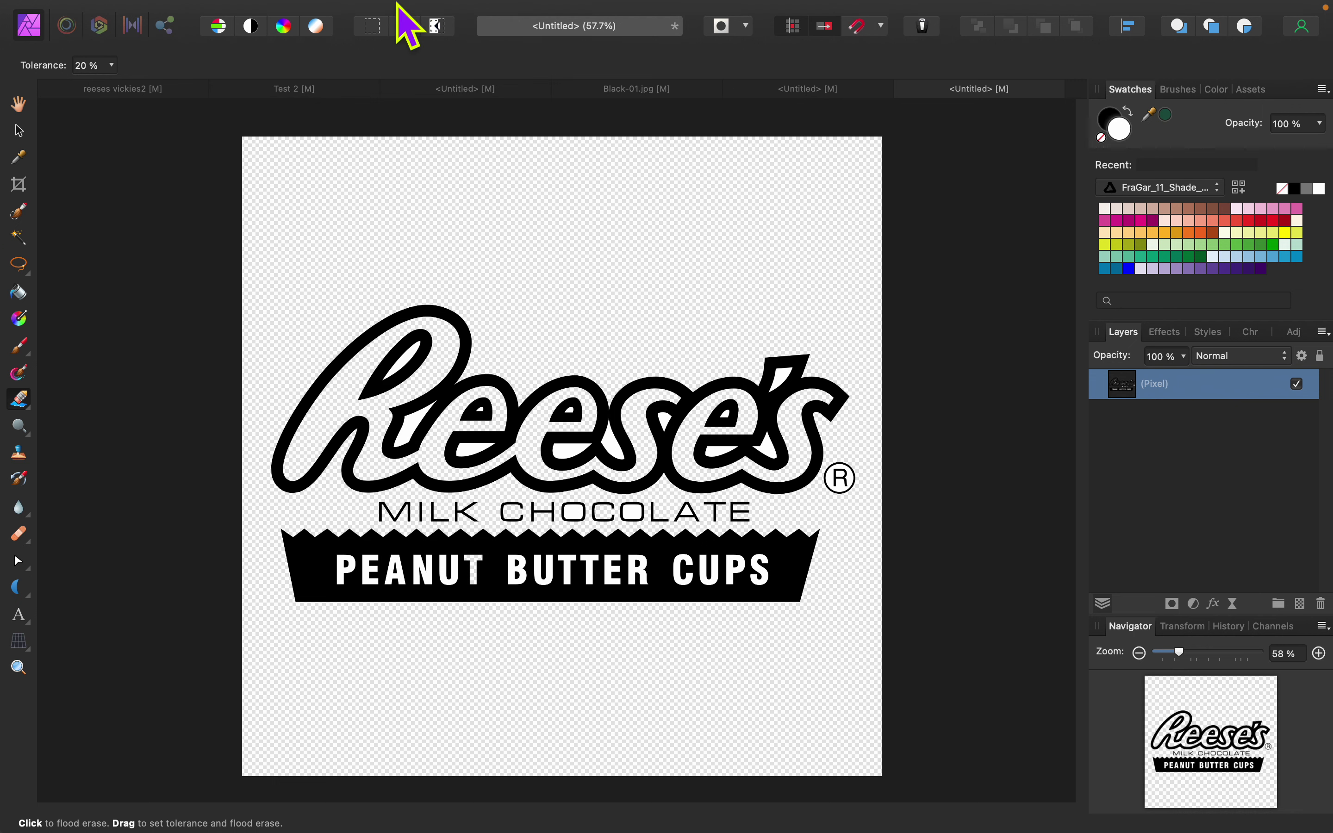
Step: Add a dark green fill layer and place it beneath the logo's pixel layer
left_click(306, 11)
mouse_move(365, 10)
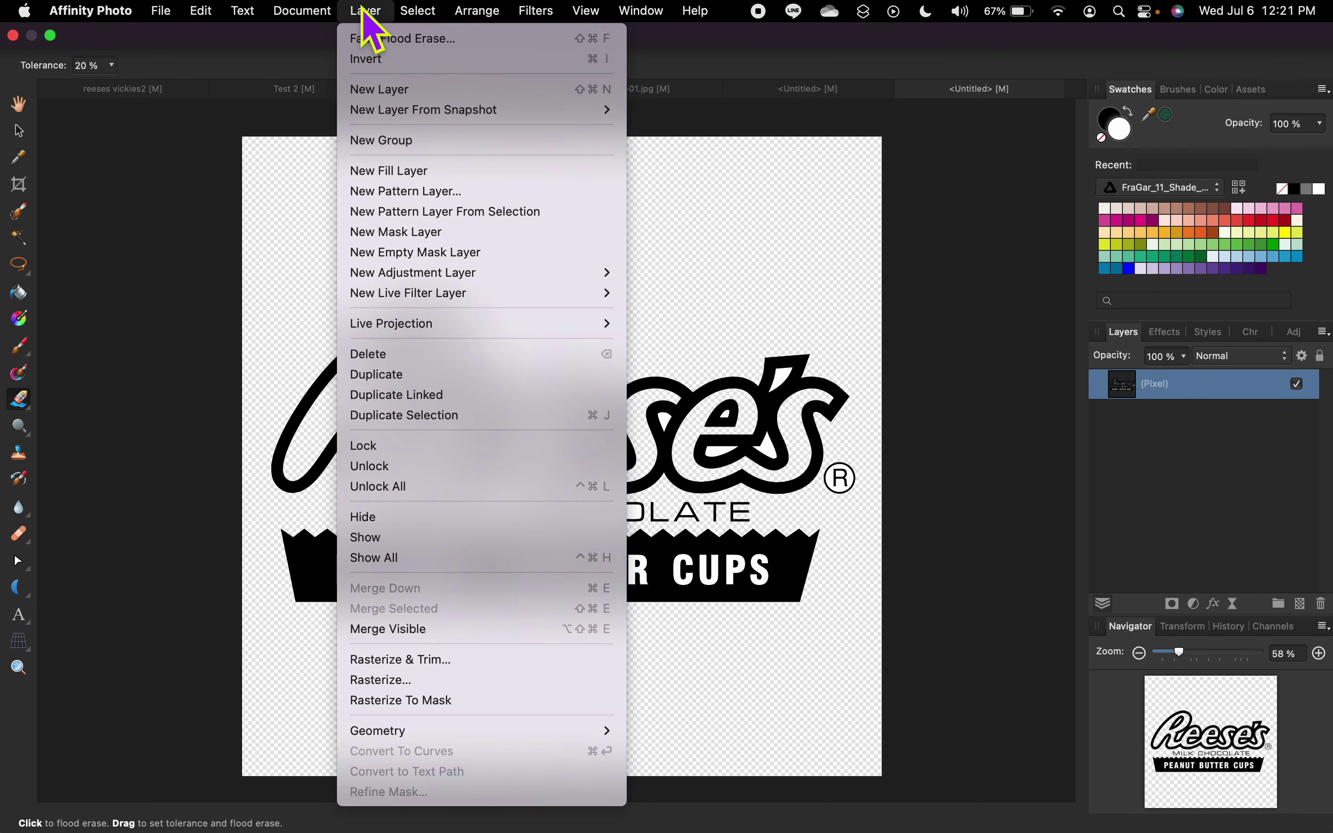
left_click(372, 171)
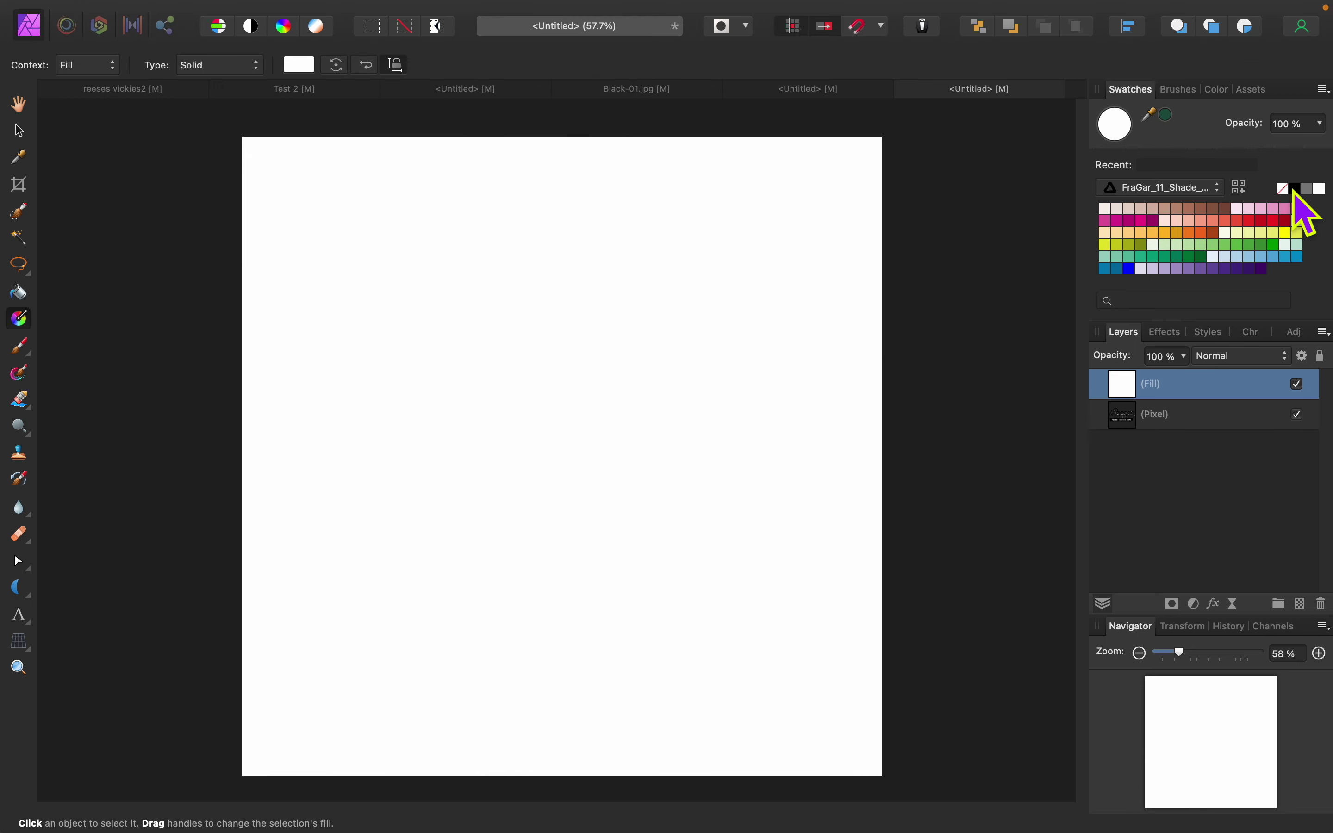
left_click(1203, 256)
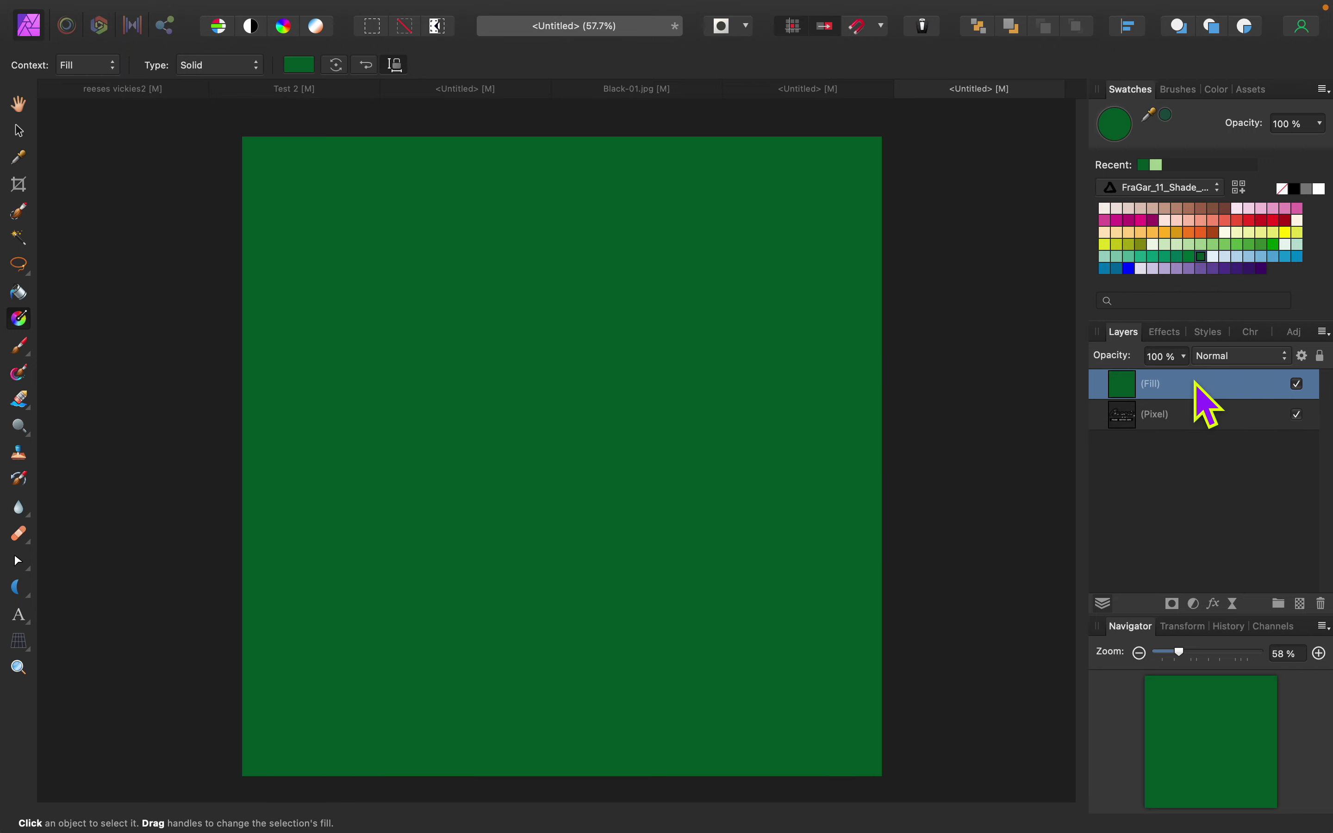
left_click_drag(1196, 385, 1188, 439)
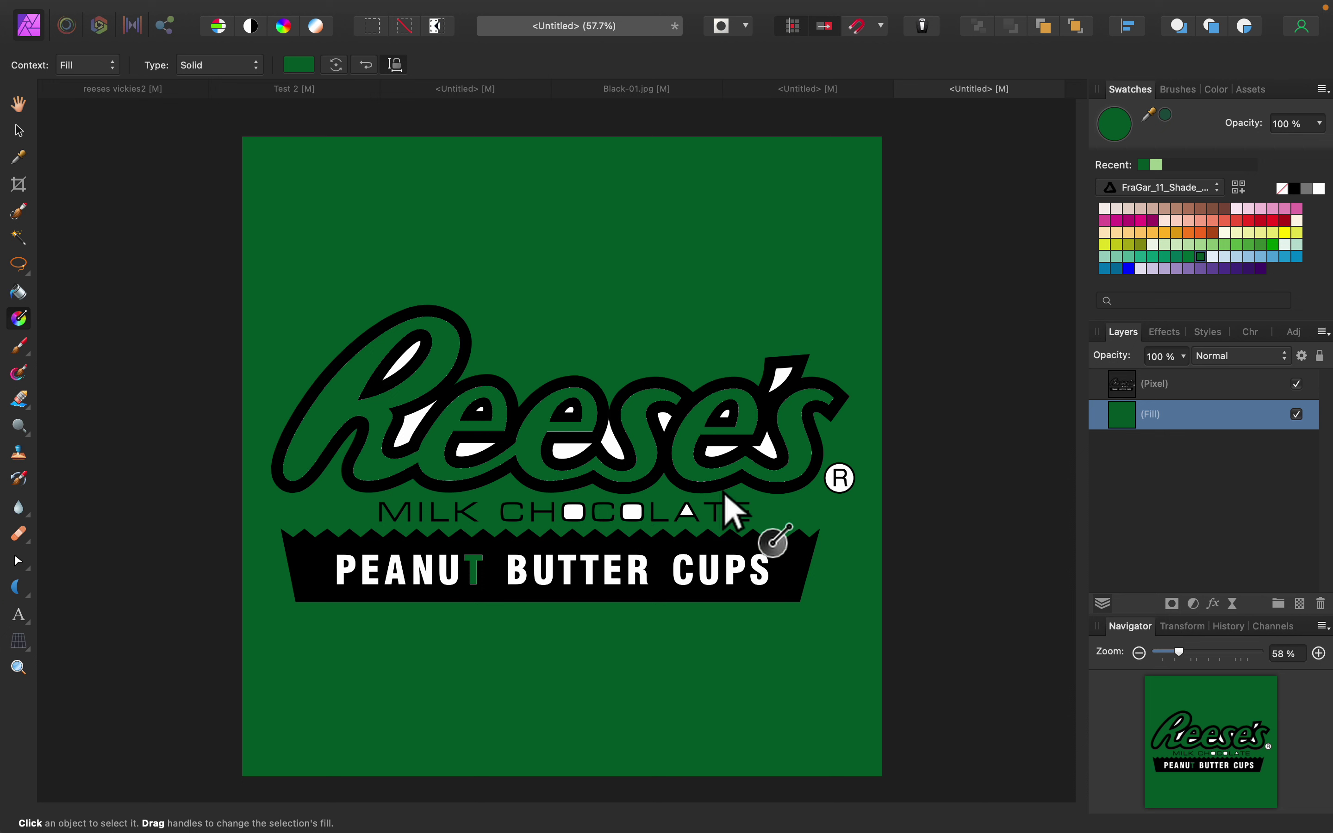
left_click(18, 295)
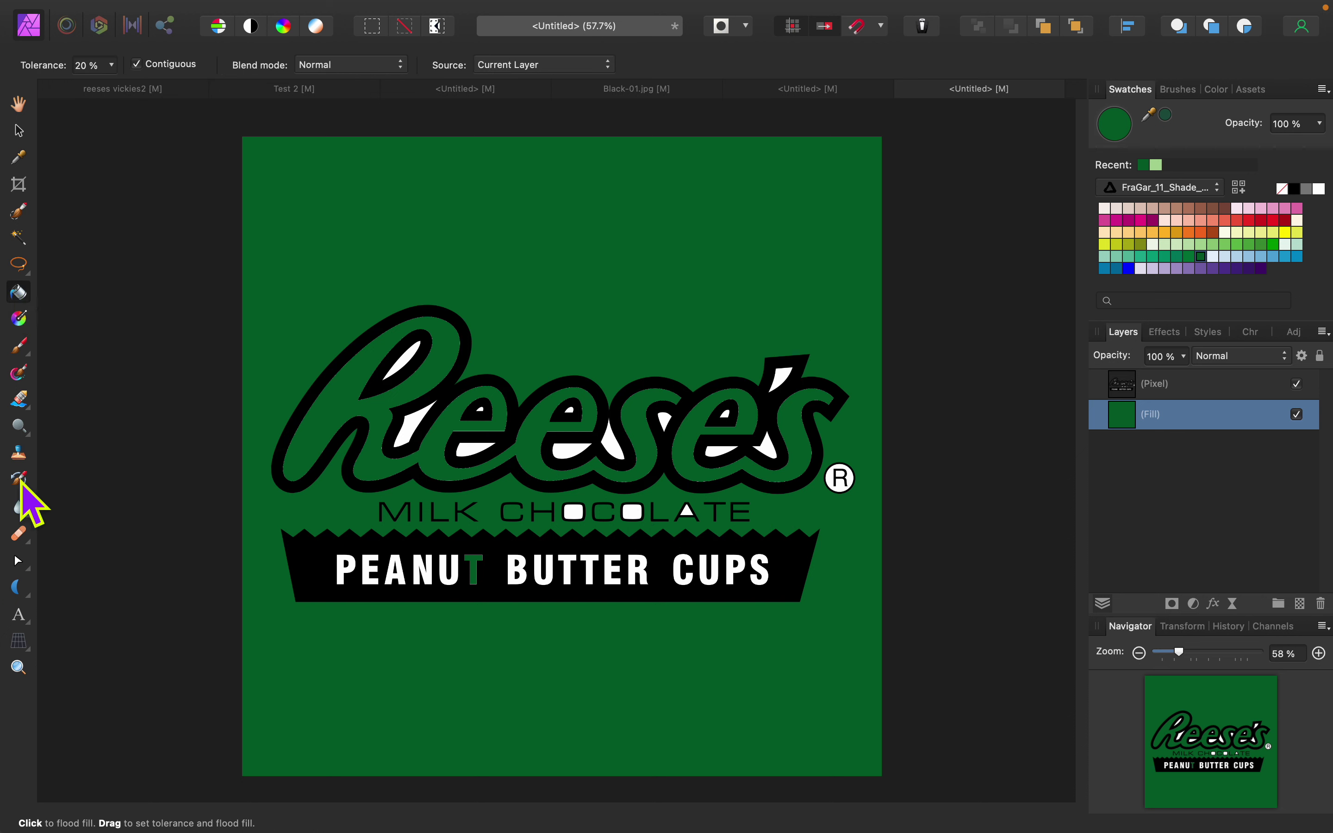
left_click(21, 402)
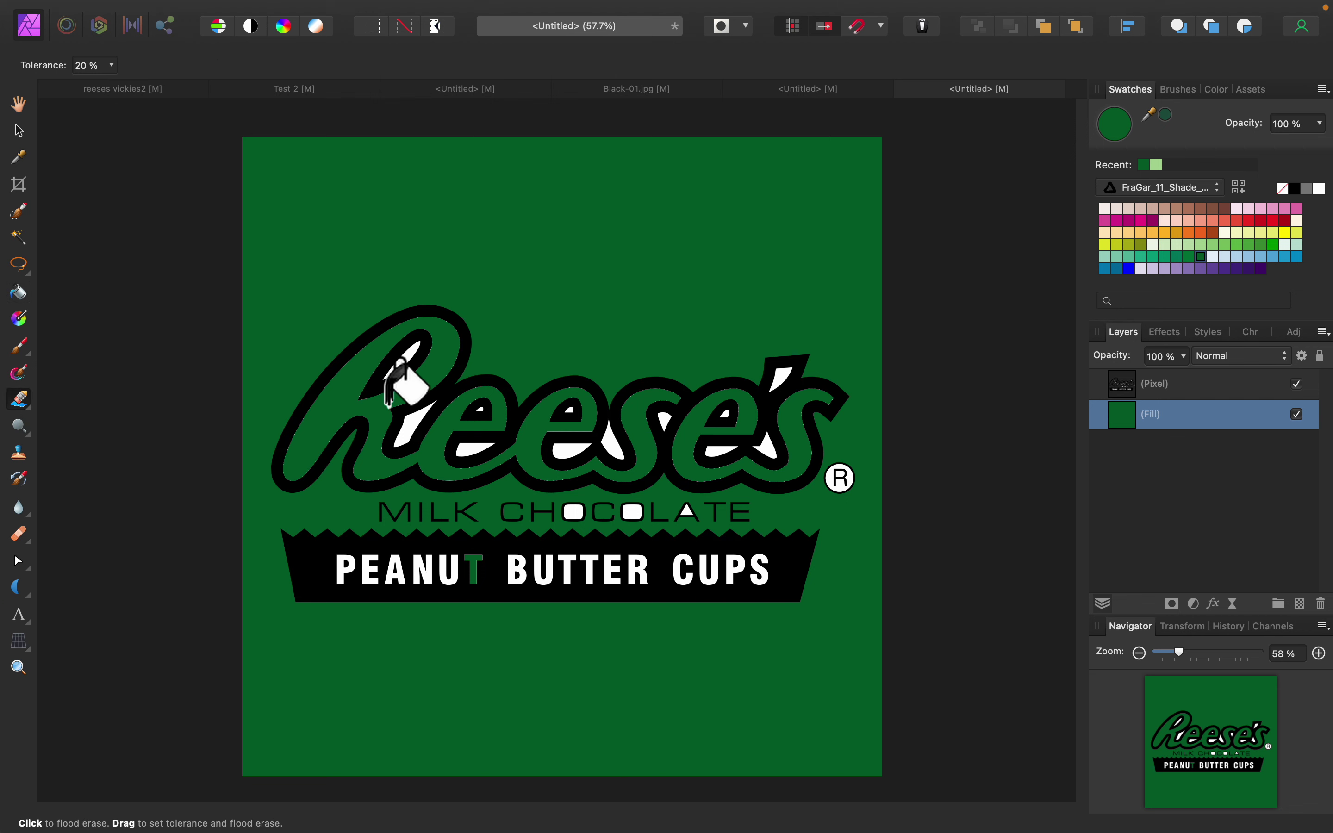
left_click(406, 355)
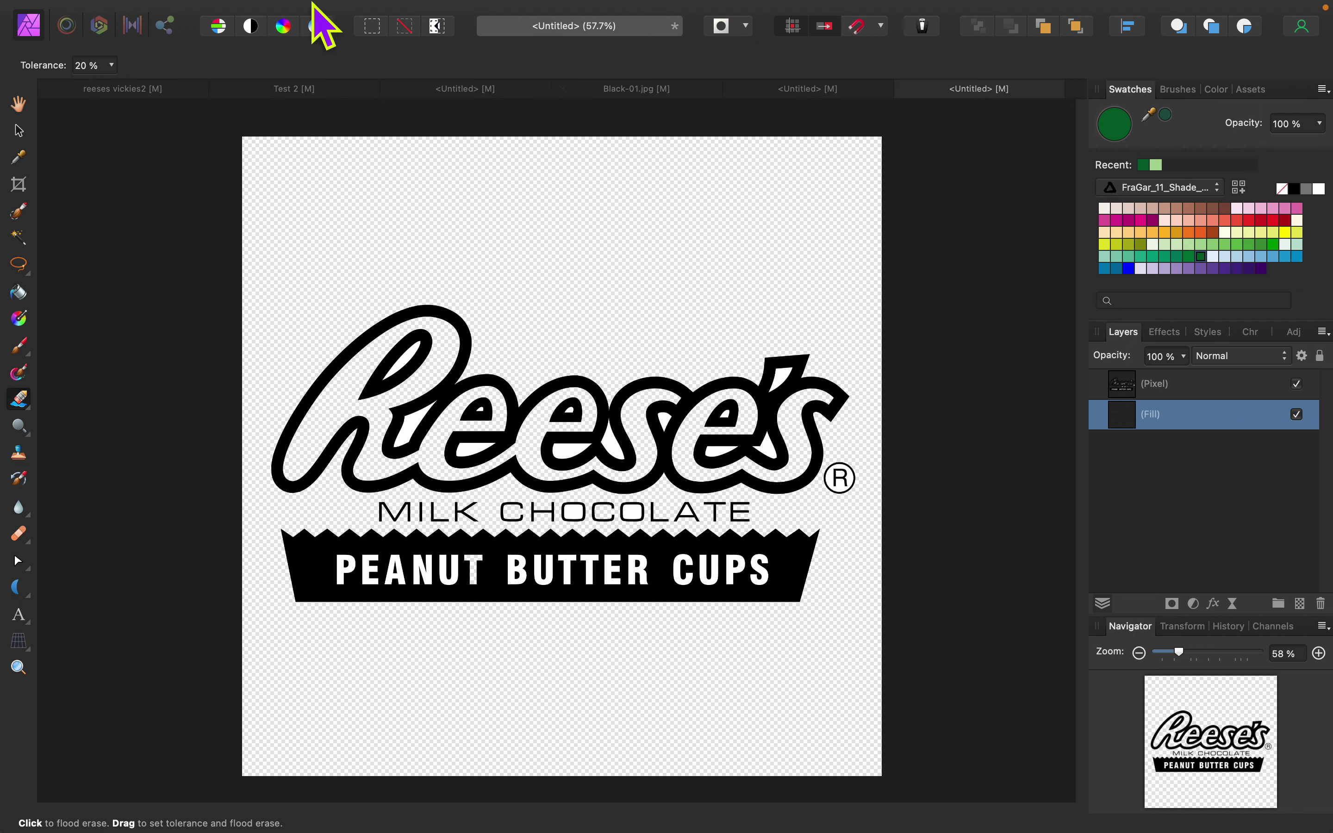
key("super+z")
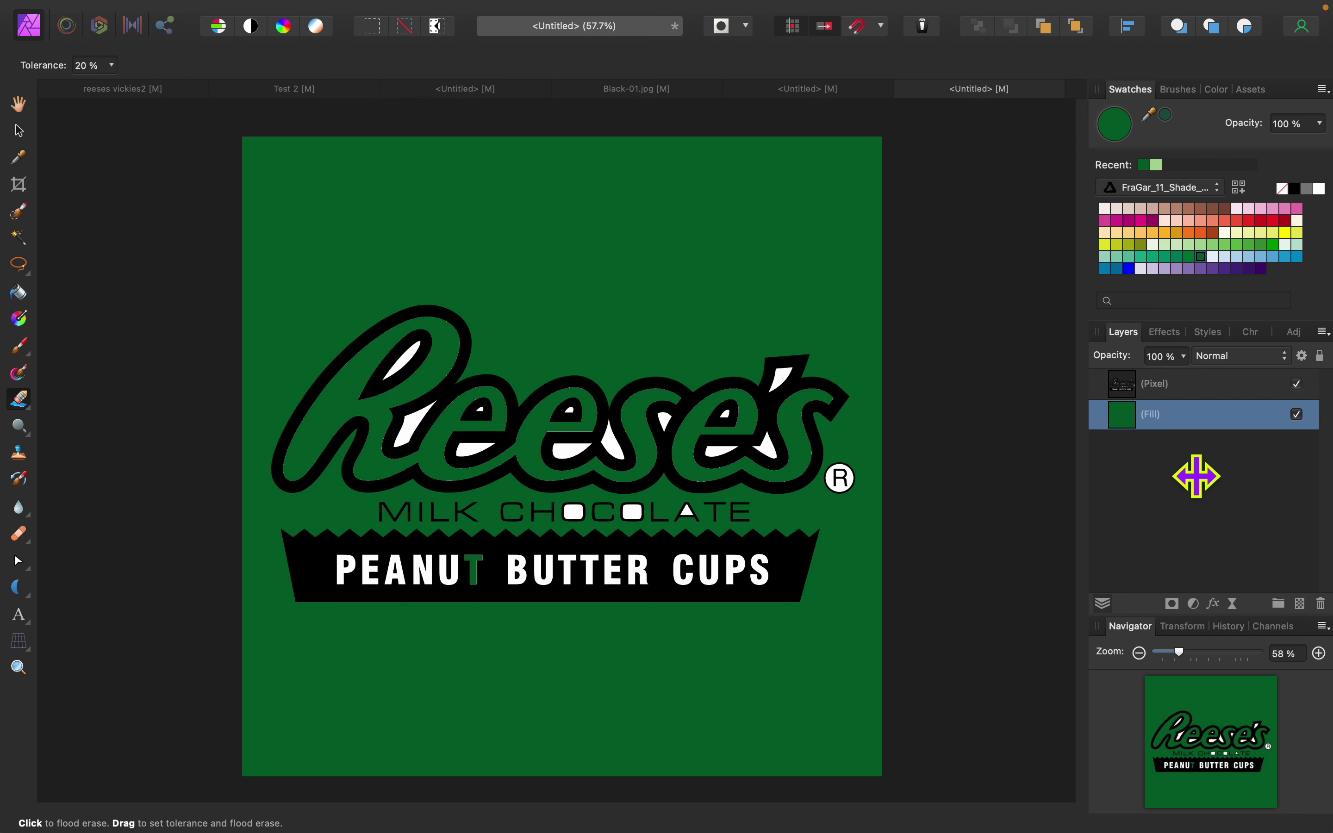
Step: Flood-erase the leftover white areas beside the "R" and inside the first "e" on the logo's pixel layer
left_click(1224, 382)
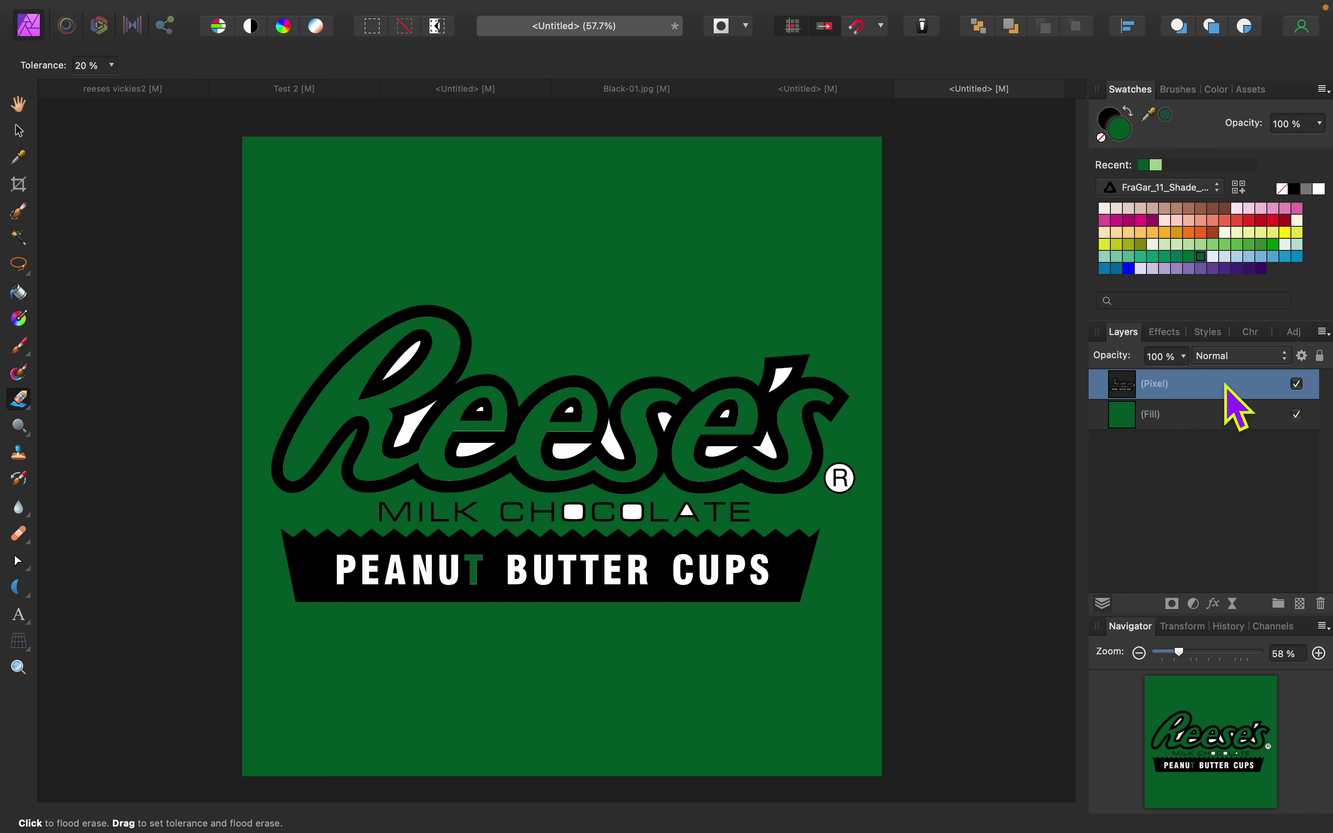
left_click(411, 430)
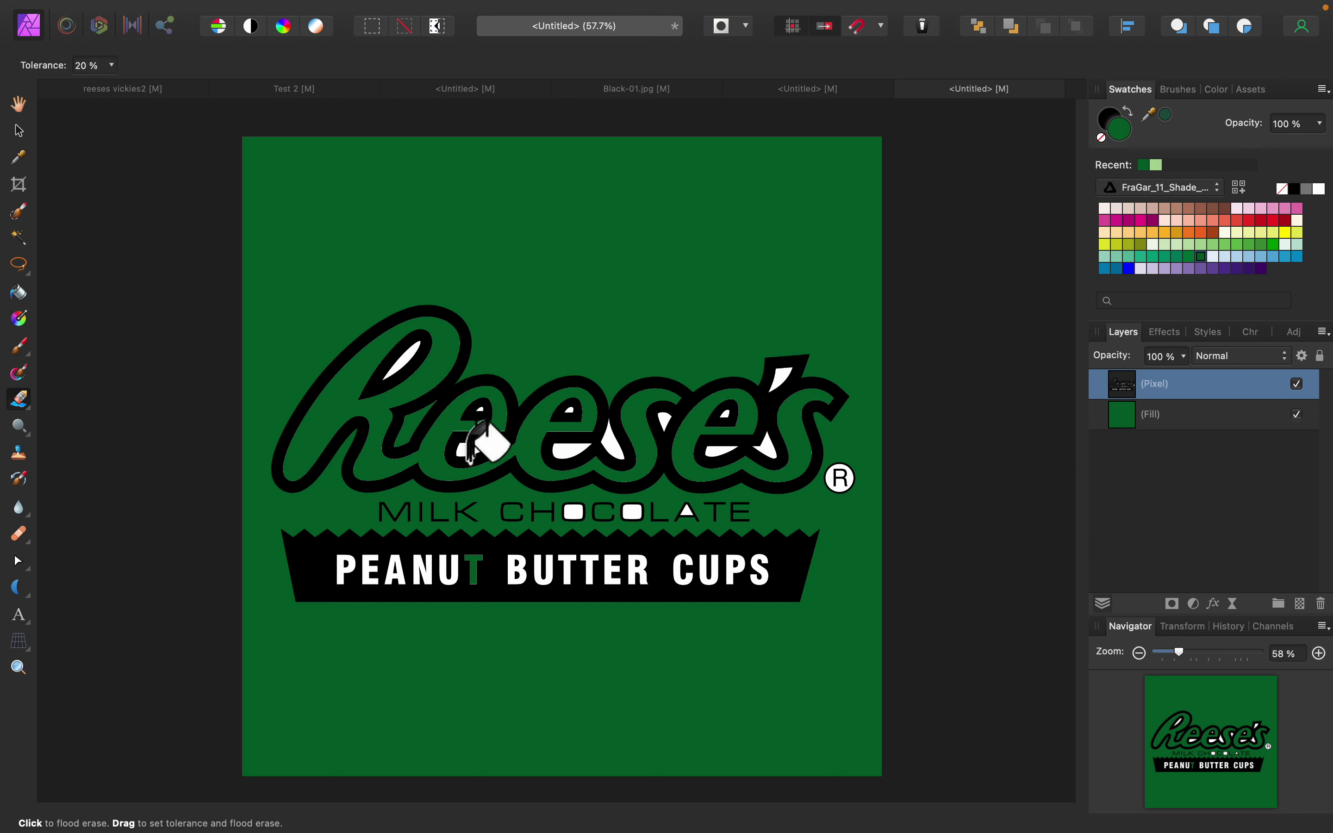
left_click(472, 452)
left_click(565, 449)
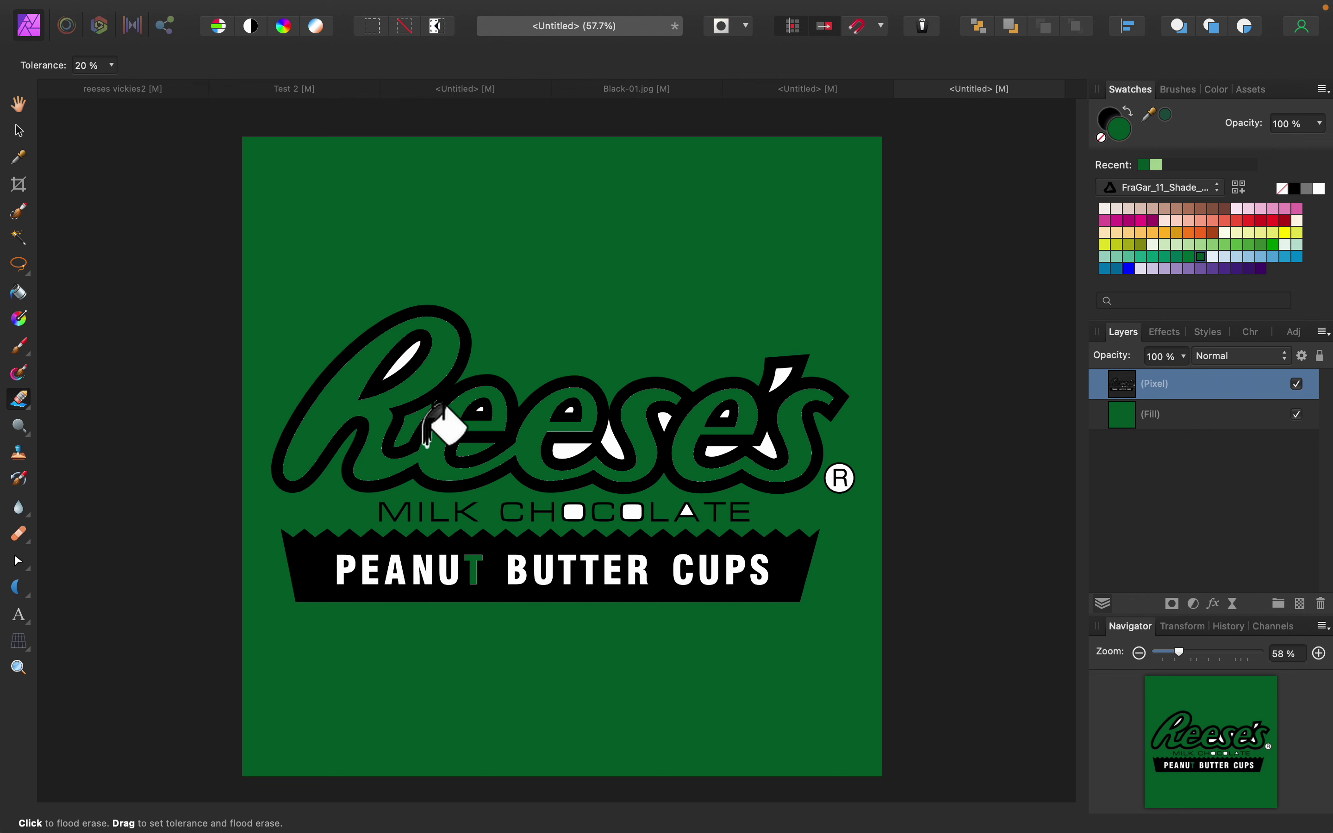
Step: Flood-fill the erased "Reese's" lettering with yellow-green on the logo's pixel layer
left_click(19, 294)
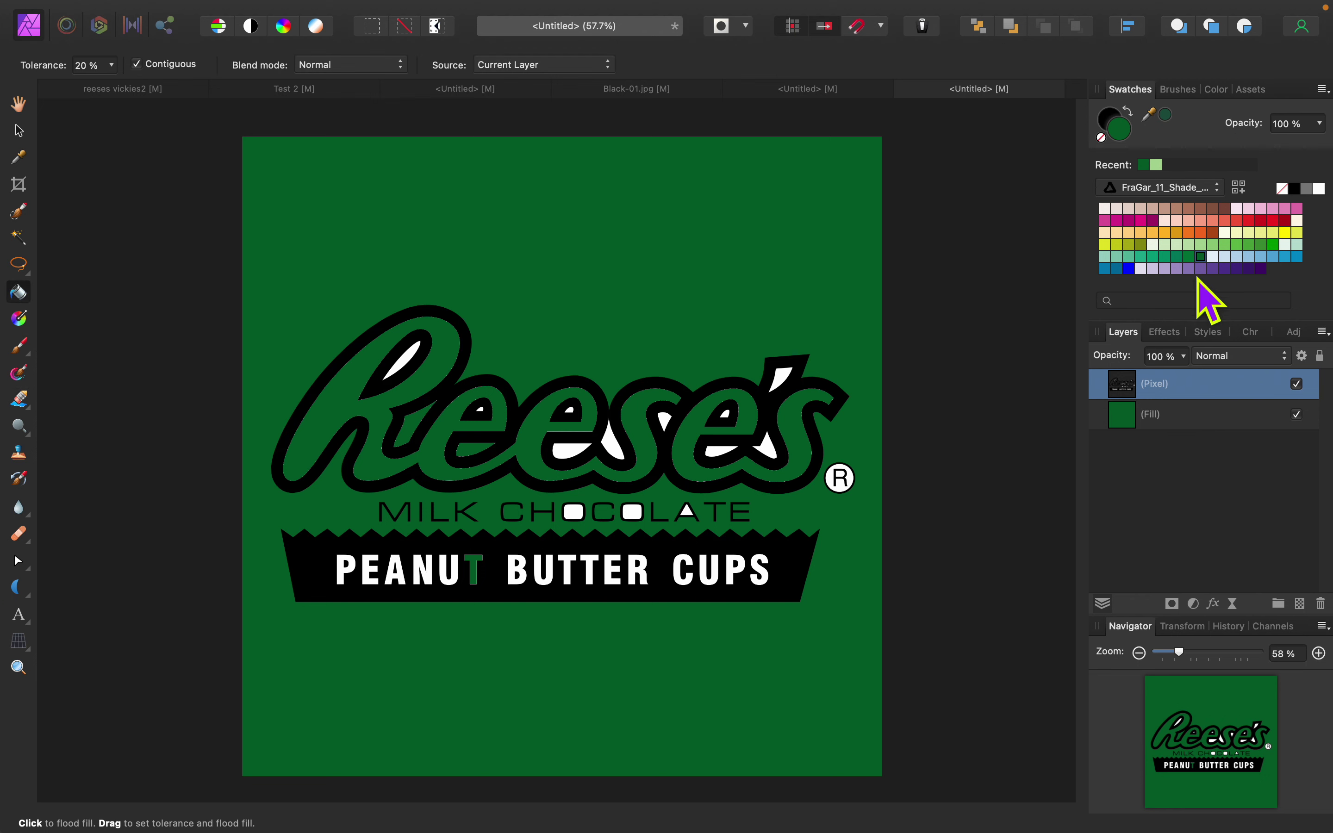
left_click(1104, 243)
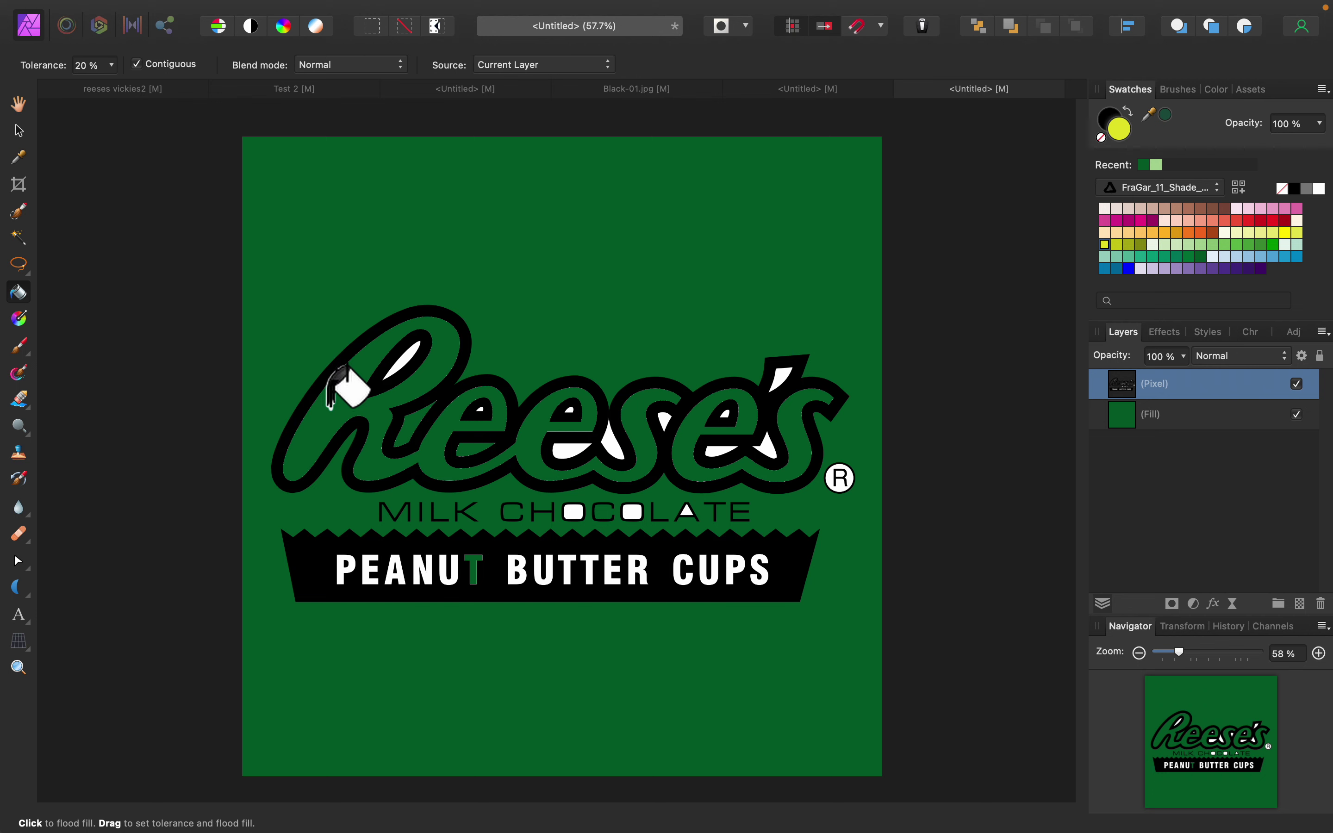
left_click(331, 406)
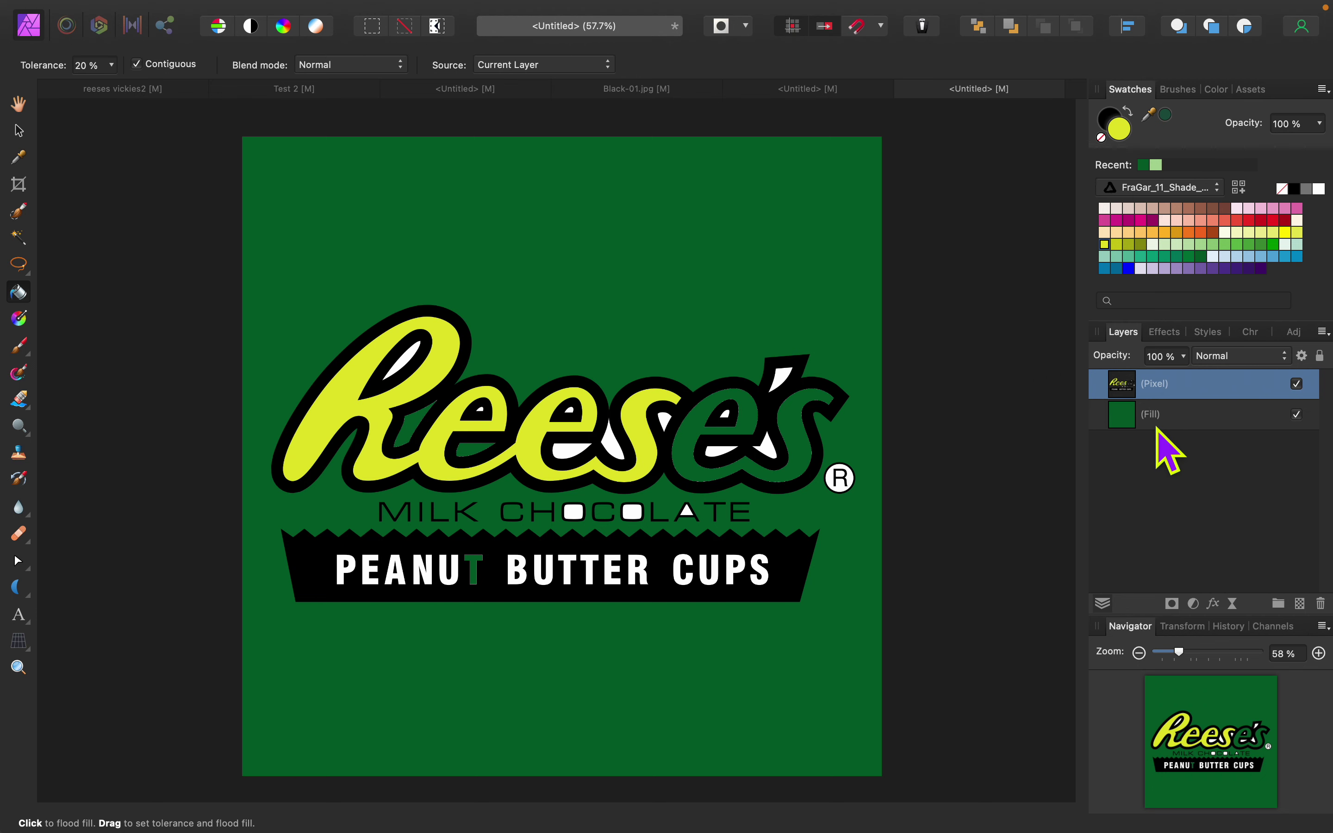
left_click(693, 434)
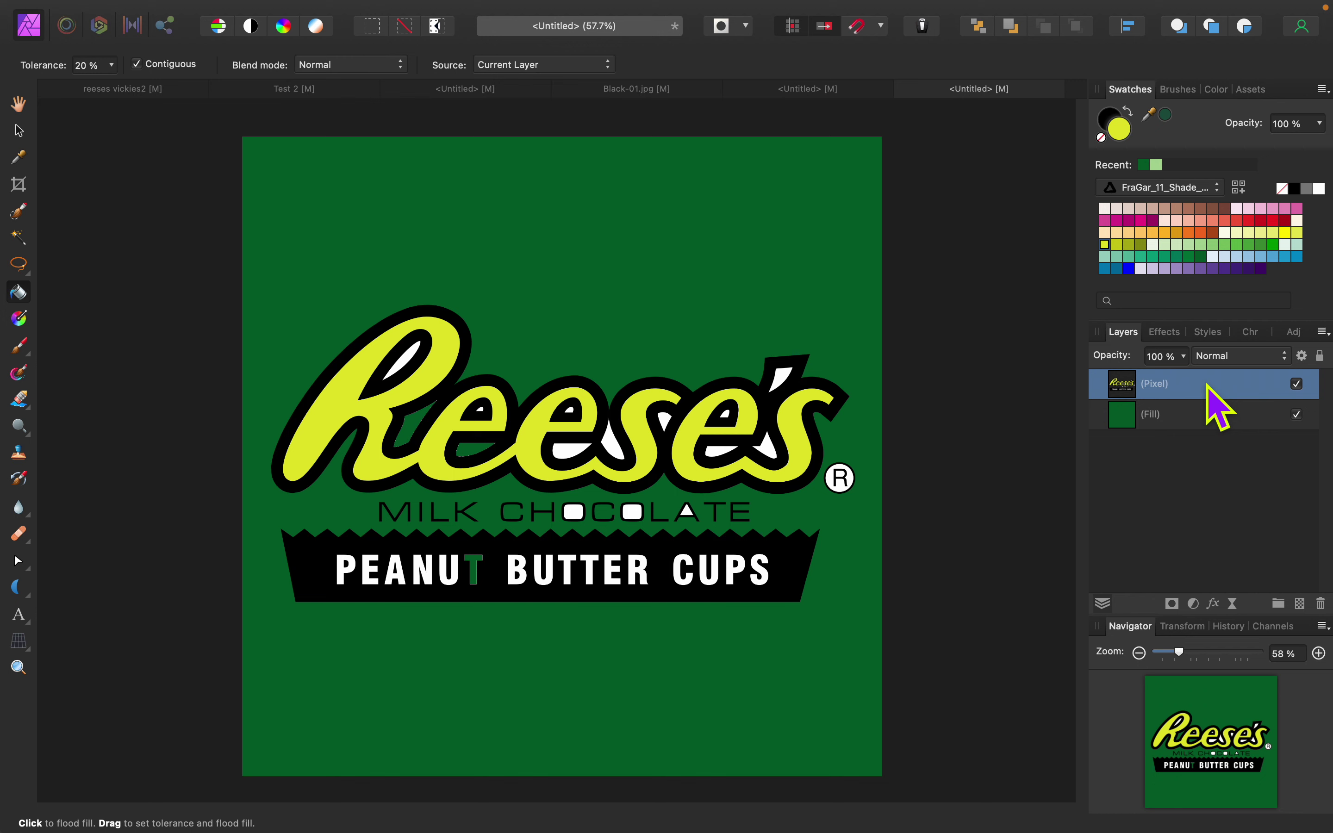
Step: Undo the flood fills, flood erasing, green fill layer and rasterizing back to the original logo image layer
mouse_move(1184, 831)
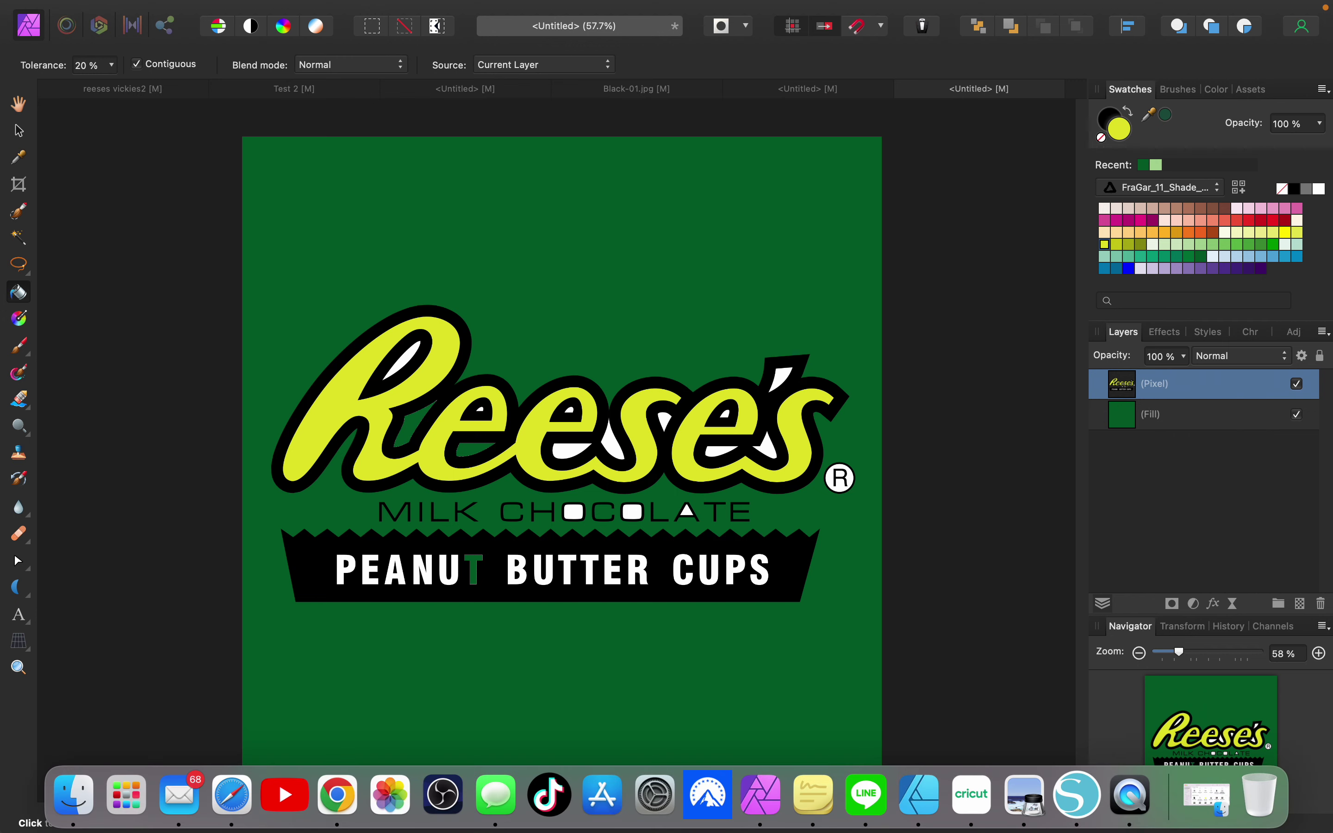
key("super+z")
key("super+z")
key("super+z")
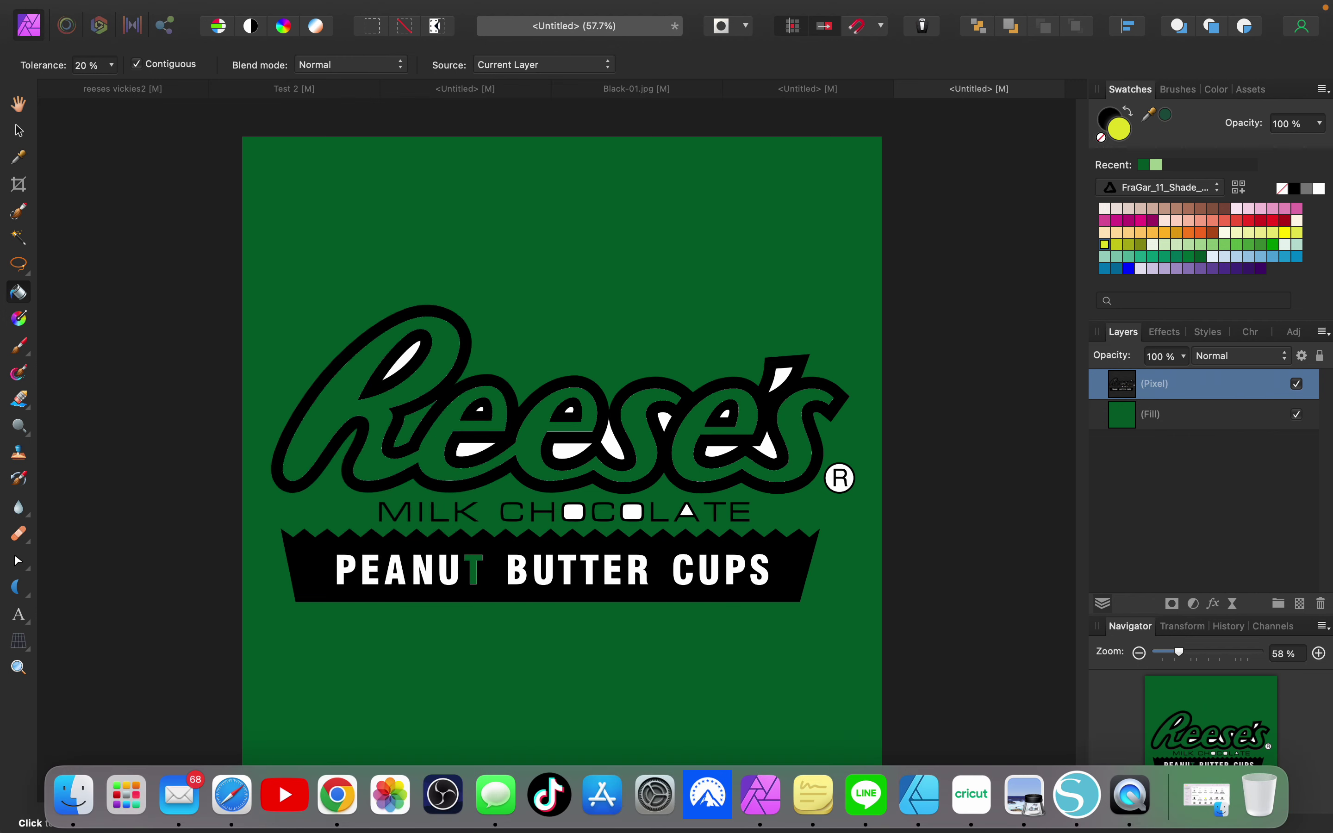
key("super+z")
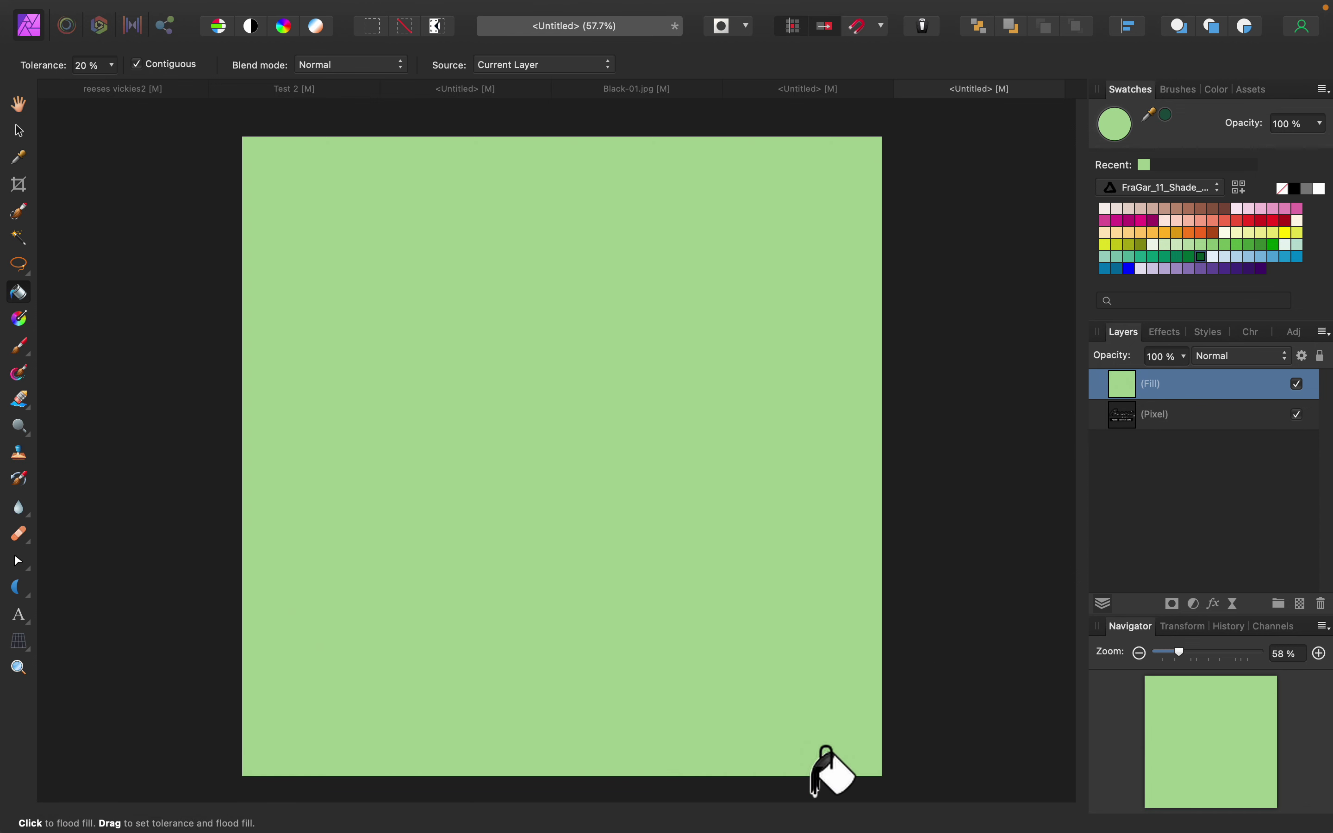
key("super+z")
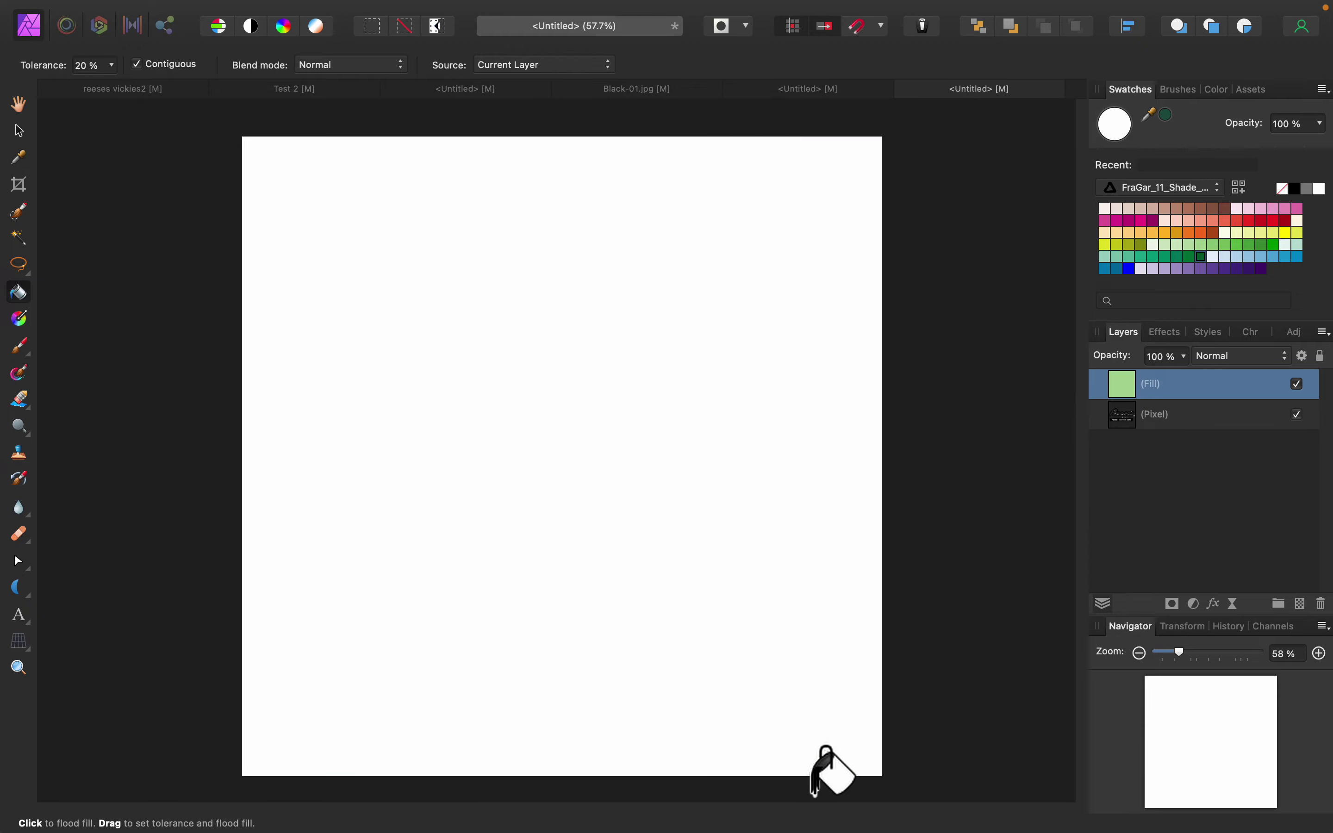
key("super+z")
key("super+z")
key("super+z")
key("super+z")
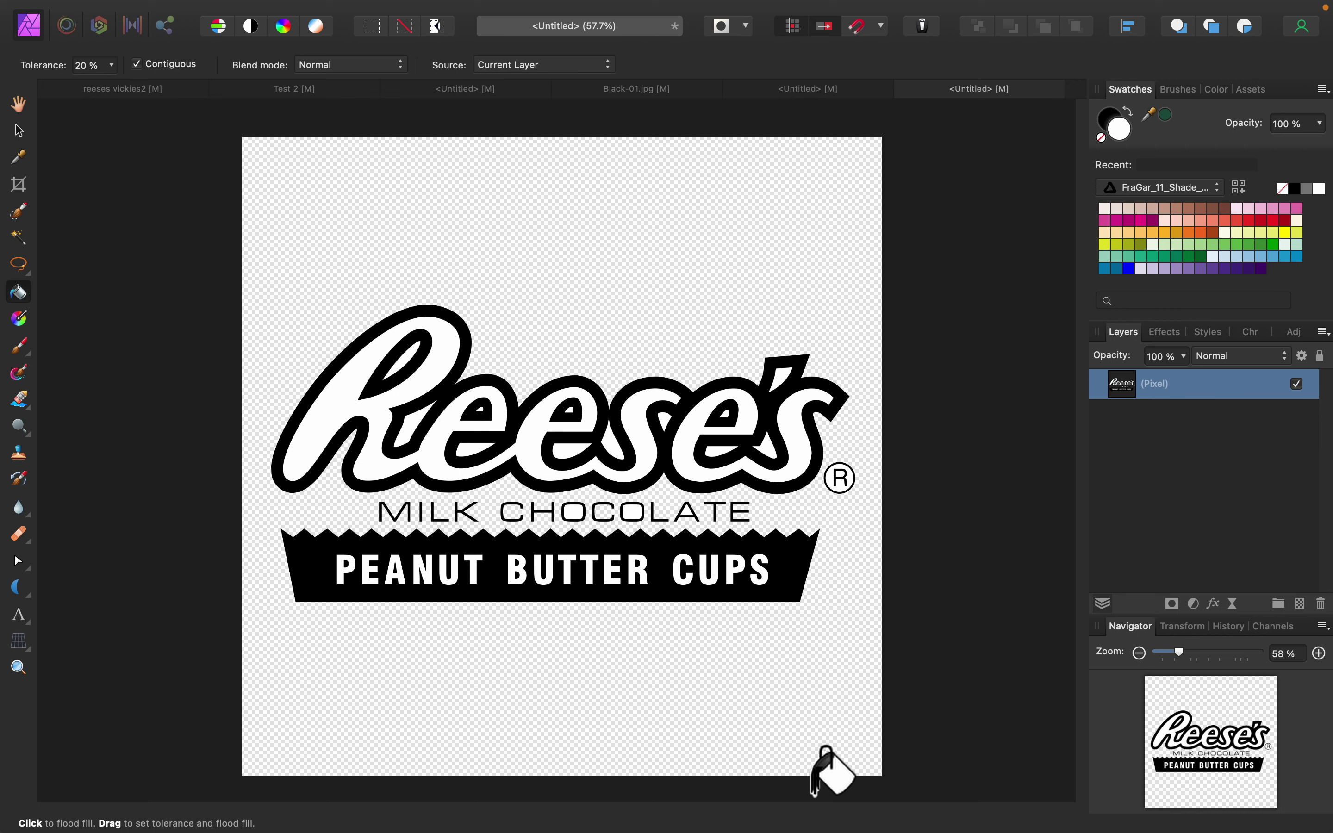
key("super+z")
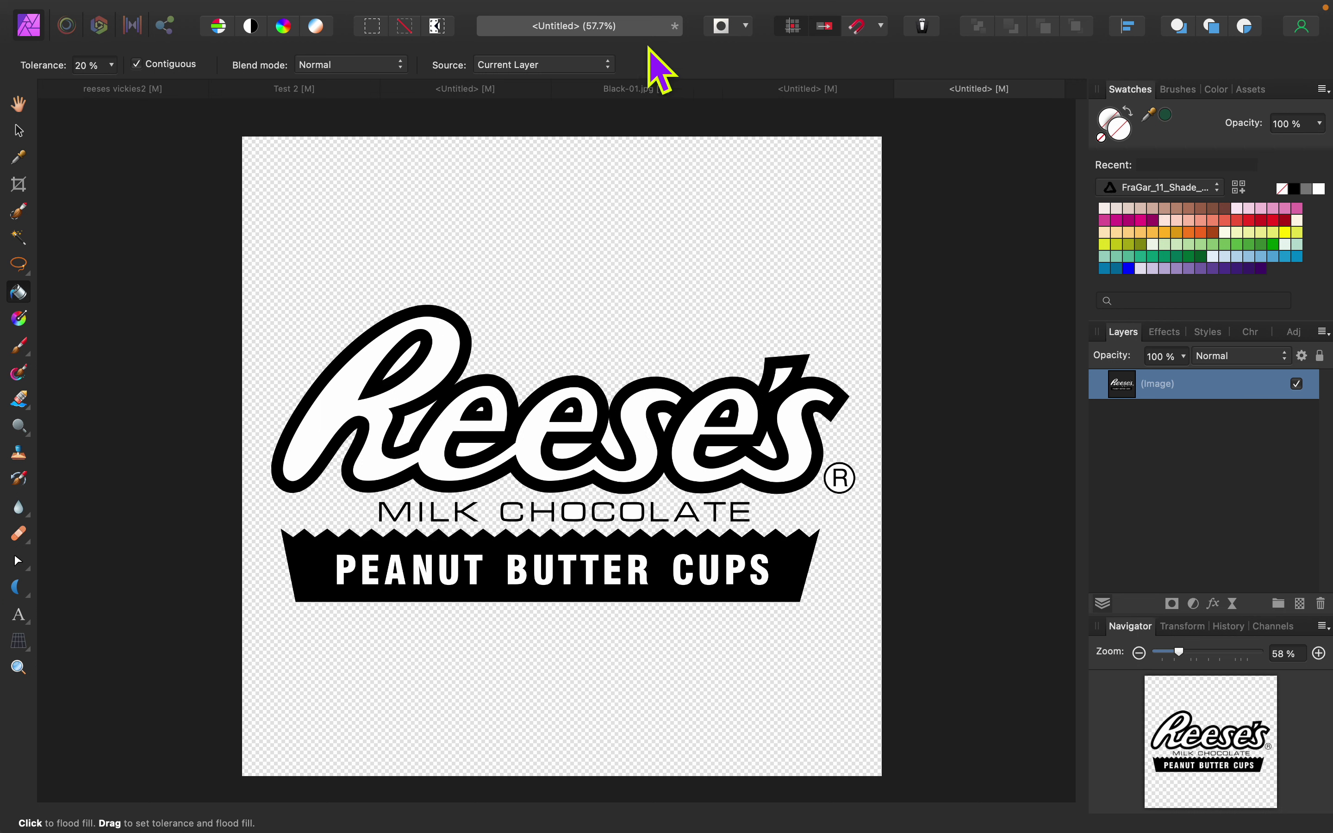
Step: Apply the Erase White Paper colour filter to the logo image layer and dismiss the assistant notice
mouse_move(542, 6)
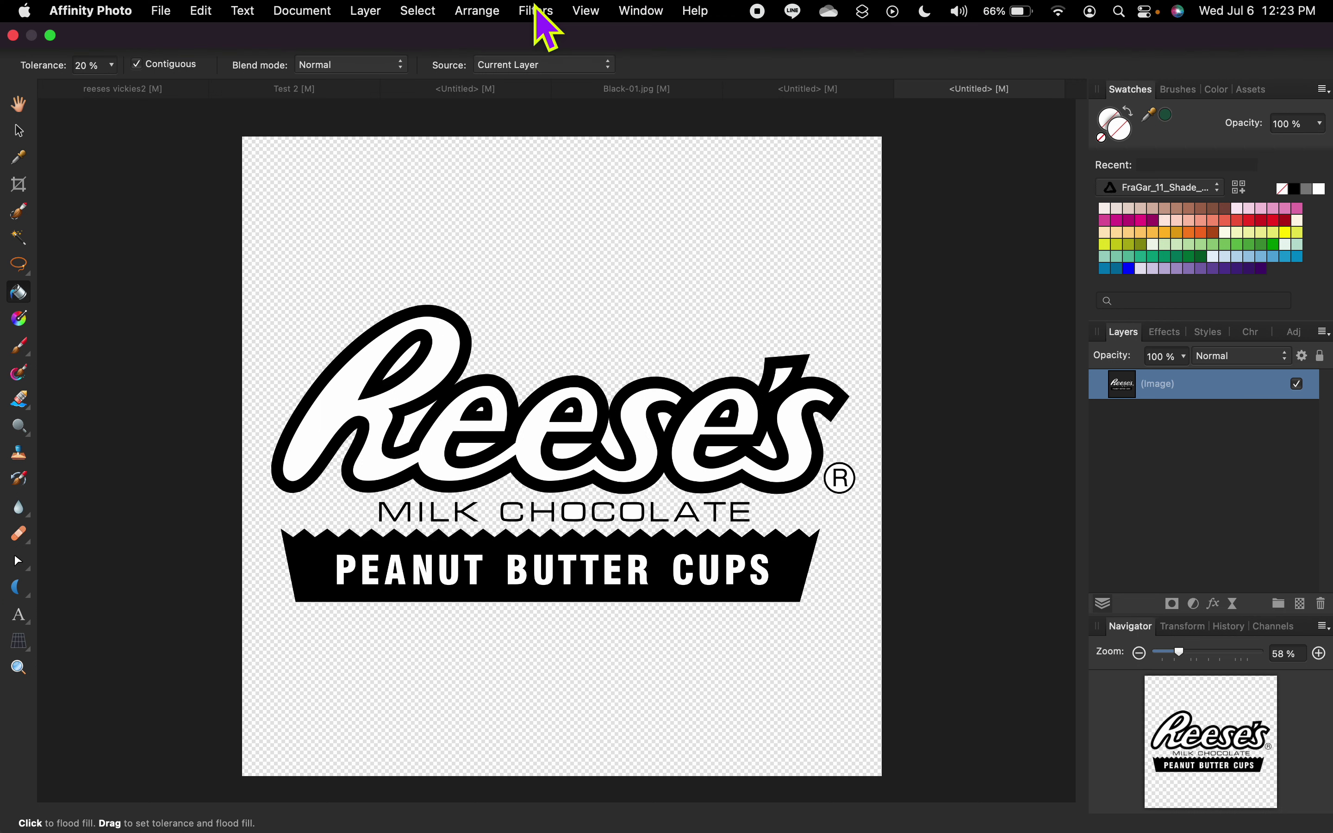
left_click(537, 10)
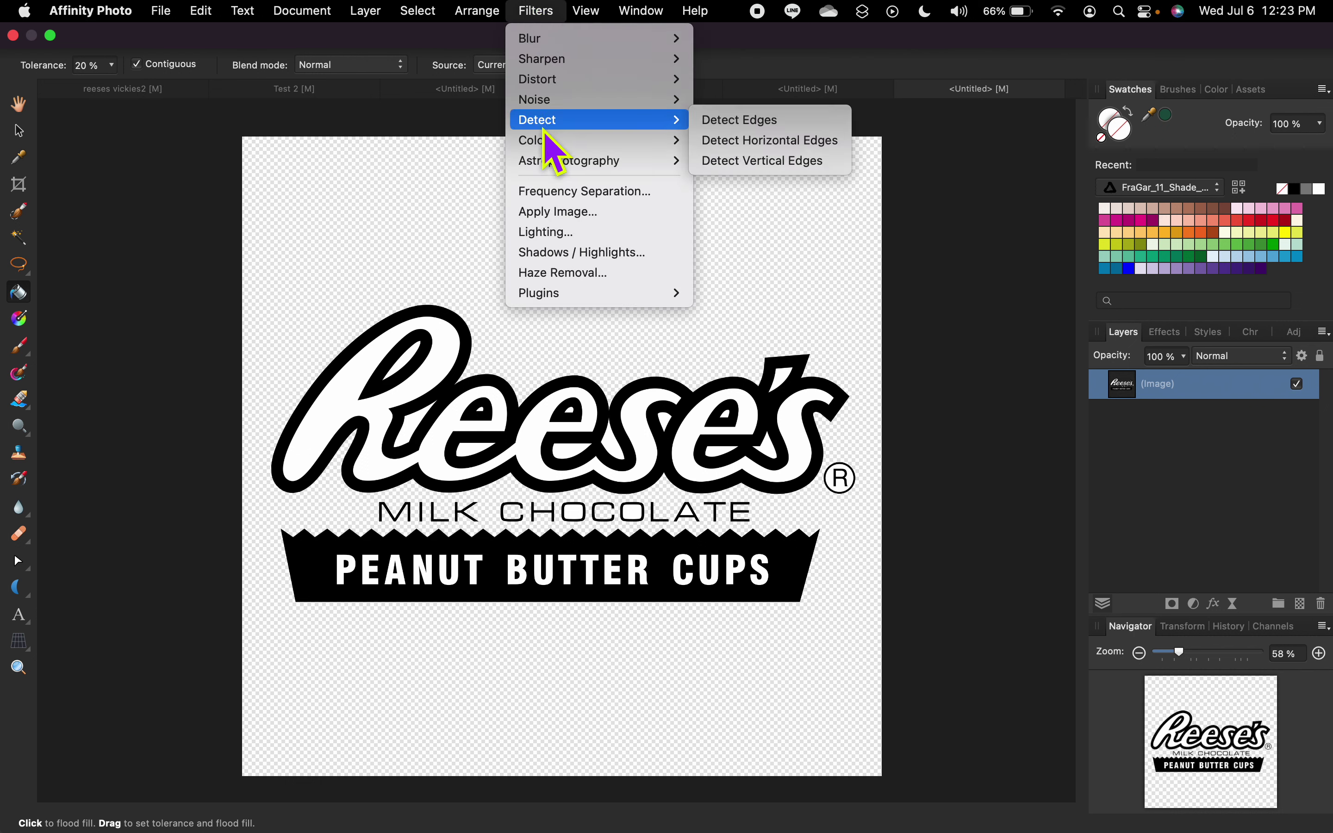
mouse_move(551, 140)
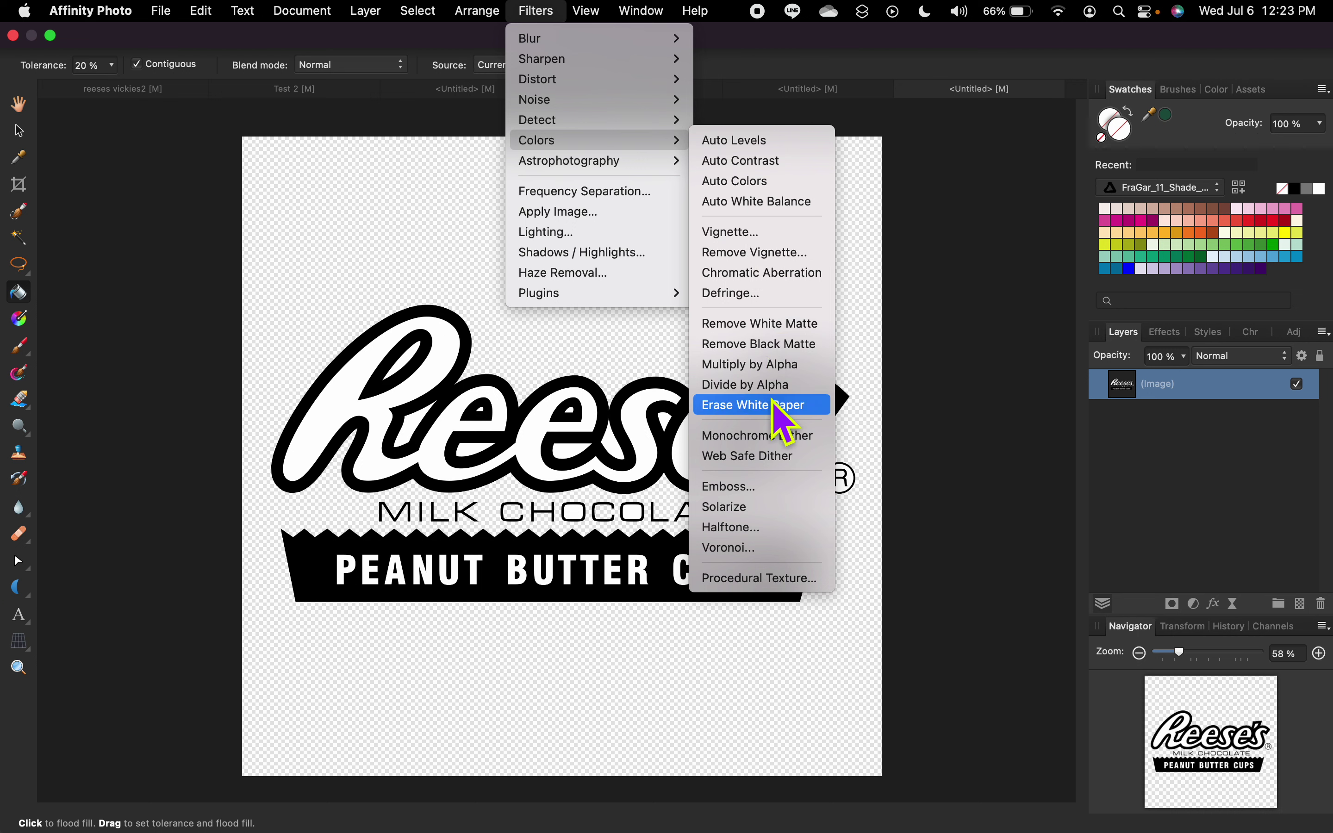
left_click(774, 405)
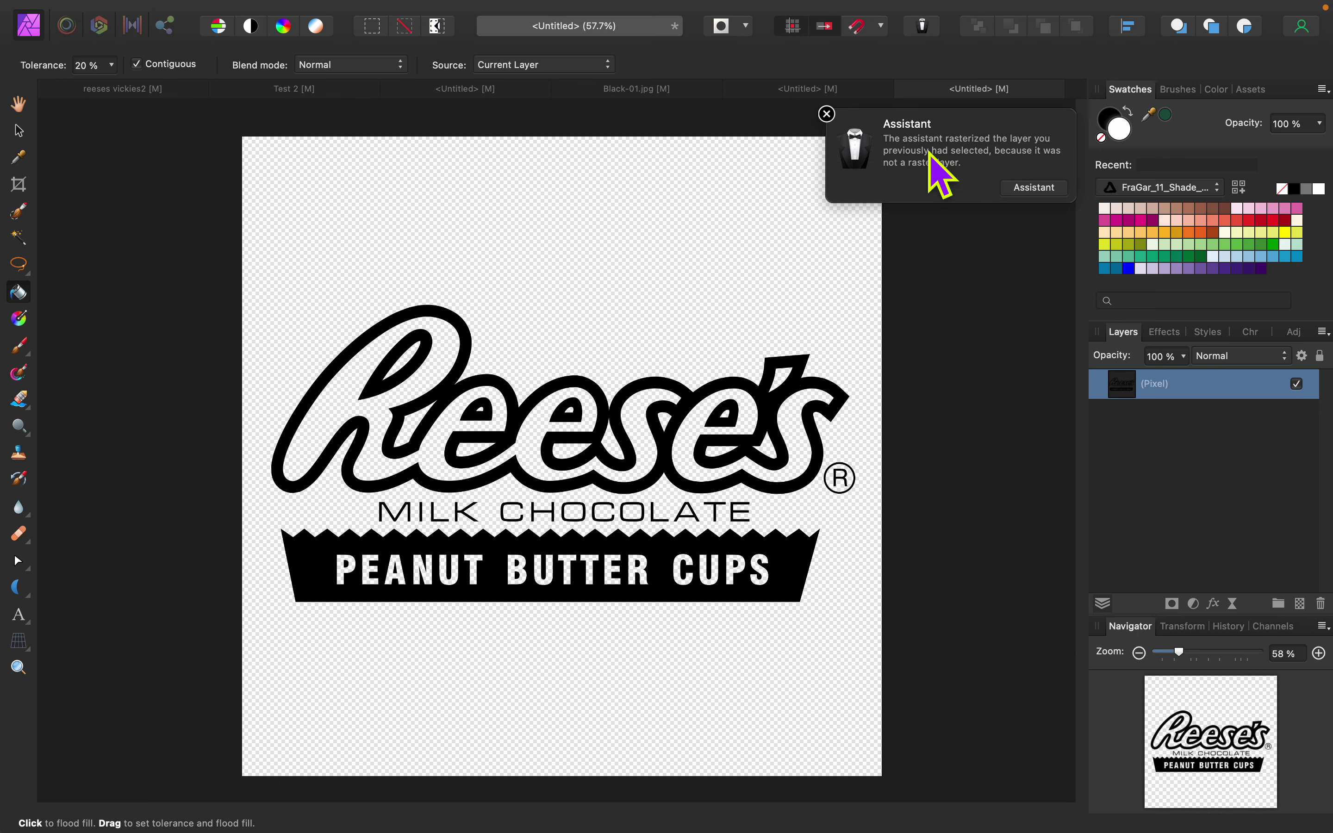
left_click(828, 114)
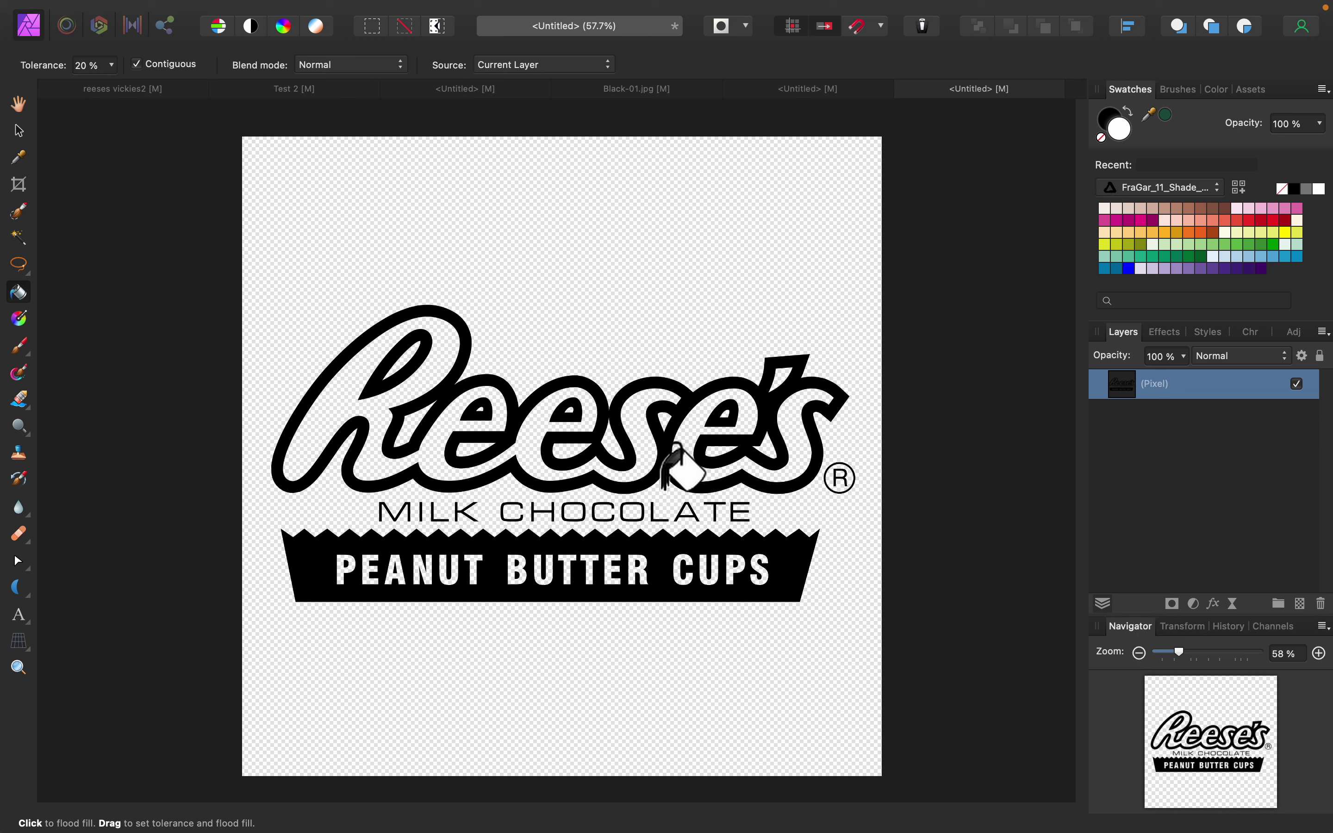
Step: Draw a rust-orange filled rectangle with the Rectangle Tool, large enough to cover the whole Reese's logo
mouse_move(362, 5)
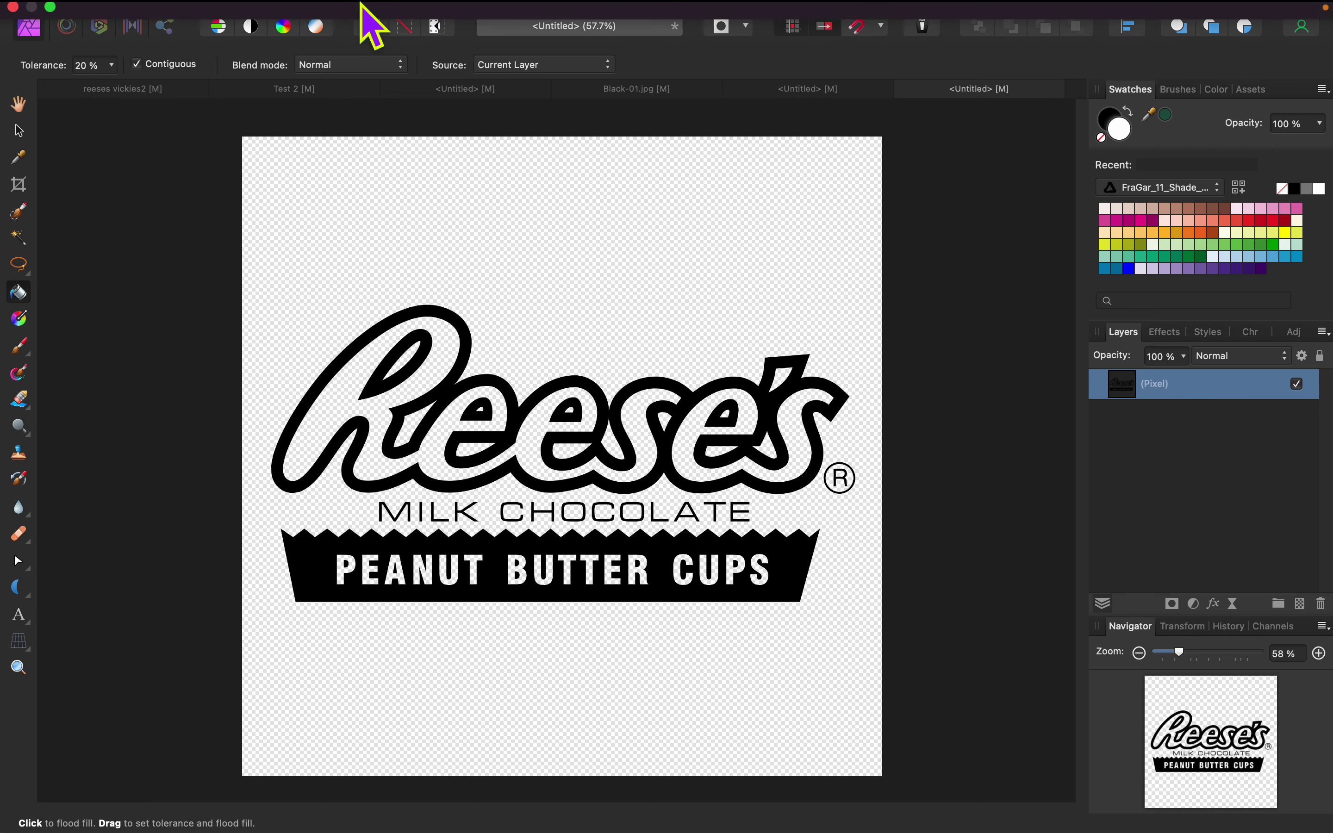
left_click(22, 587)
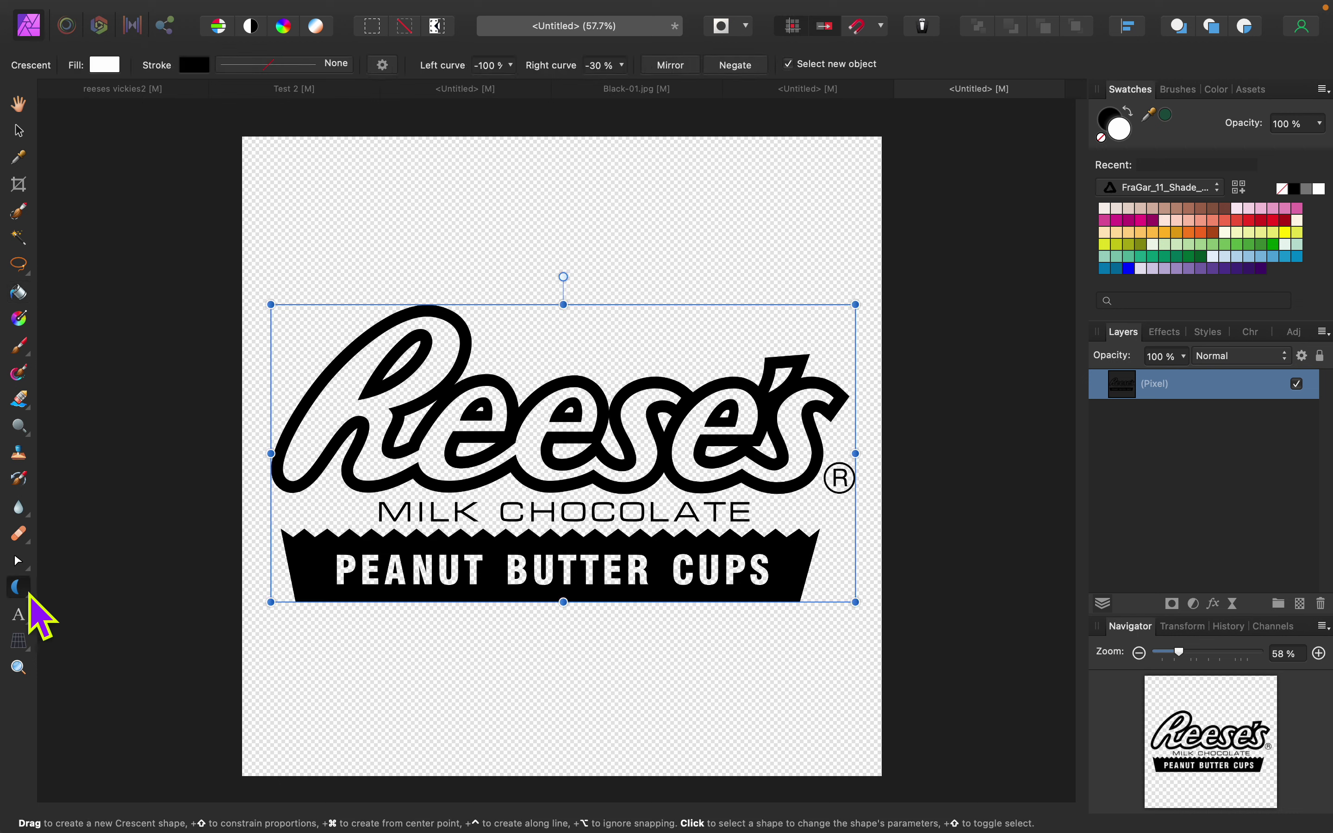
left_click(28, 599)
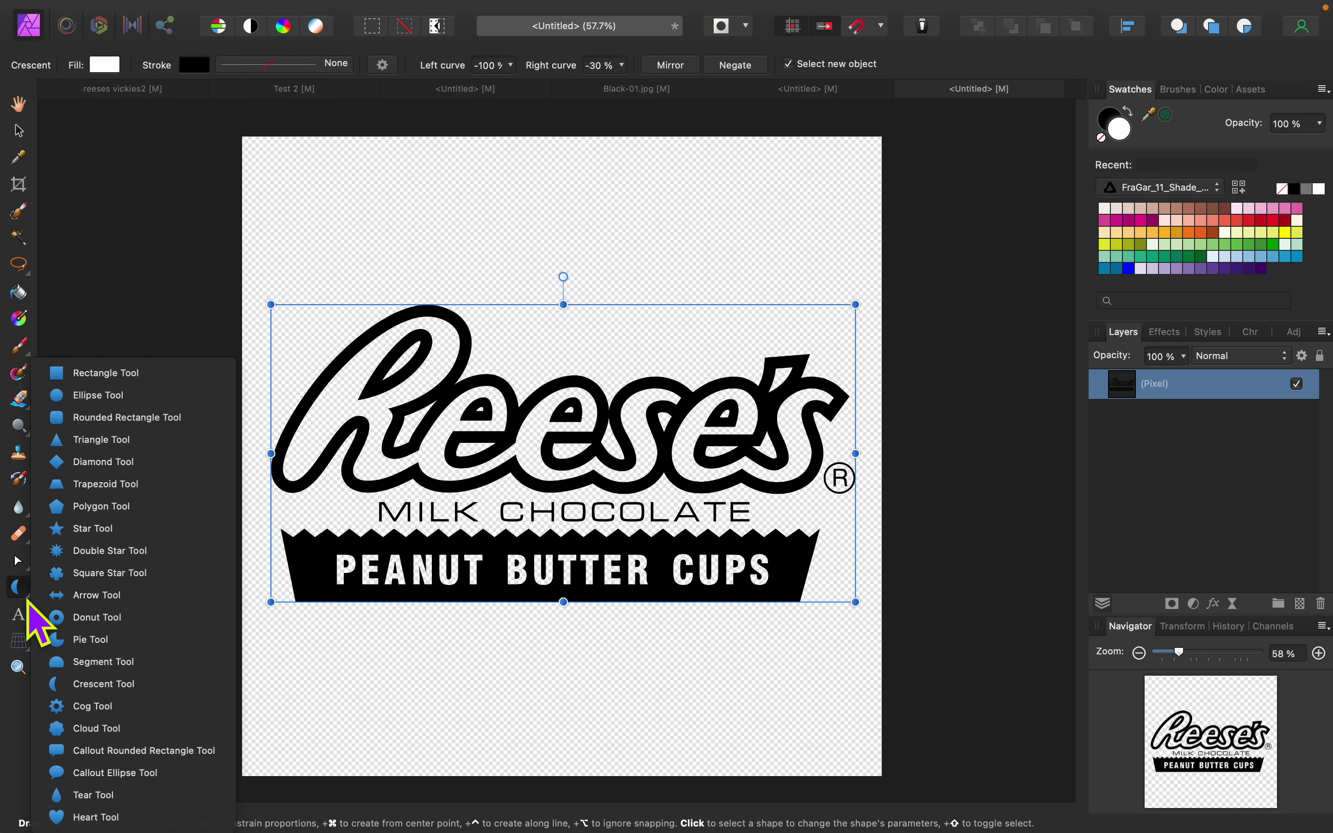
left_click(106, 377)
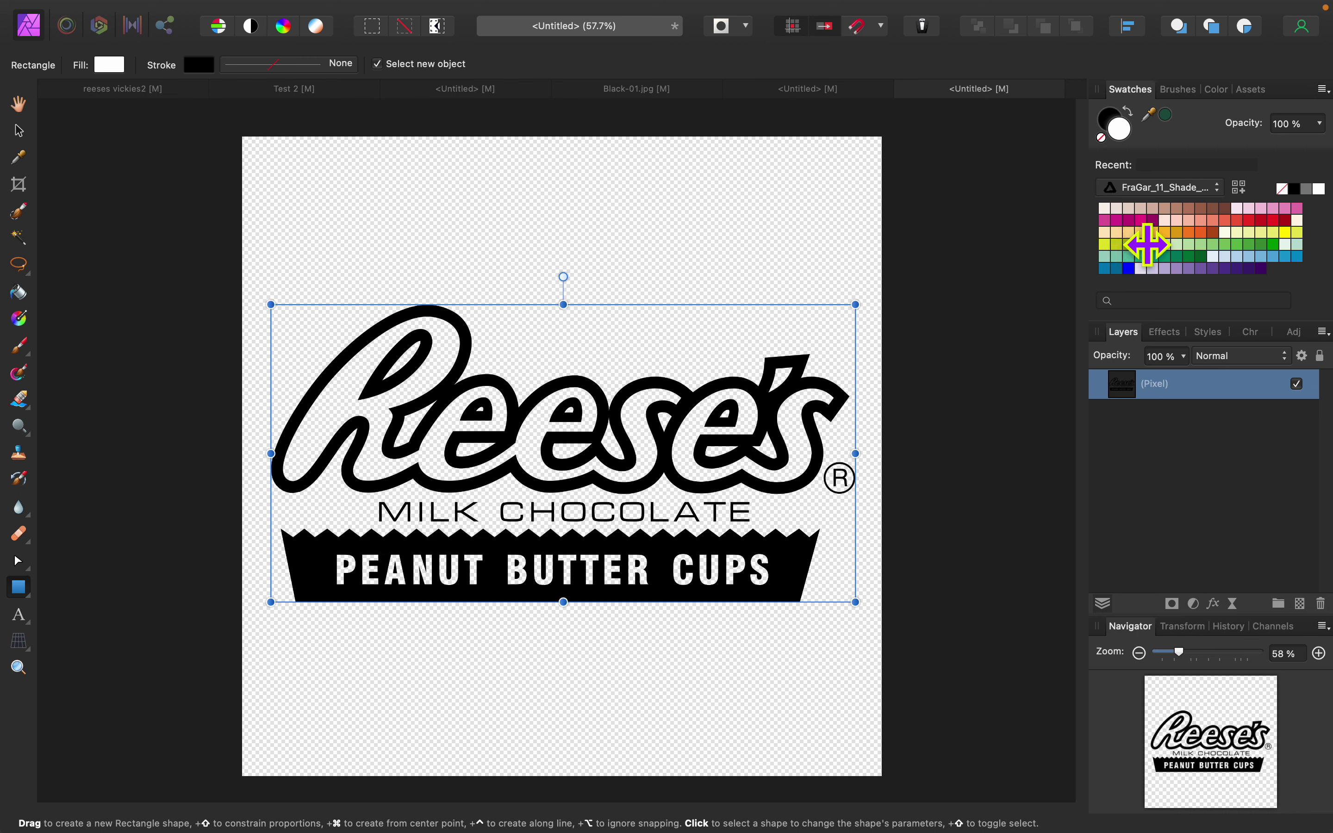
left_click(1210, 233)
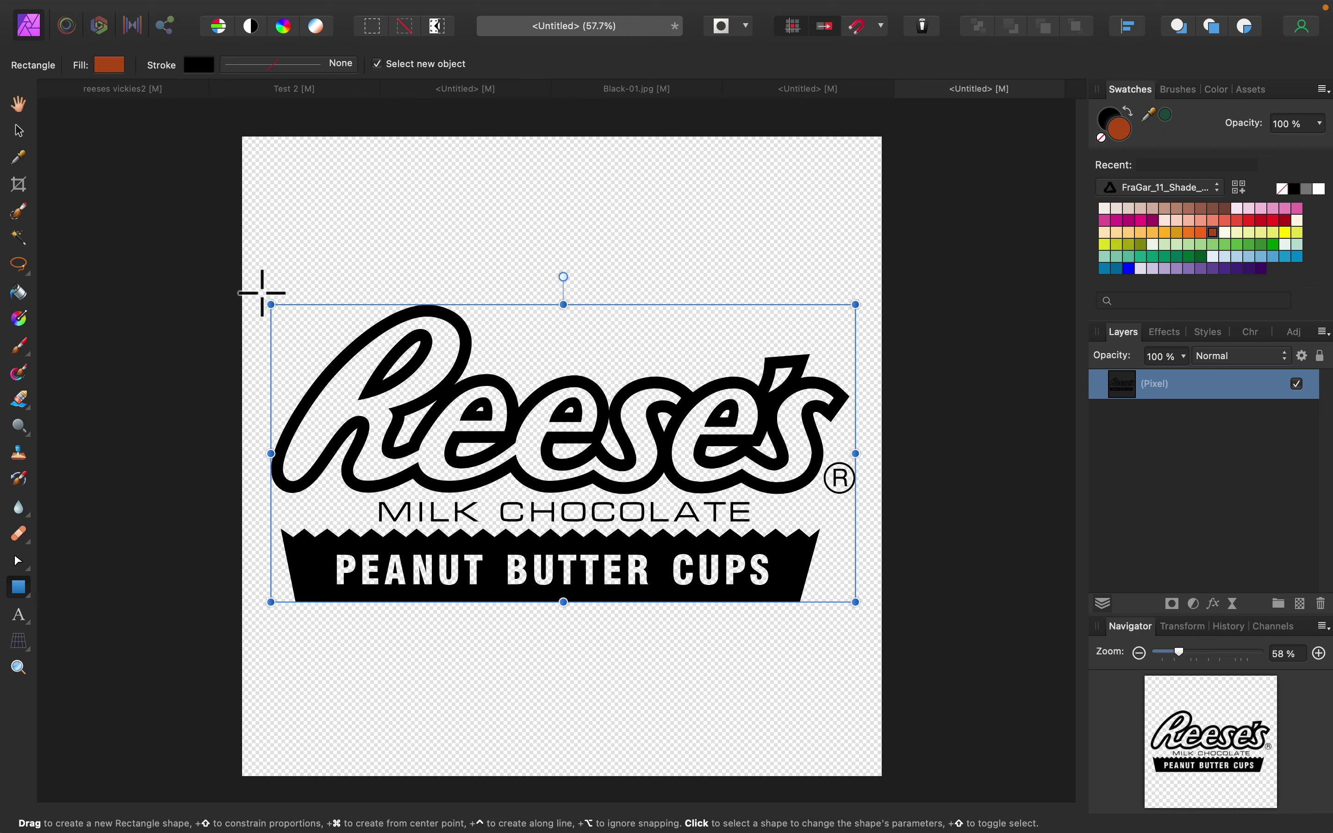
left_click_drag(253, 271, 864, 672)
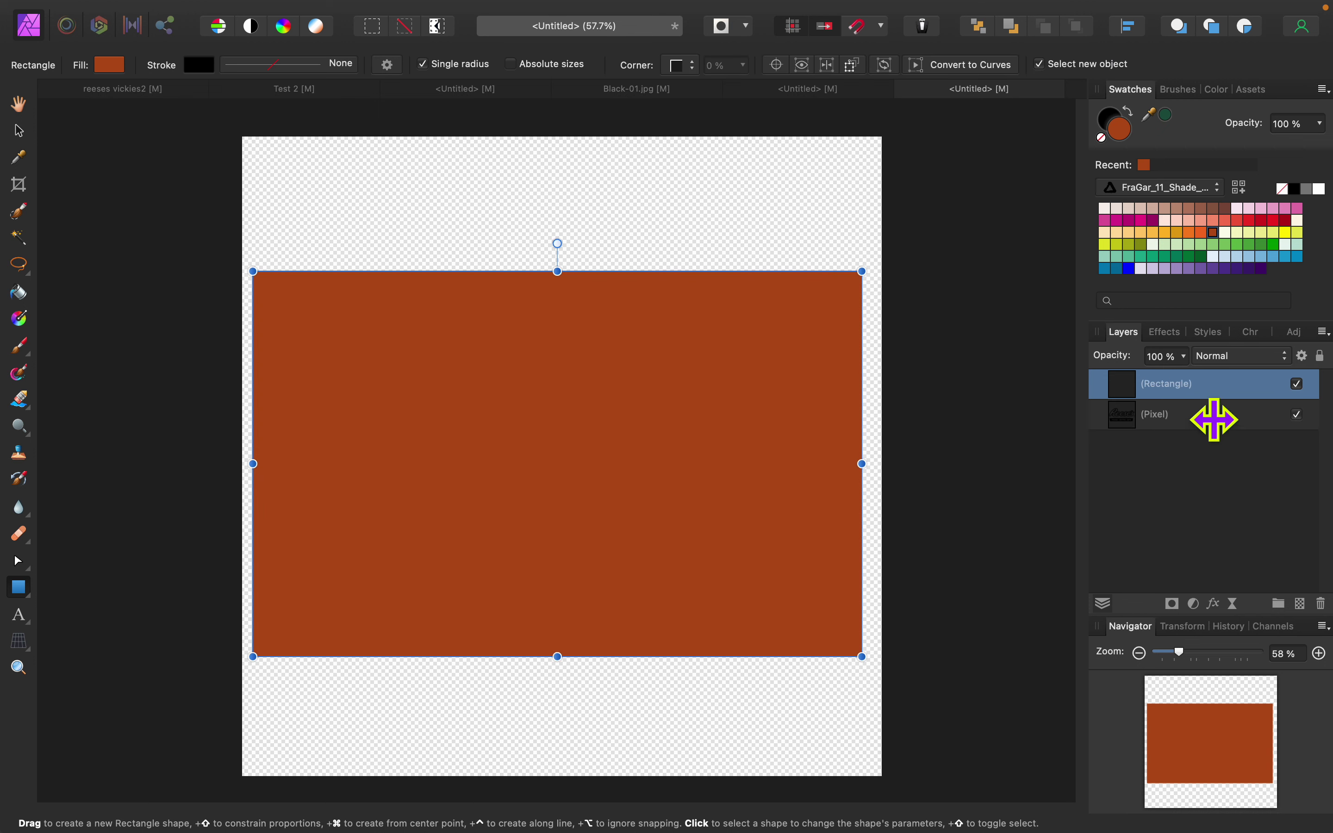
Step: Move the rectangle beneath the logo's pixel layer and recolour its fill to light pink
left_click_drag(1229, 390, 1241, 468)
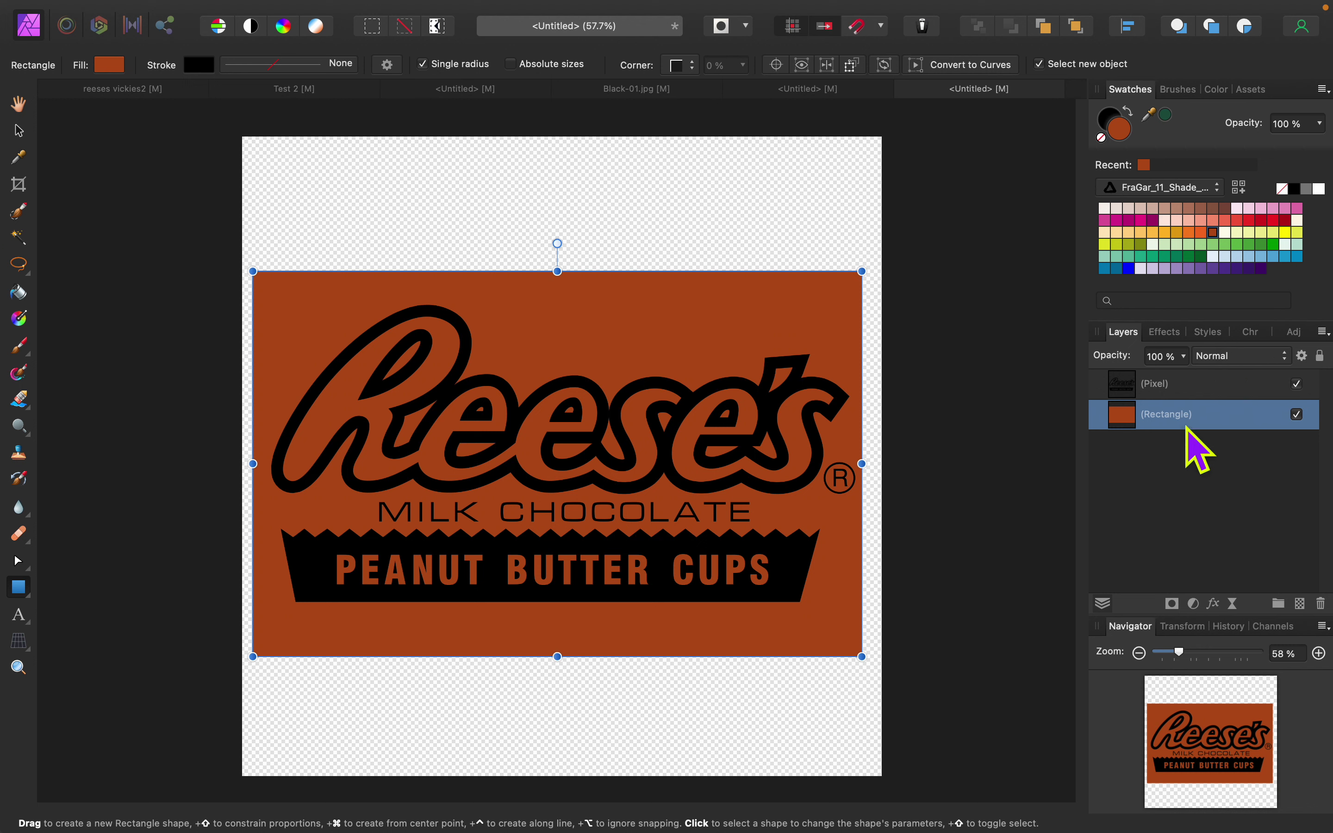
left_click(1260, 208)
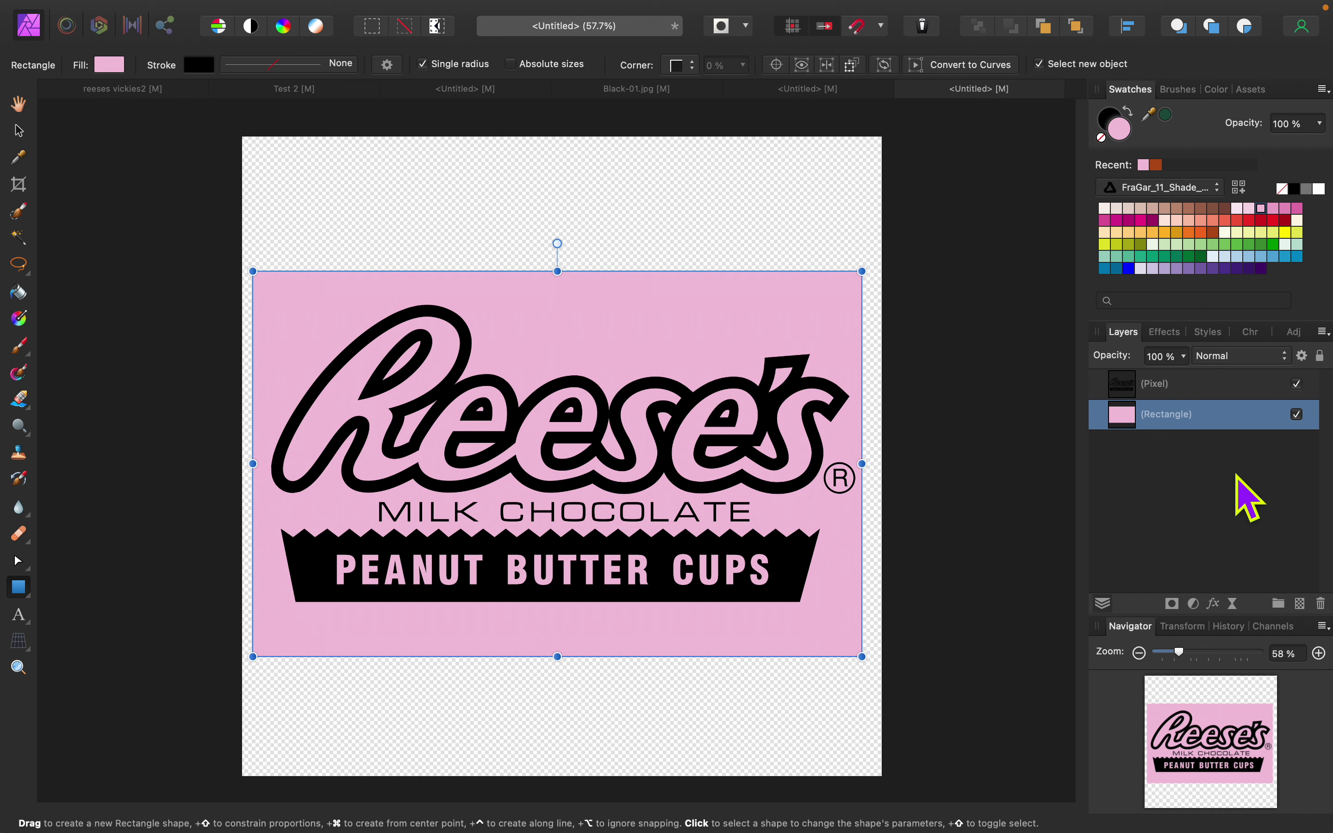
Step: Add an empty pixel layer above the logo layer and set Flood Fill to 50% tolerance with source Current Layer & Below
left_click(1227, 385)
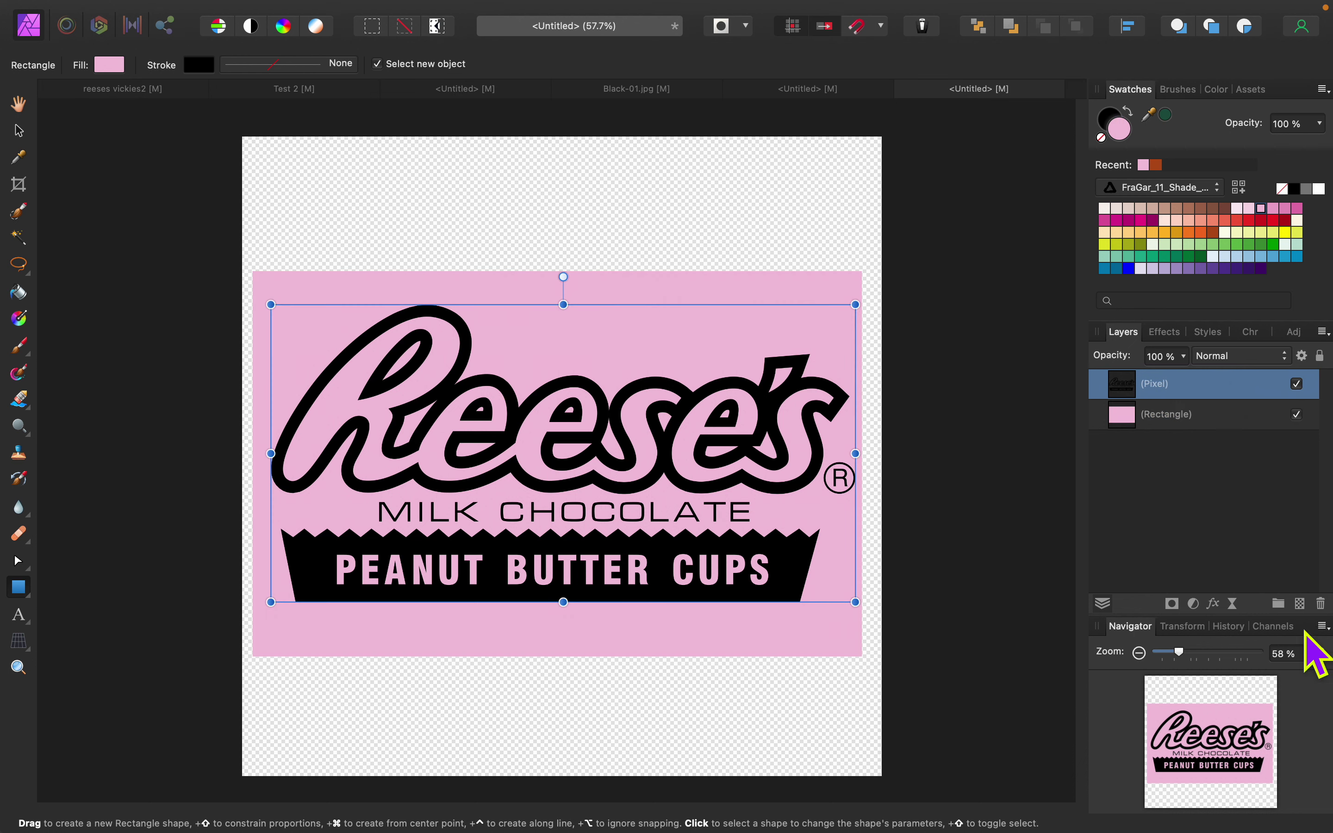
left_click(1300, 604)
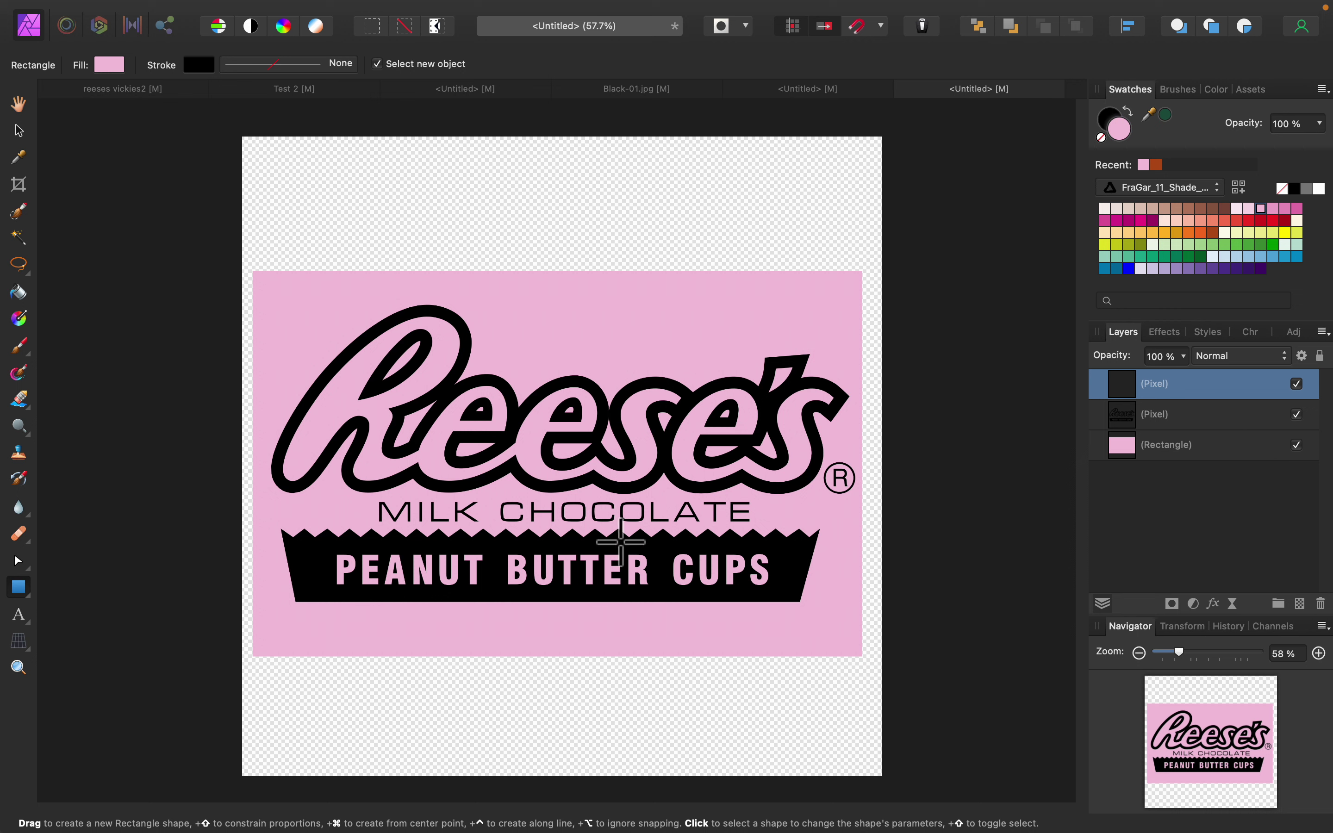
left_click(18, 292)
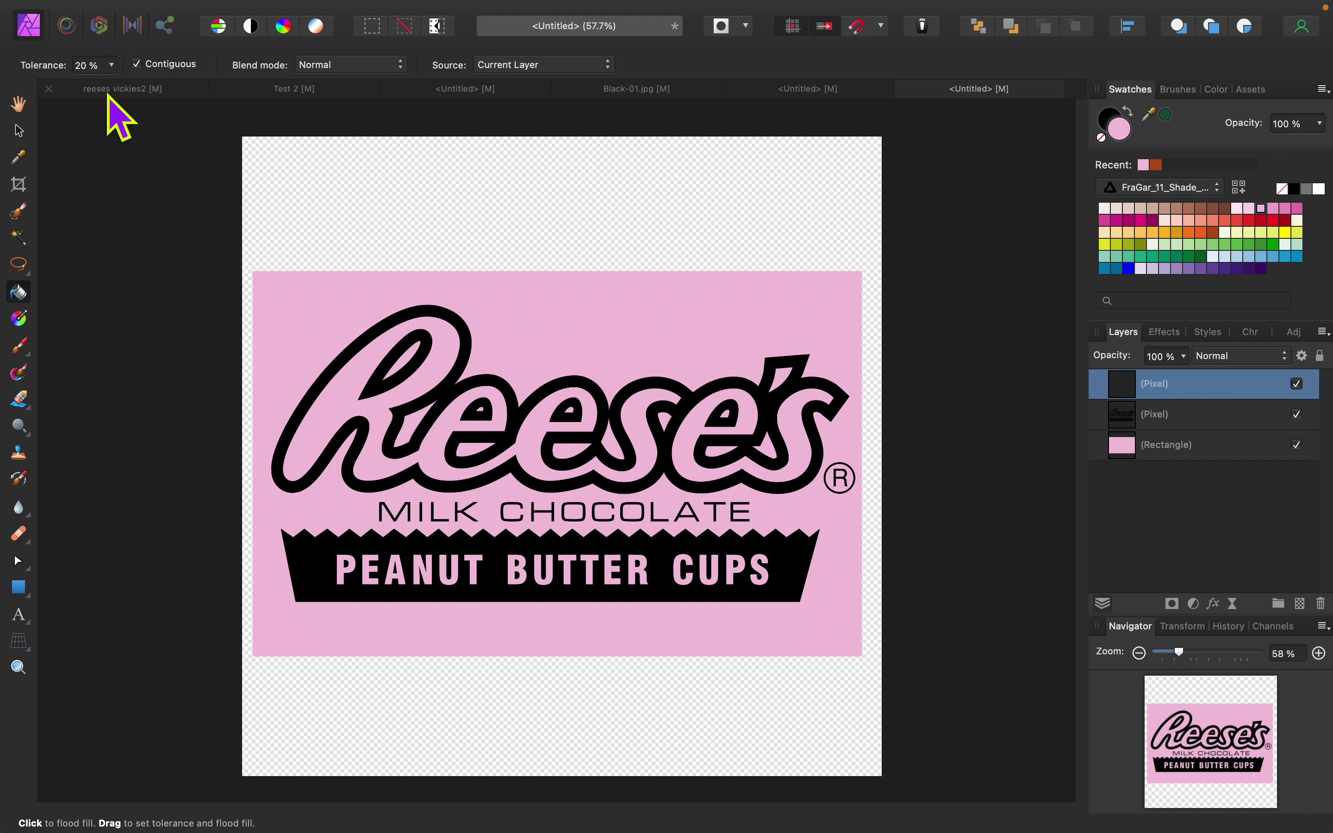
left_click(111, 67)
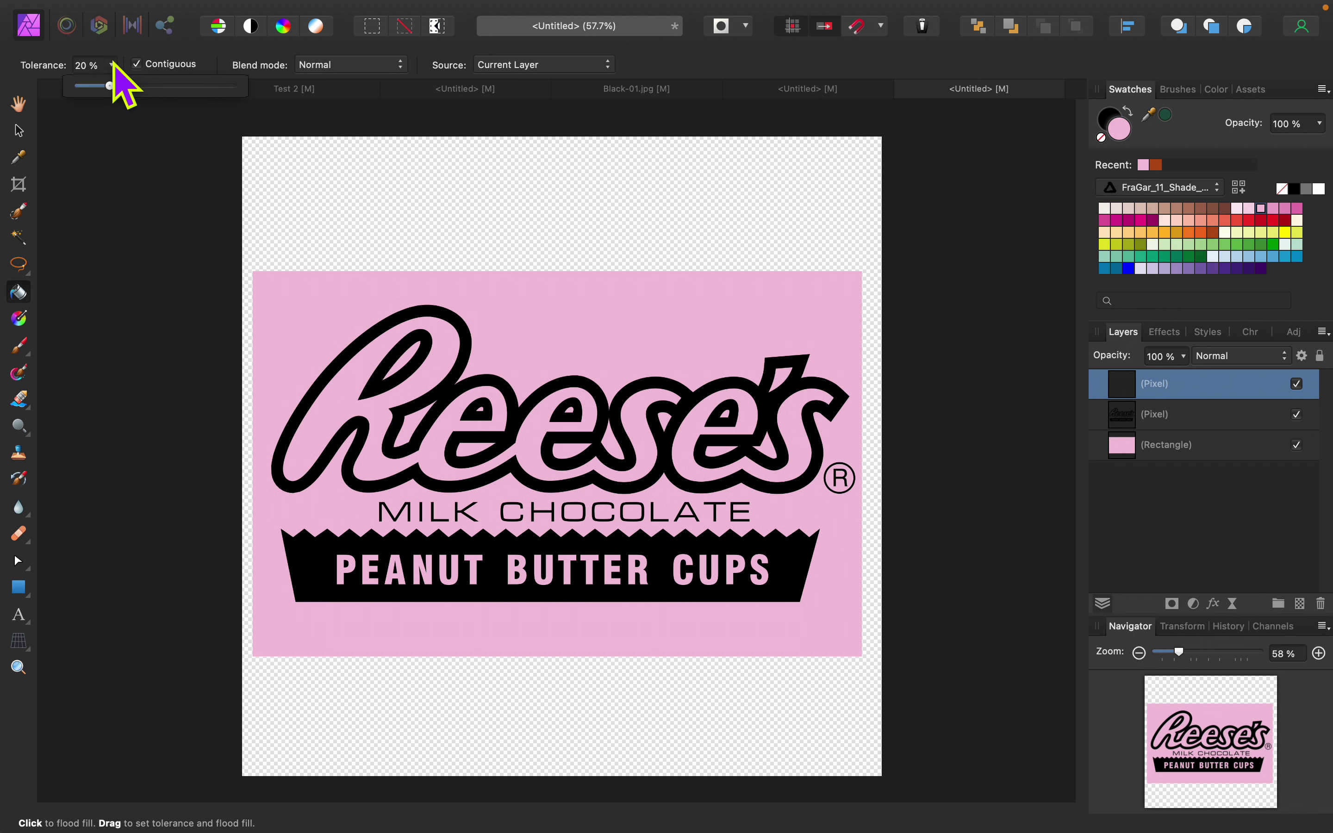
left_click_drag(110, 86, 156, 86)
left_click(608, 65)
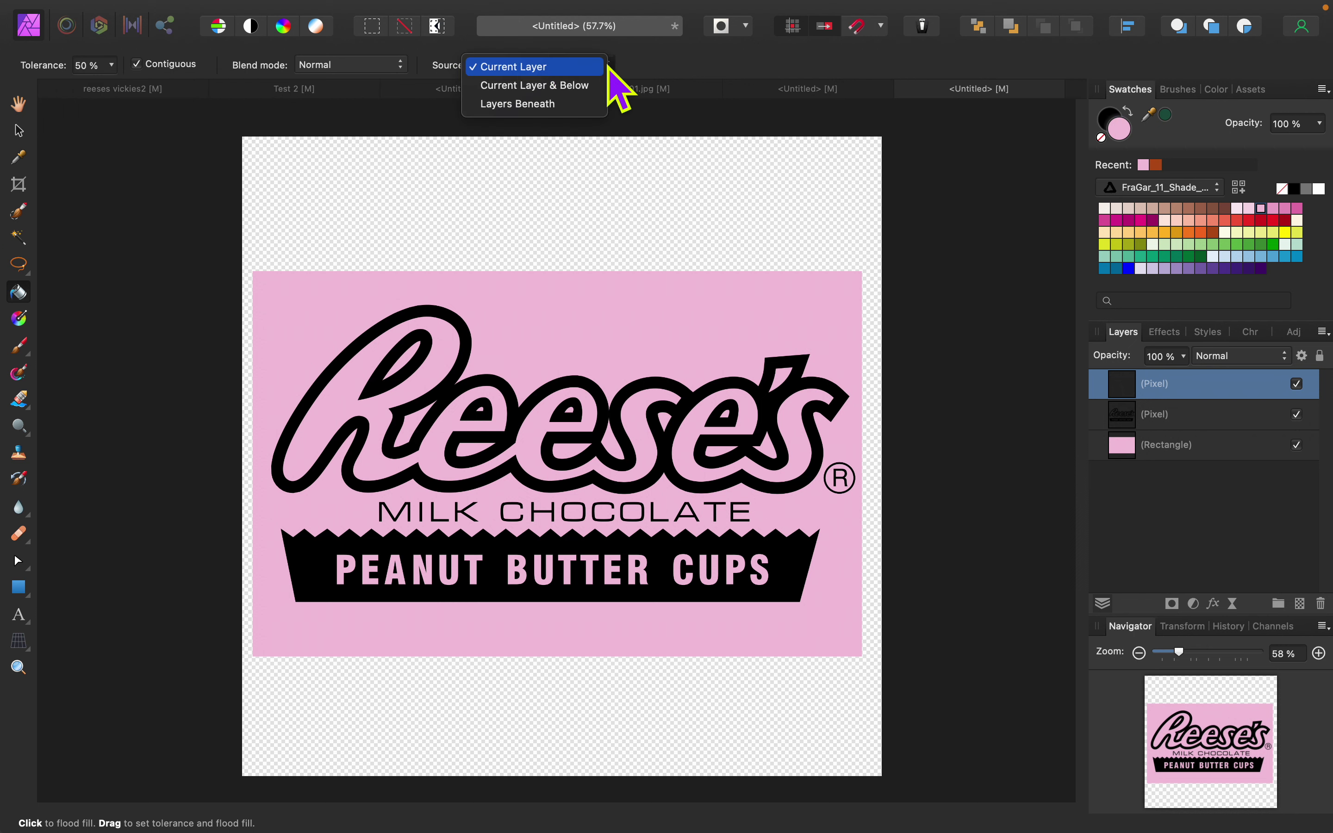
left_click(576, 88)
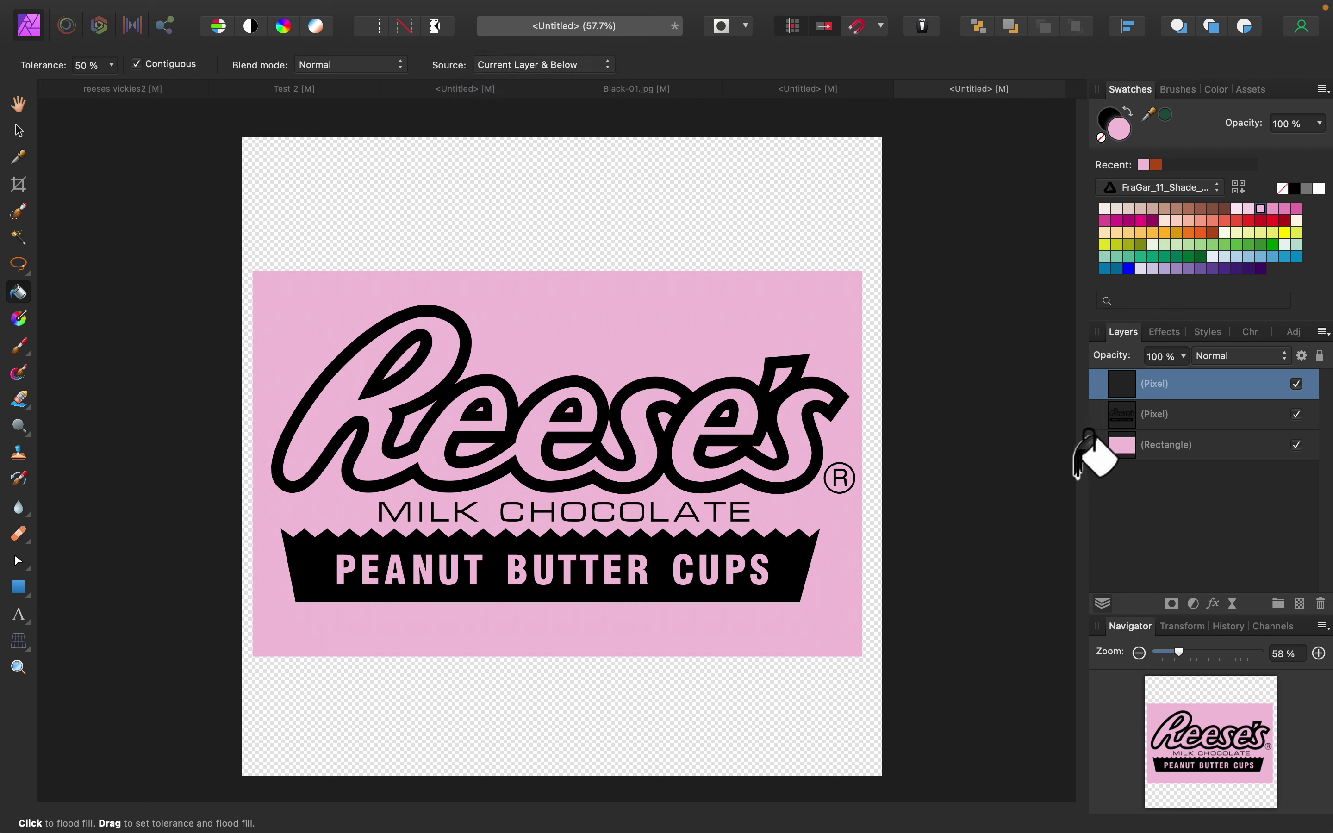
Step: Flood-fill the inside of the "Reese's" lettering with bright yellow on the new pixel layer
left_click(1284, 232)
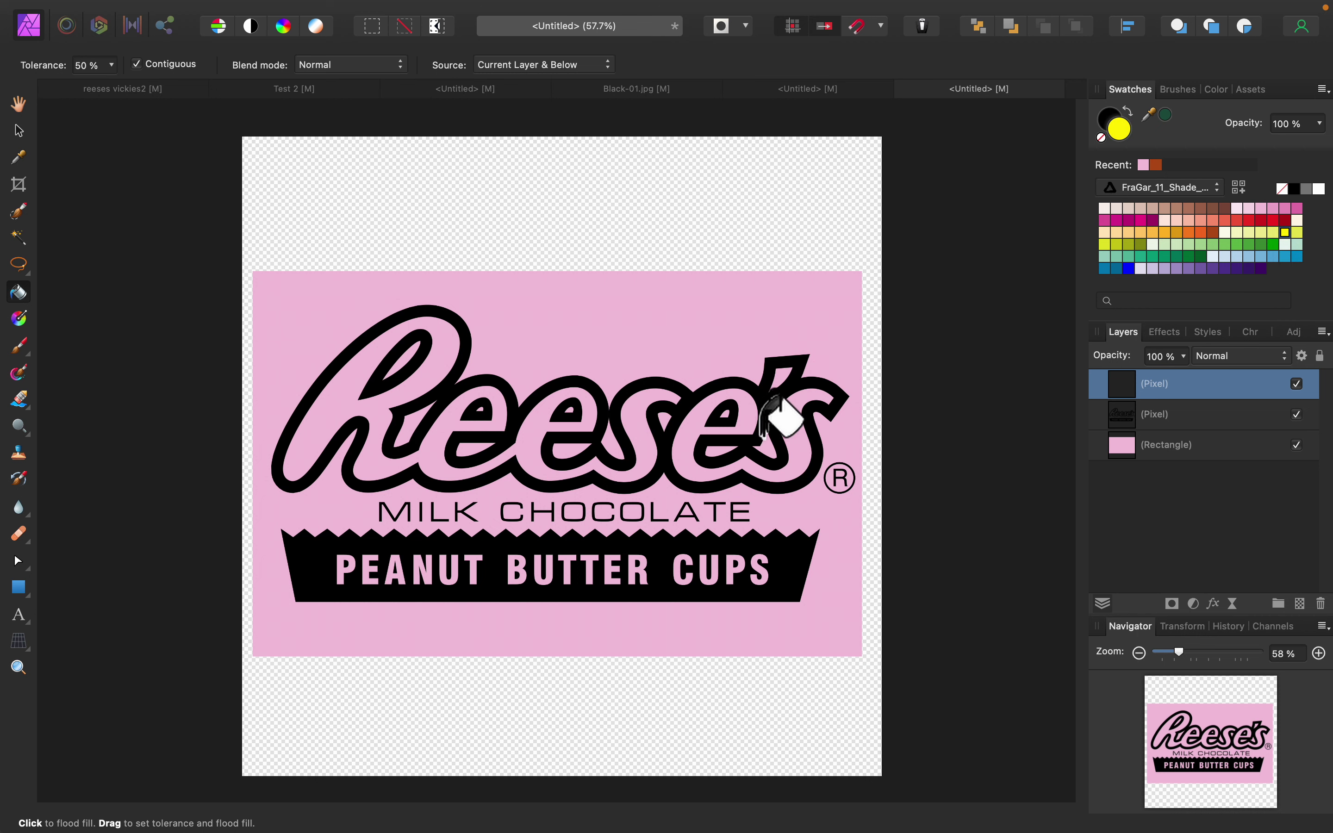
left_click(330, 396)
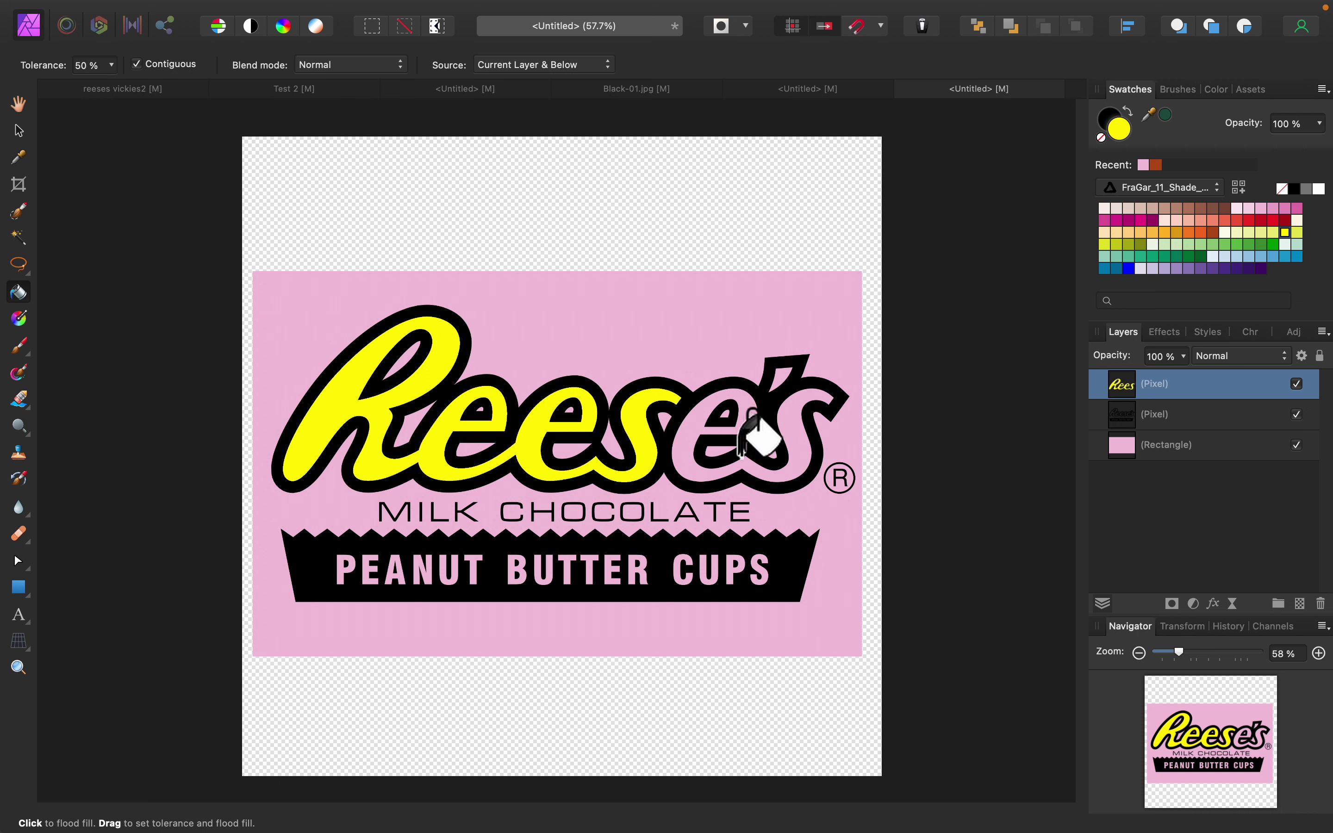
left_click(697, 435)
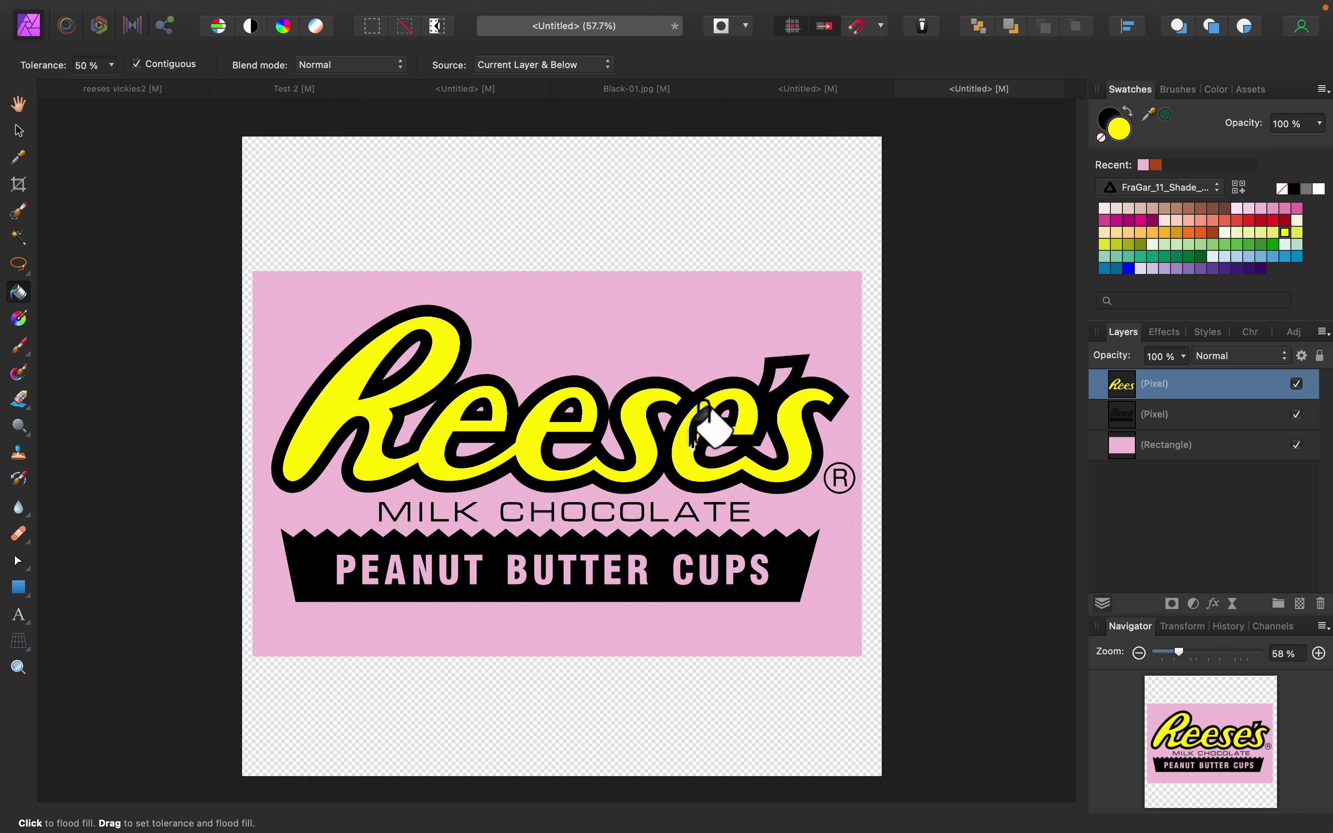
Step: Try flood-filling the black outline at the apostrophe with yellow, and undo that fill
left_click(782, 378)
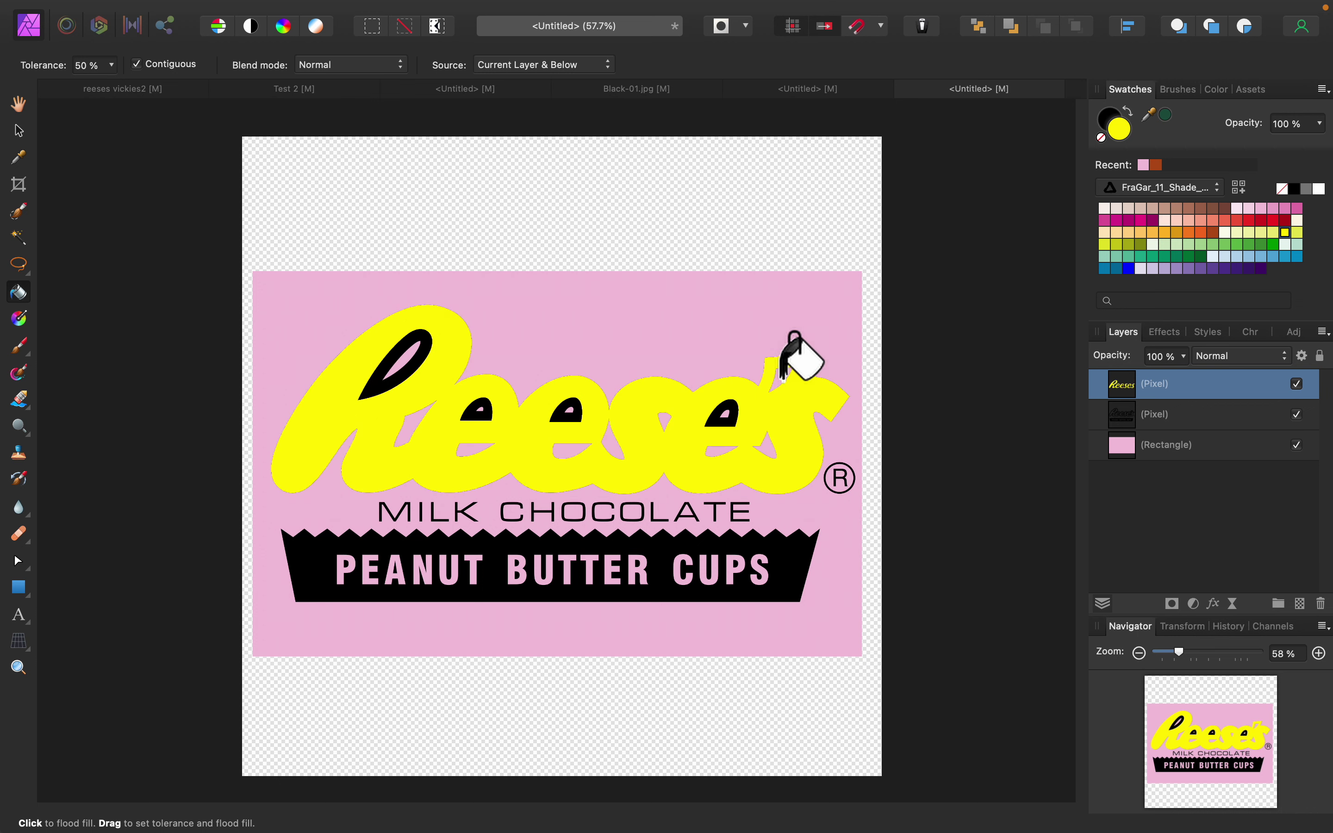
mouse_move(109, 825)
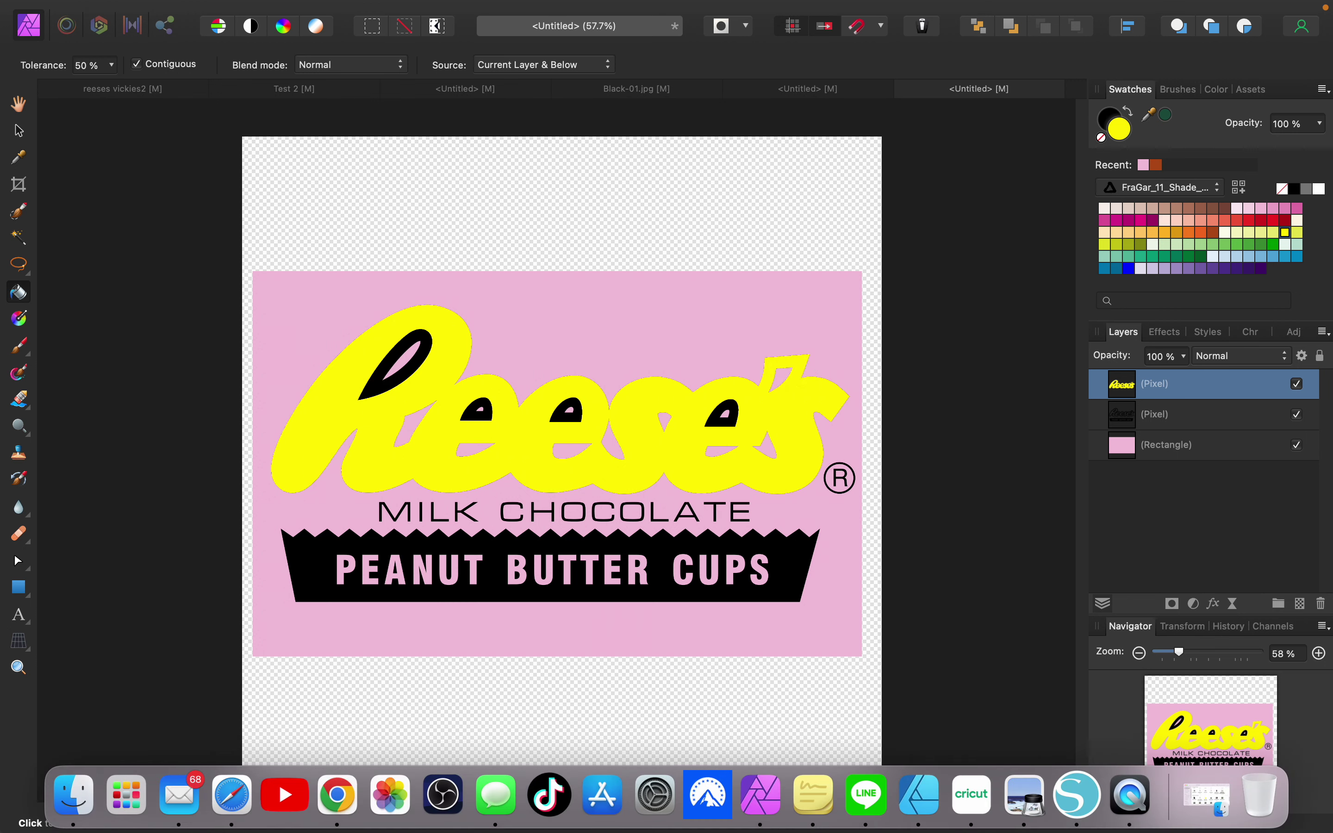
key("super+z")
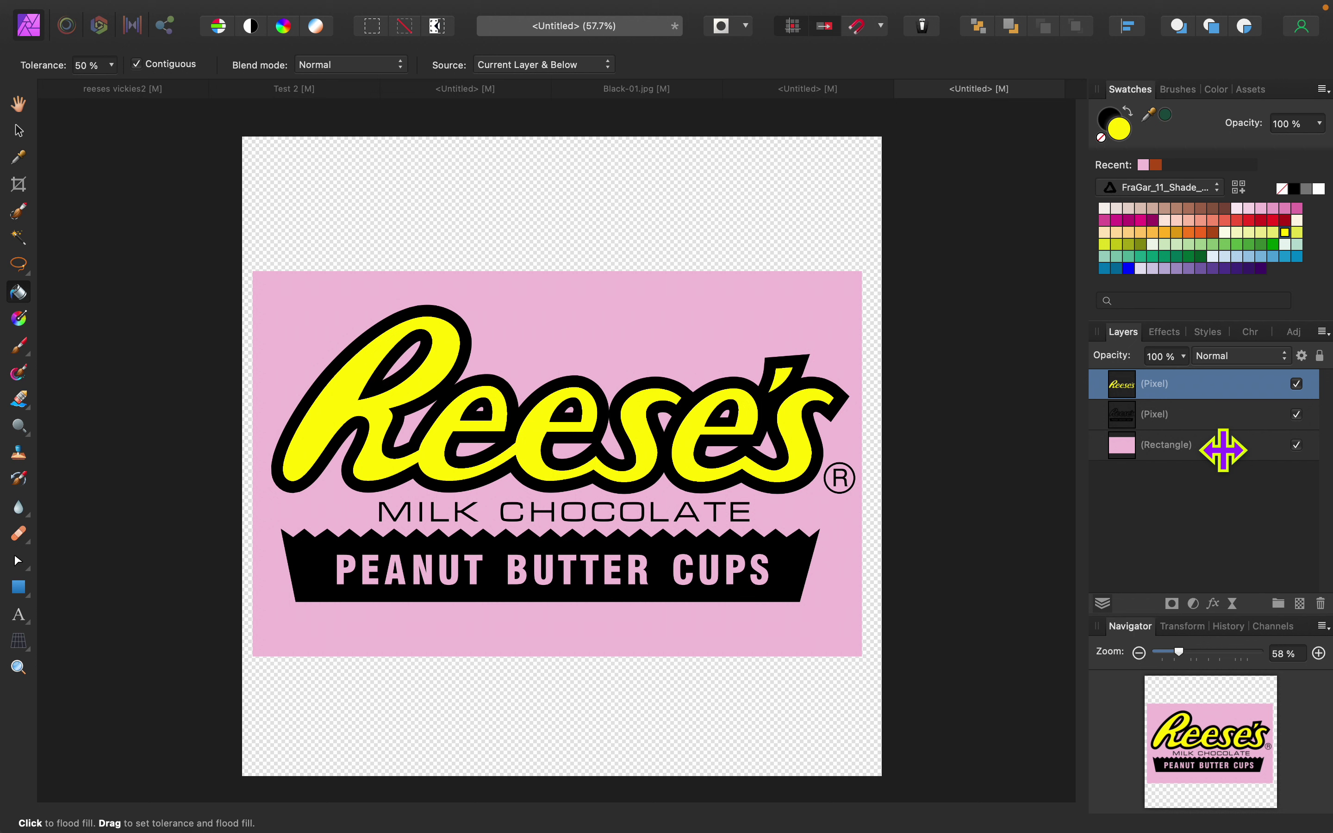
Step: Hide the yellow fill layer and the pink rectangle layer, briefly showing the yellow fill again for comparison
left_click(1223, 422)
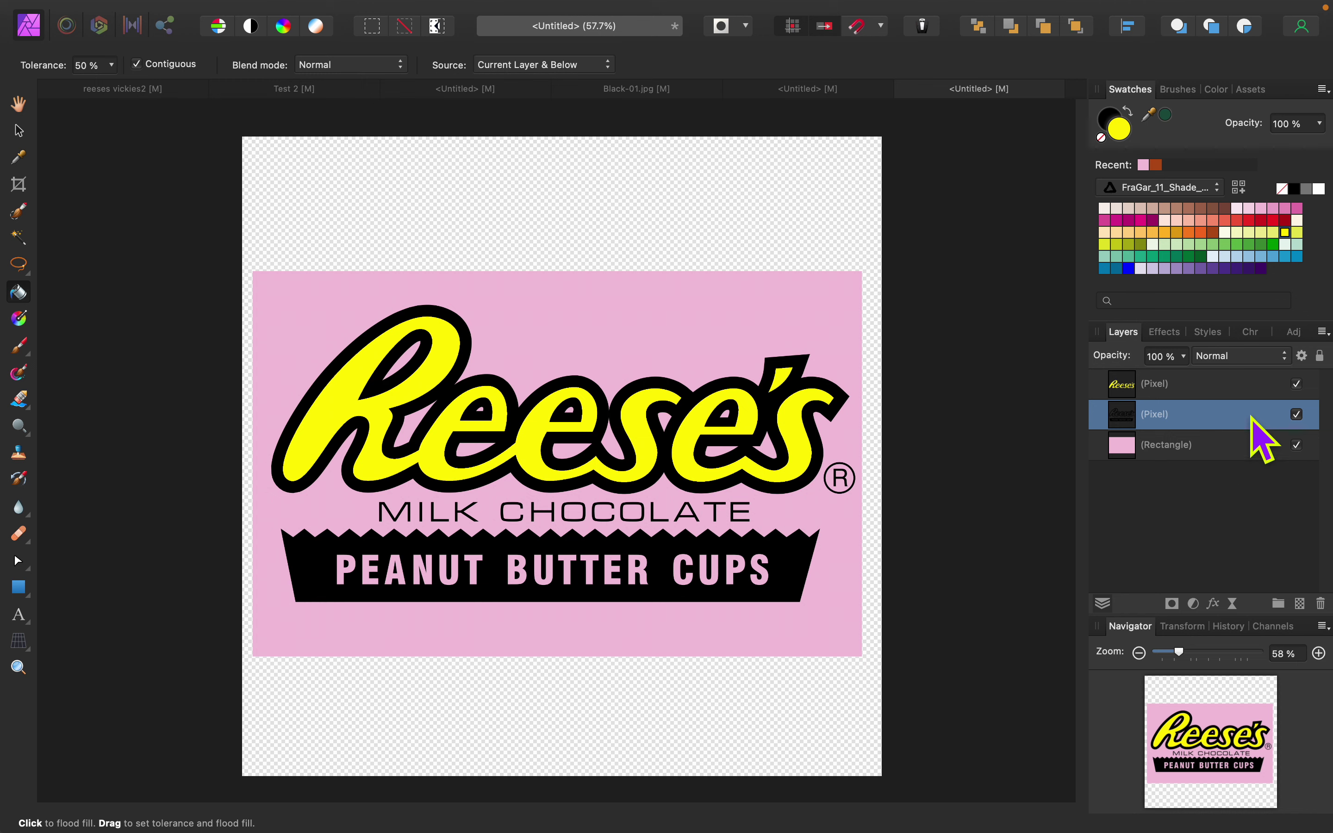
left_click(1297, 384)
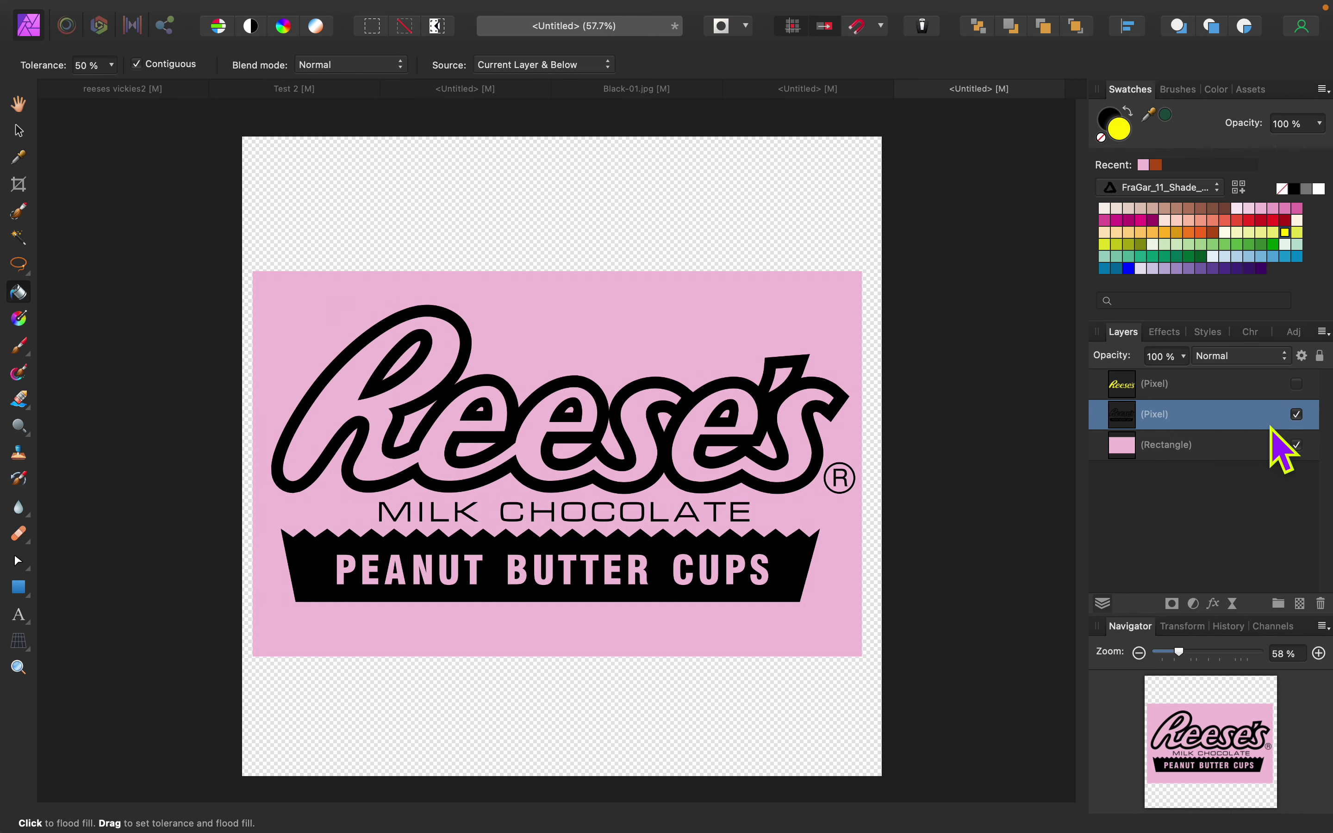
left_click(1296, 445)
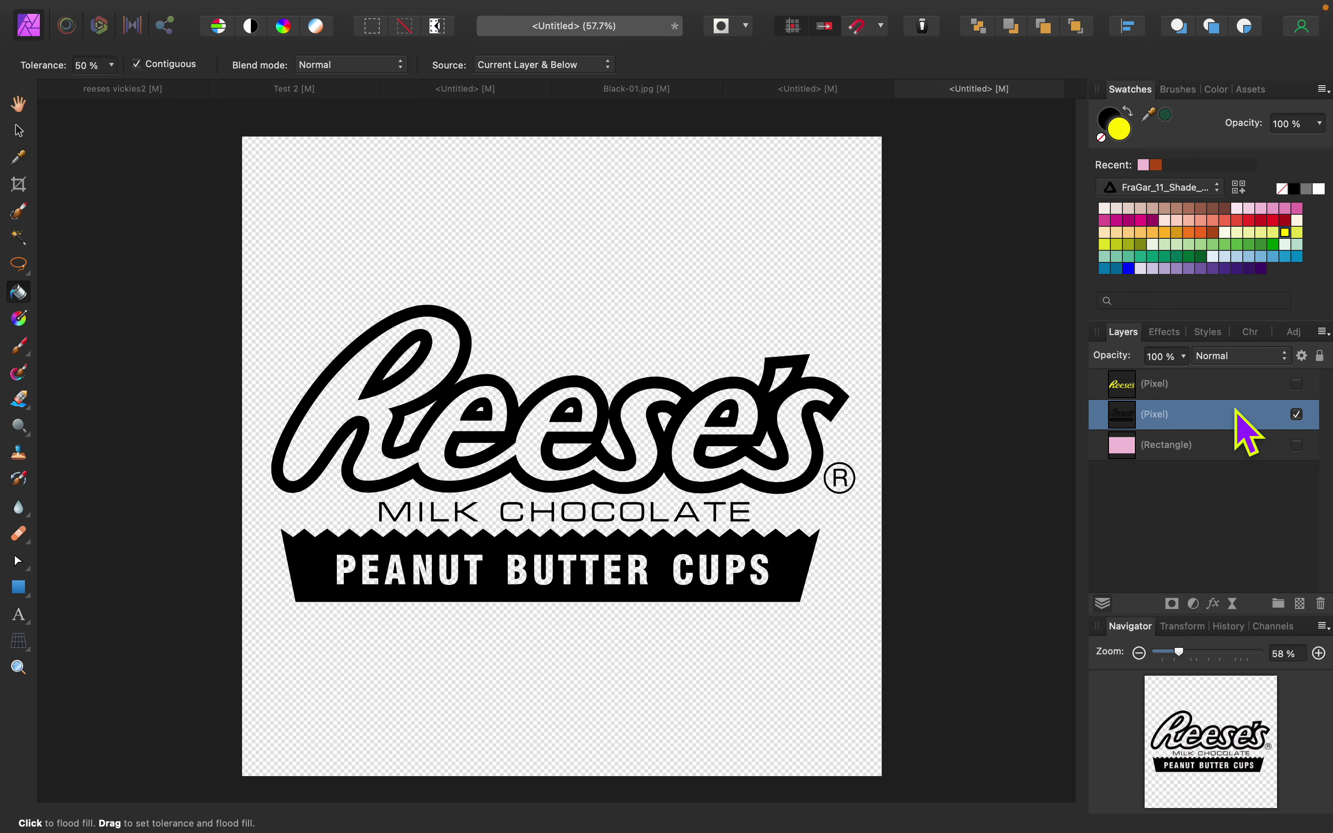
left_click(1298, 384)
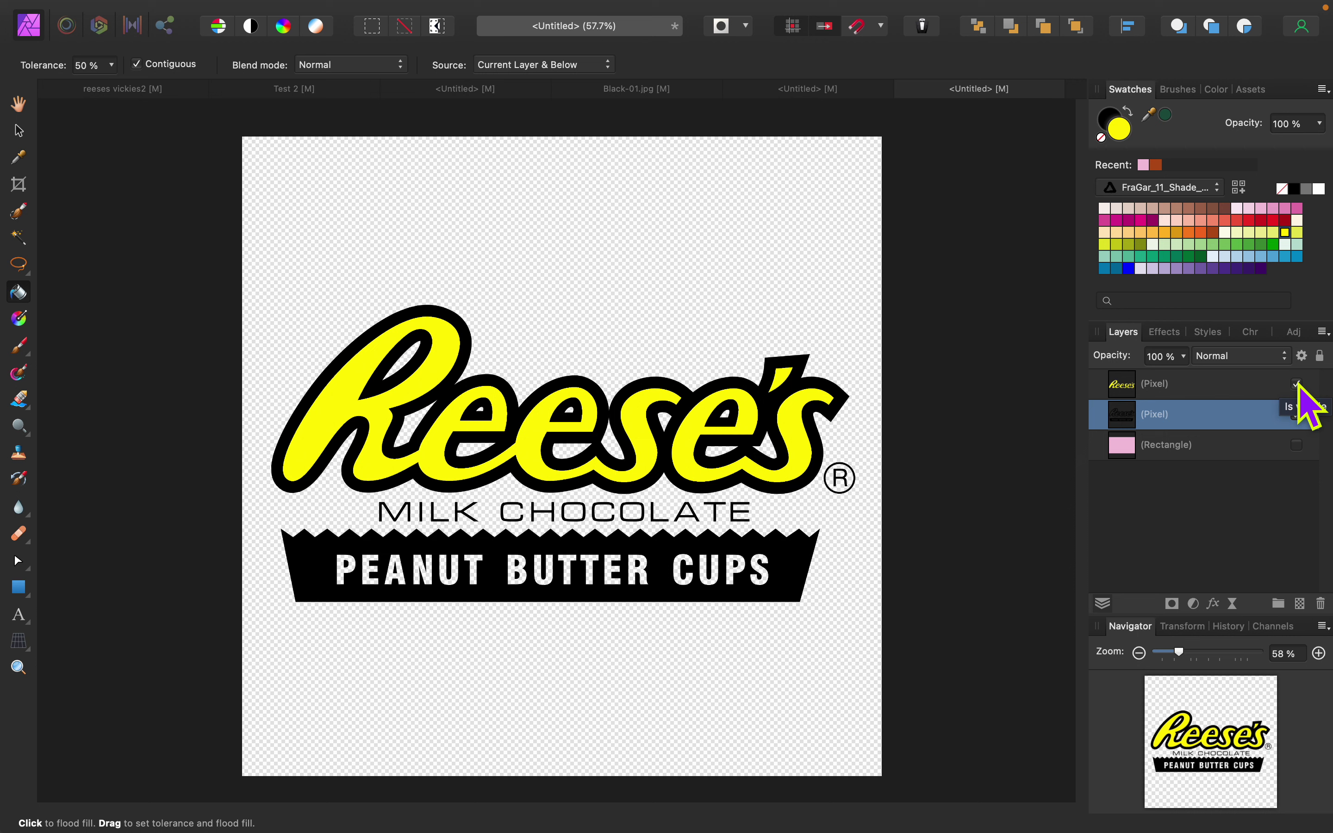
left_click(1298, 385)
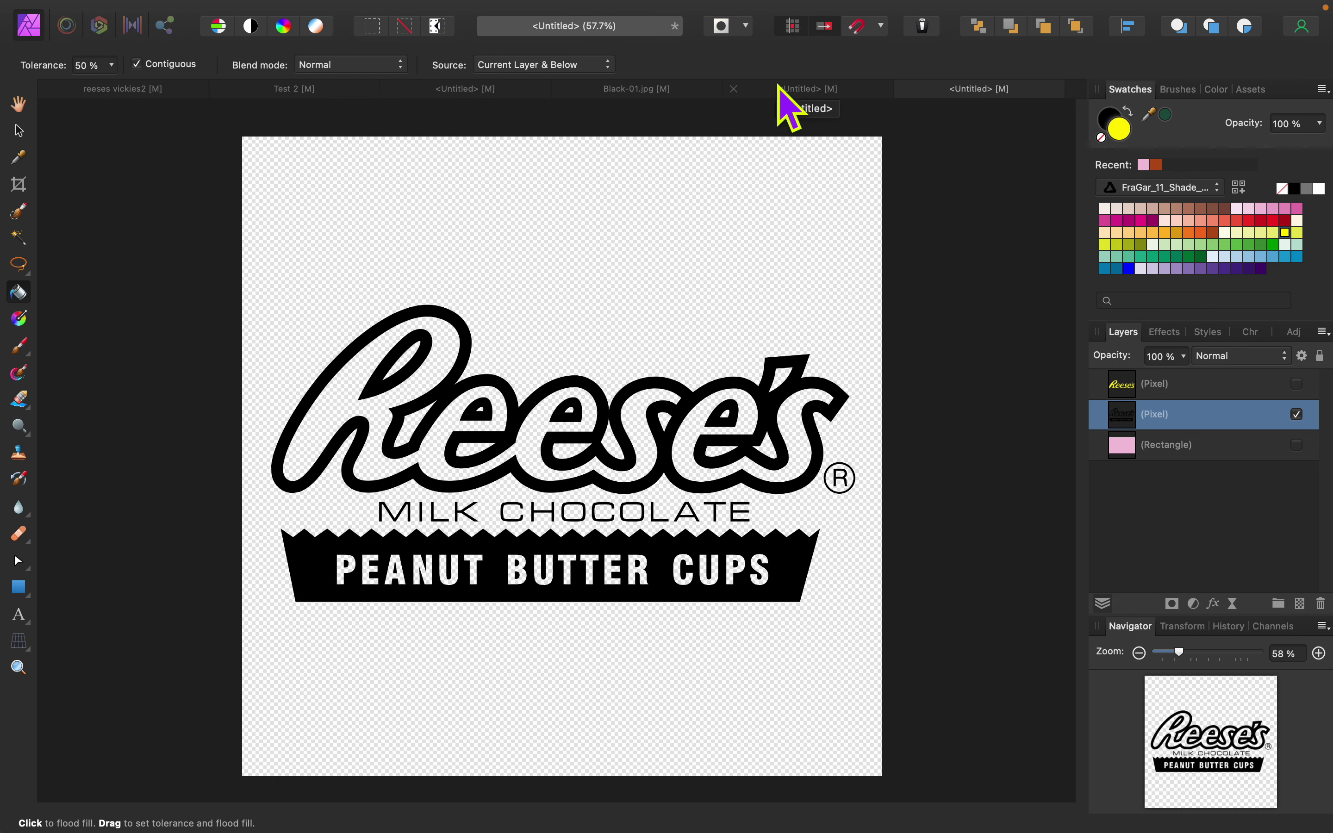
Step: Switch to the Sour Punch logo document and set Flood Fill to 50% tolerance with source Current Layer & Below
left_click(793, 89)
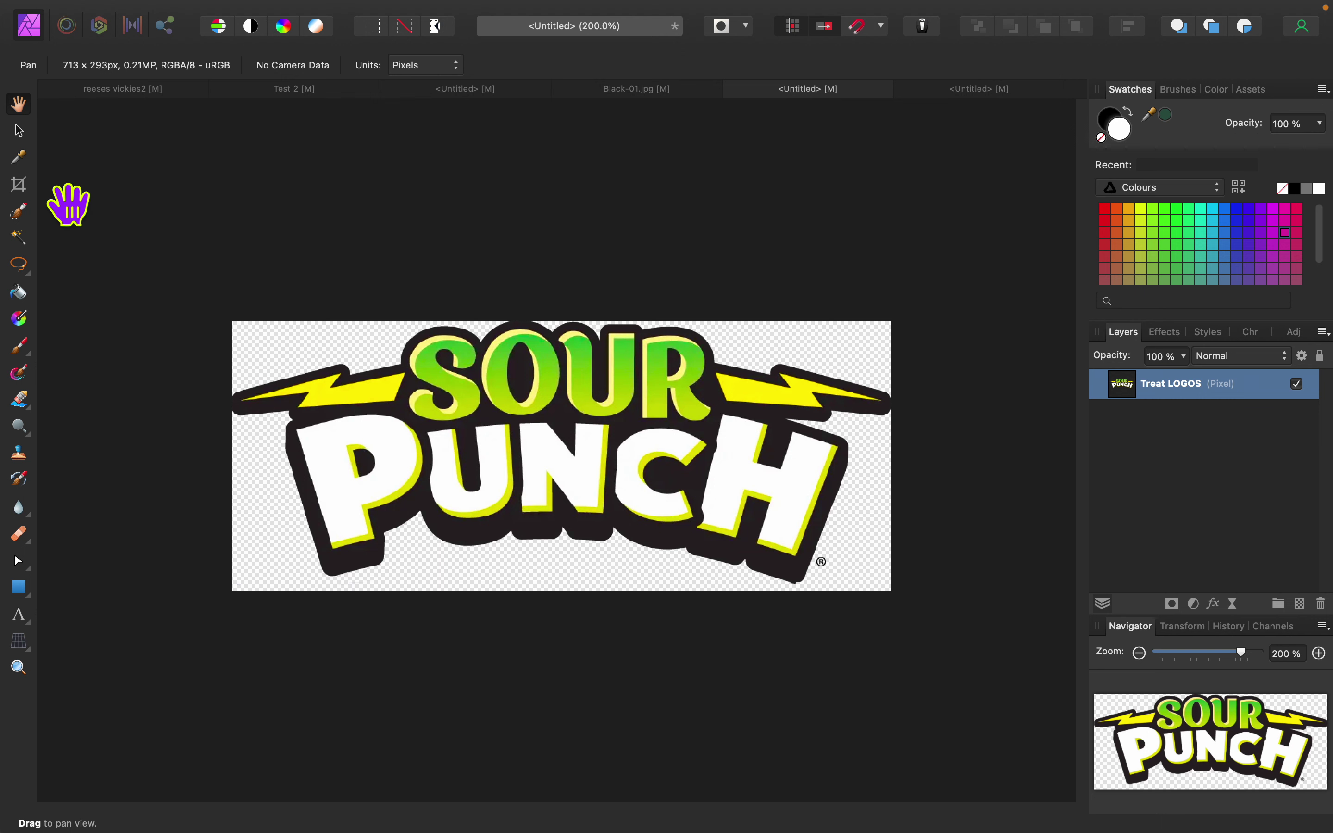
left_click(18, 293)
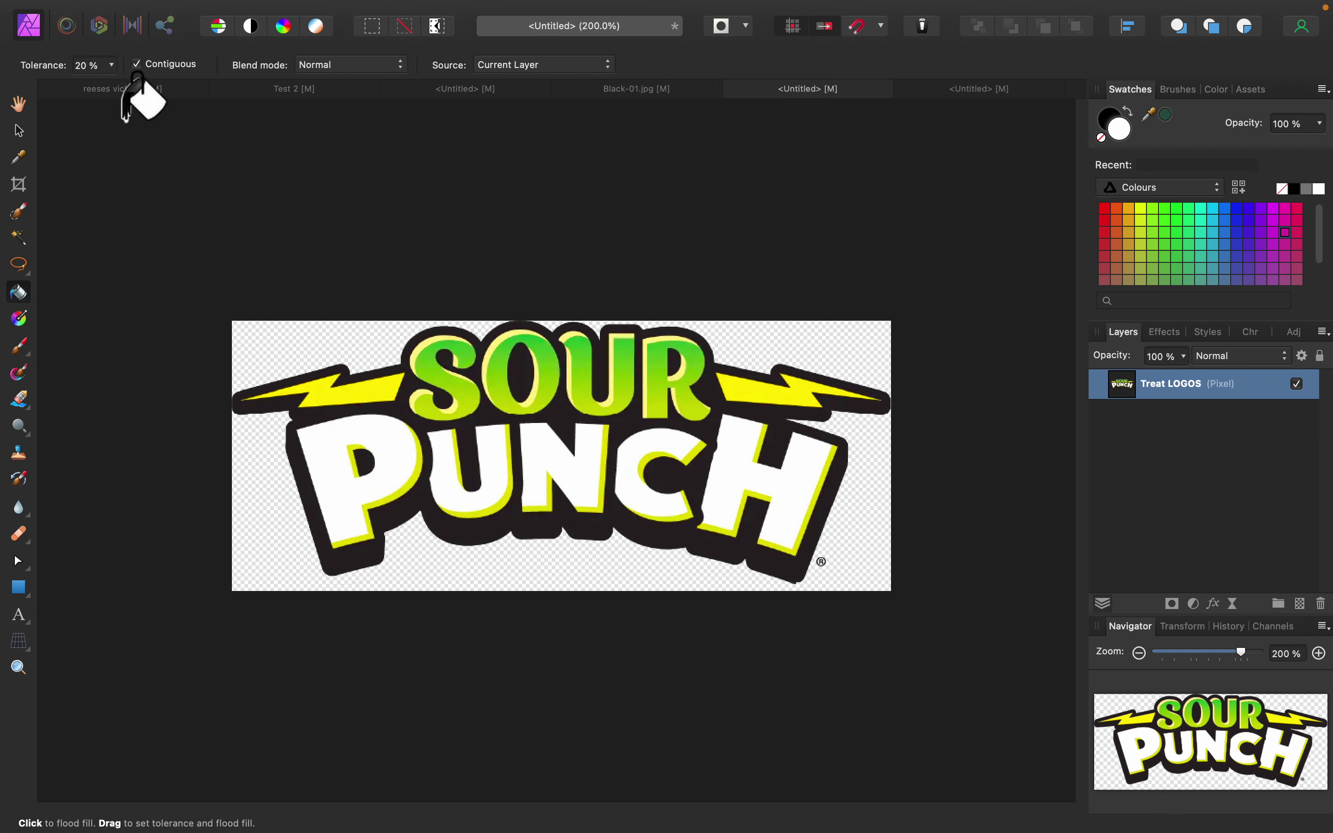
left_click(111, 65)
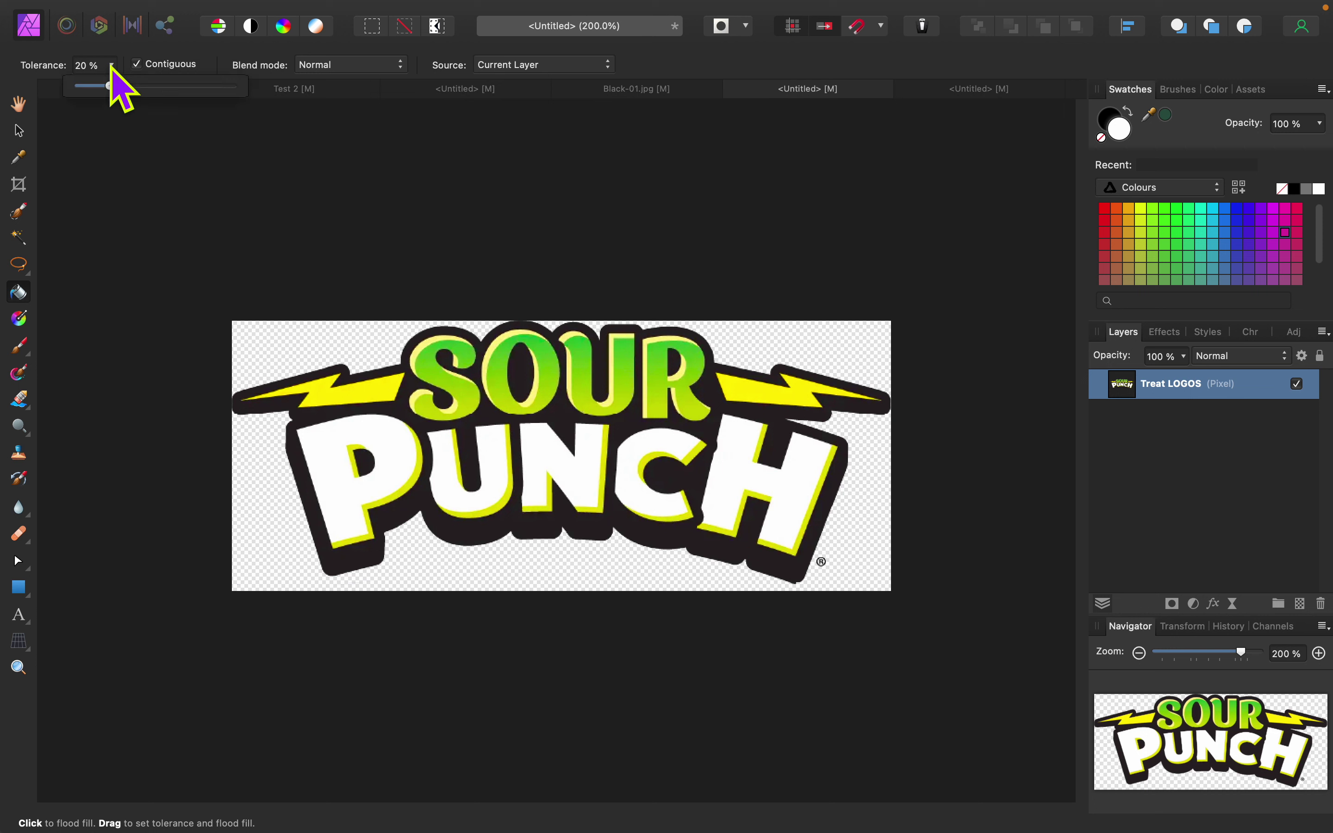
left_click_drag(107, 87, 156, 87)
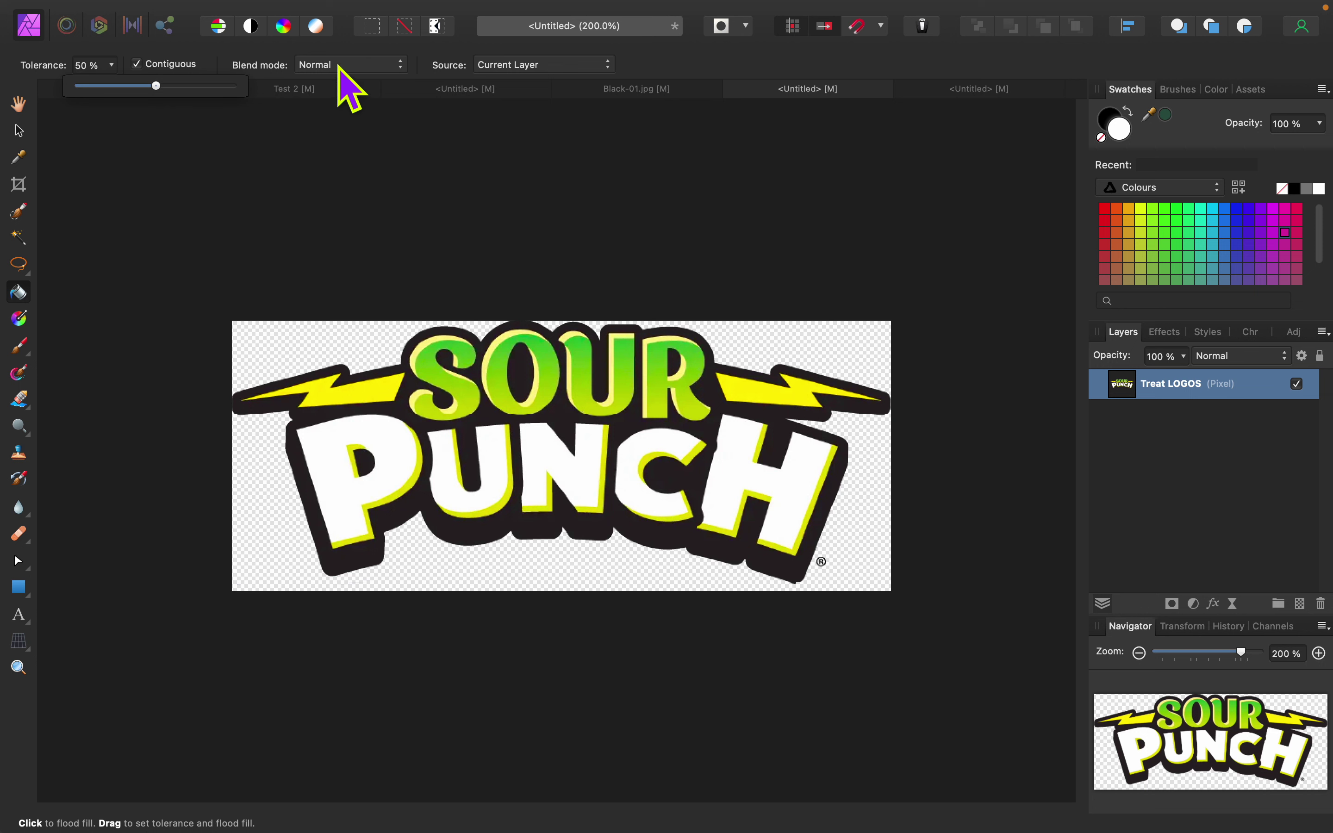
left_click(609, 65)
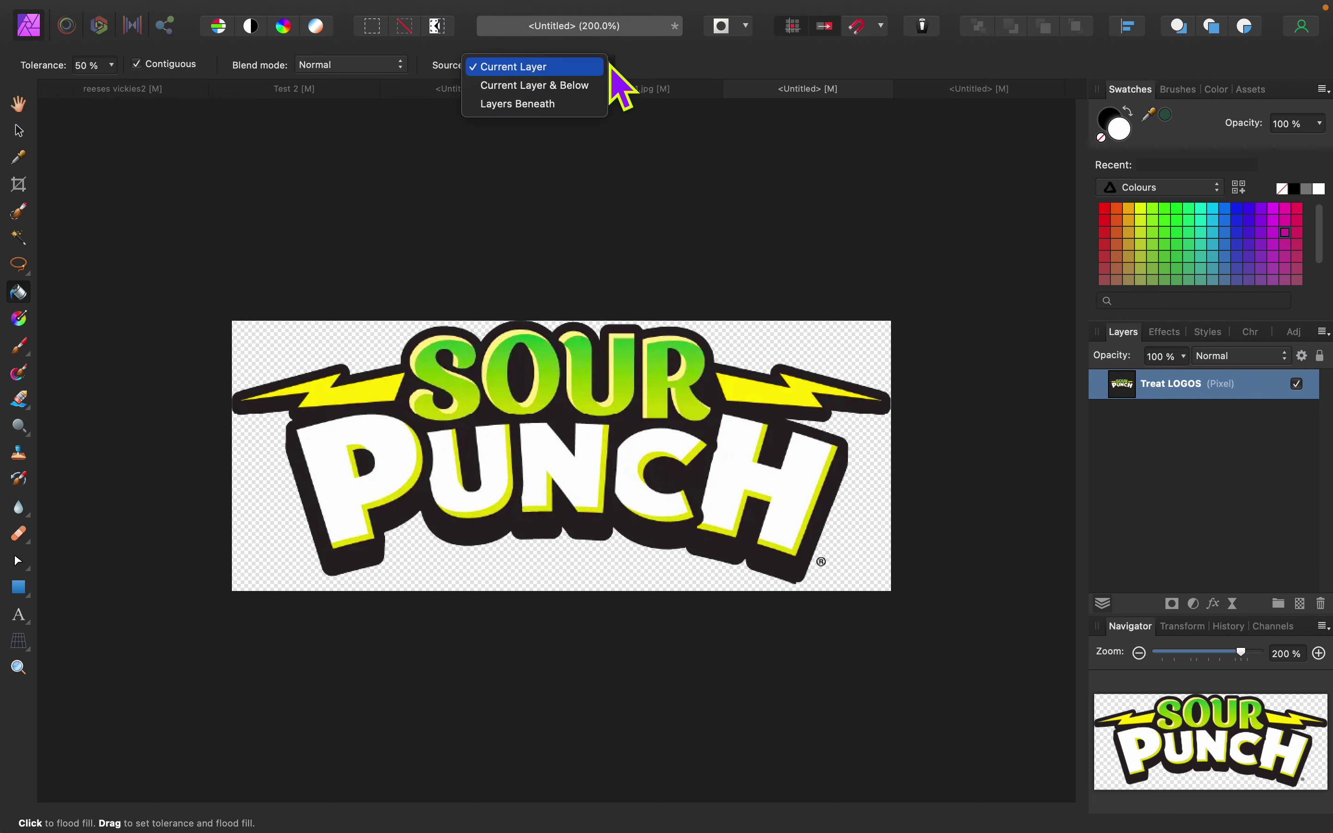
left_click(592, 86)
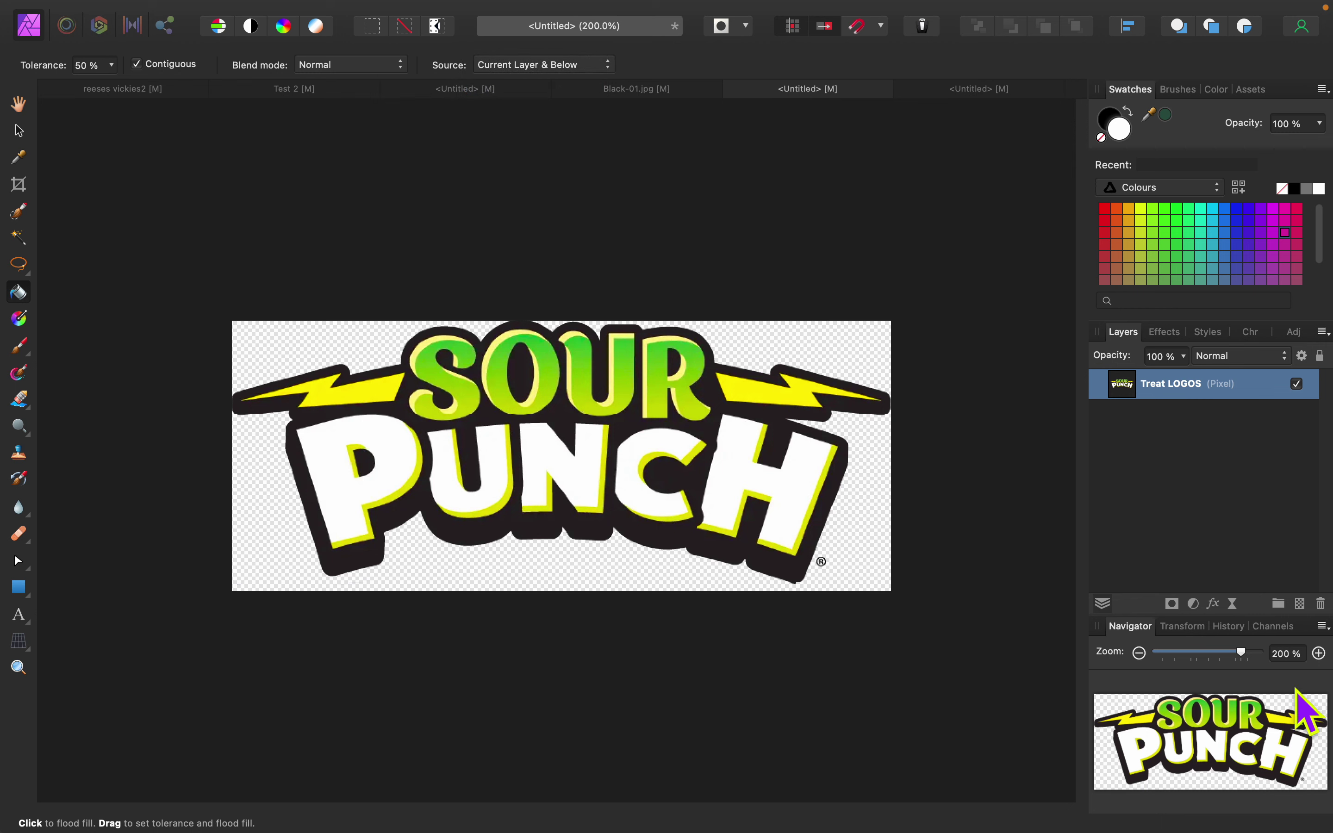
Step: Add a new pixel layer above the Sour Punch logo and flood-fill the white faces of all the PUNCH letters with magenta
left_click(1301, 604)
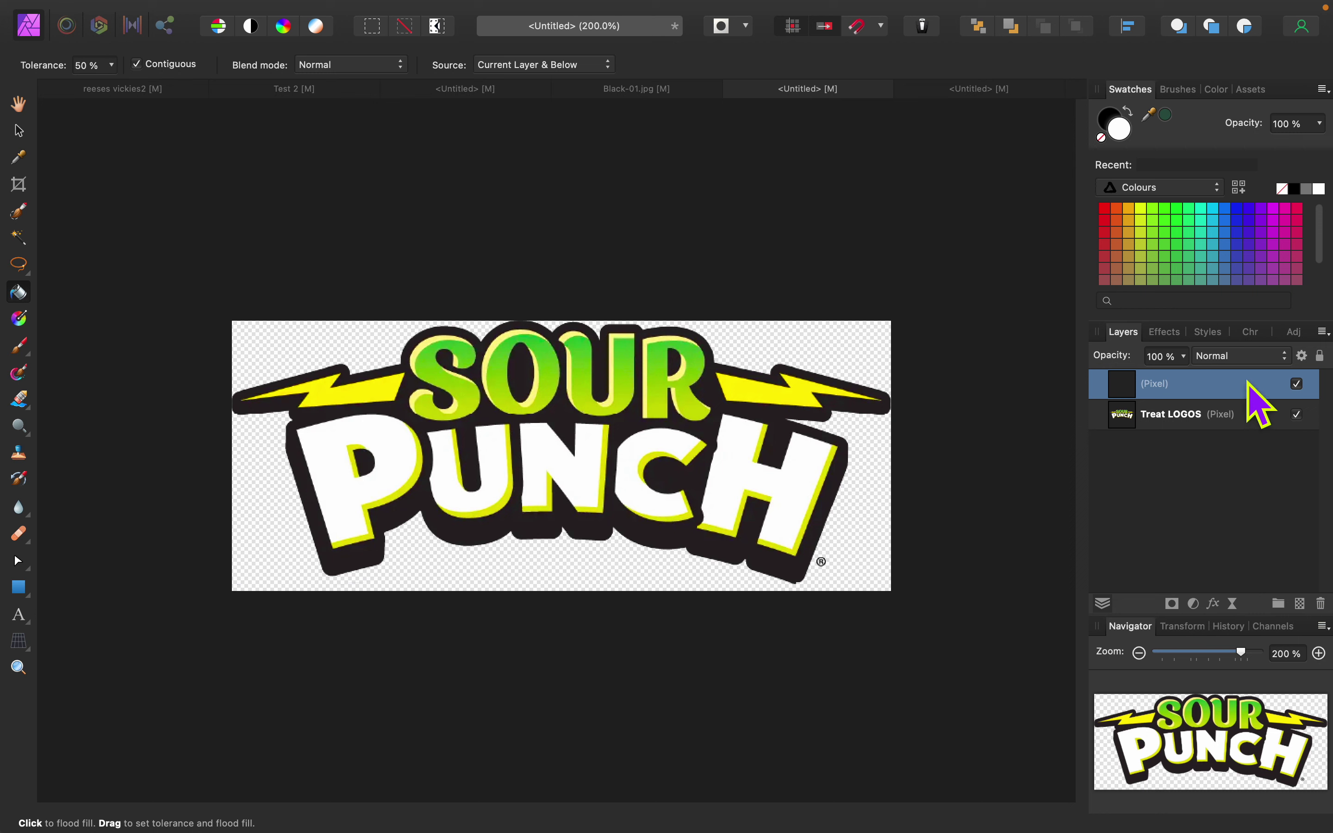
left_click(1276, 210)
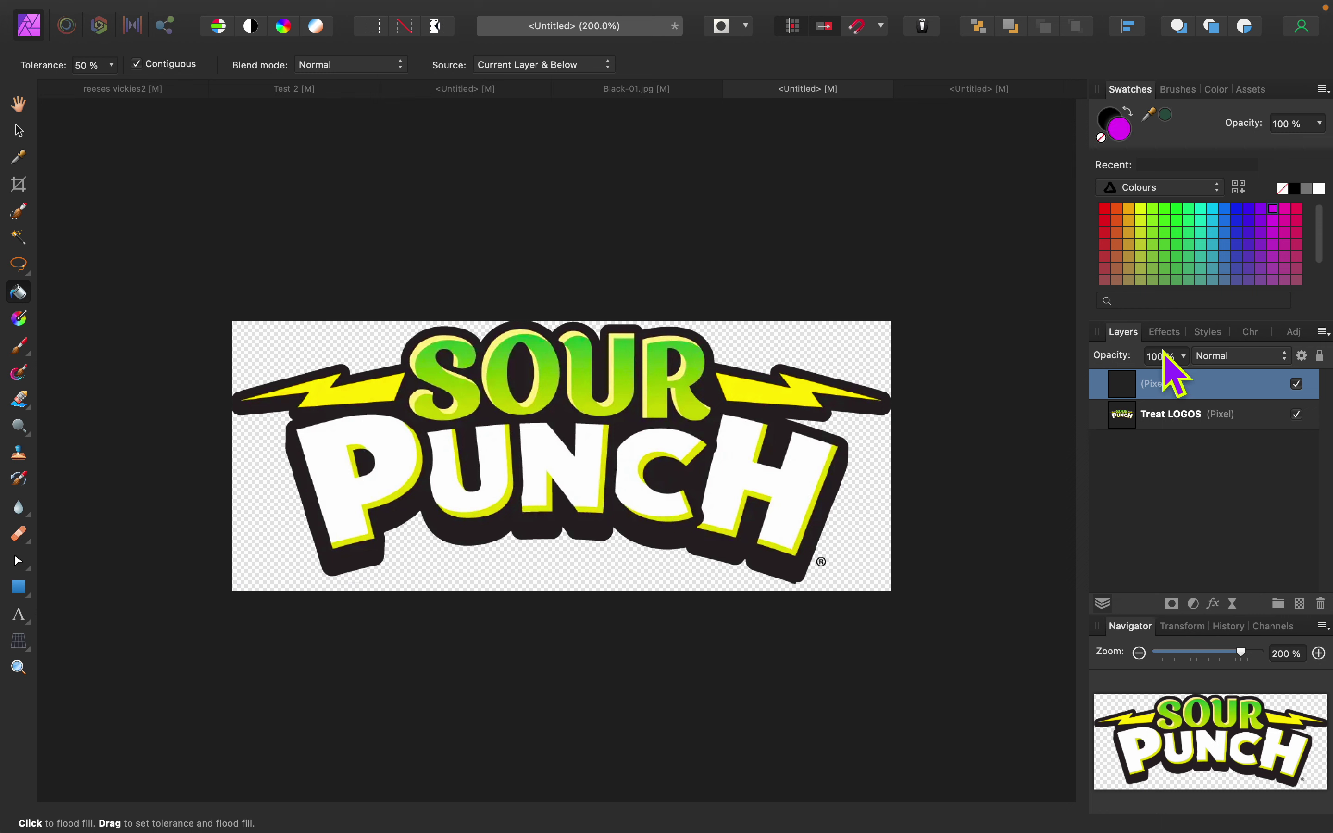
left_click(757, 451)
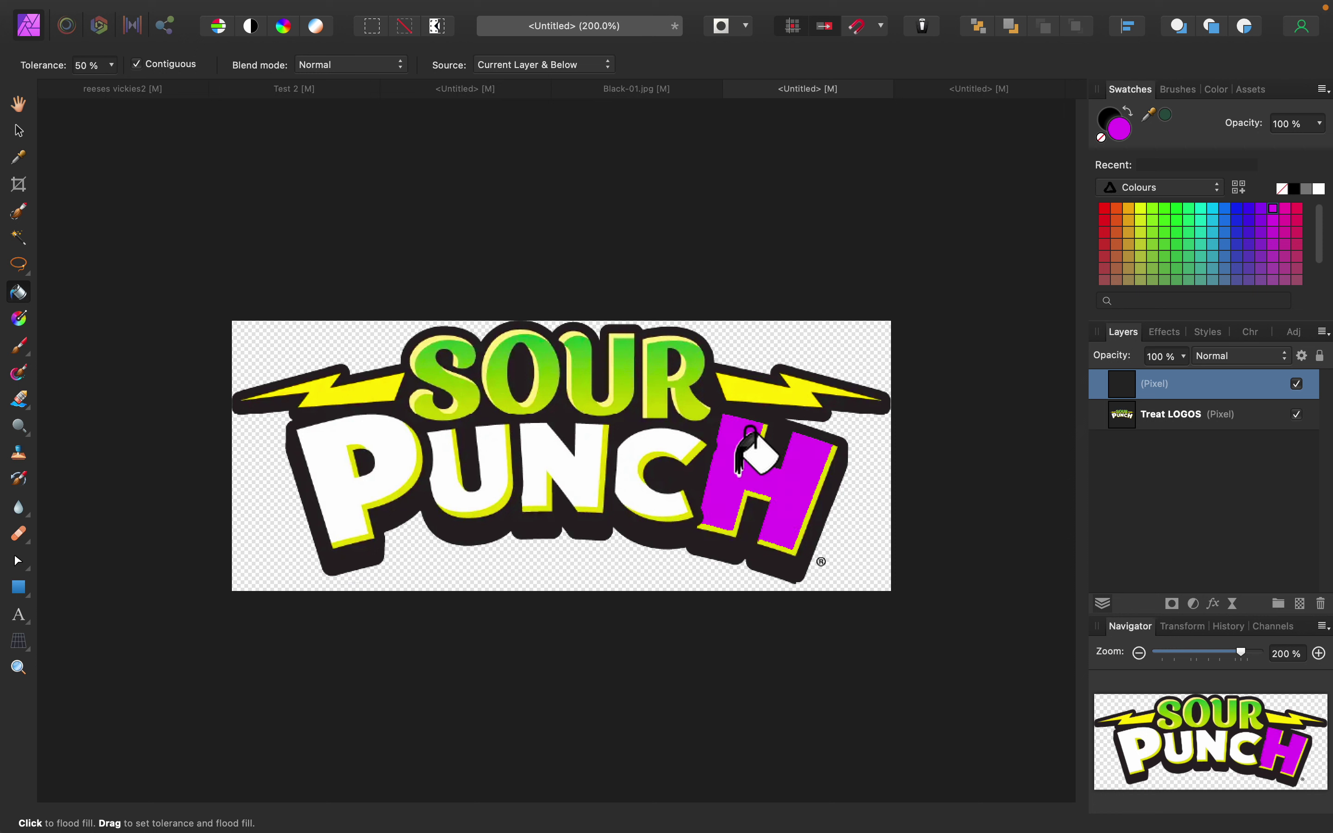
left_click(642, 460)
left_click(548, 458)
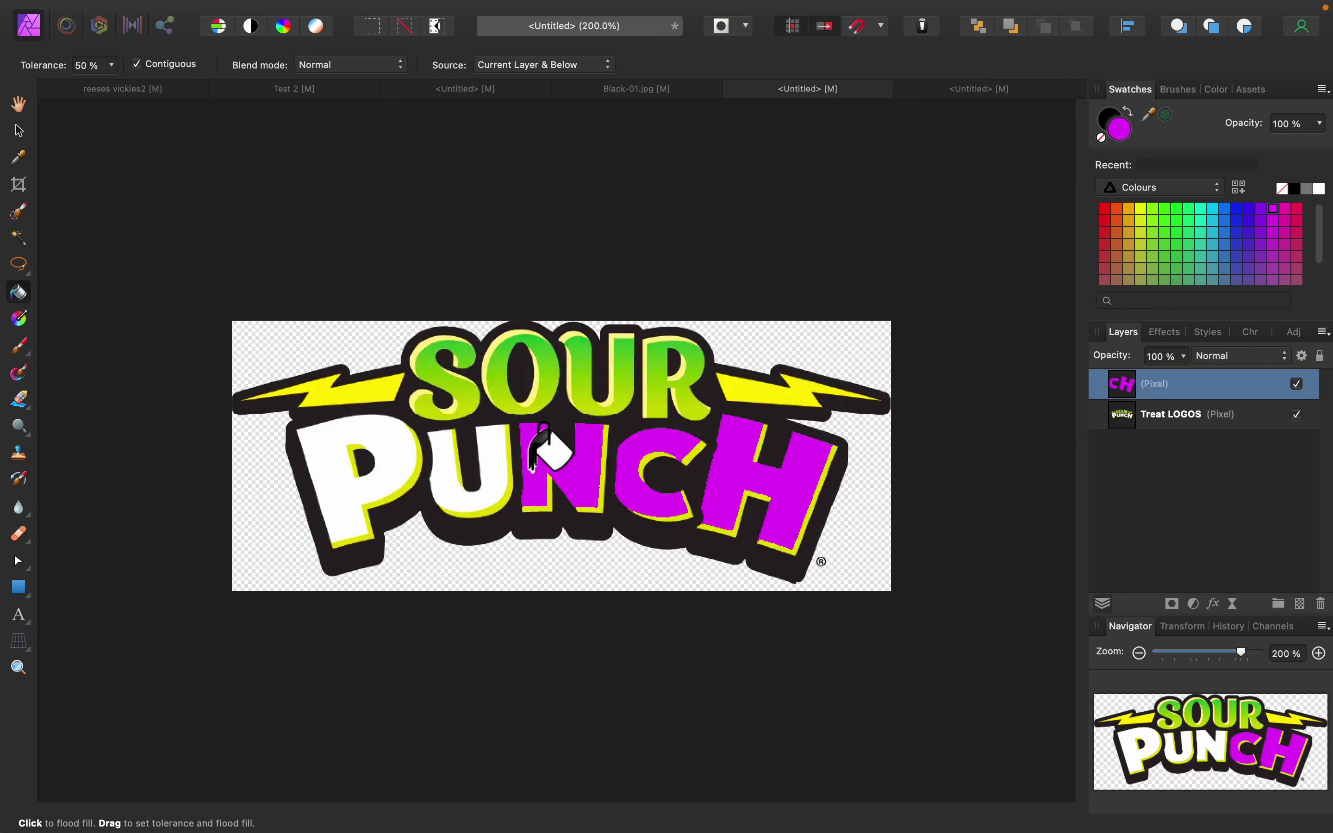
left_click(499, 463)
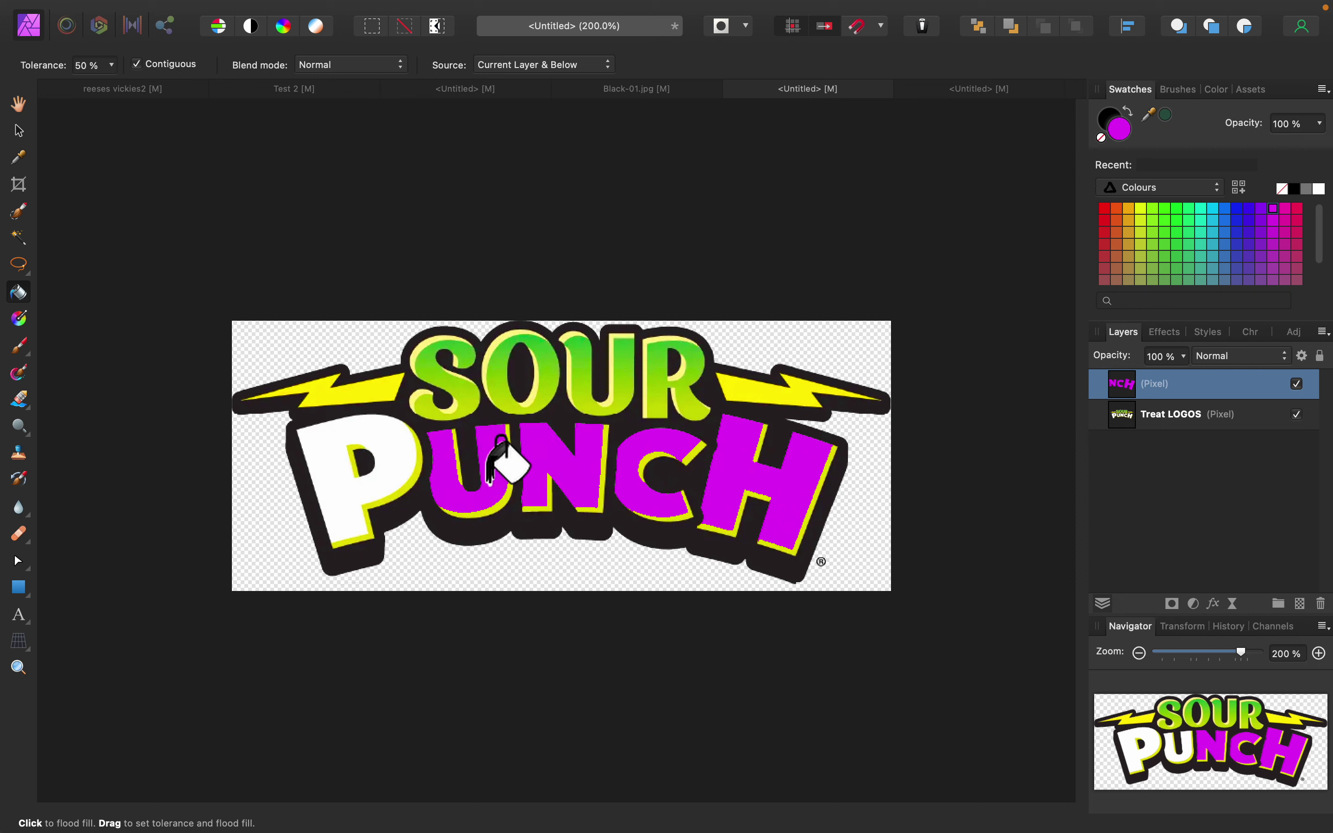
left_click(343, 502)
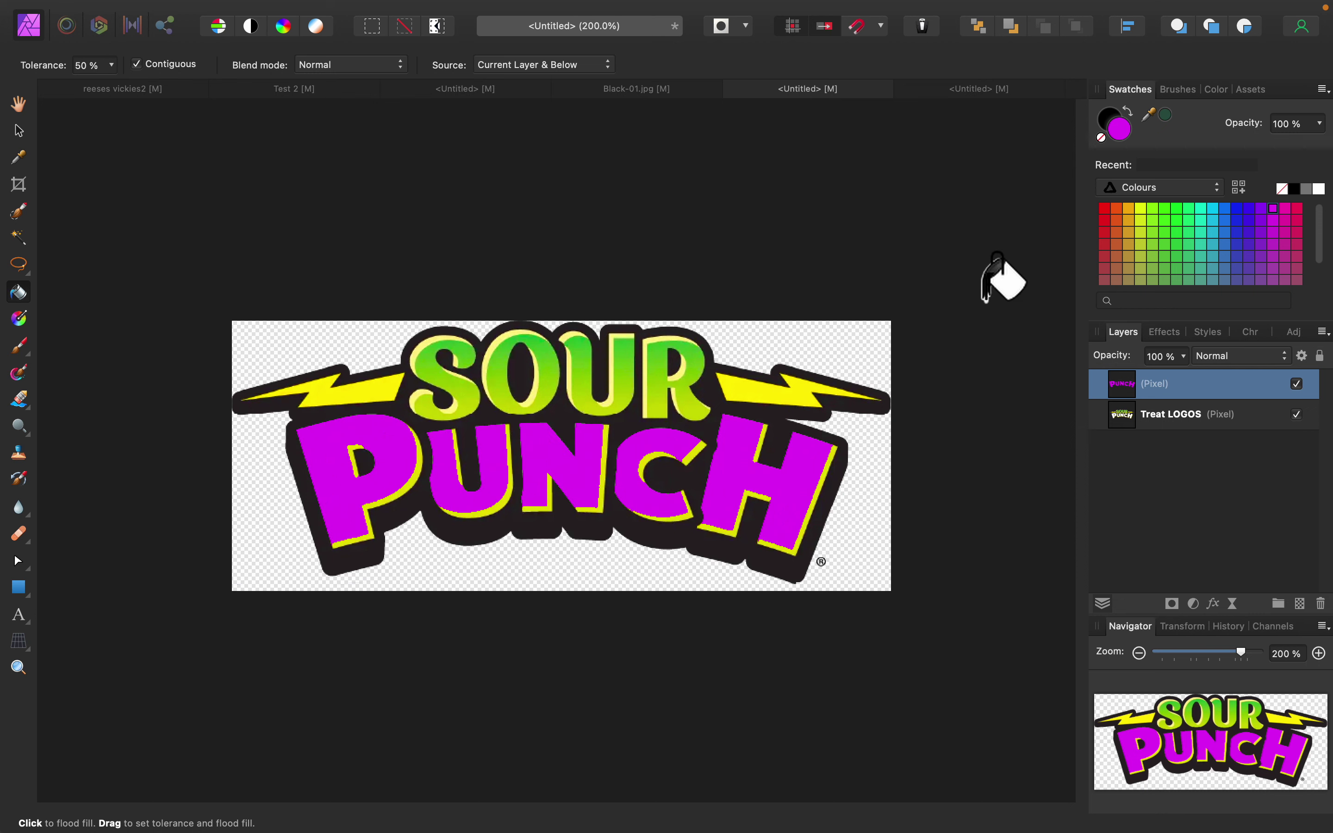
Step: Flood-fill both yellow lightning bolts beside SOUR with light blue on the same pixel layer, and switch to the Move Tool
left_click(1213, 220)
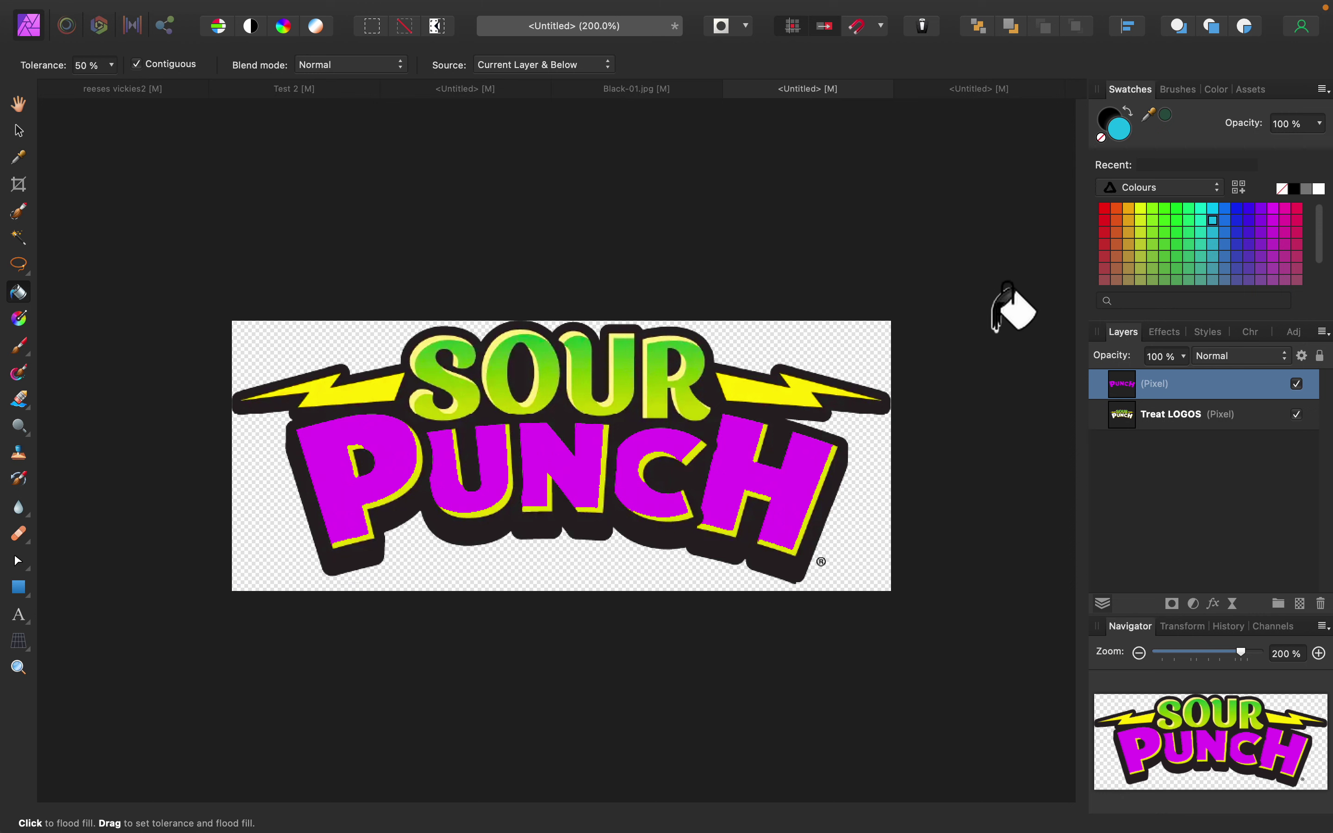
left_click(740, 393)
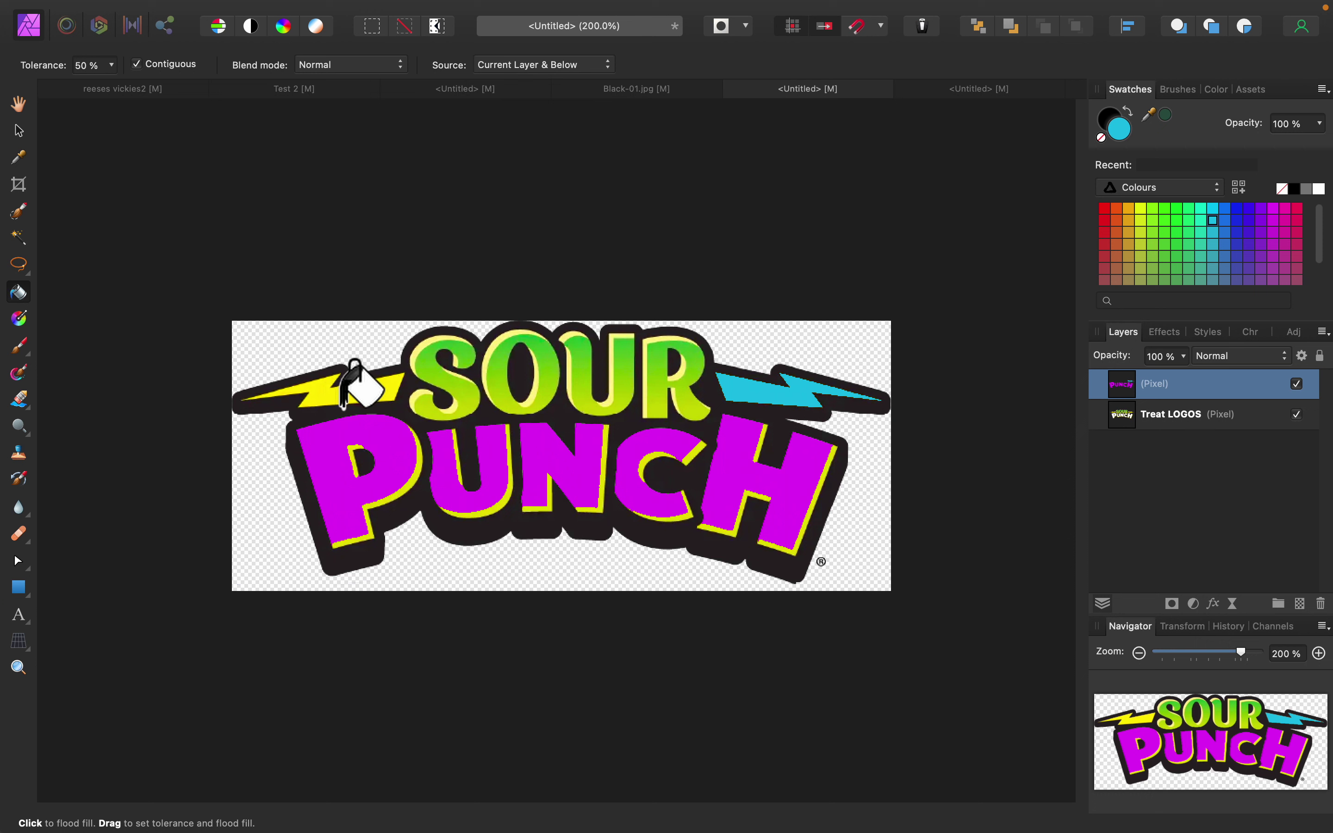
left_click(362, 398)
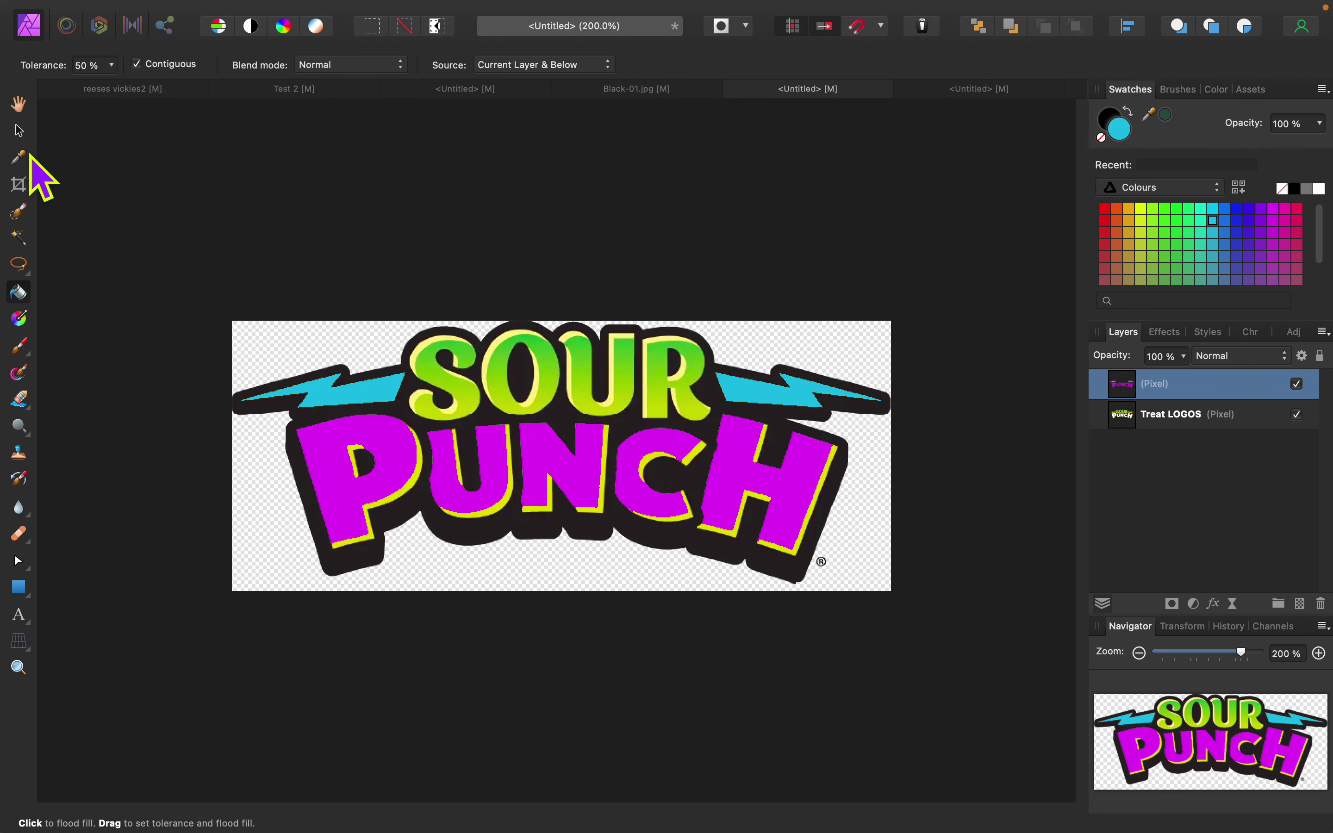
left_click(20, 134)
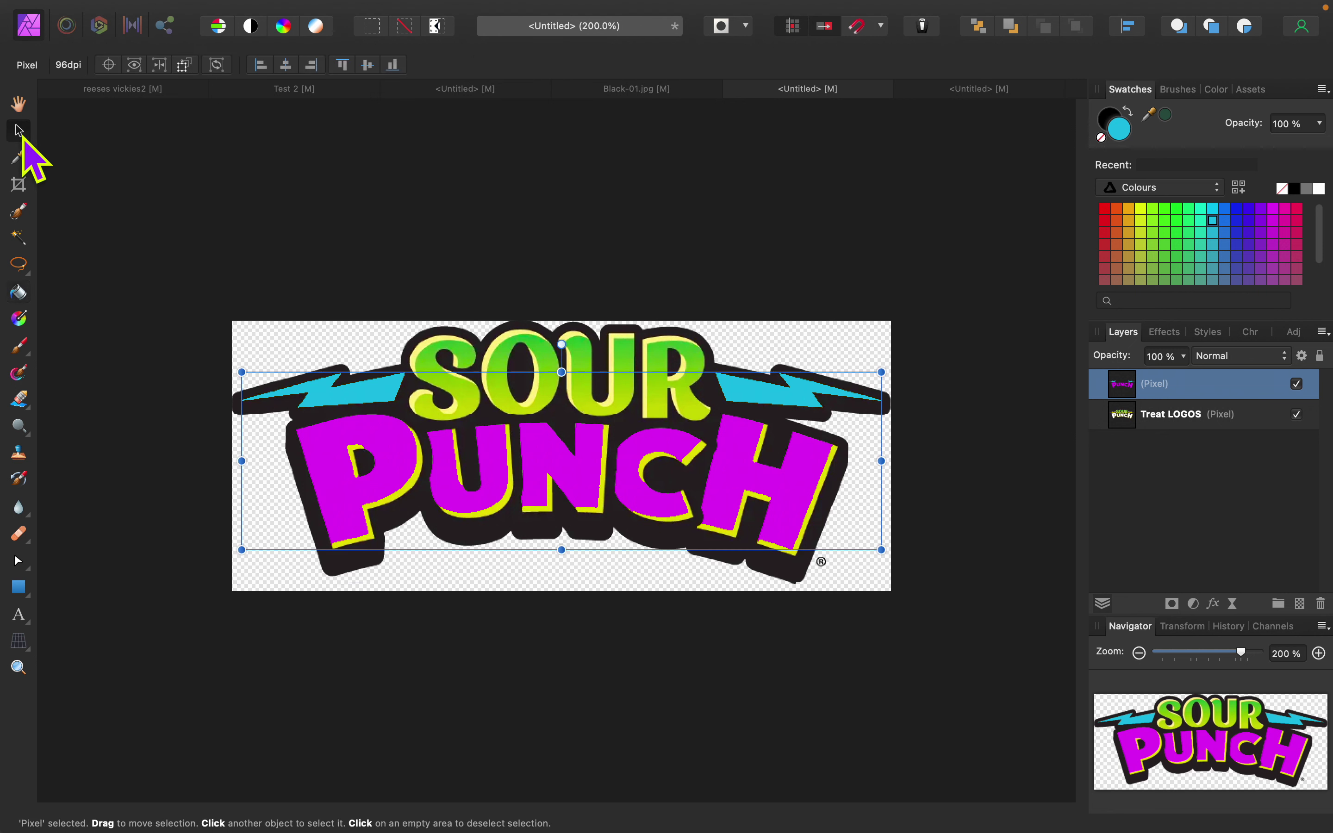
Step: In the purple-haired woman document, add a new pixel layer and flood-fill her face, the shoulder beside the raised forearm and the hand with medium brown
left_click(644, 90)
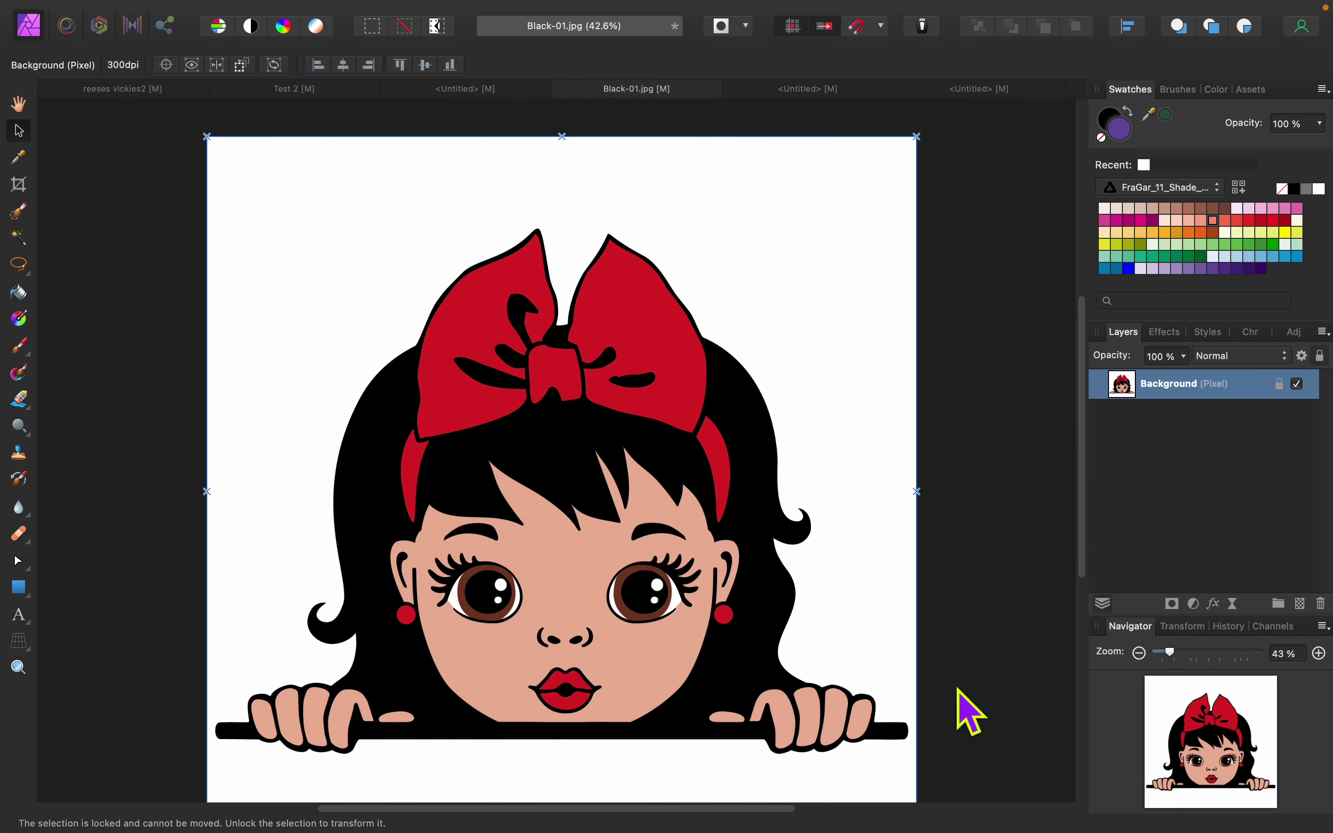
left_click(472, 93)
key("g")
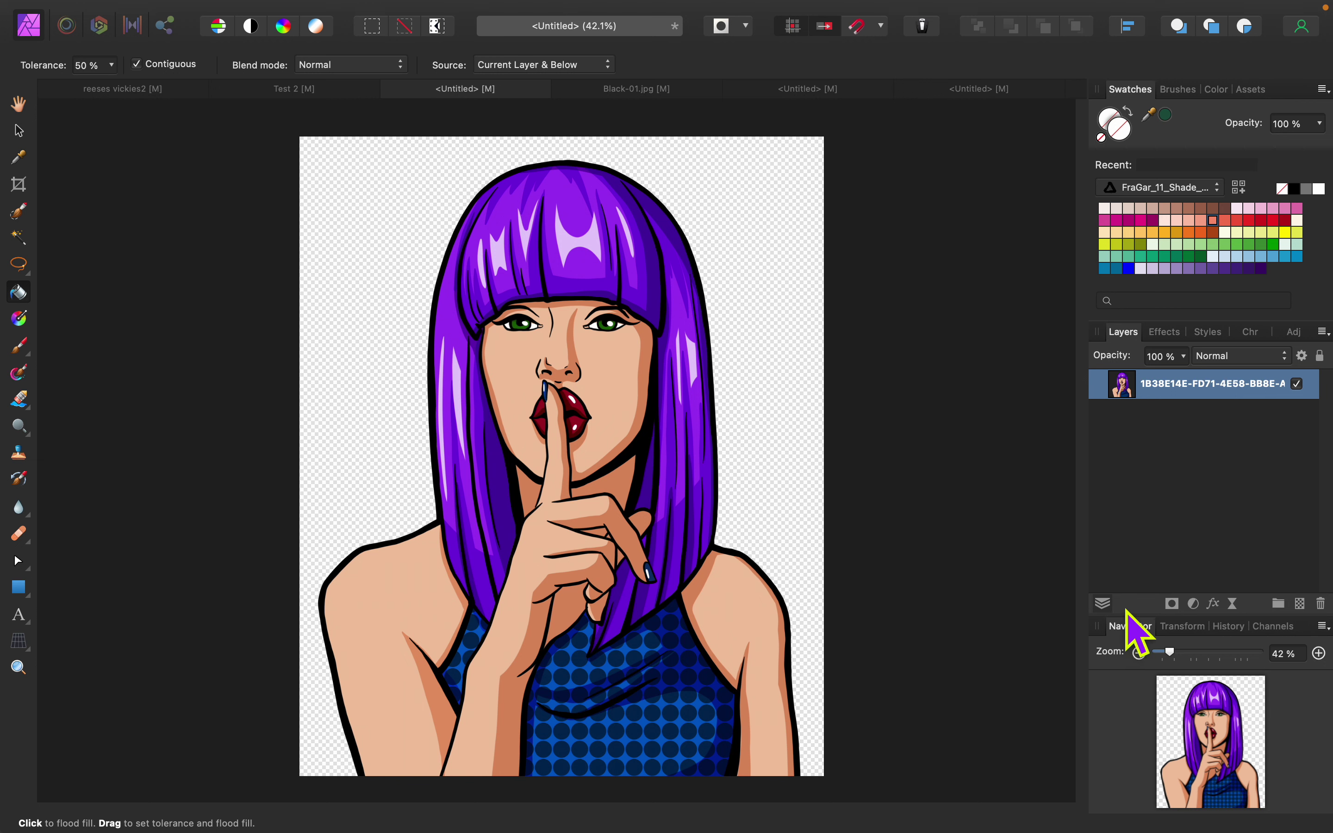
left_click(1301, 604)
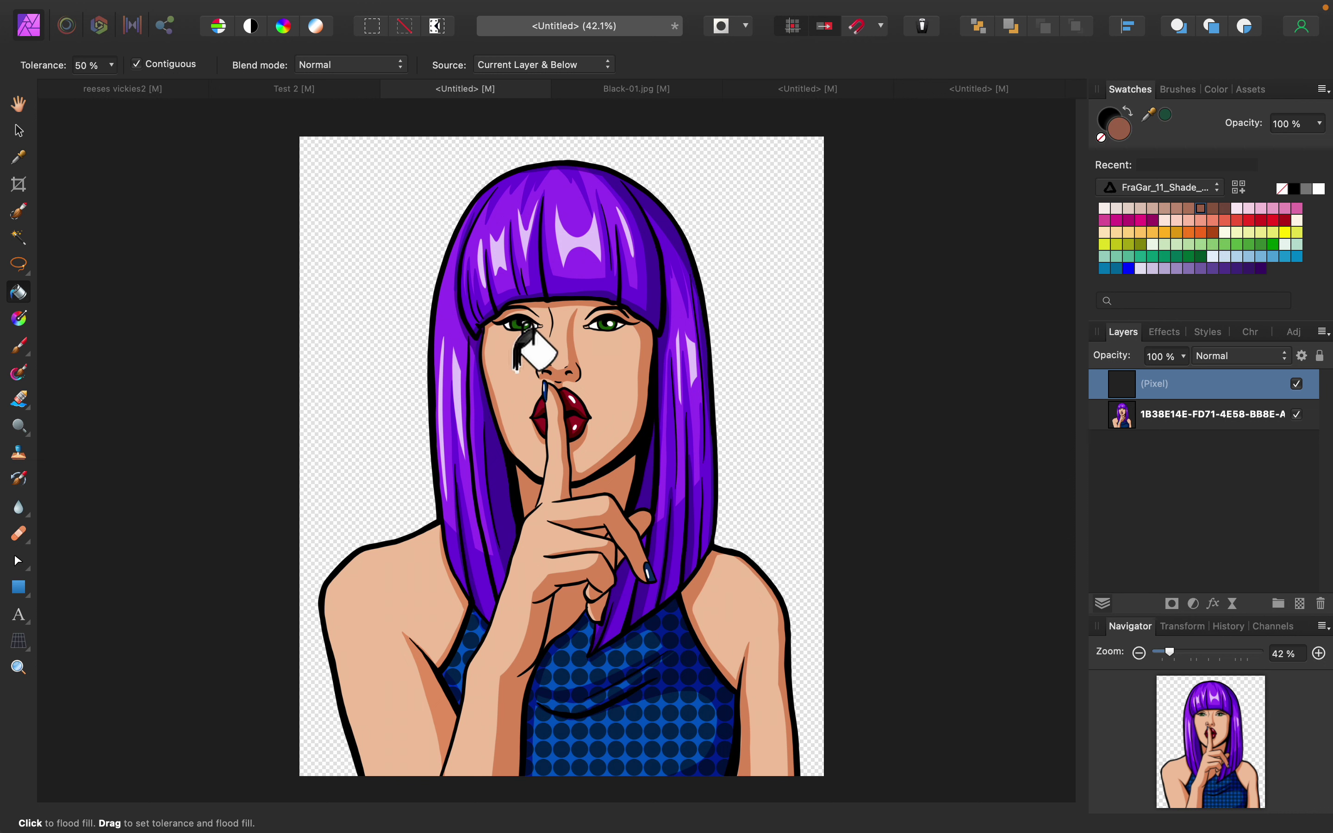
left_click(518, 370)
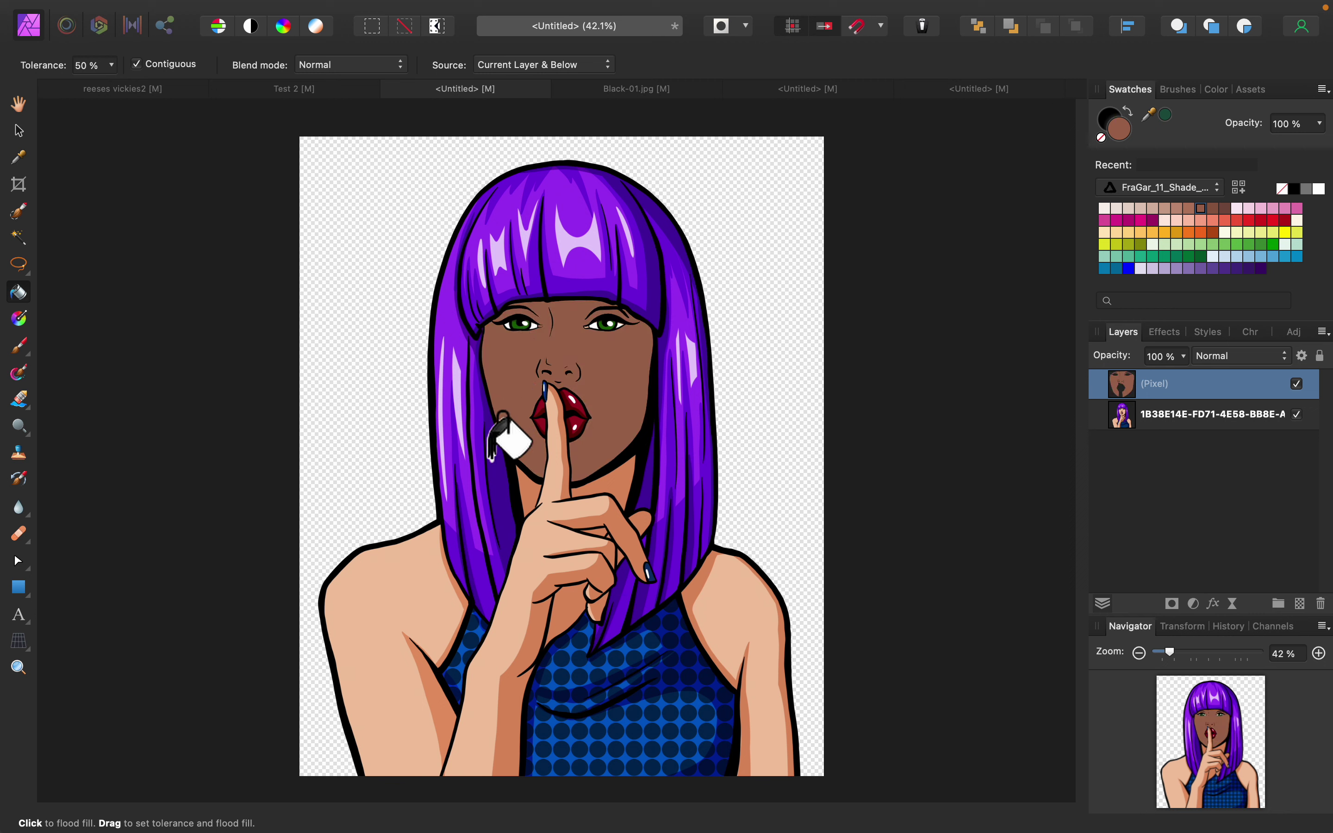
left_click(383, 576)
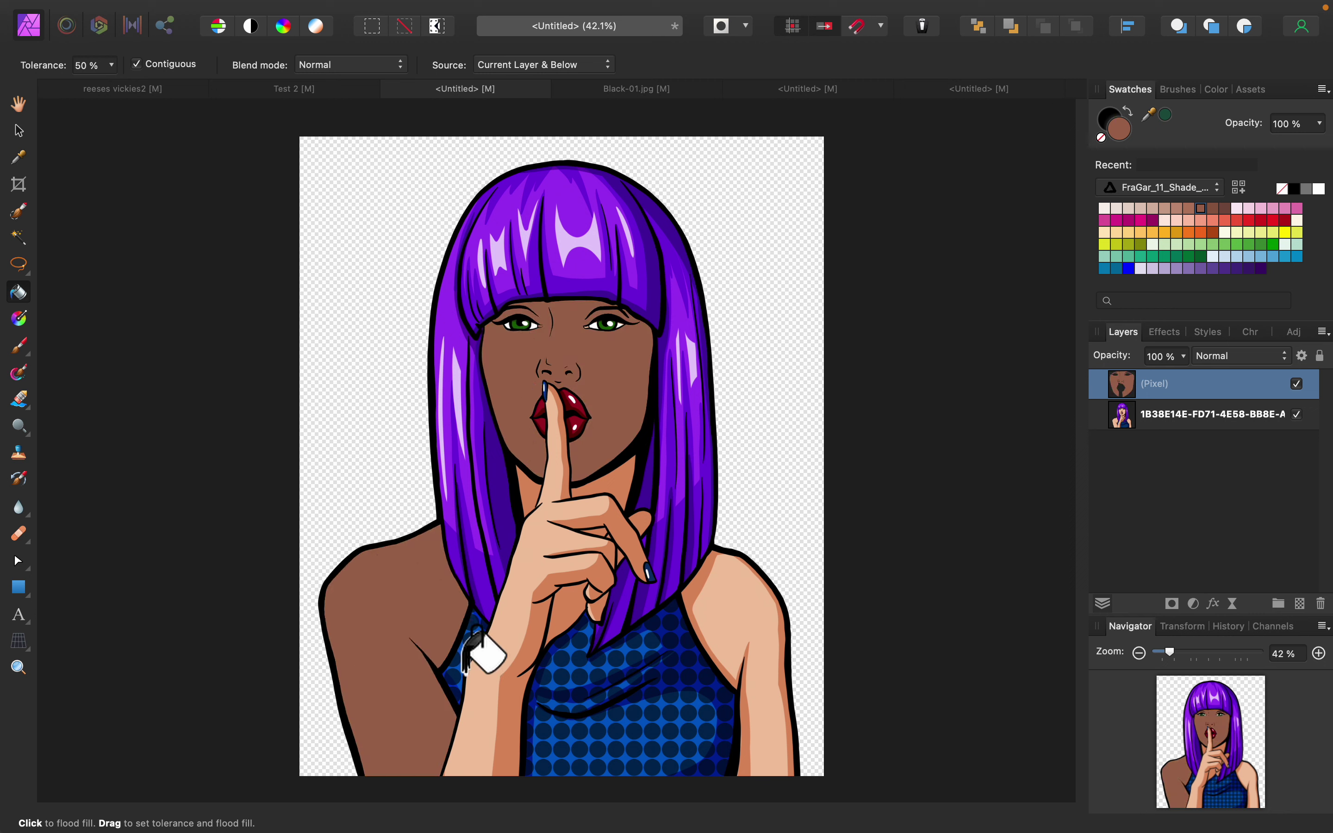
left_click(512, 624)
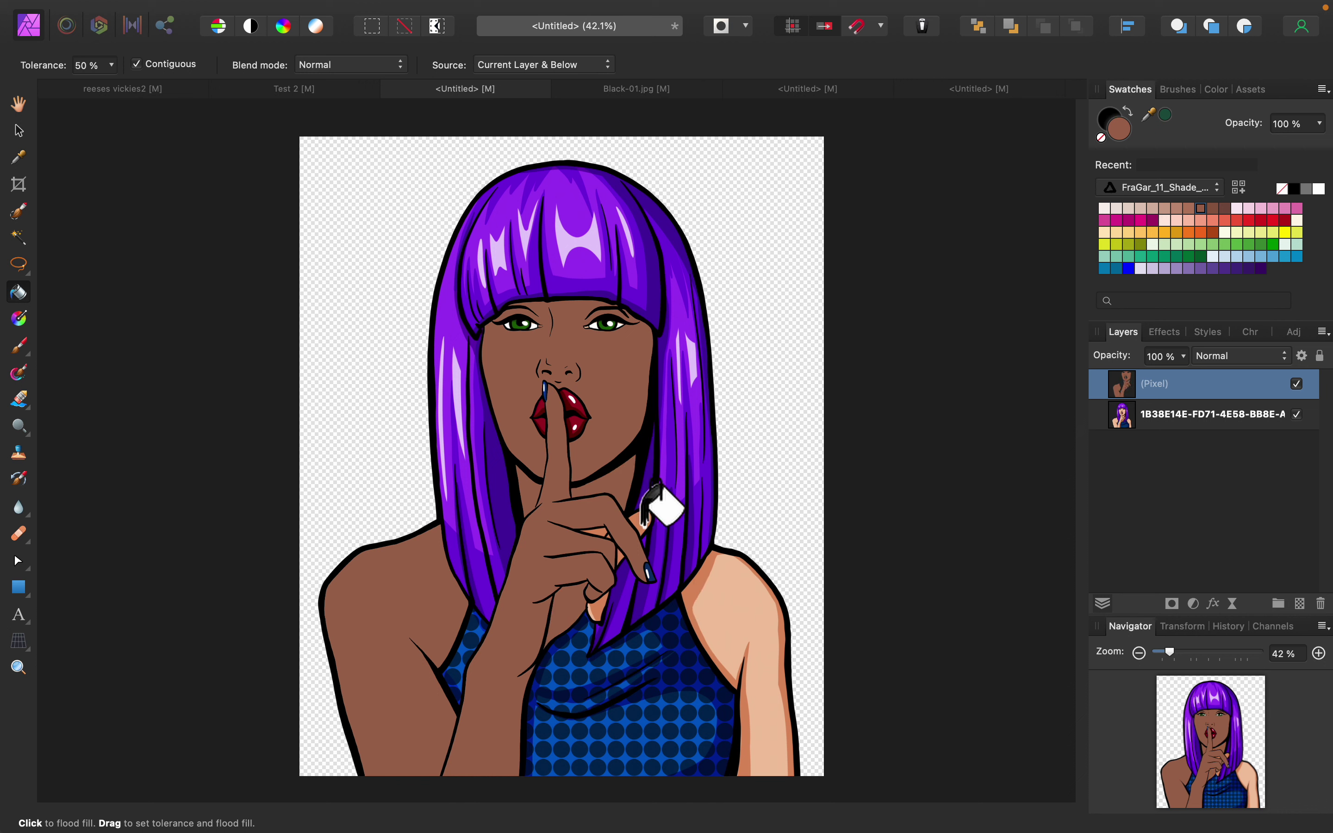
Step: Try flood-filling the small skin patch beneath the raised hand with brown, and undo that fill
left_click(596, 611)
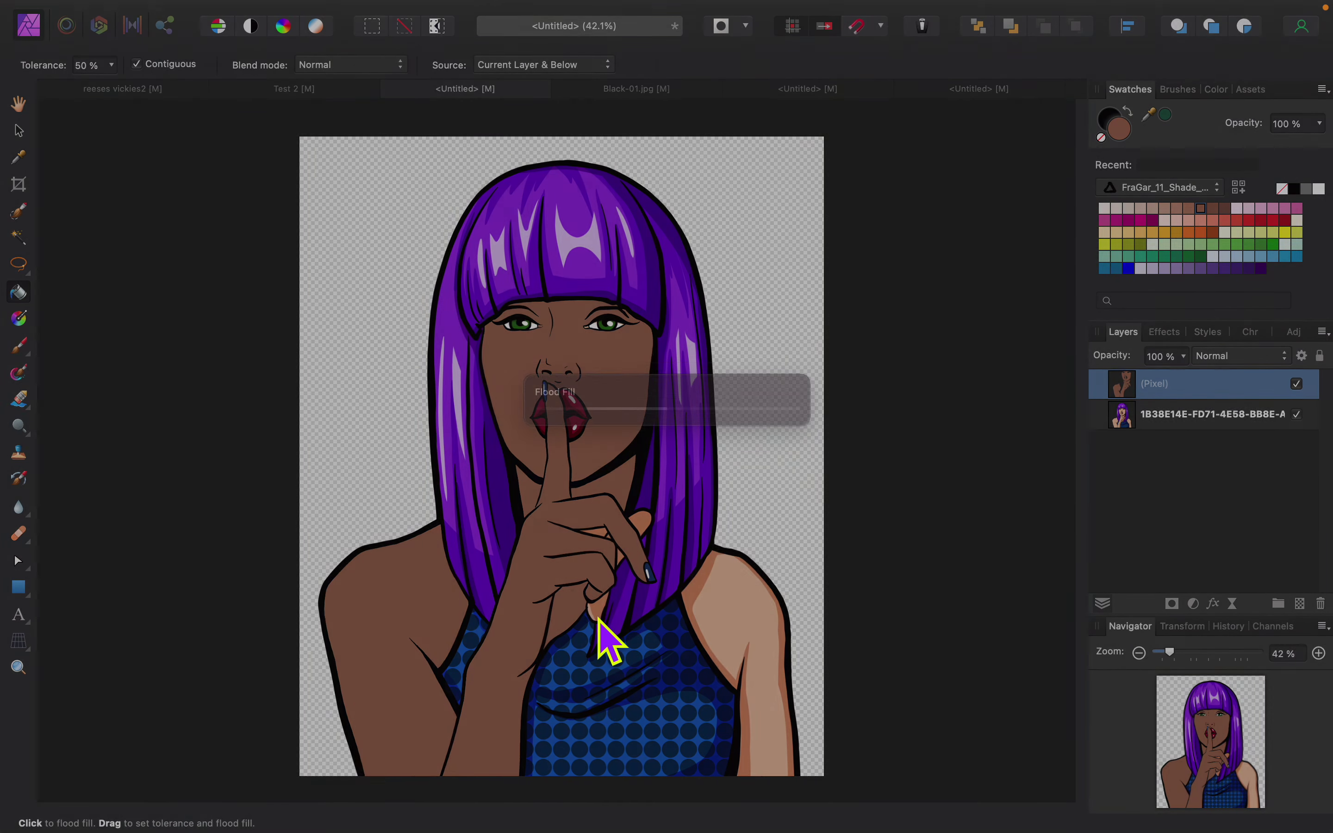
mouse_move(273, 794)
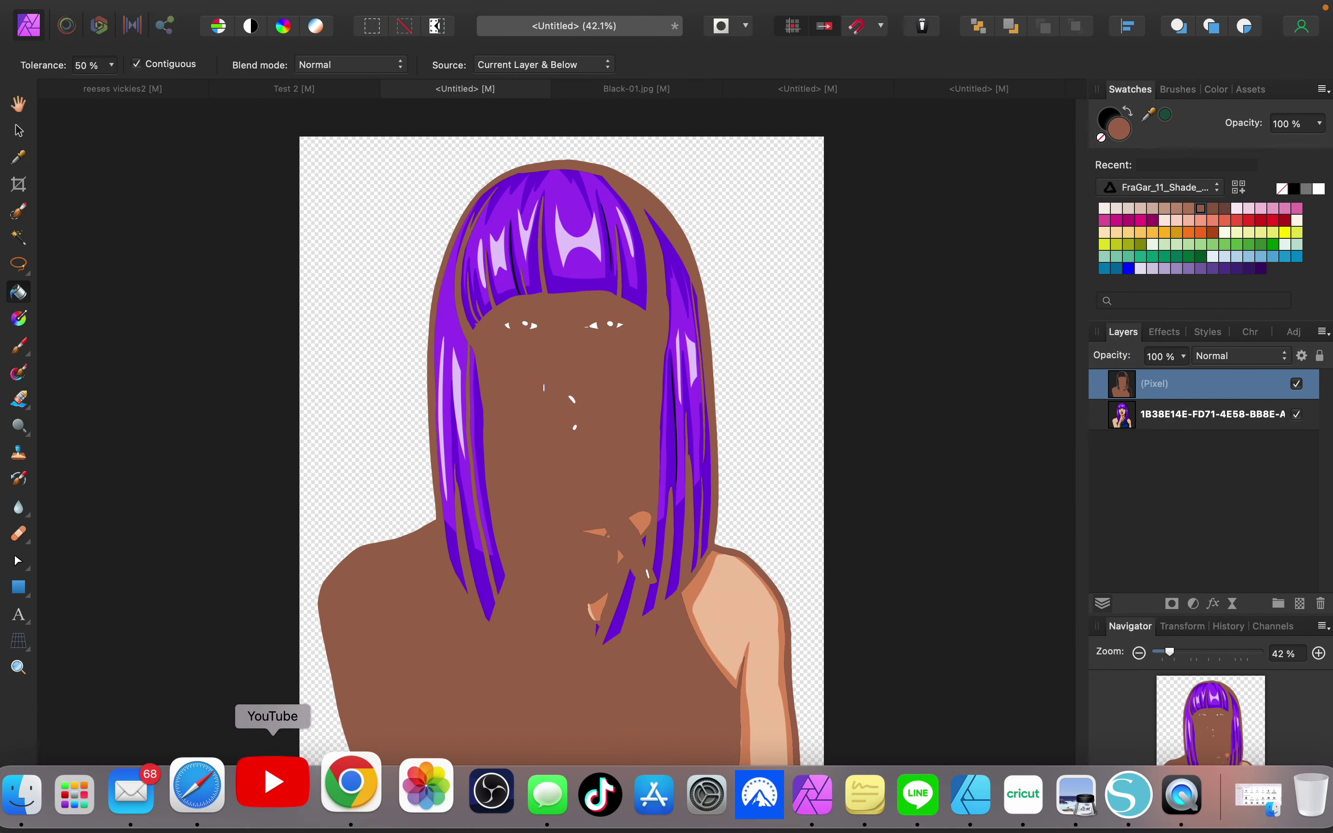
key("super+z")
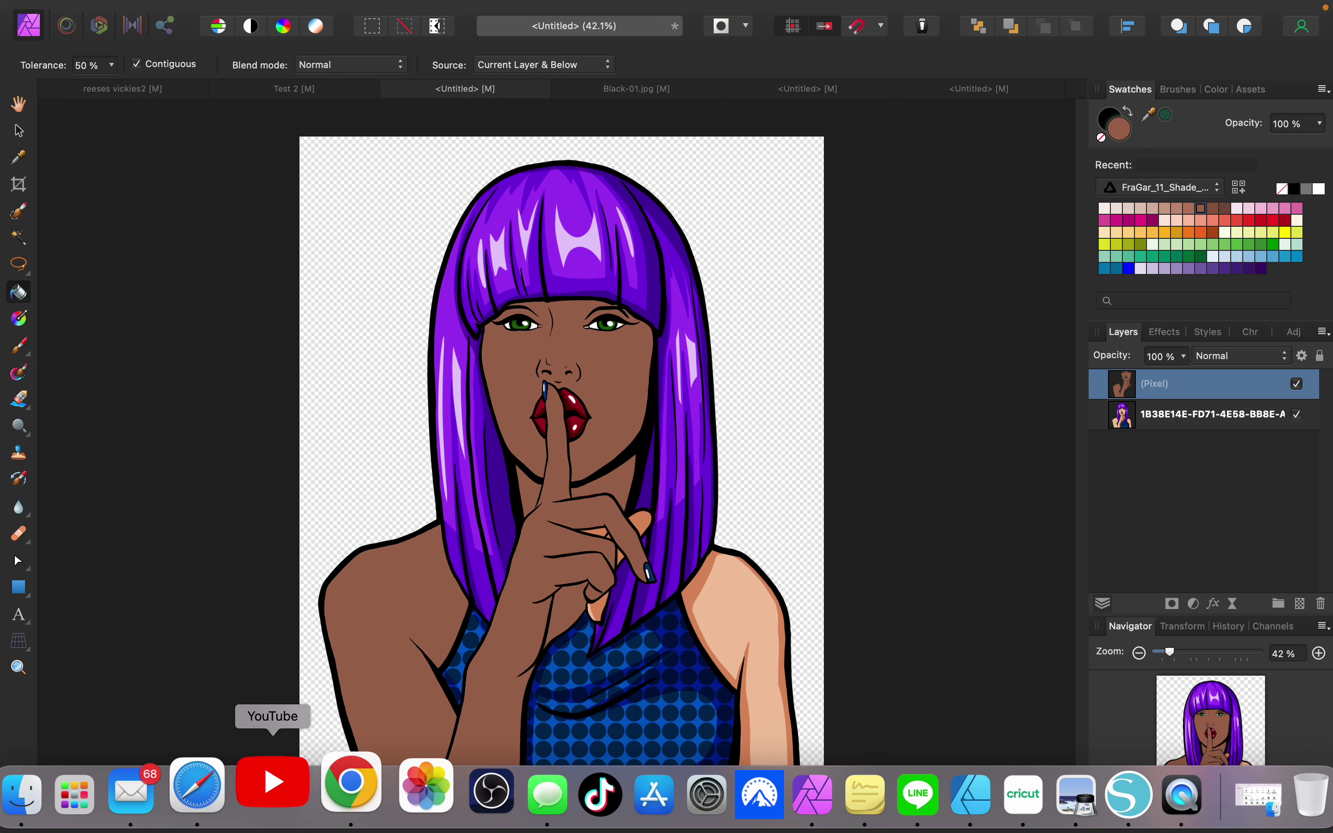
Step: Flood-fill the other shoulder and arm, the thumb tip behind the bent finger and the skin patch beneath the hand with the same brown
left_click(734, 631)
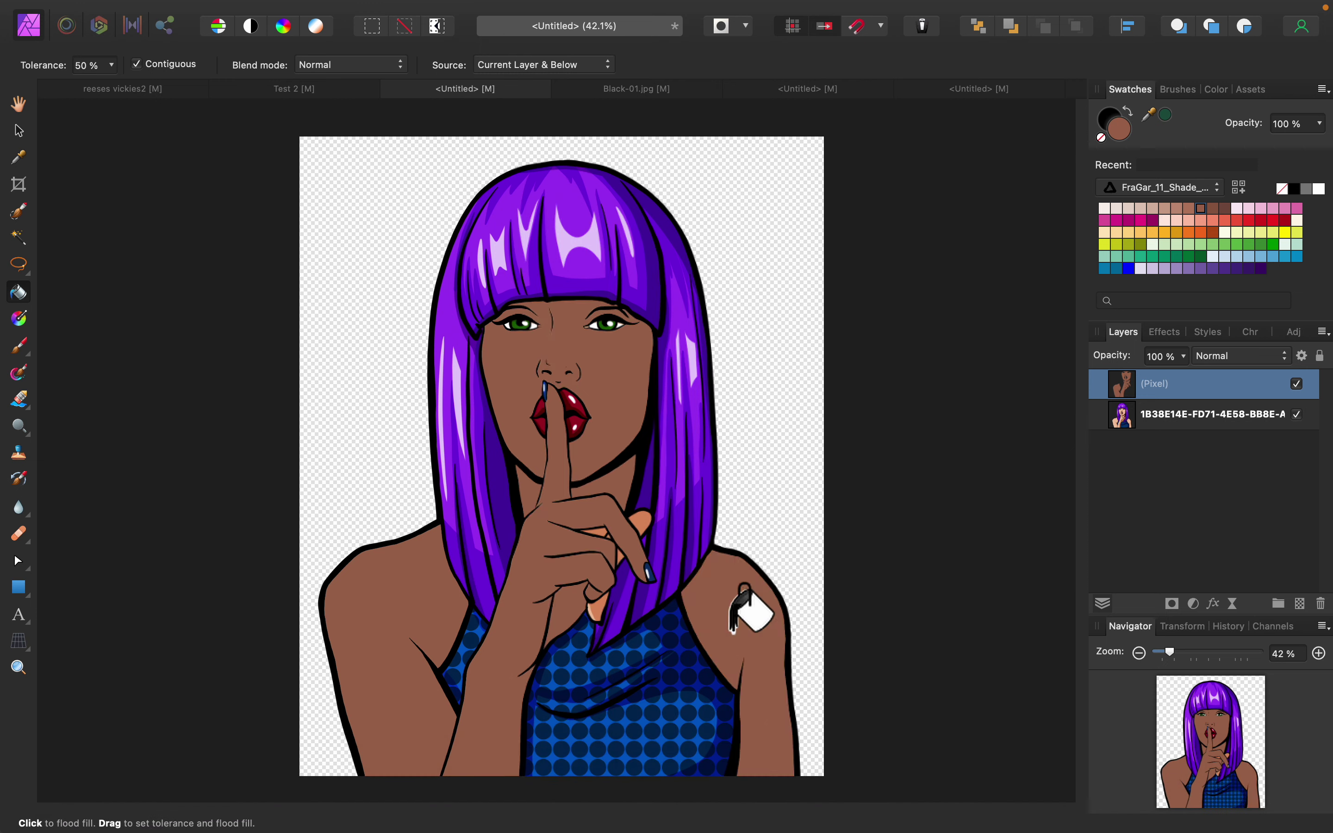
left_click(641, 523)
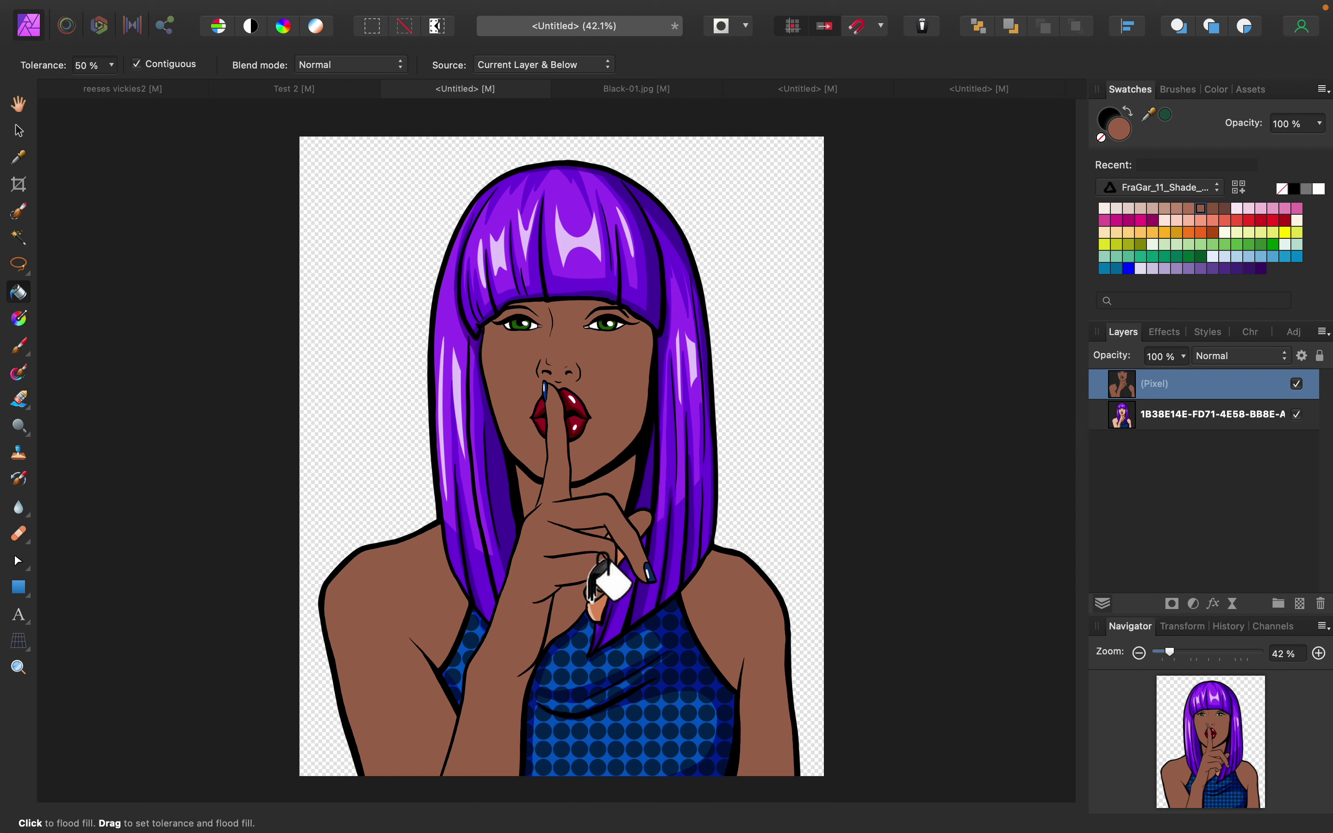
left_click(594, 609)
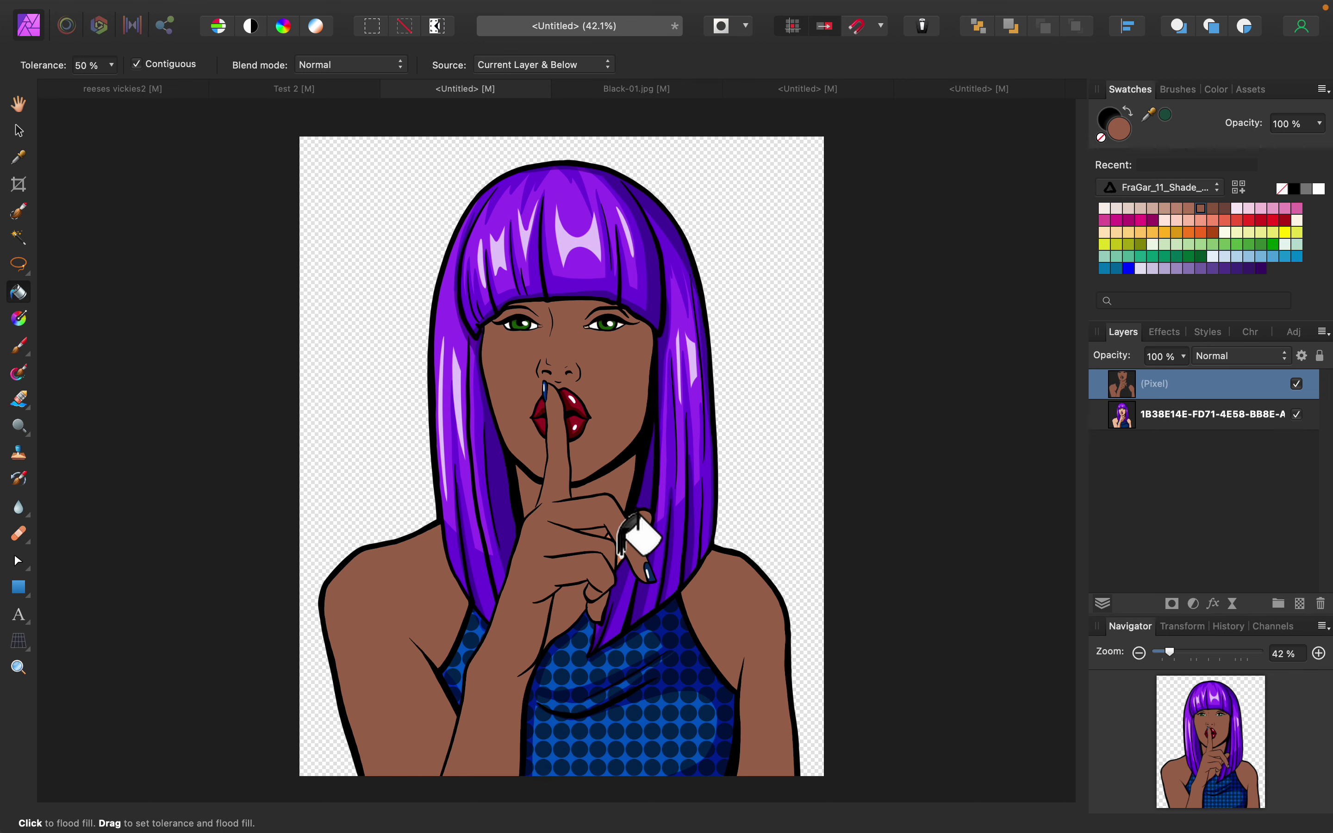
Step: Try flood-filling the tiny skin gap beside the bent finger with brown, and undo that fill
left_click(622, 549)
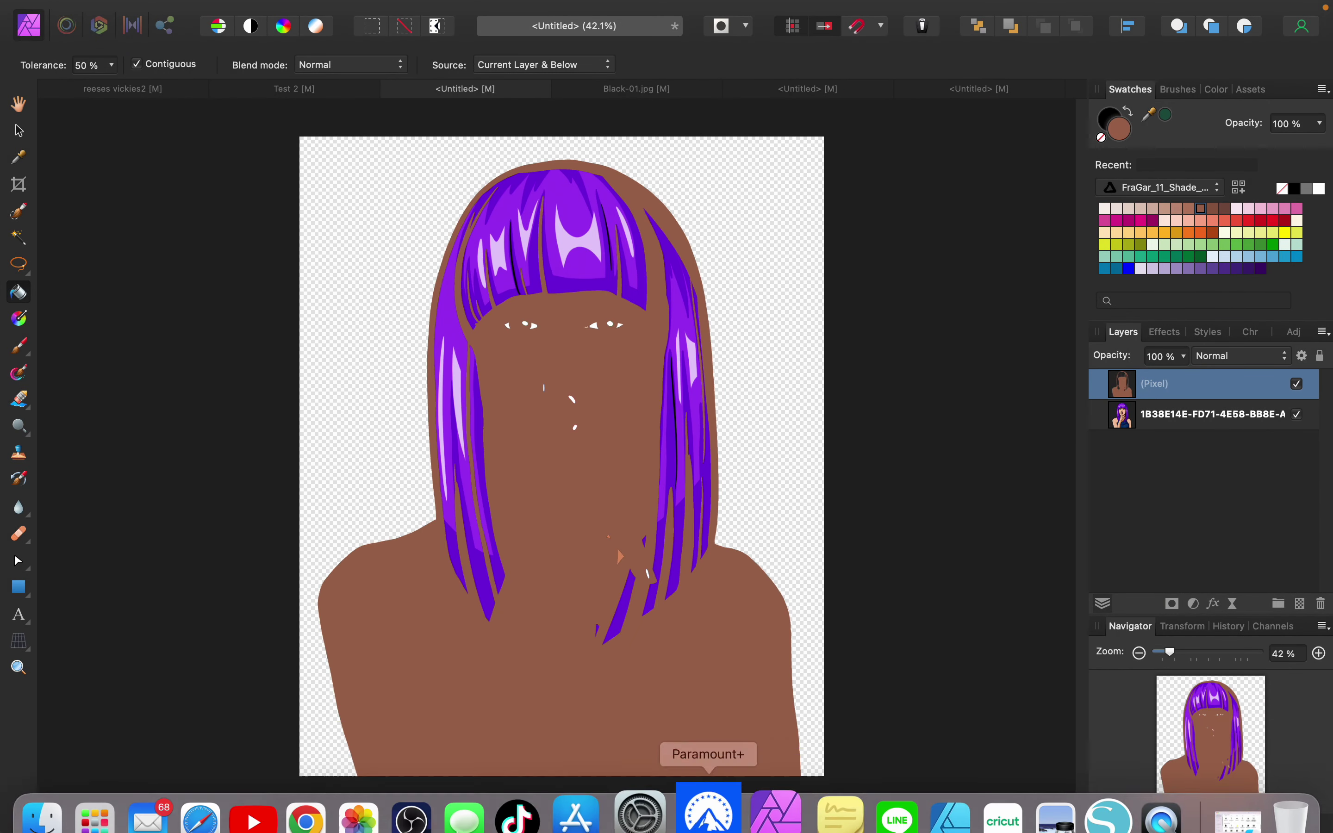
key("super+z")
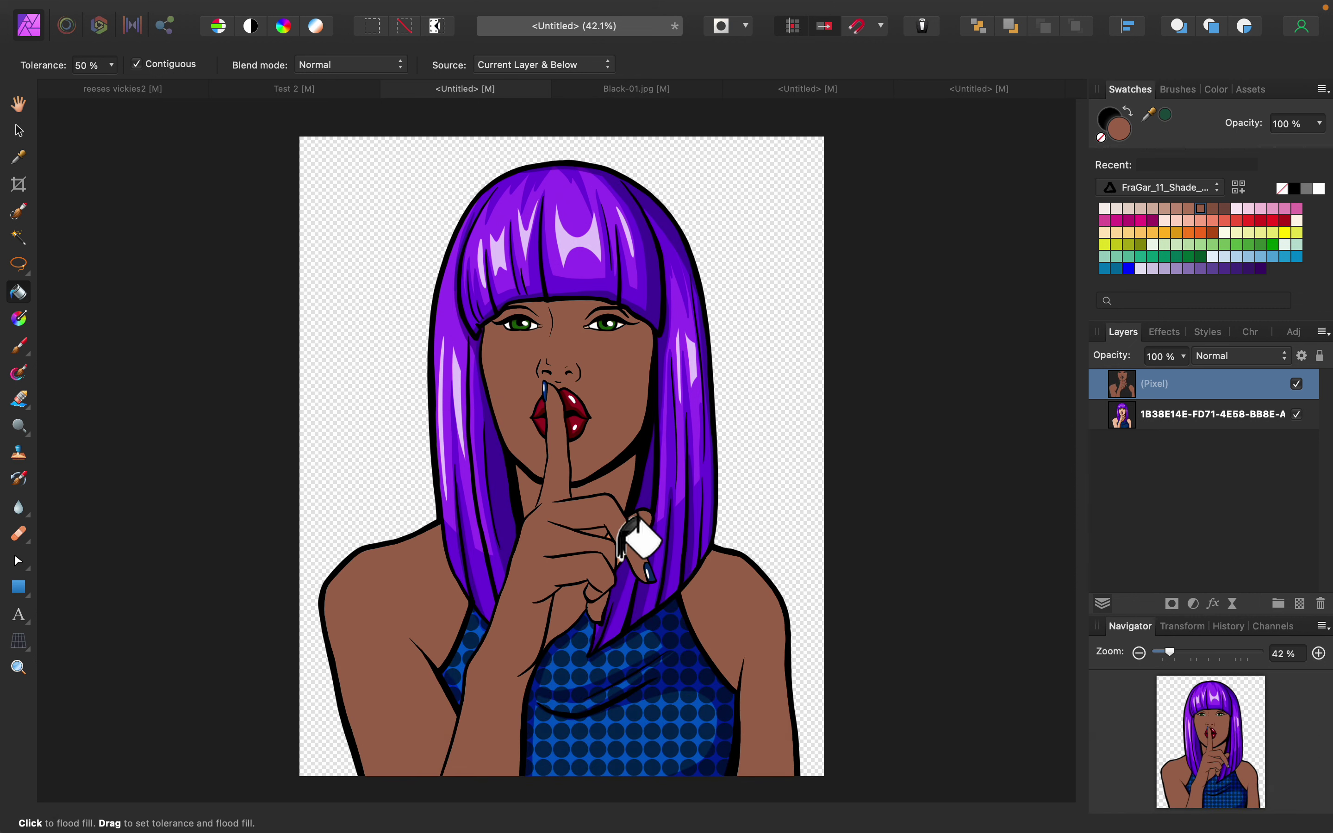
left_click(702, 587)
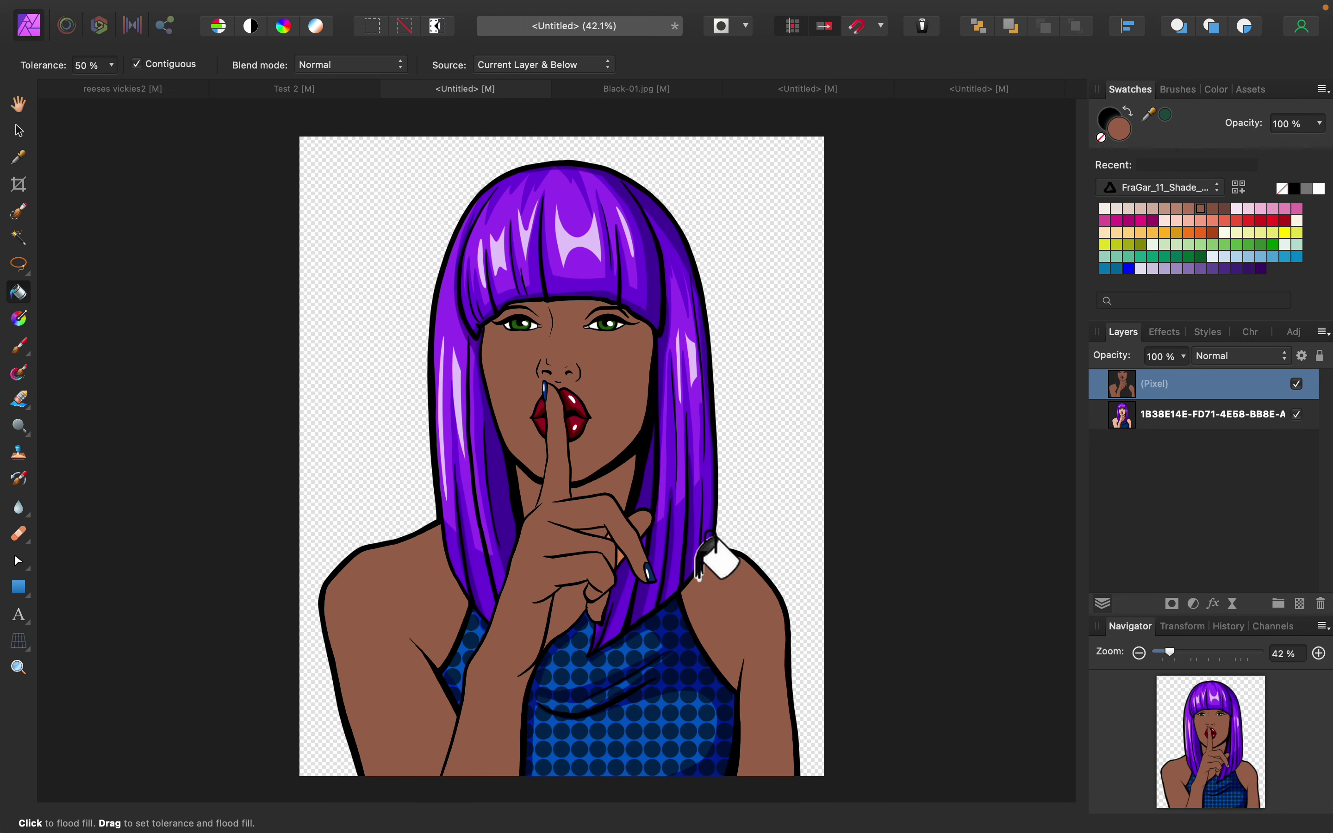
Step: Flood-fill the thumb area behind the bent finger with the same brown at a closer view
left_click_drag(1170, 654, 1202, 653)
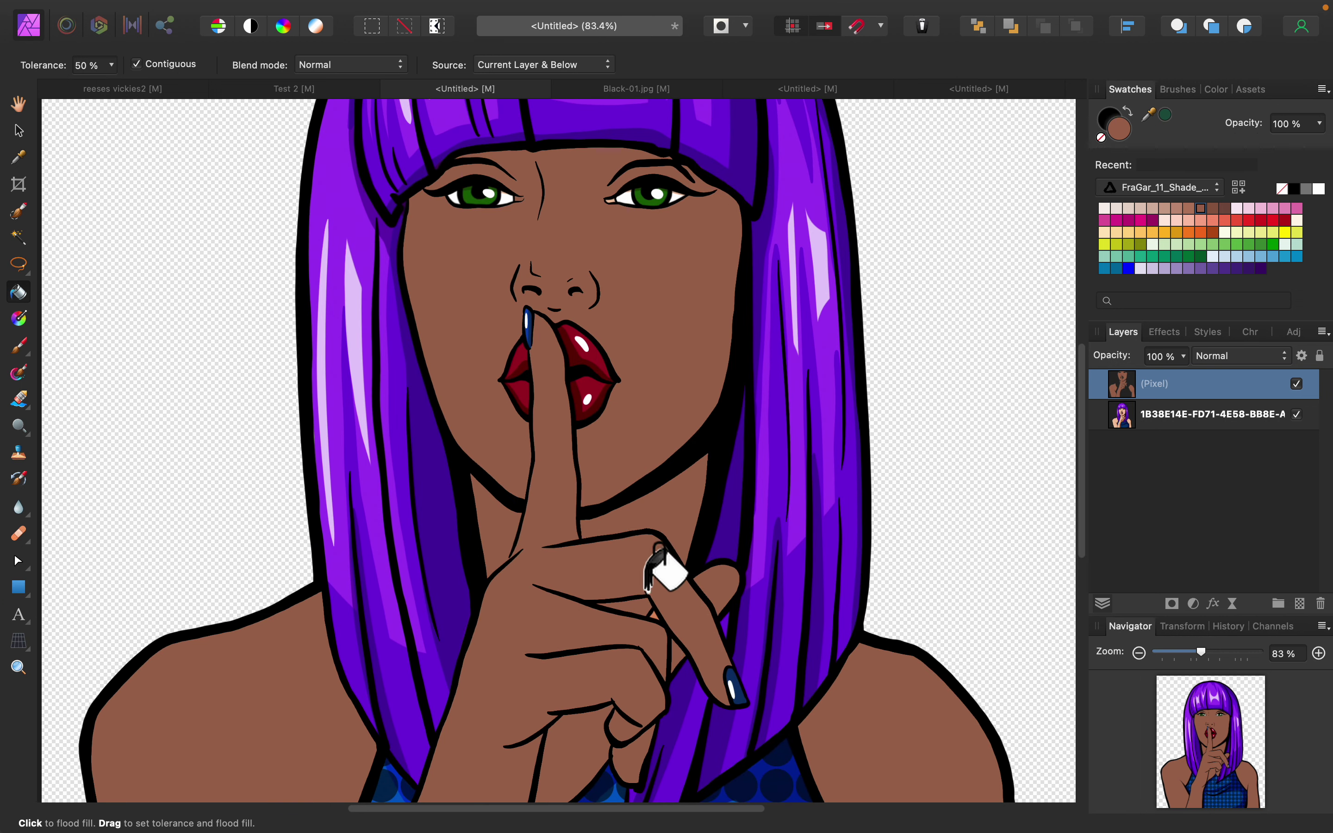
left_click(711, 573)
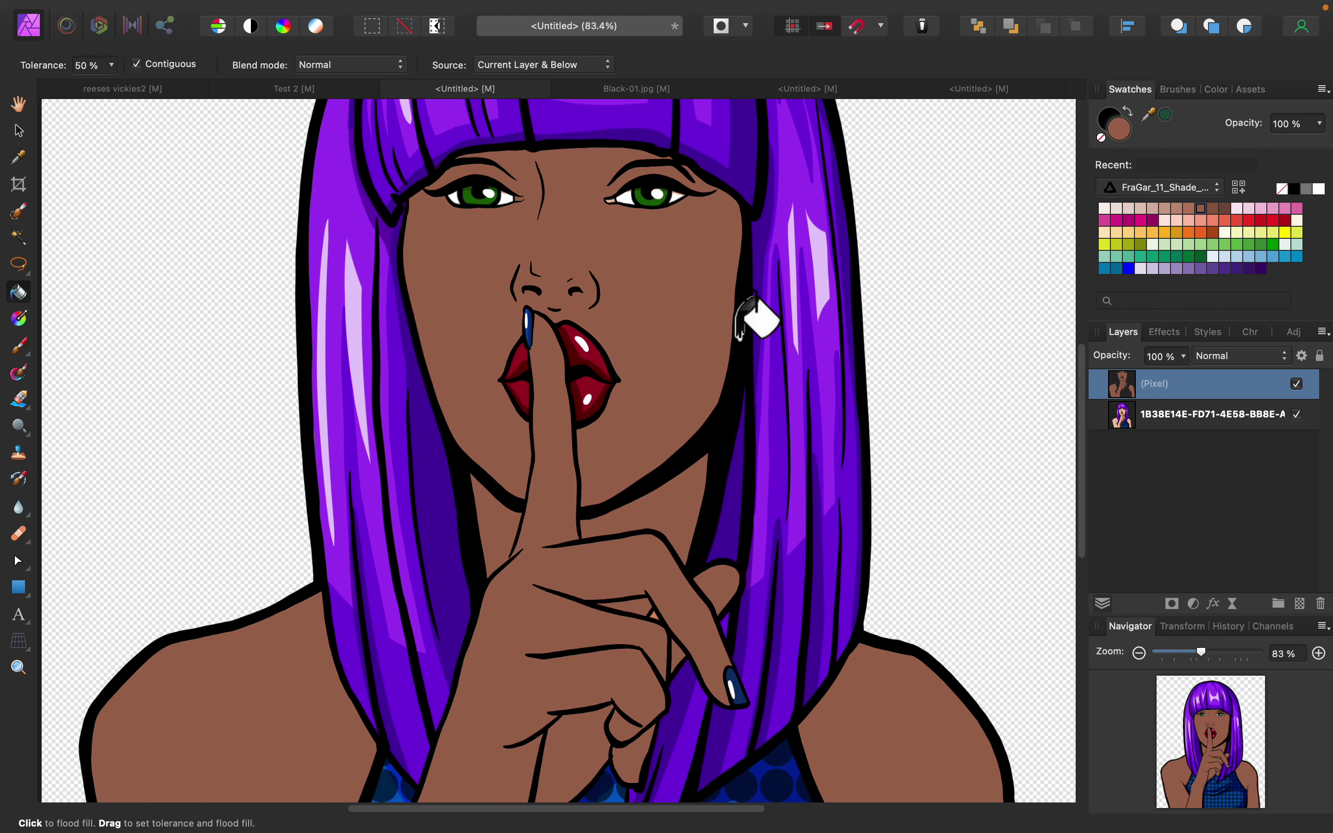
left_click_drag(1199, 646, 1171, 648)
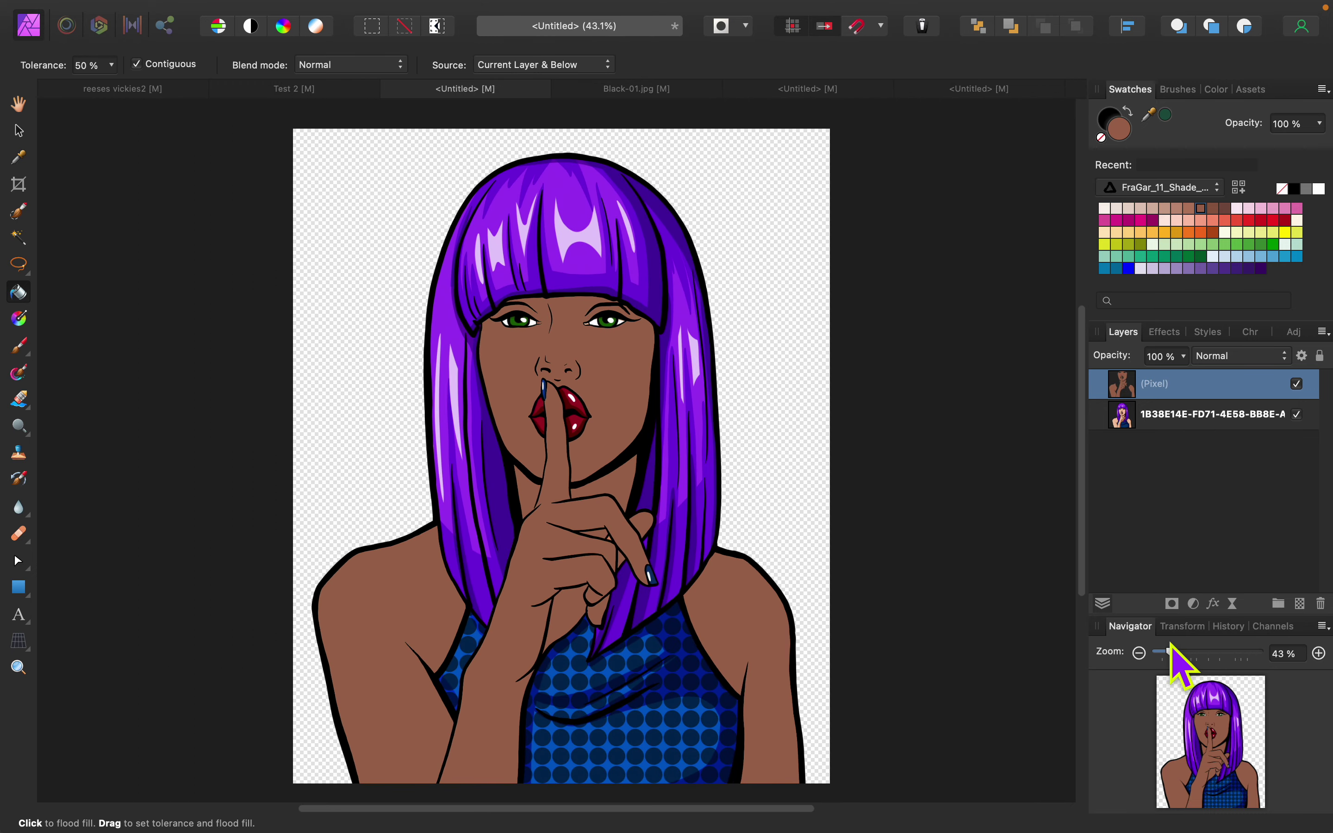
Step: Compare the recolouring with the original by toggling the visibility of the brown fill layer and of the woman image layer
left_click(1296, 384)
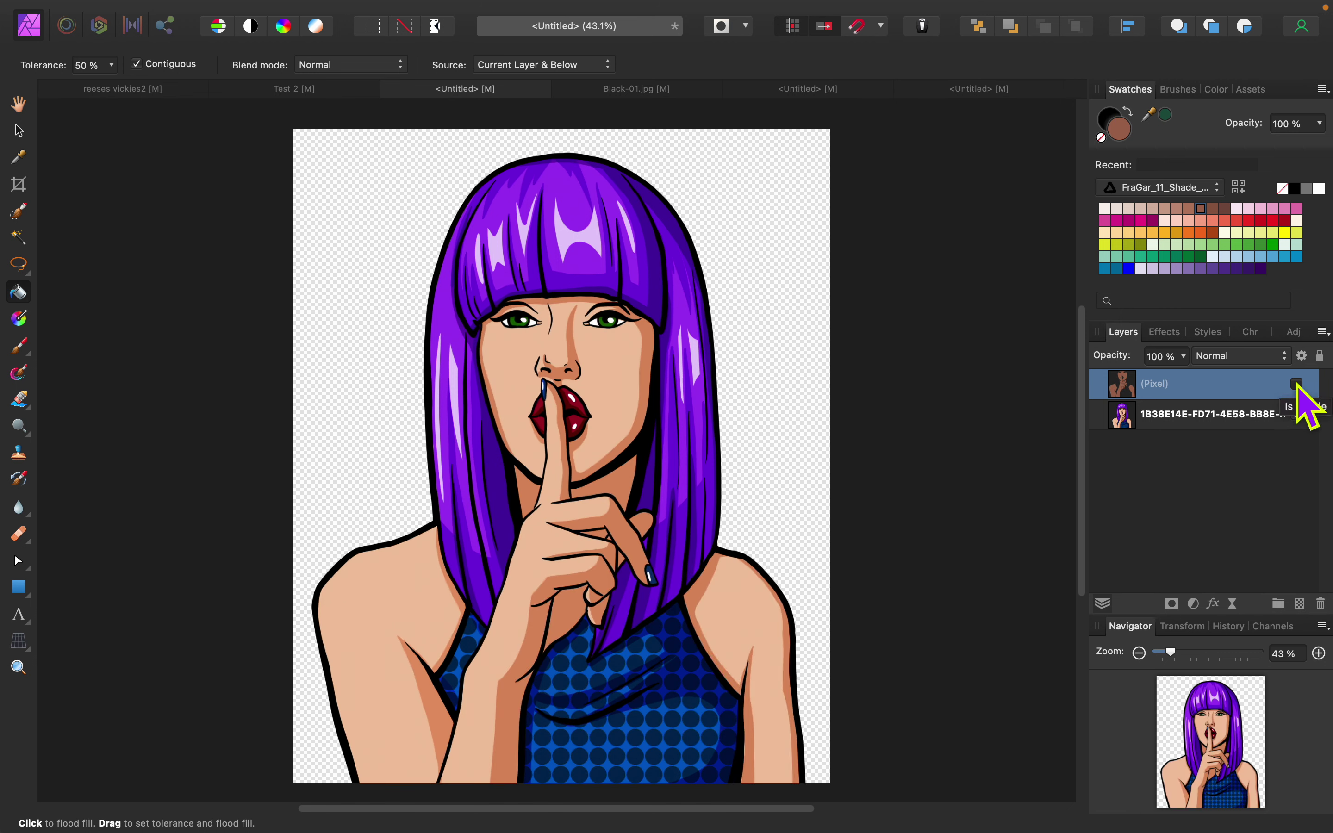
left_click(1297, 384)
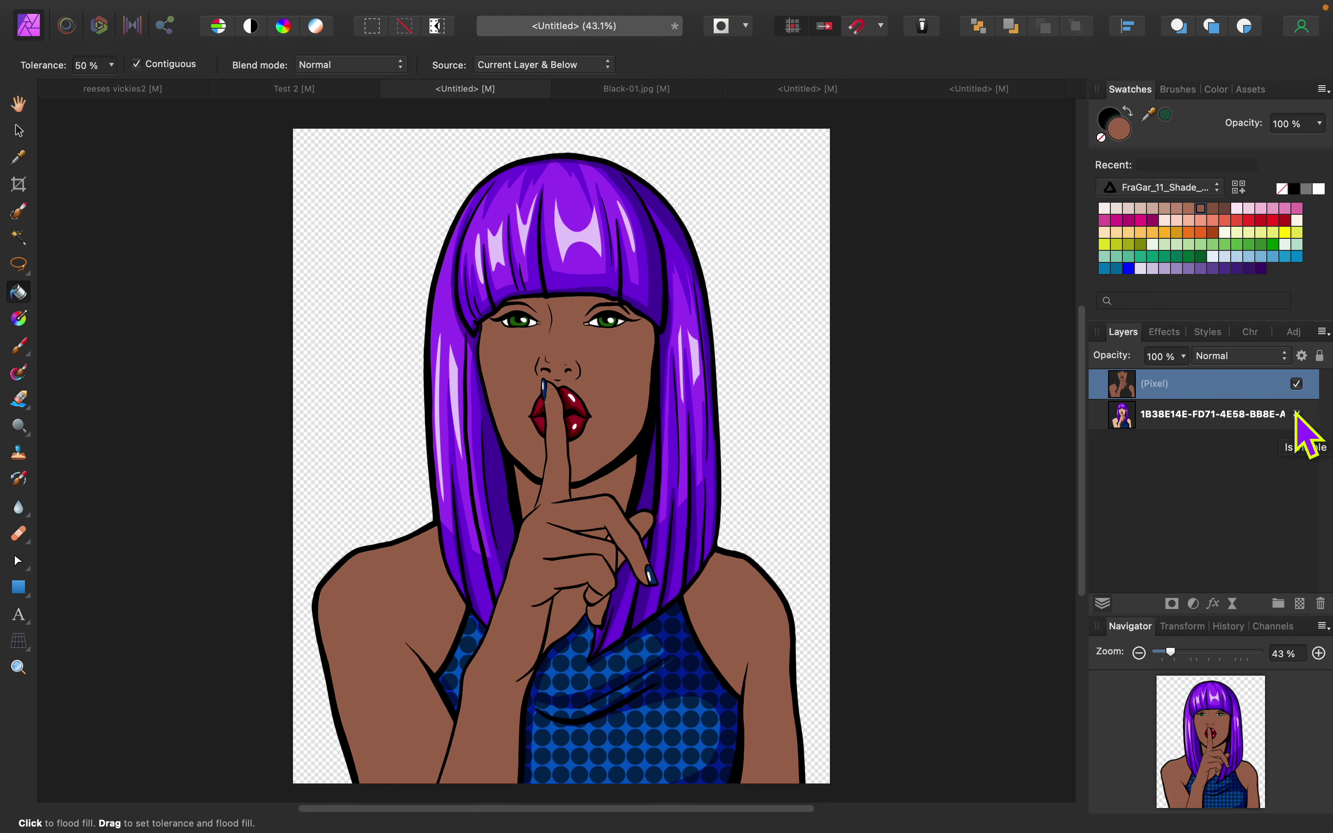
left_click(1298, 414)
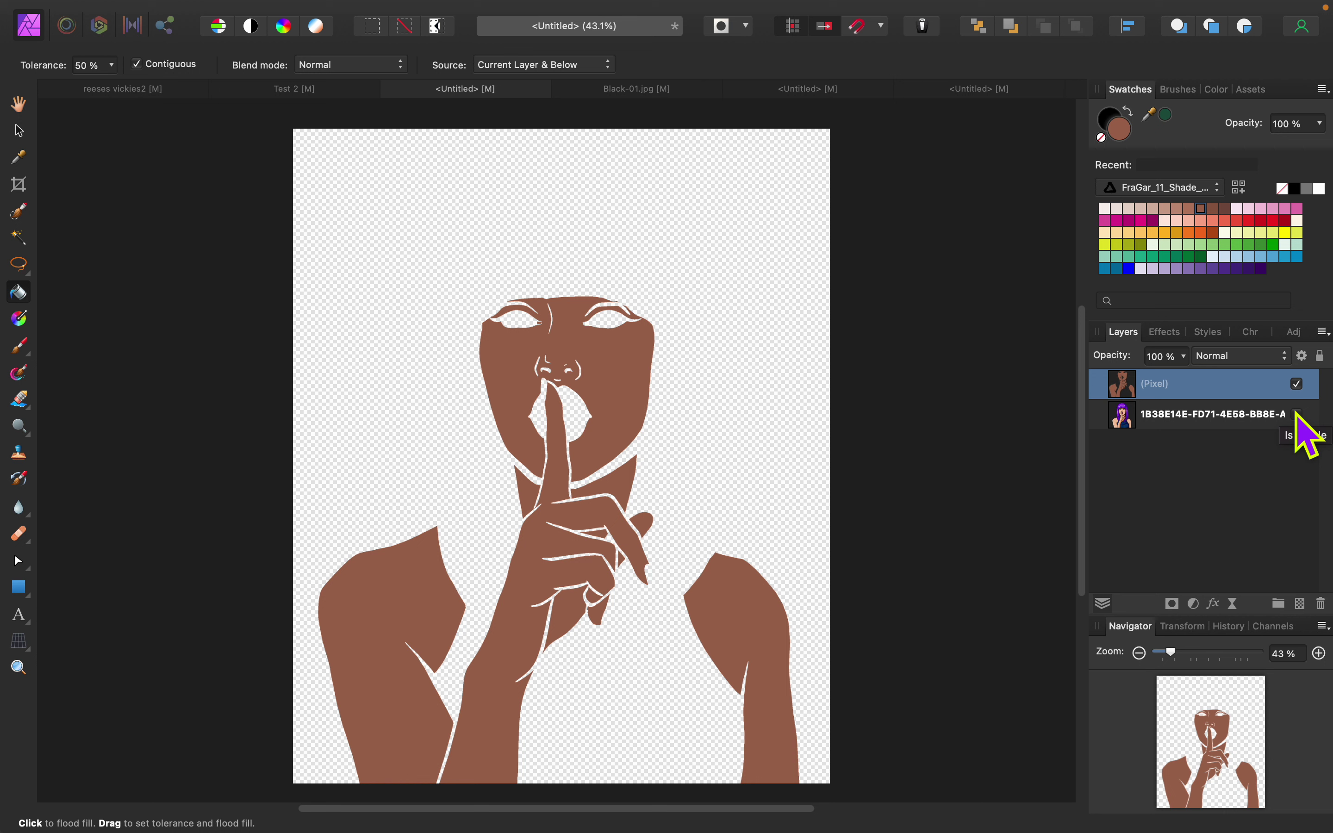
left_click(1298, 414)
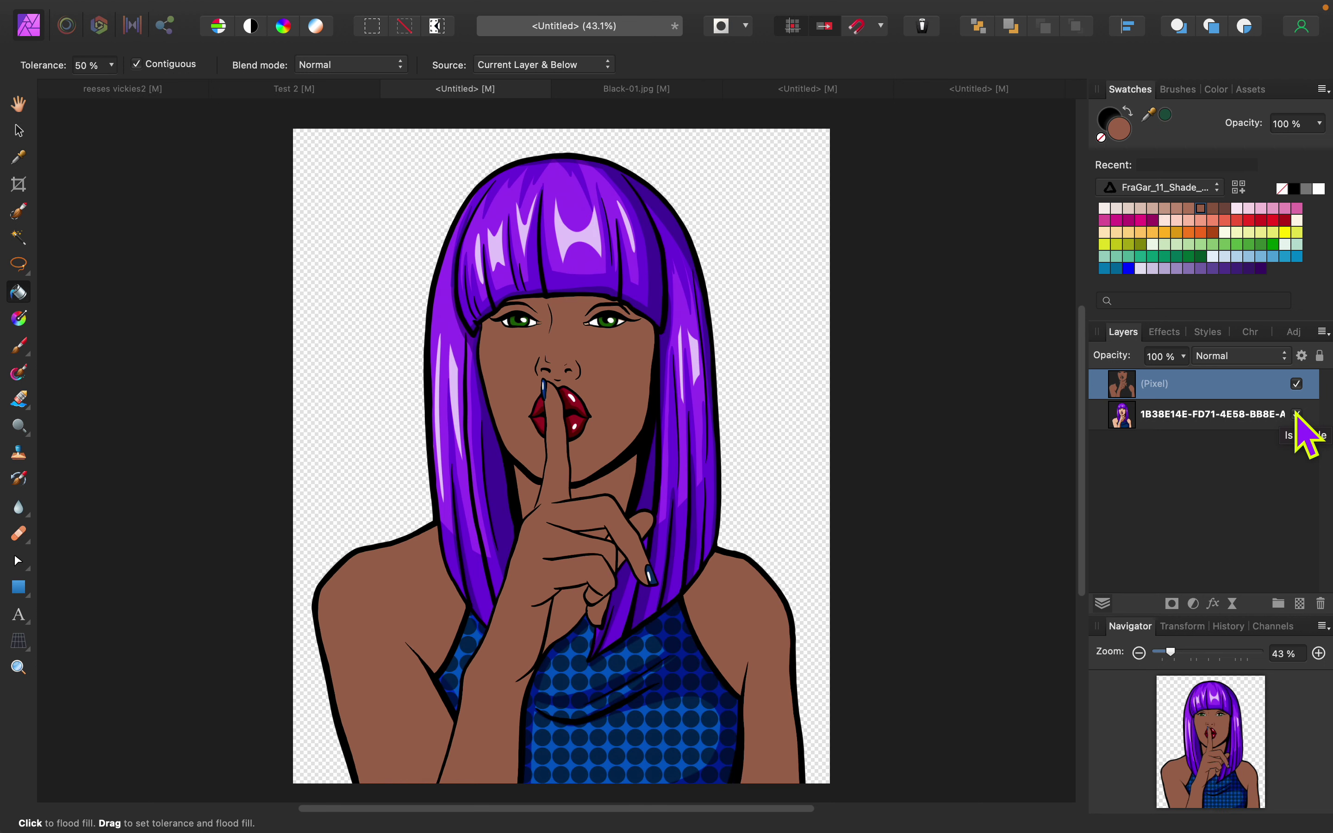
Step: Switch to the Black-01.jpg document, add an empty pixel layer above Background and flood-fill the girl's face with medium brown
left_click(654, 91)
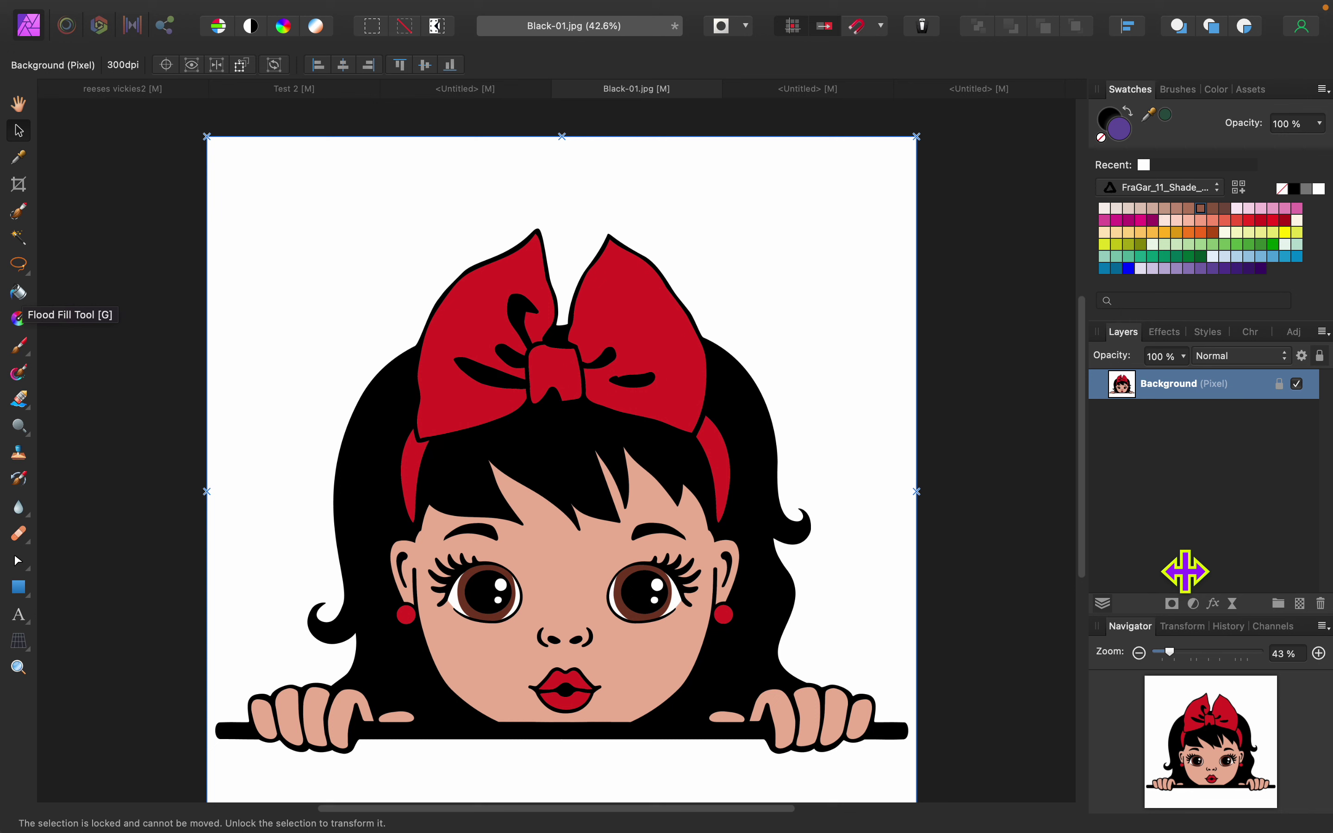
left_click(1299, 604)
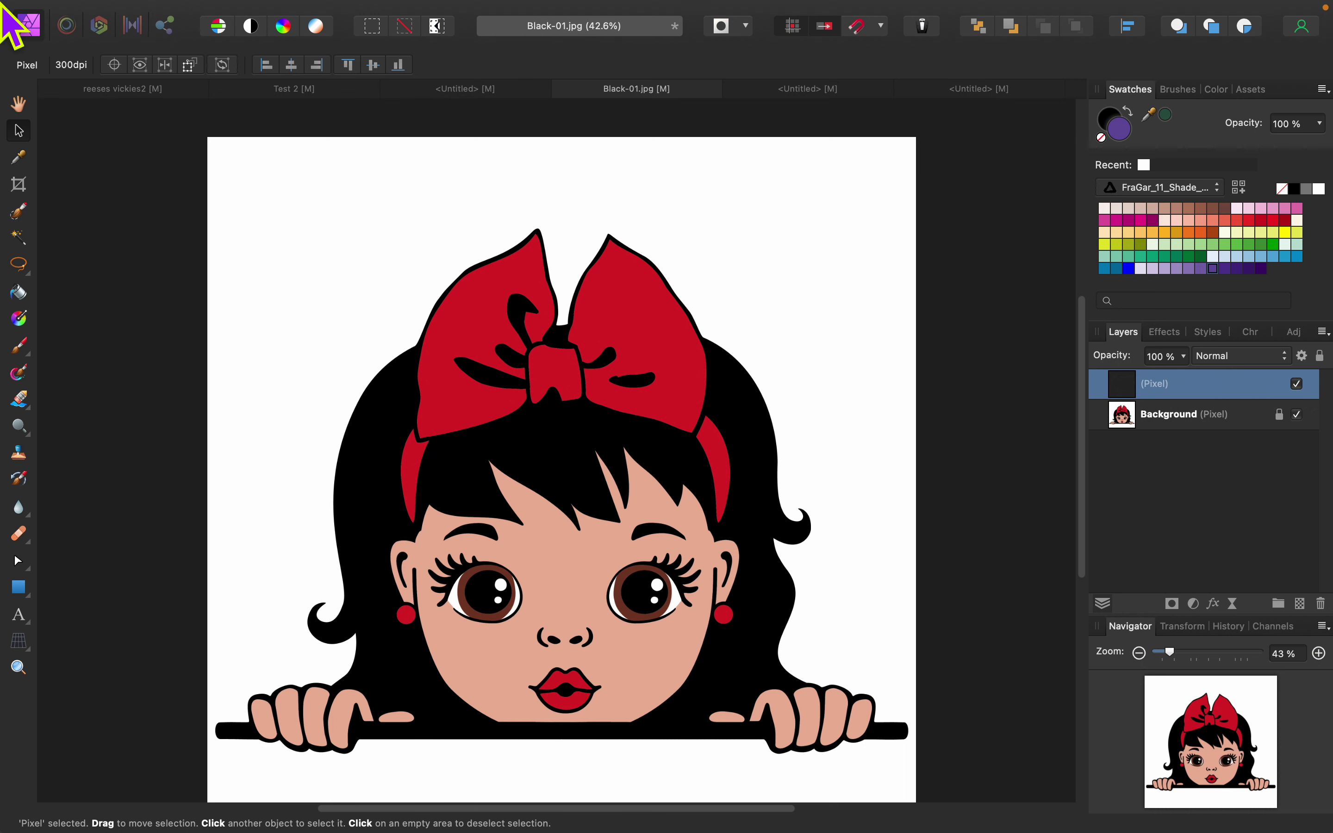
left_click(20, 293)
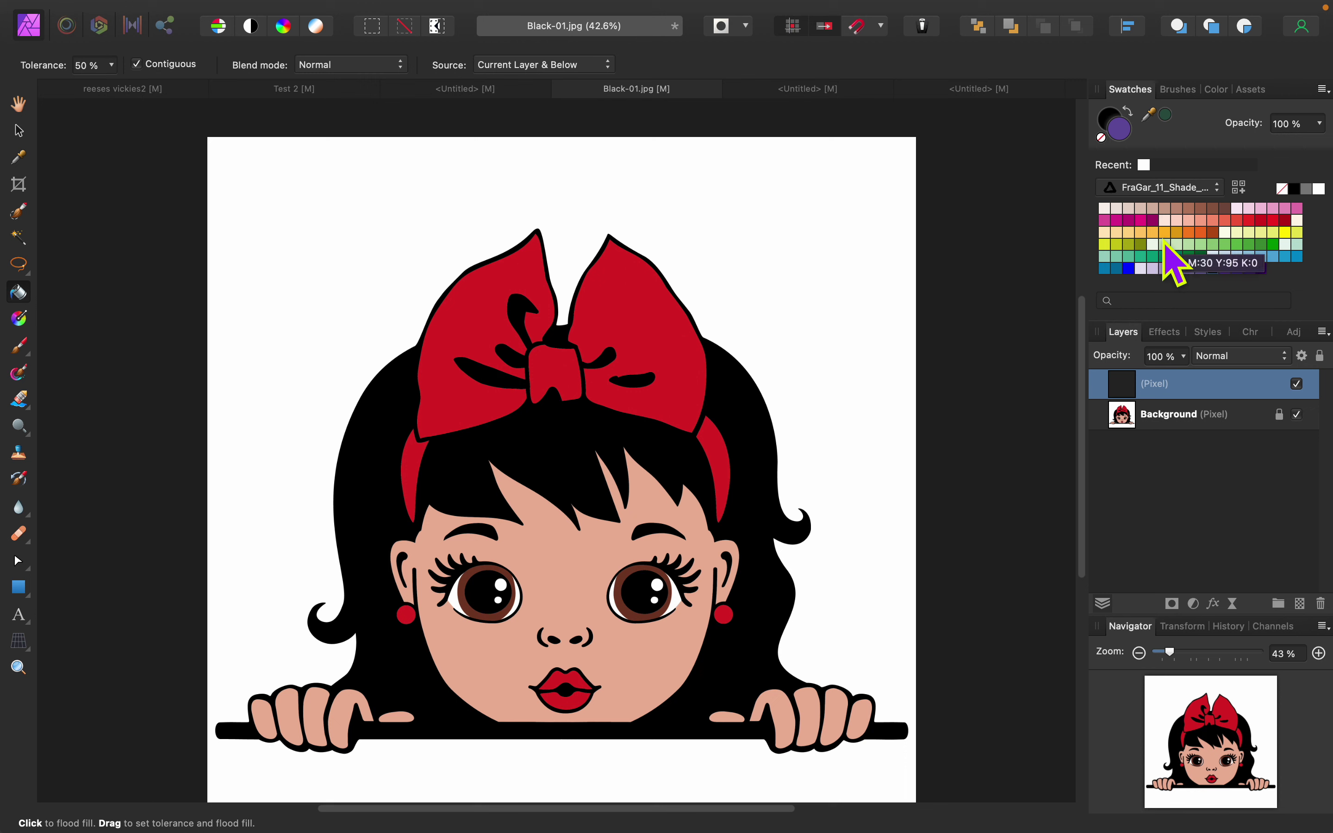
left_click(1190, 208)
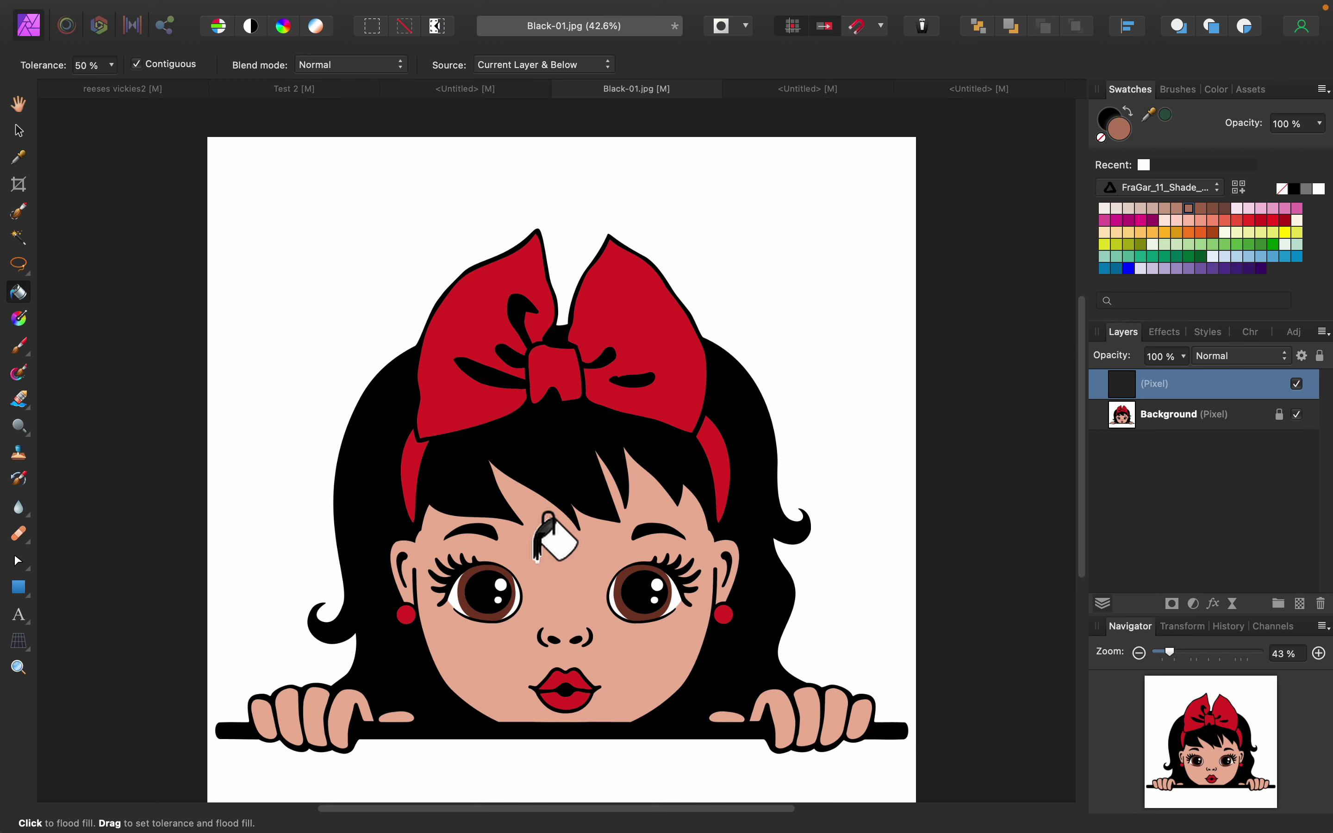
left_click(538, 560)
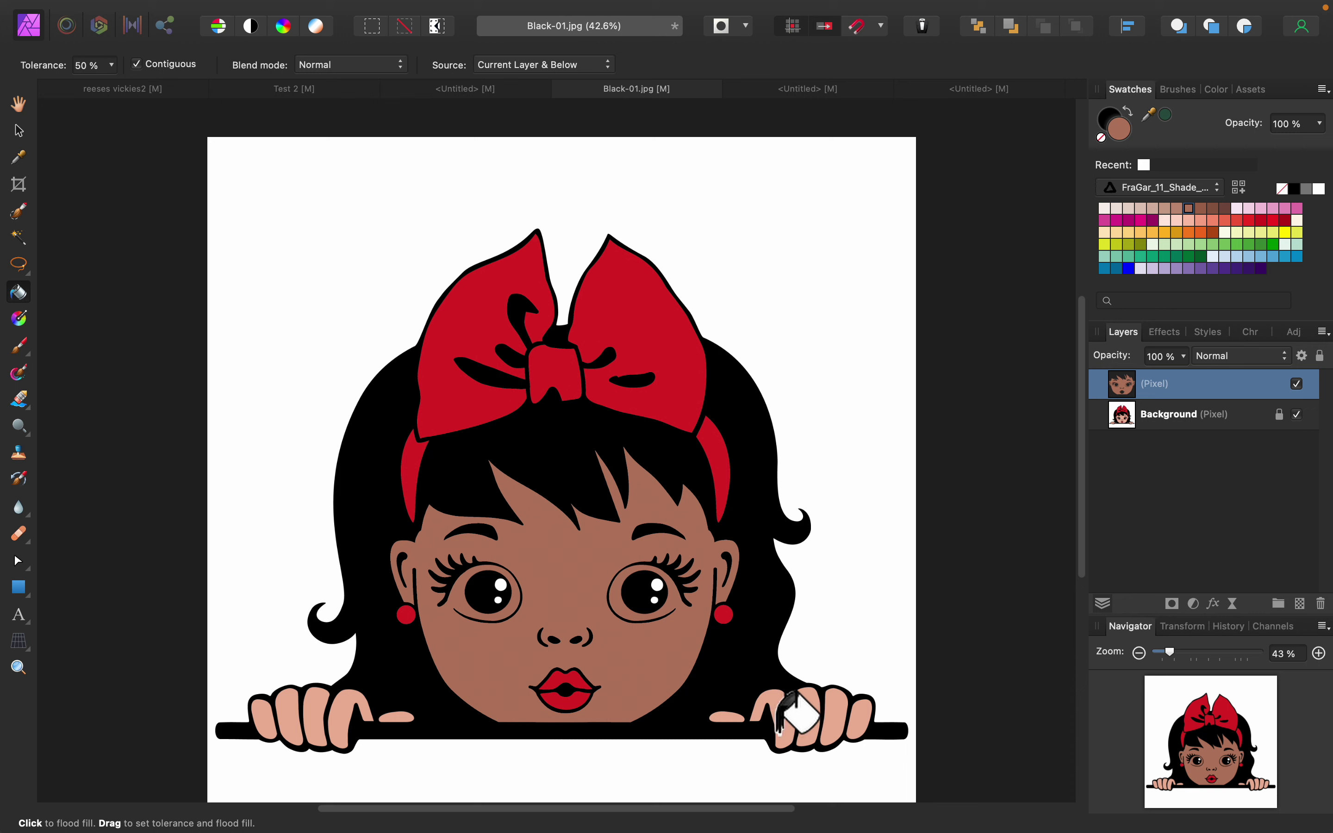
Step: Flood-fill the four fingers and the thumb patch of the girl's left hand with the same brown as the face
left_click(779, 730)
left_click(803, 719)
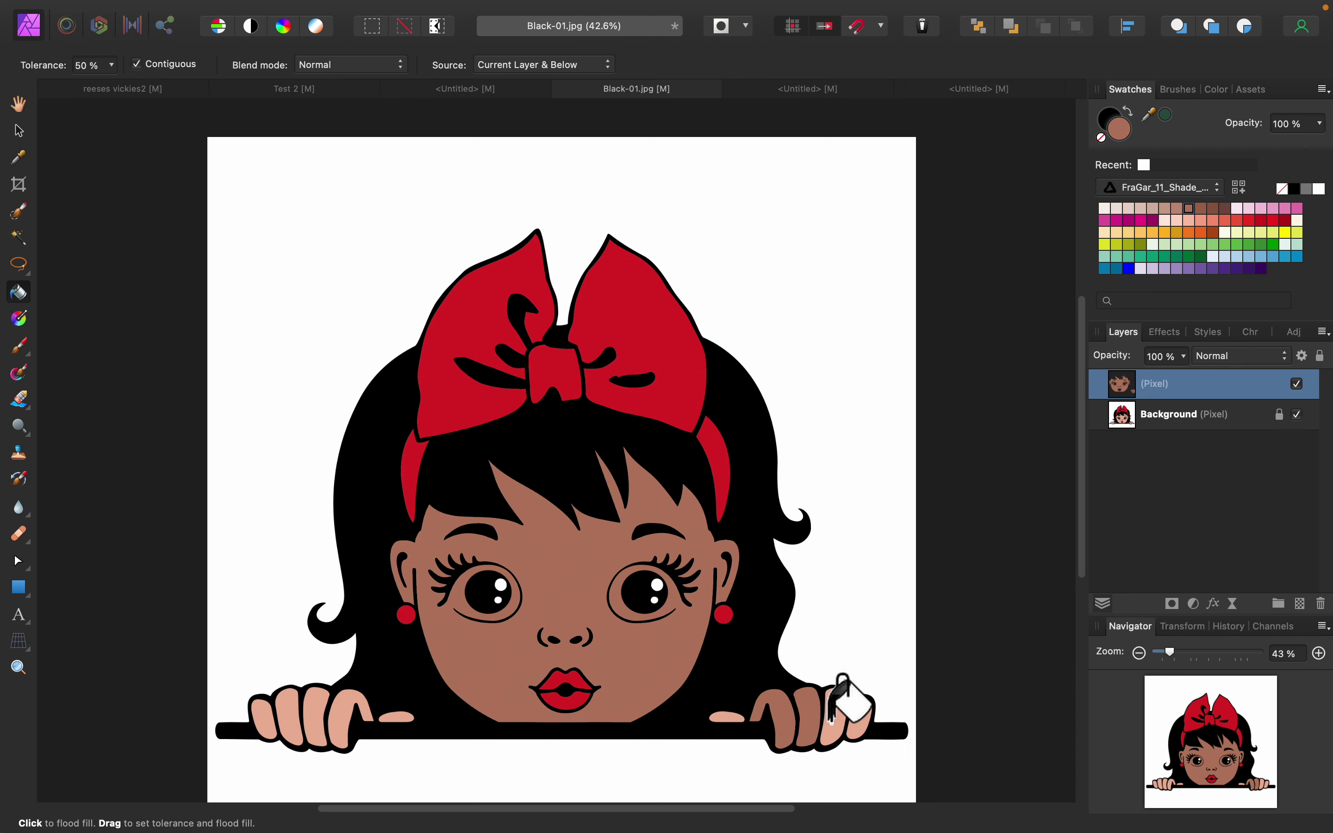
left_click(833, 723)
left_click(857, 717)
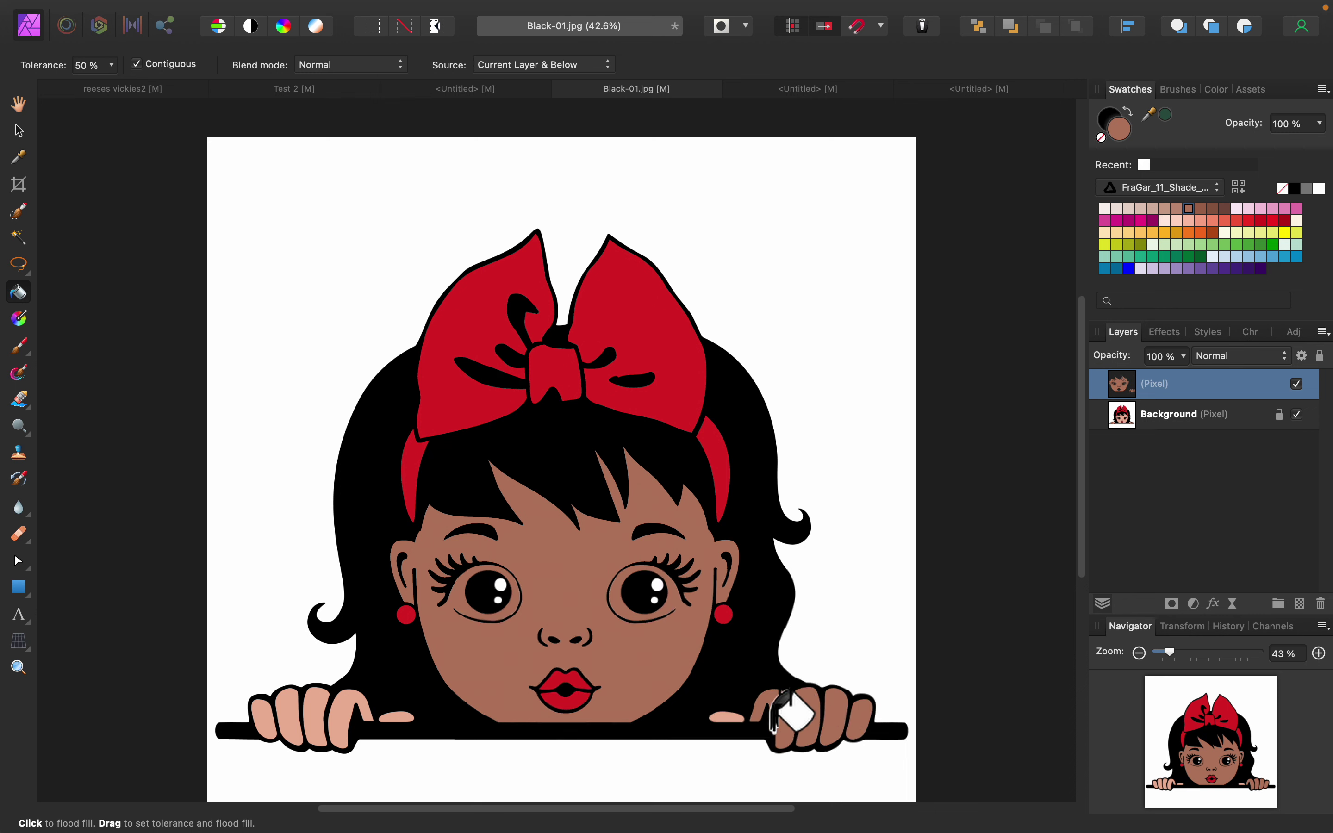
left_click(727, 717)
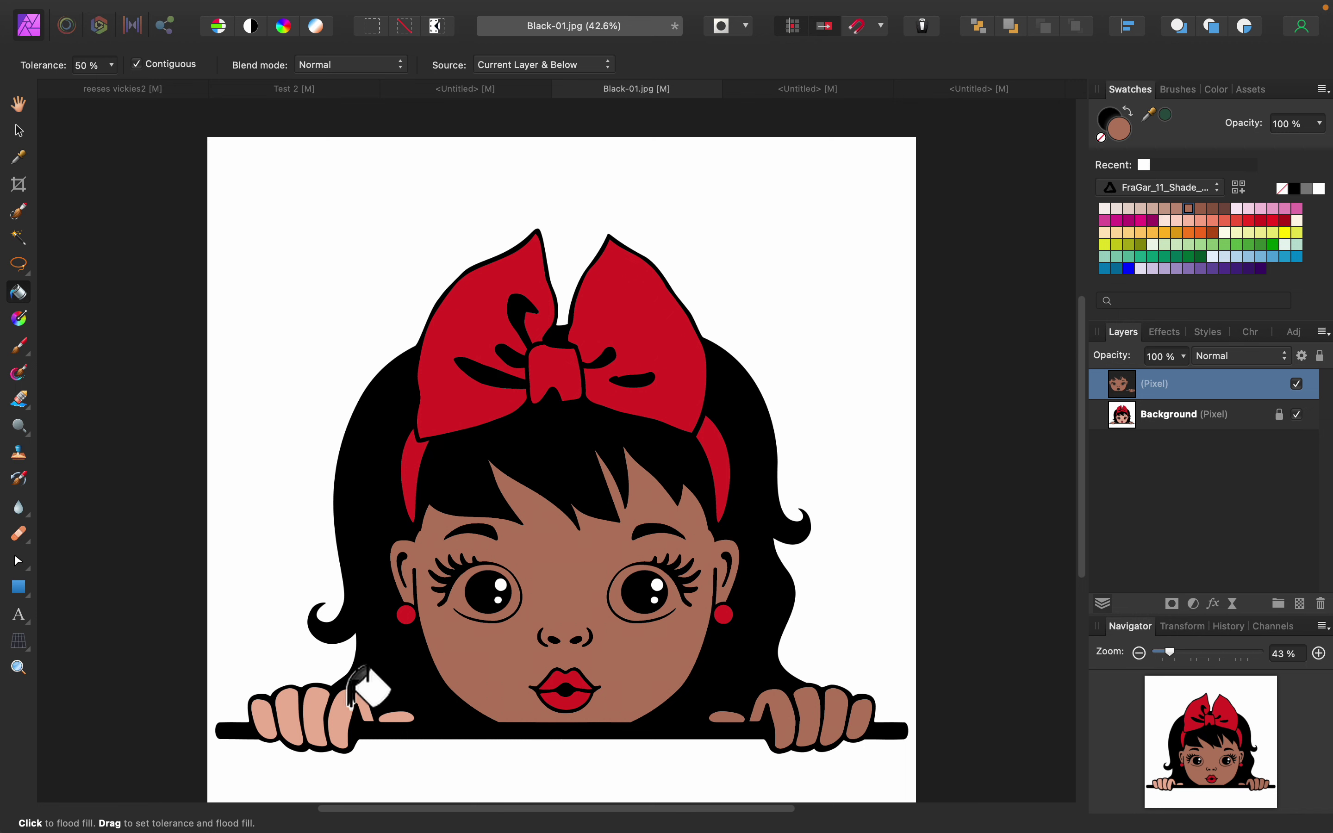
left_click(363, 689)
mouse_move(283, 782)
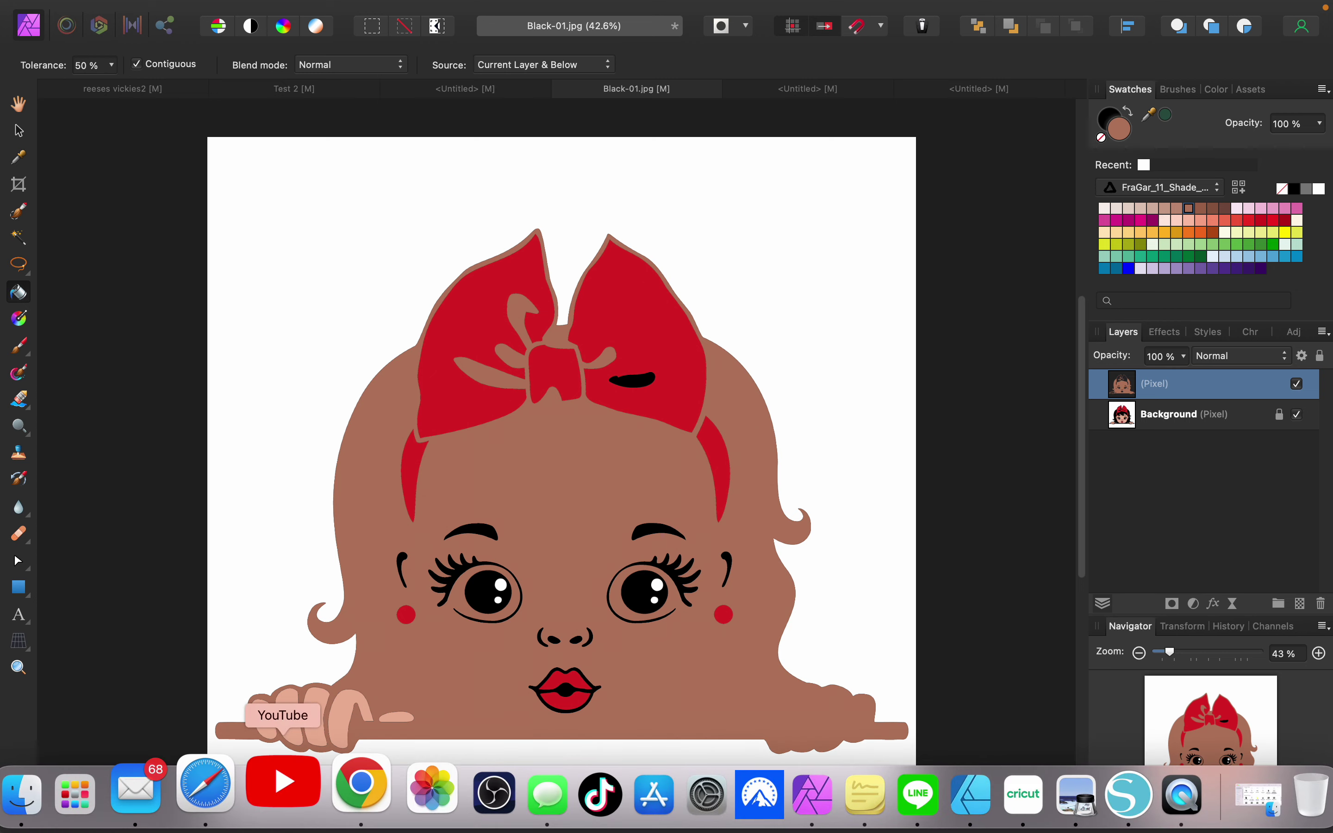
key("super+z")
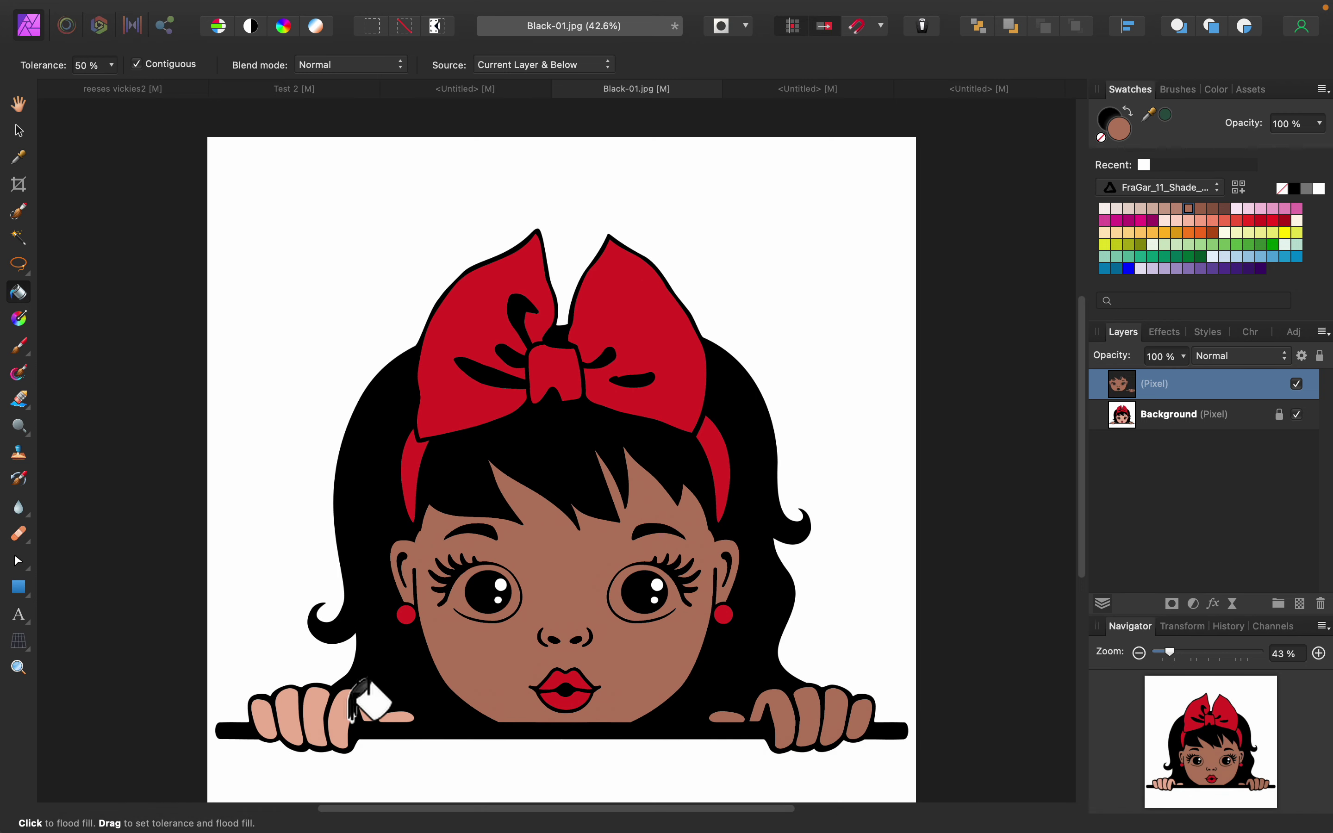
Step: Flood-fill the four fingers and the thumb patch of the girl's right hand with the same brown
left_click(338, 718)
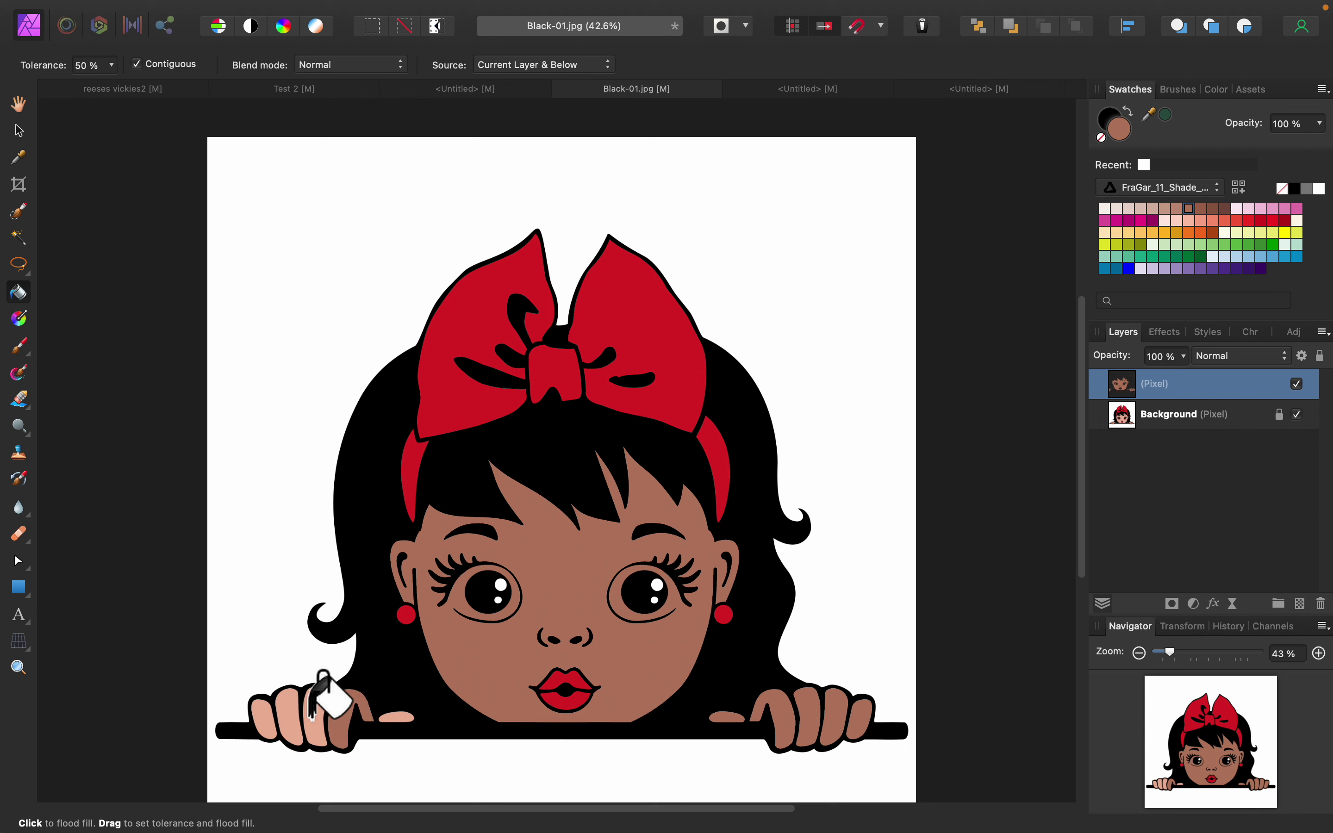
left_click(307, 715)
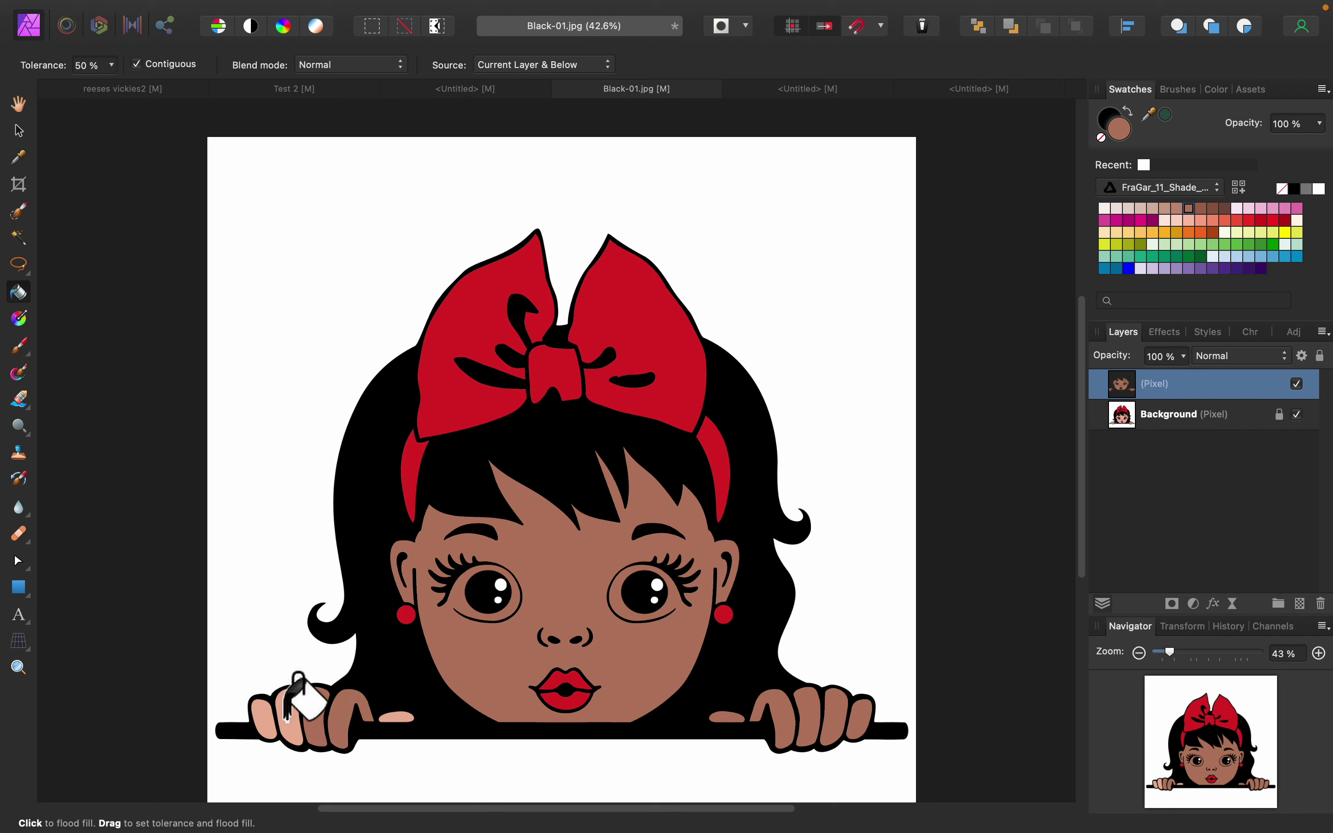
left_click(260, 713)
left_click(285, 714)
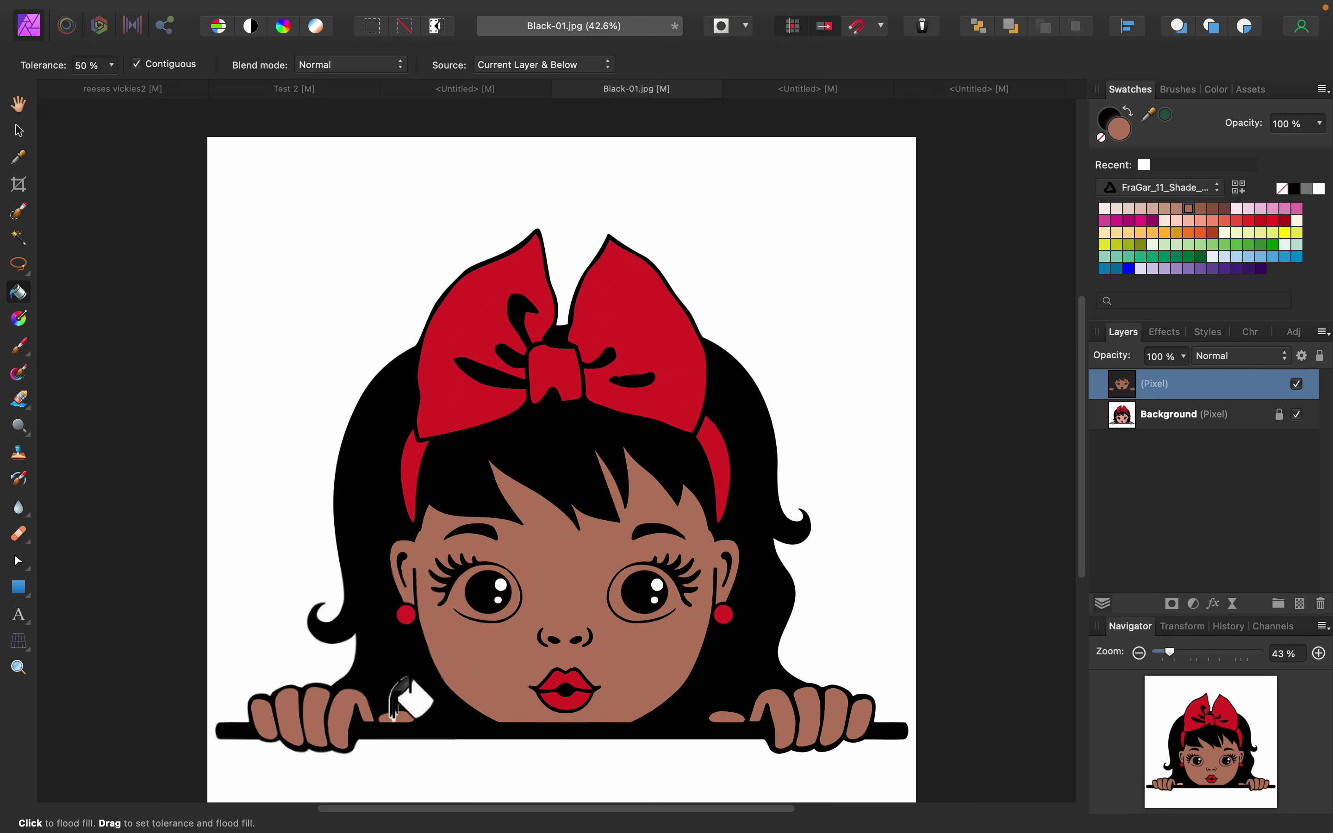
mouse_move(453, 824)
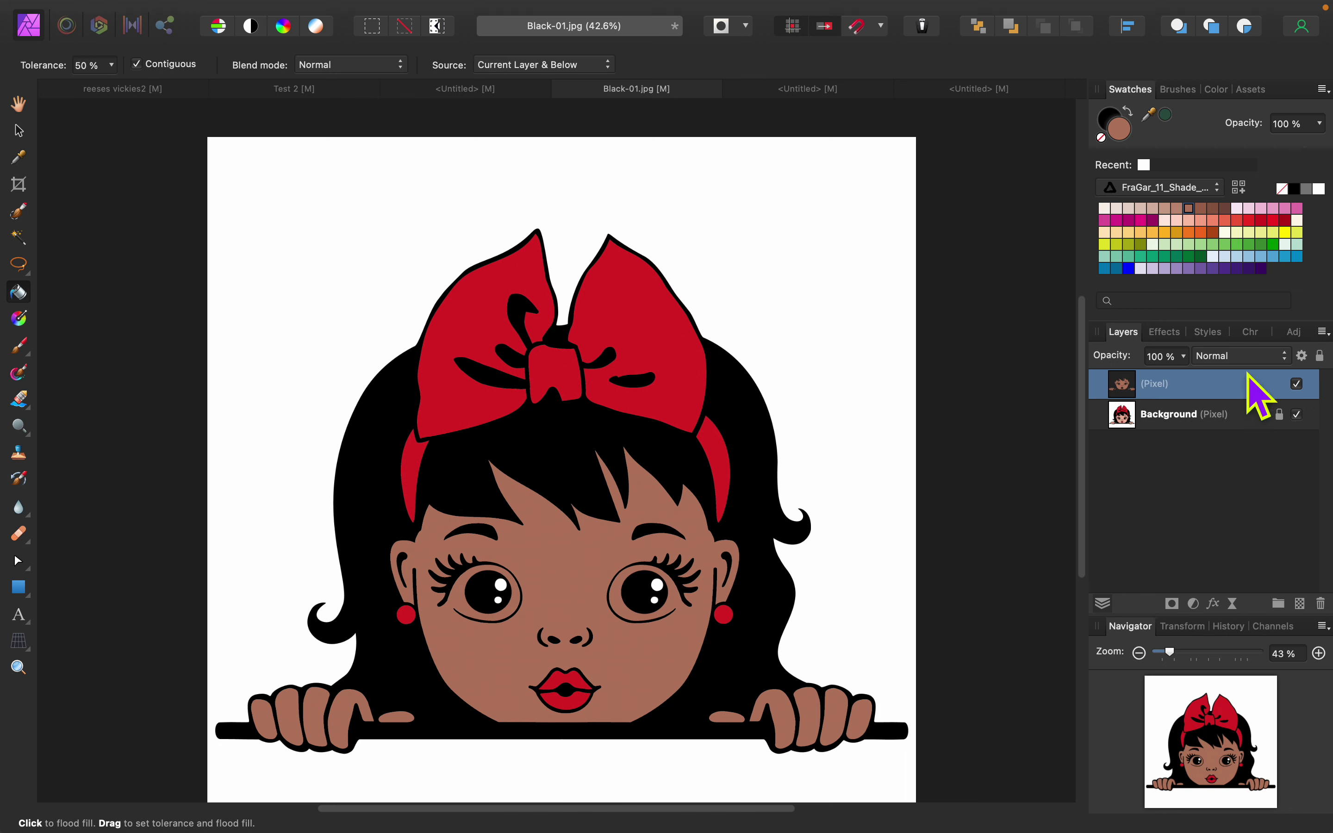
Step: Try two dark purple shades on one loop of the bow with flood fills, and undo both
left_click(1249, 268)
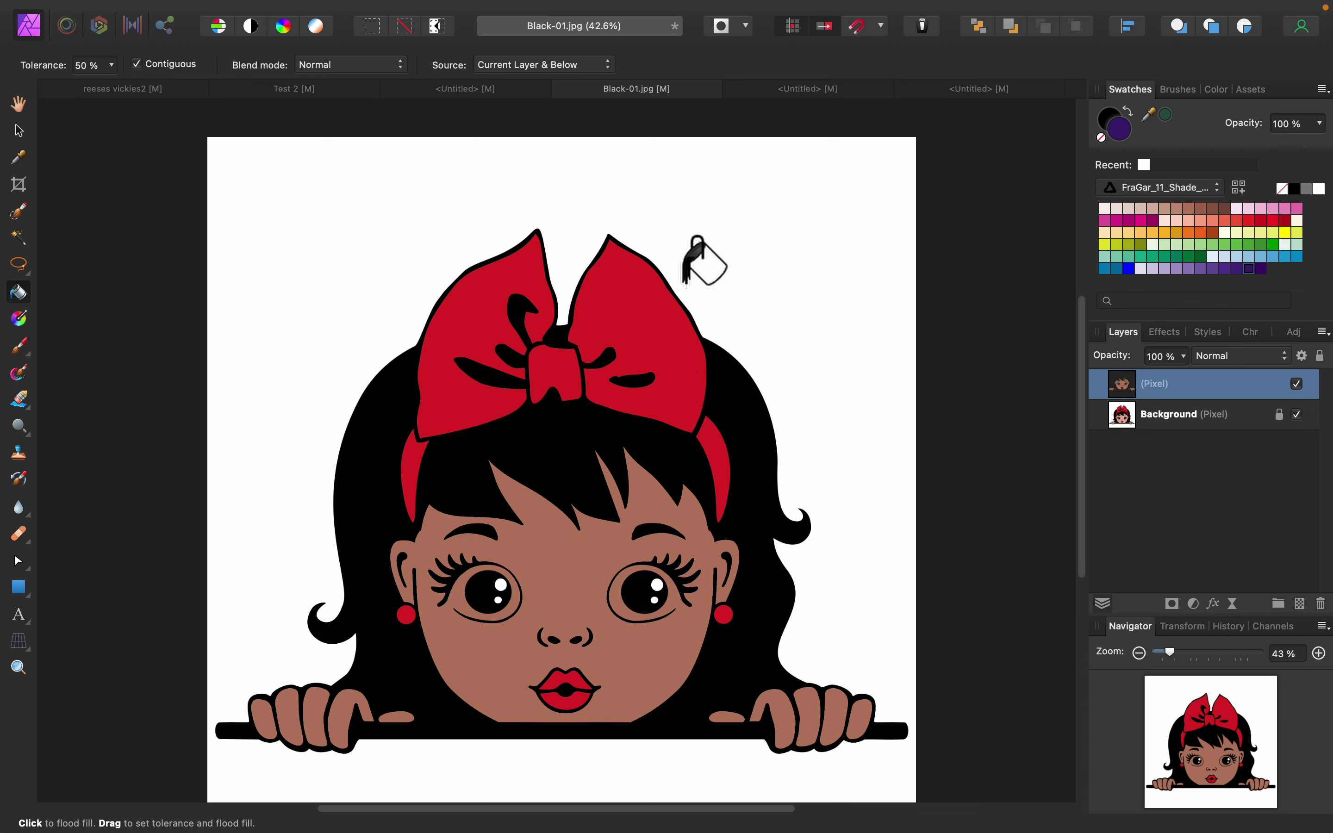
left_click(592, 321)
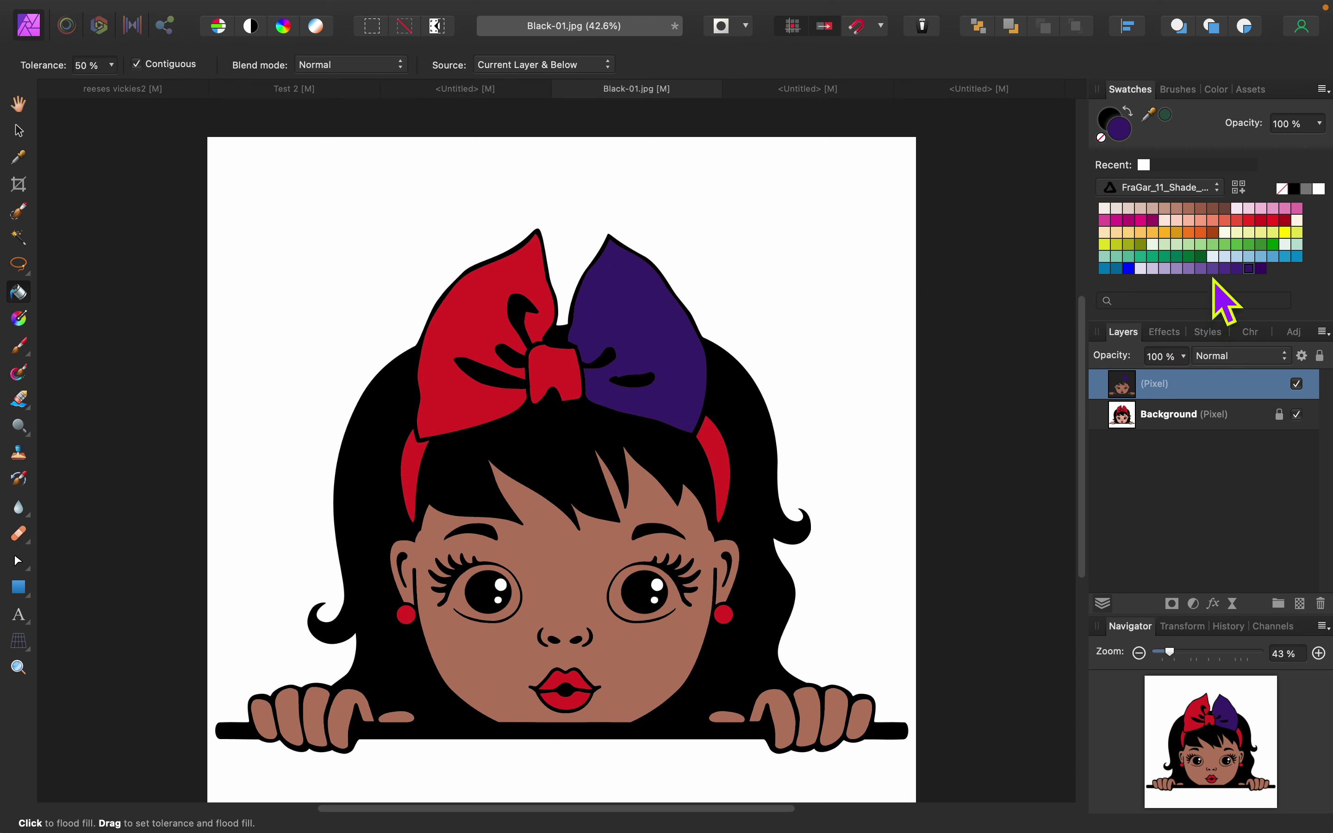
left_click(1226, 269)
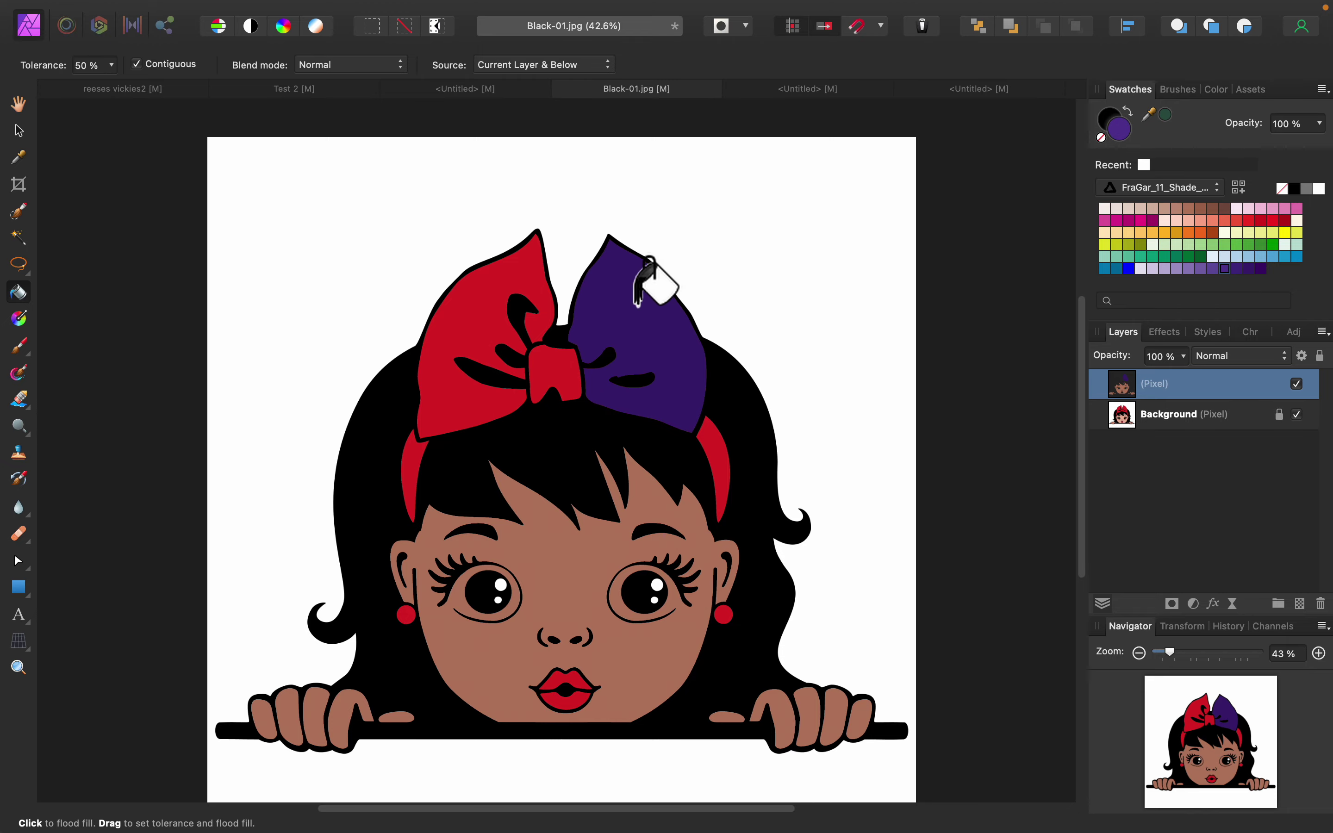
left_click(615, 311)
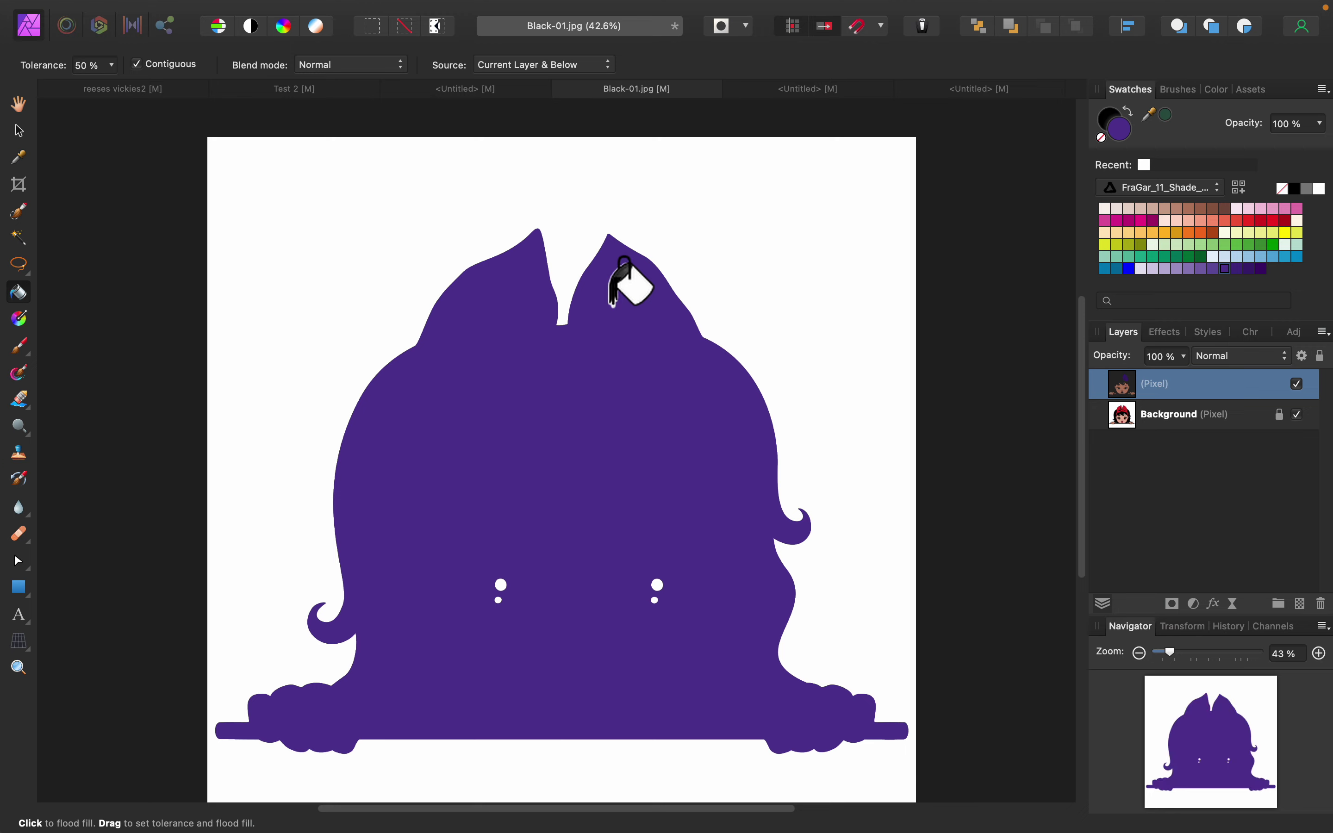
mouse_move(702, 788)
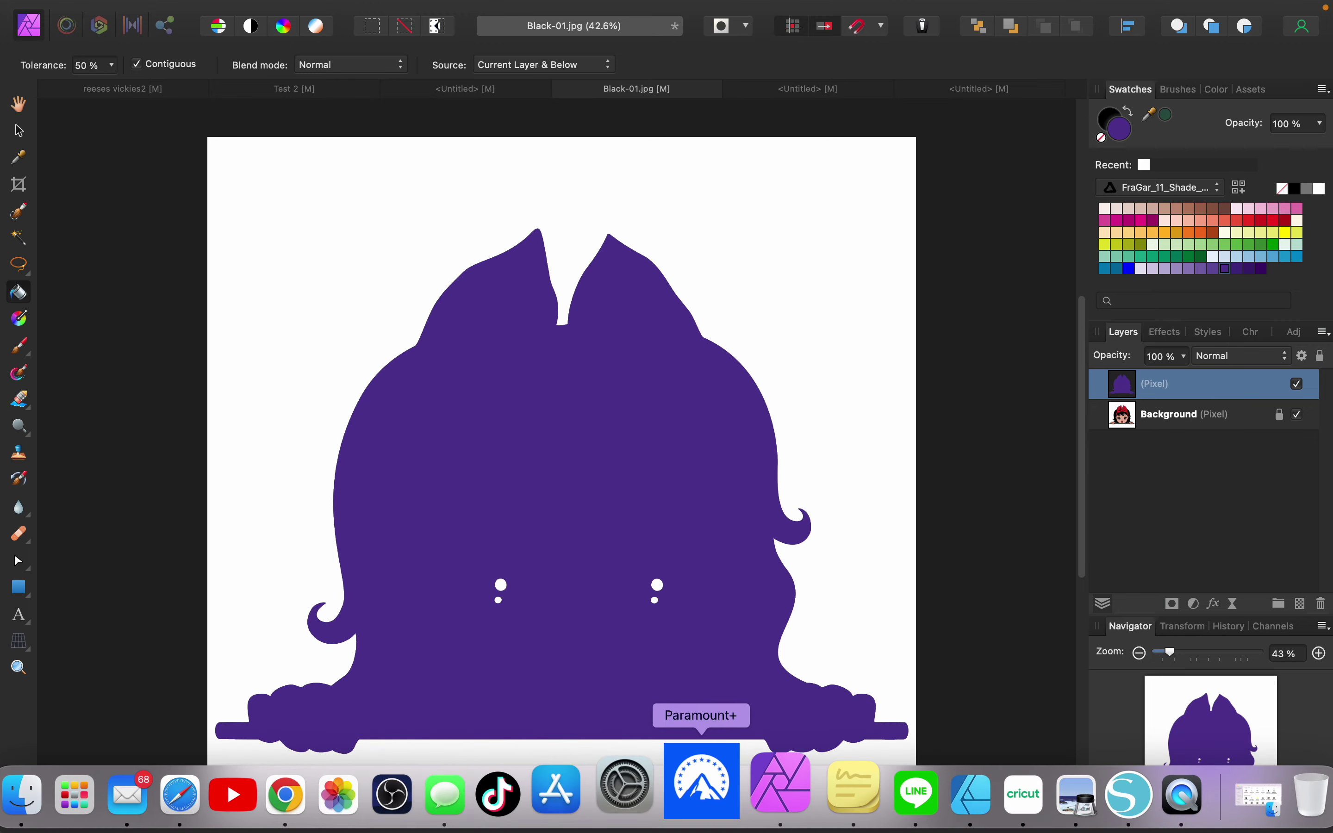
key("super+z")
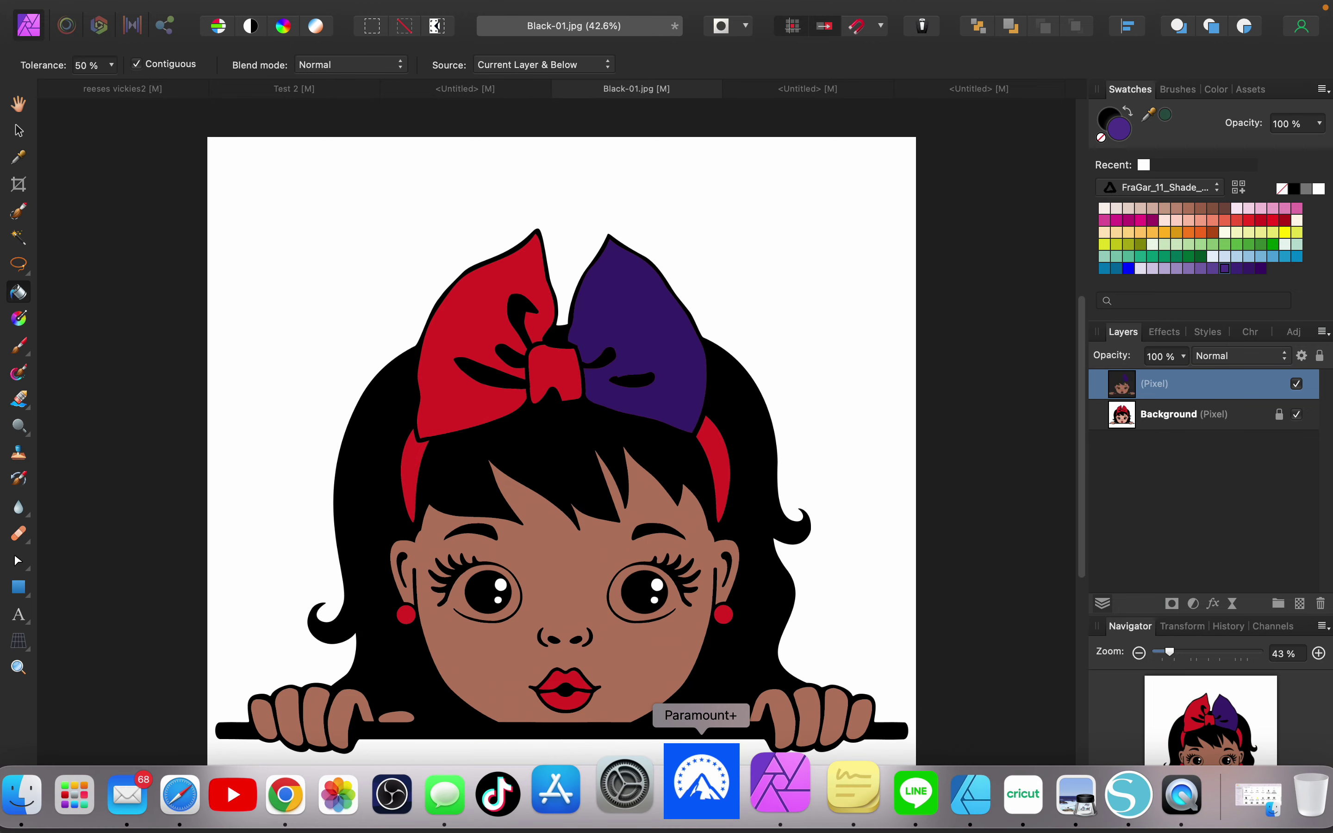
key("super+z")
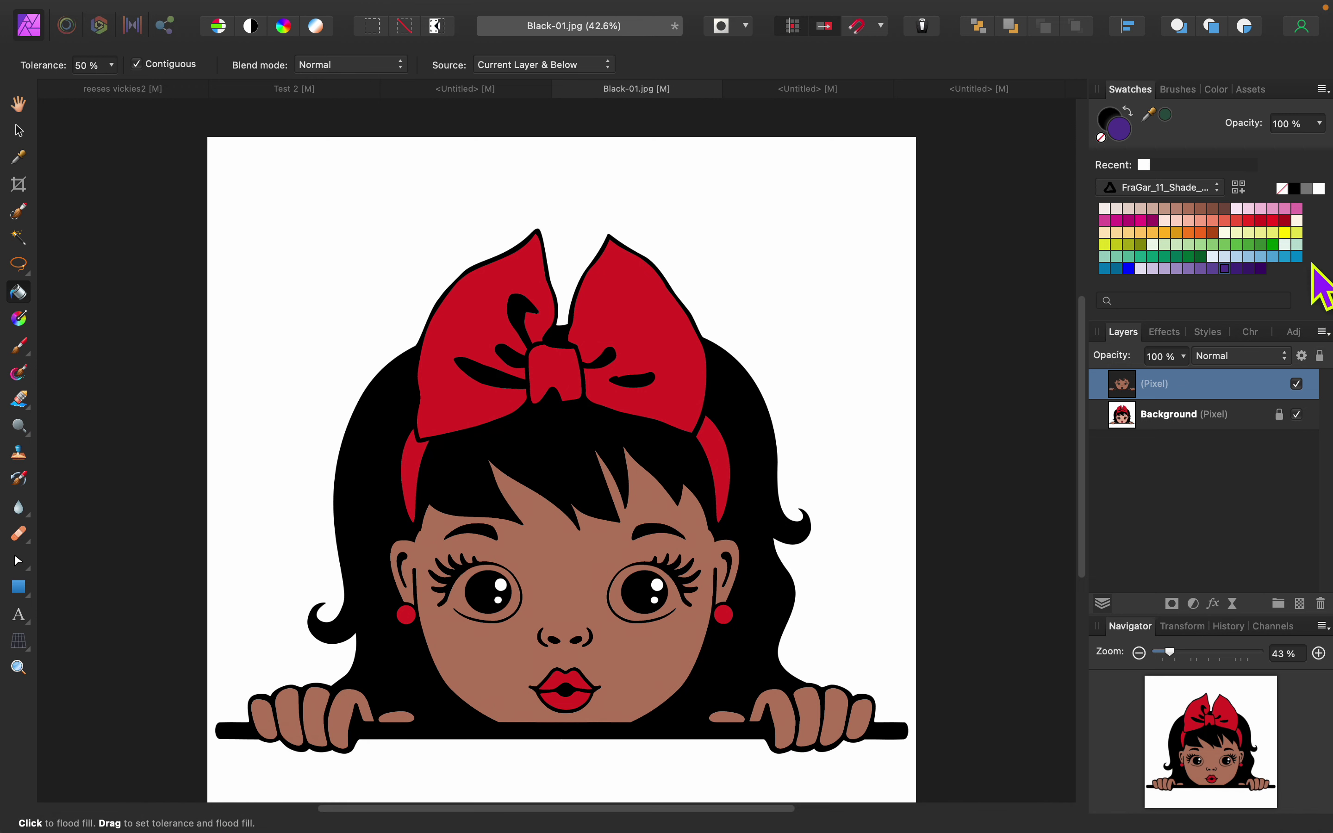
Step: Flood-fill both loops of the bow with a medium purple swatch
left_click(1212, 268)
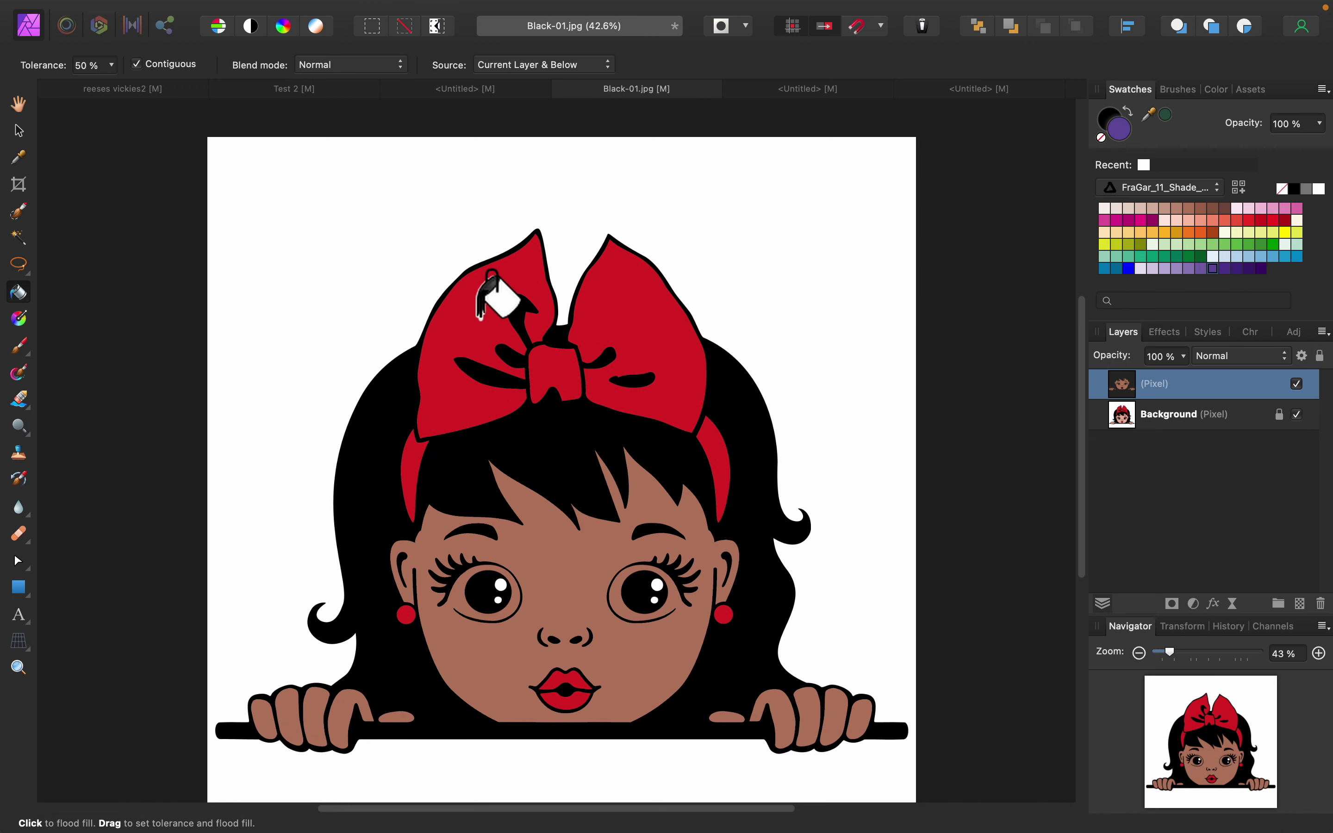
left_click(609, 292)
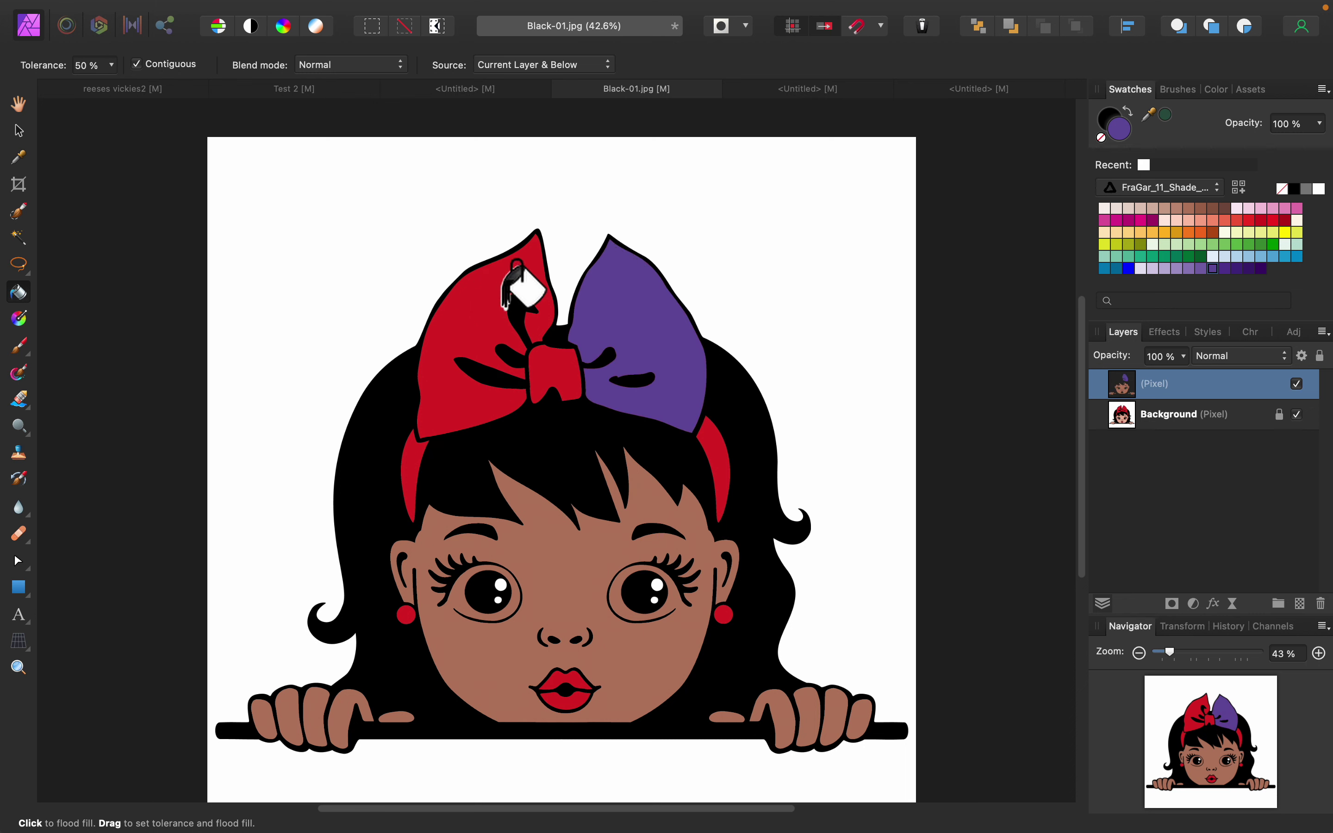
left_click(494, 309)
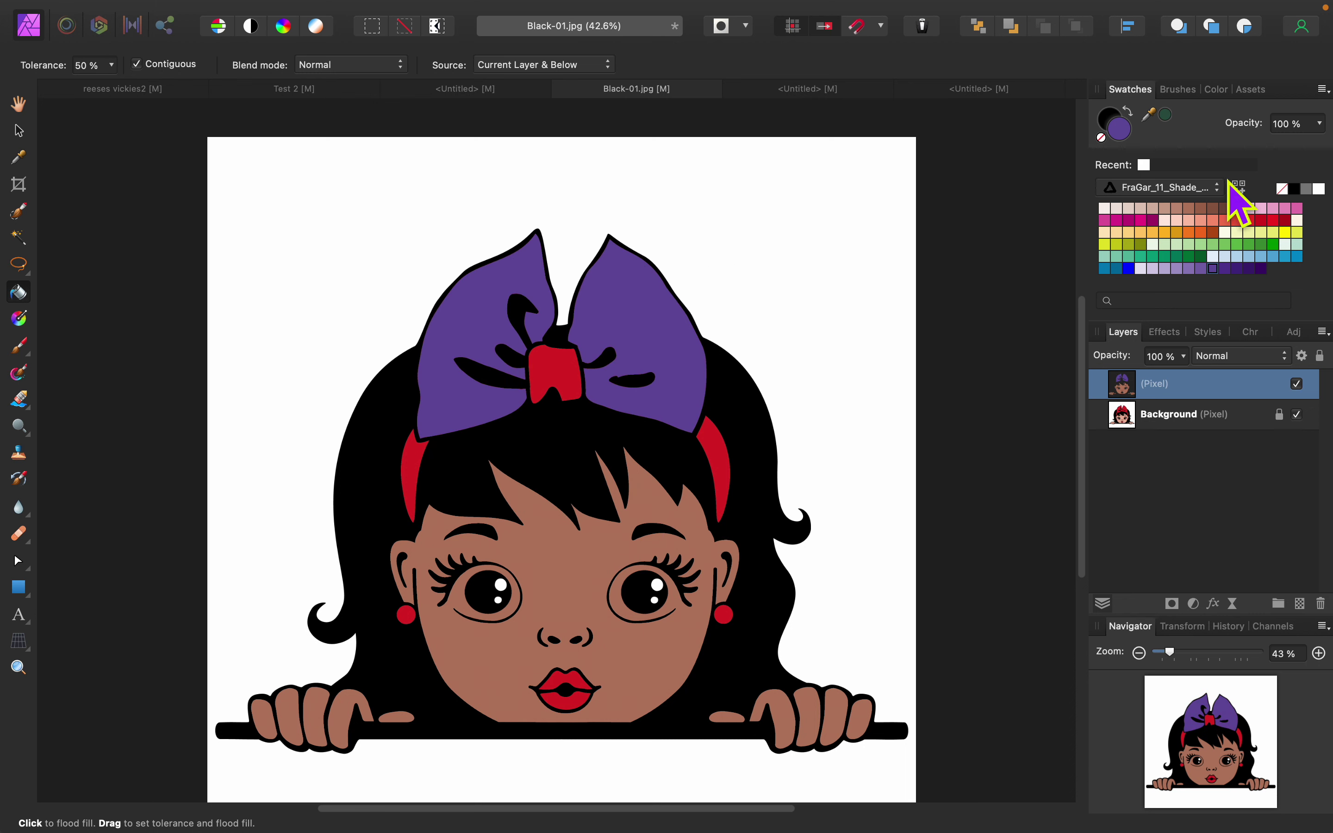
Step: Flood-fill the bow's knot, both visible headband sections and both earrings with pink
left_click(1296, 207)
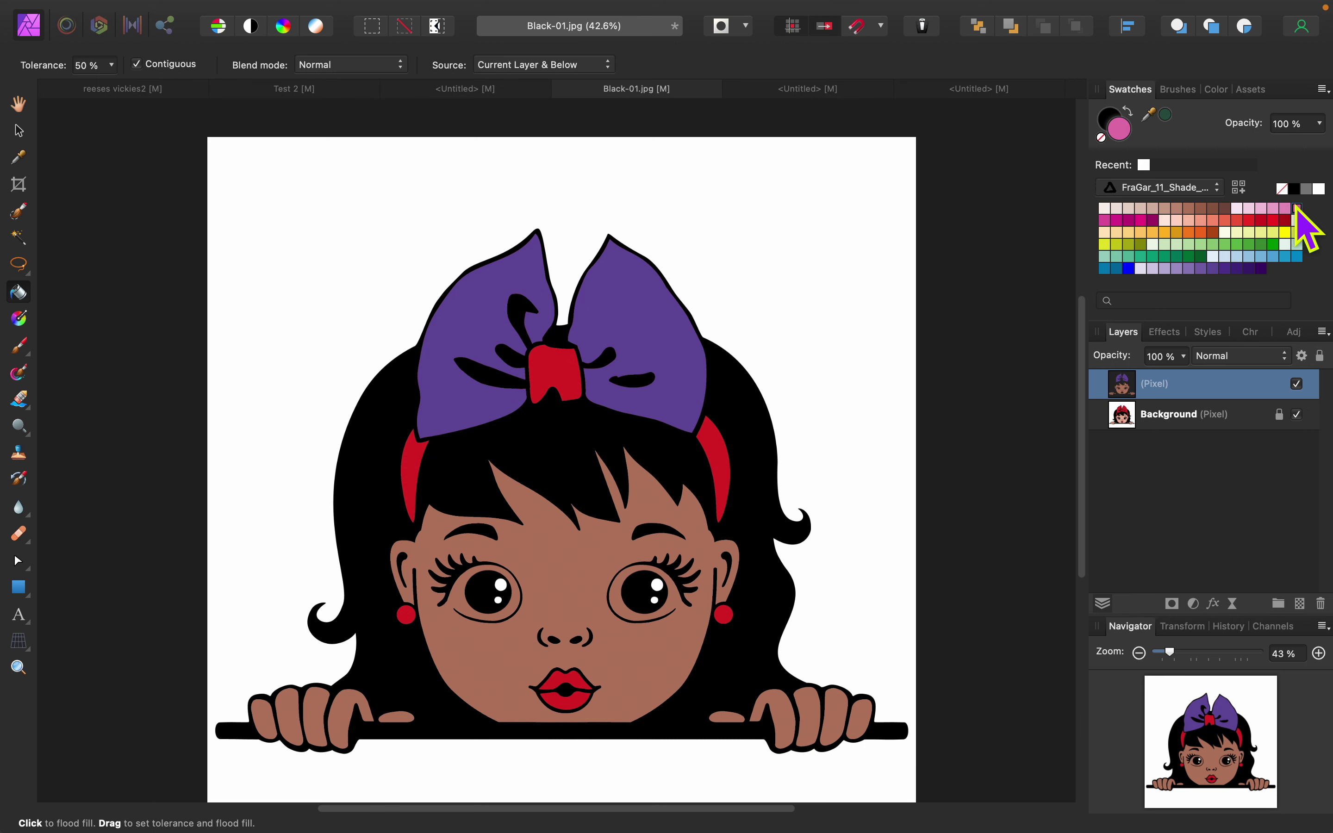
left_click(557, 377)
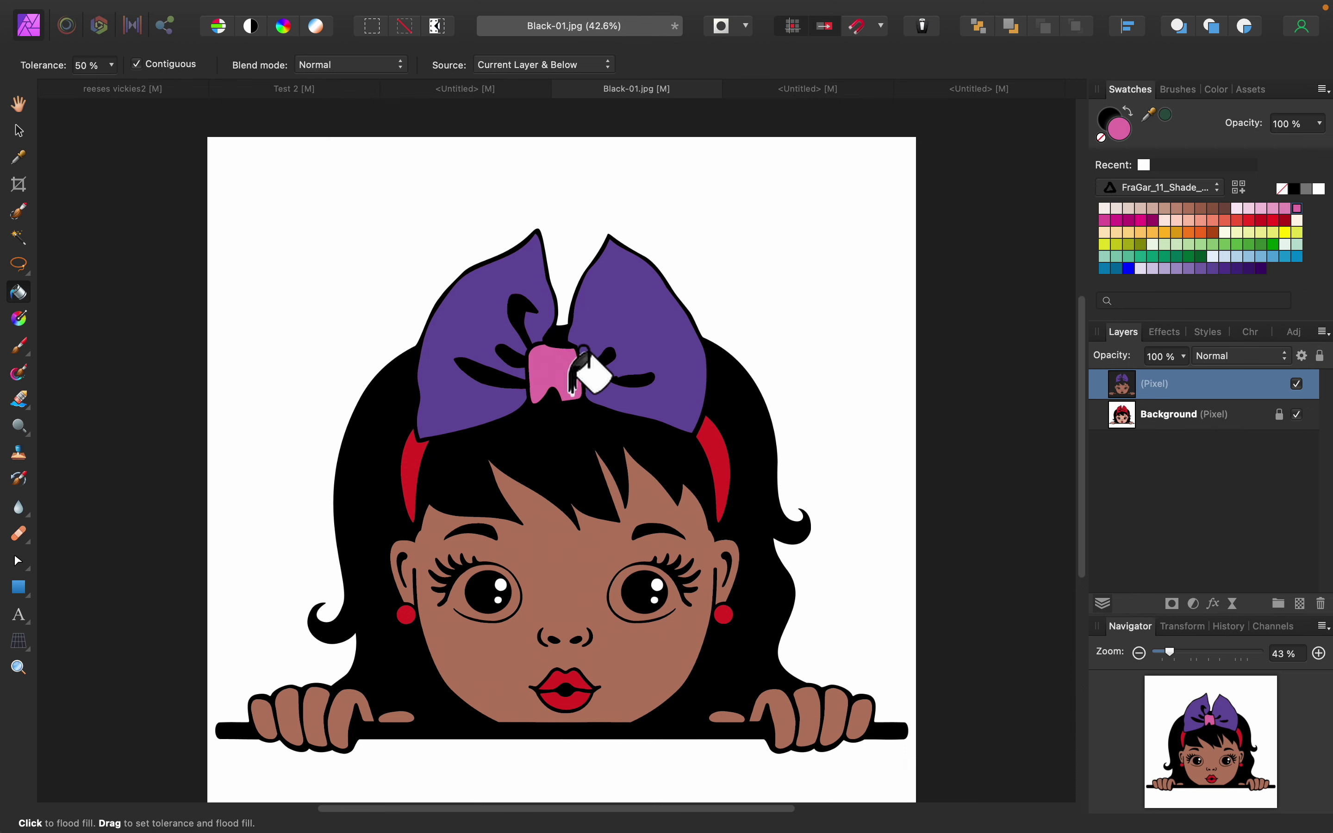
left_click(719, 462)
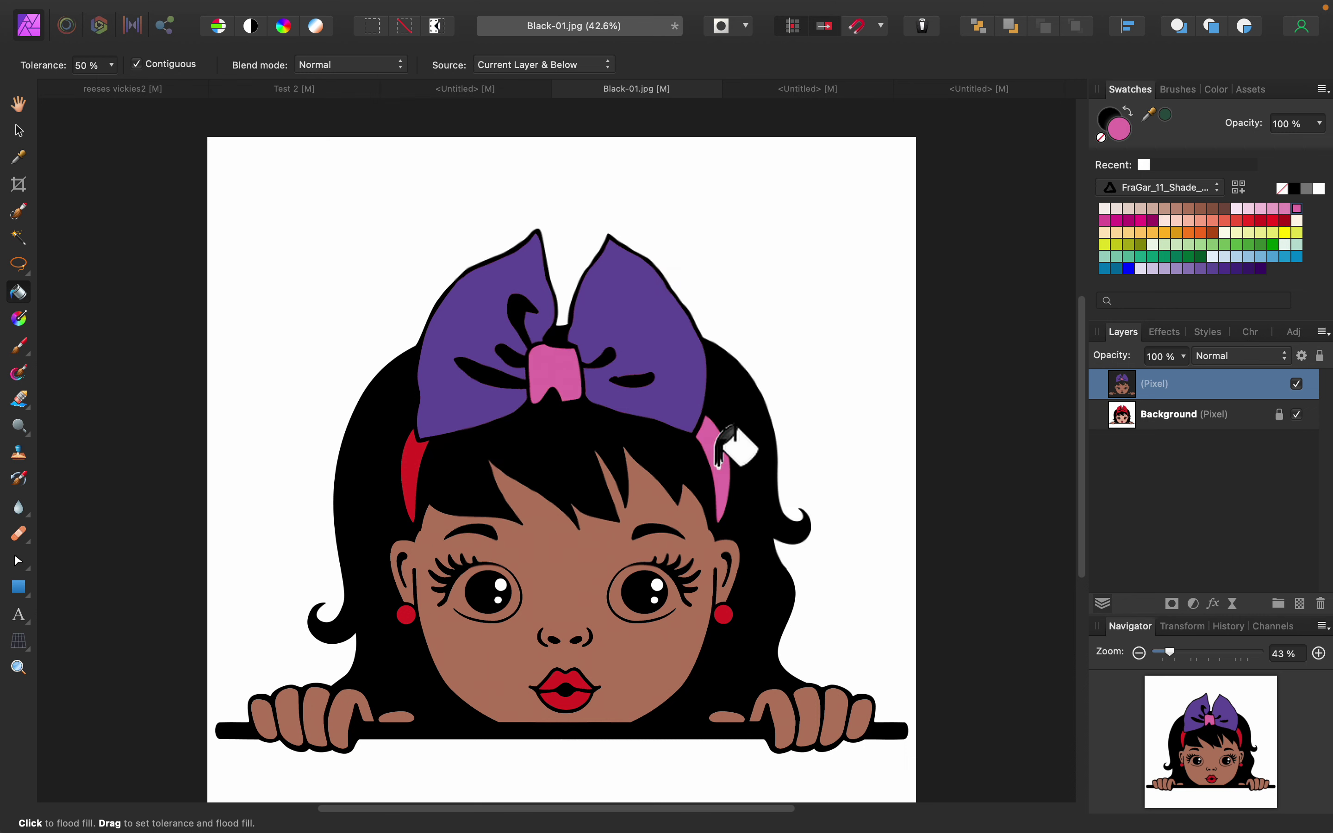
left_click(408, 488)
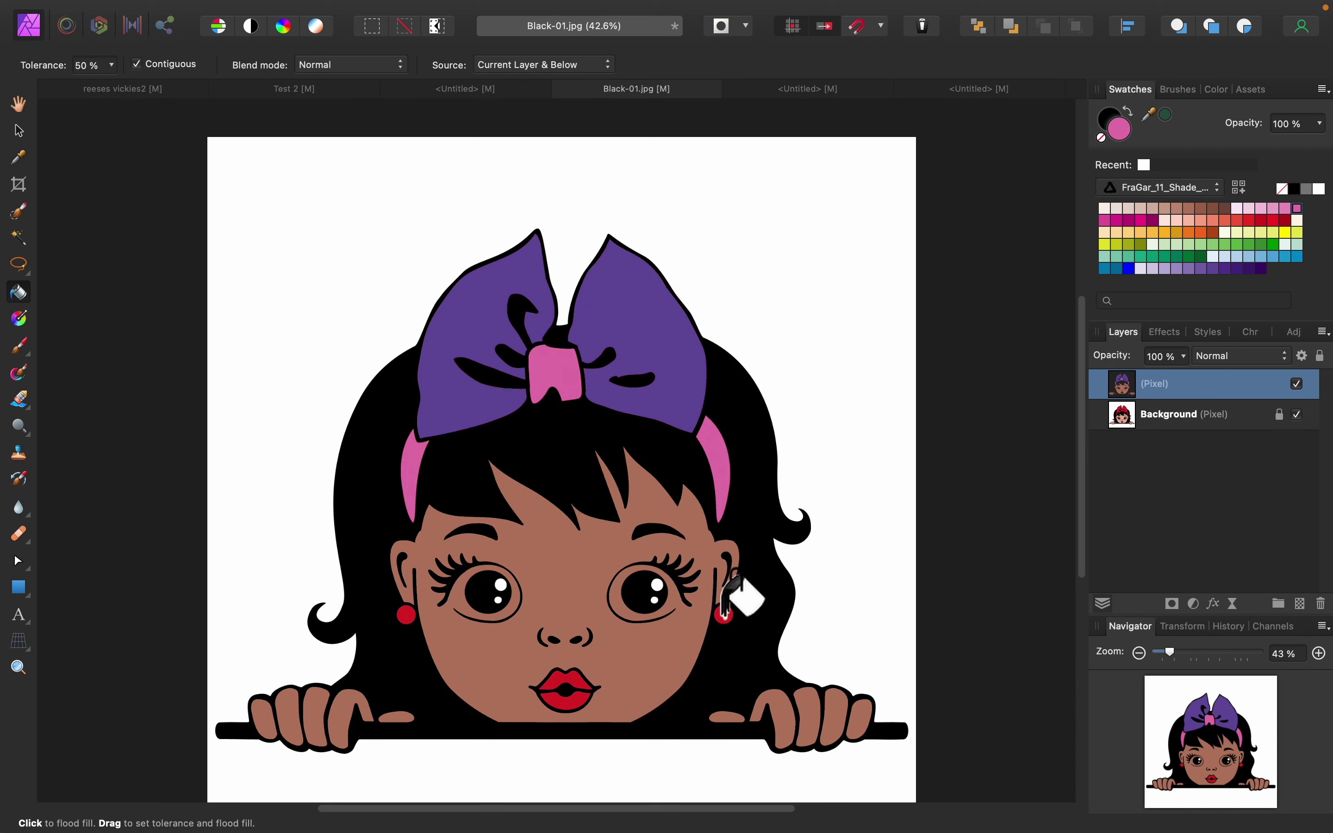
left_click(406, 615)
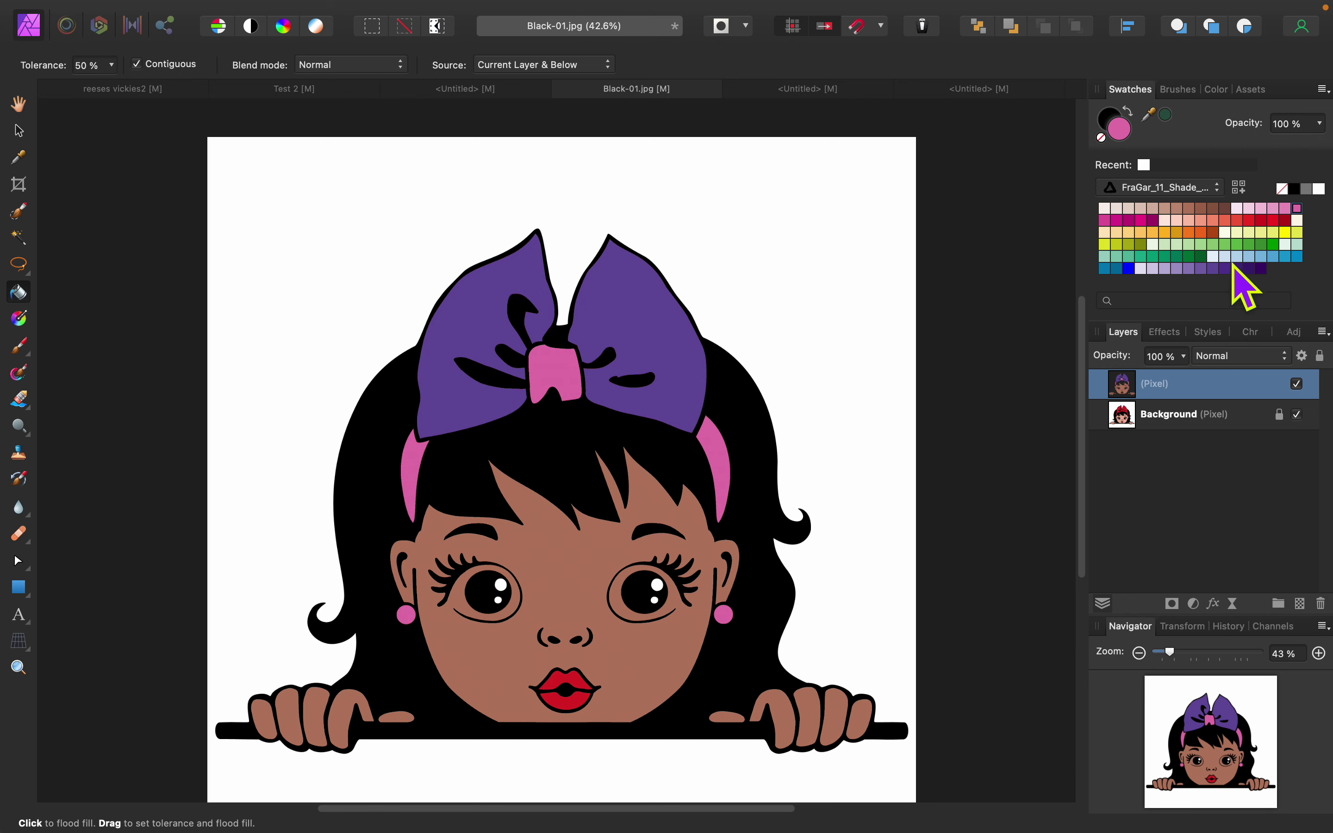
Step: Flood-fill the girl's lips with the bow's medium purple, and hide the fill layer to reveal the original artwork
left_click(1213, 269)
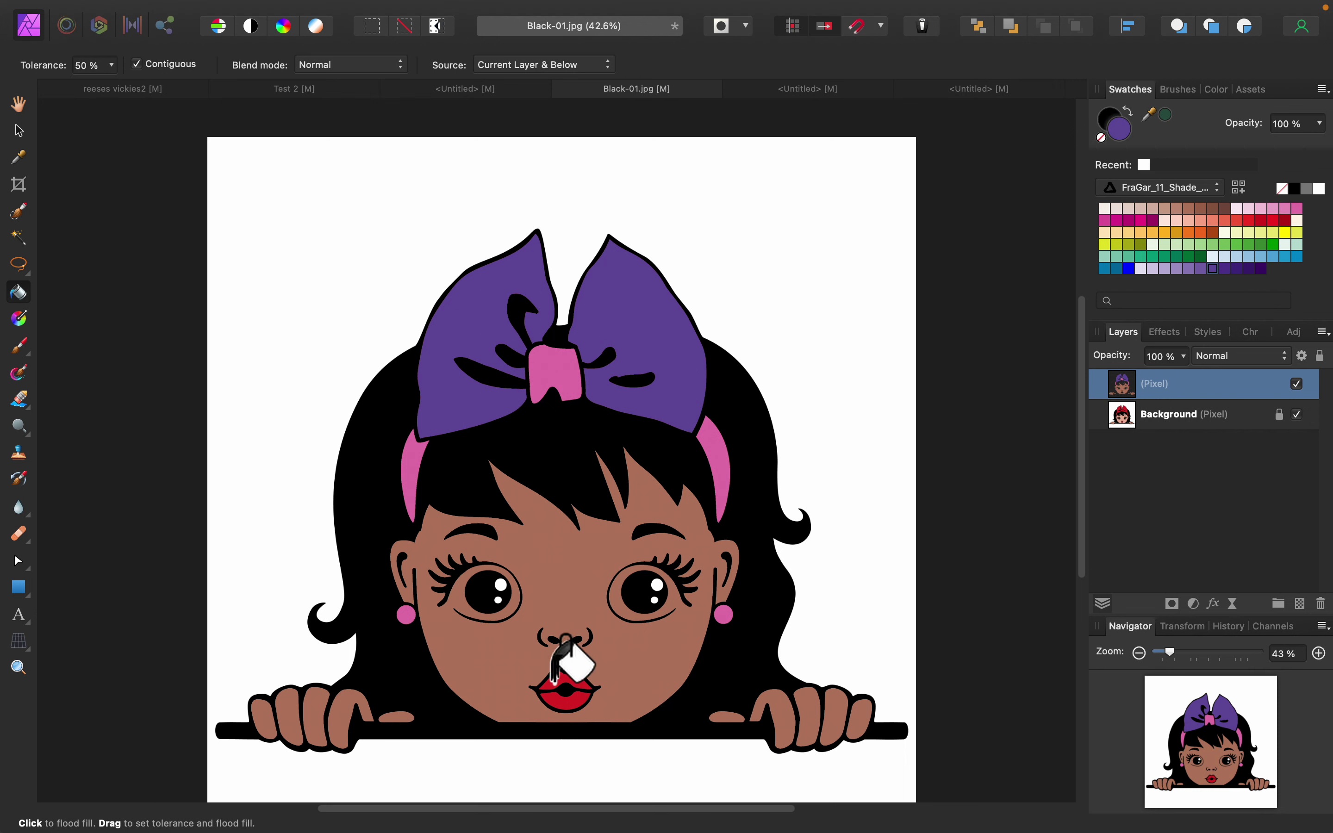
left_click(556, 682)
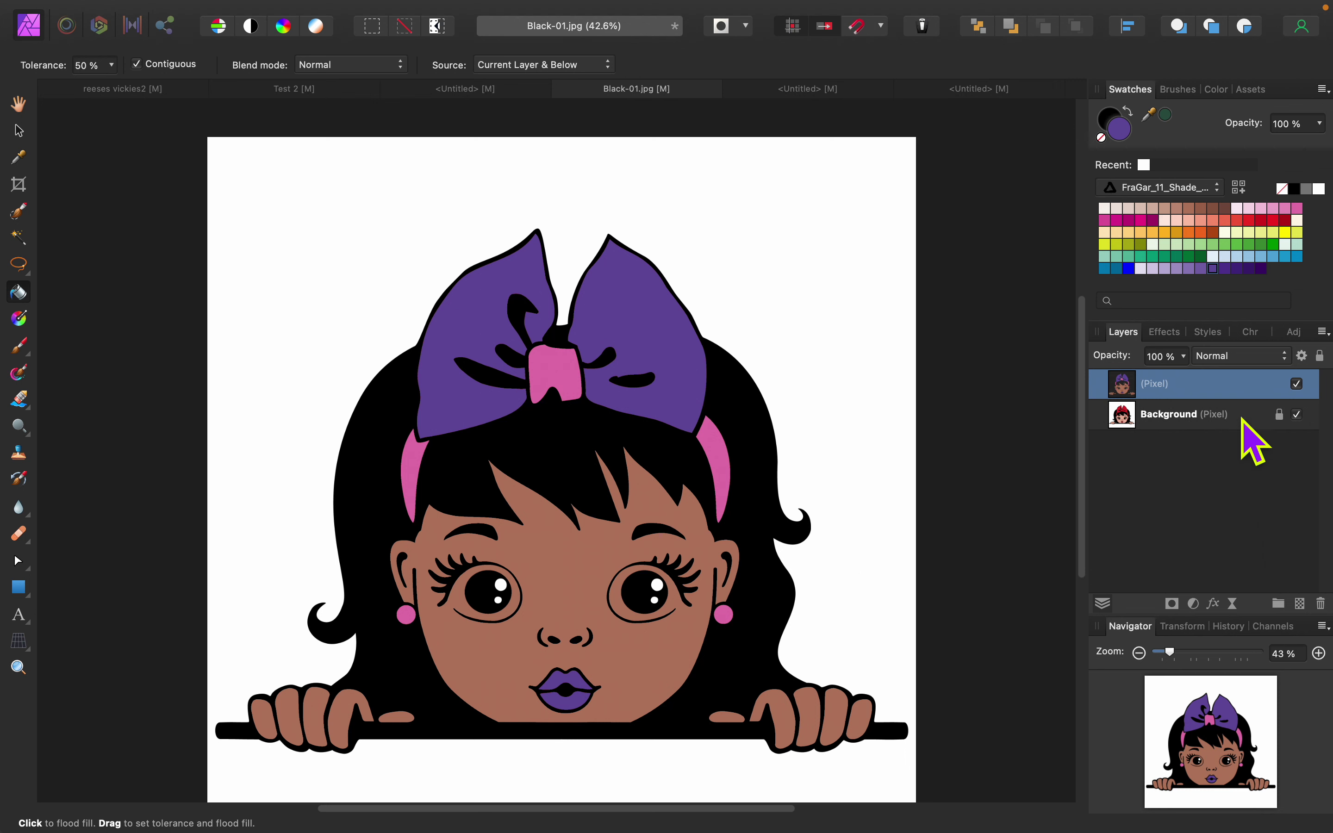
left_click(1296, 385)
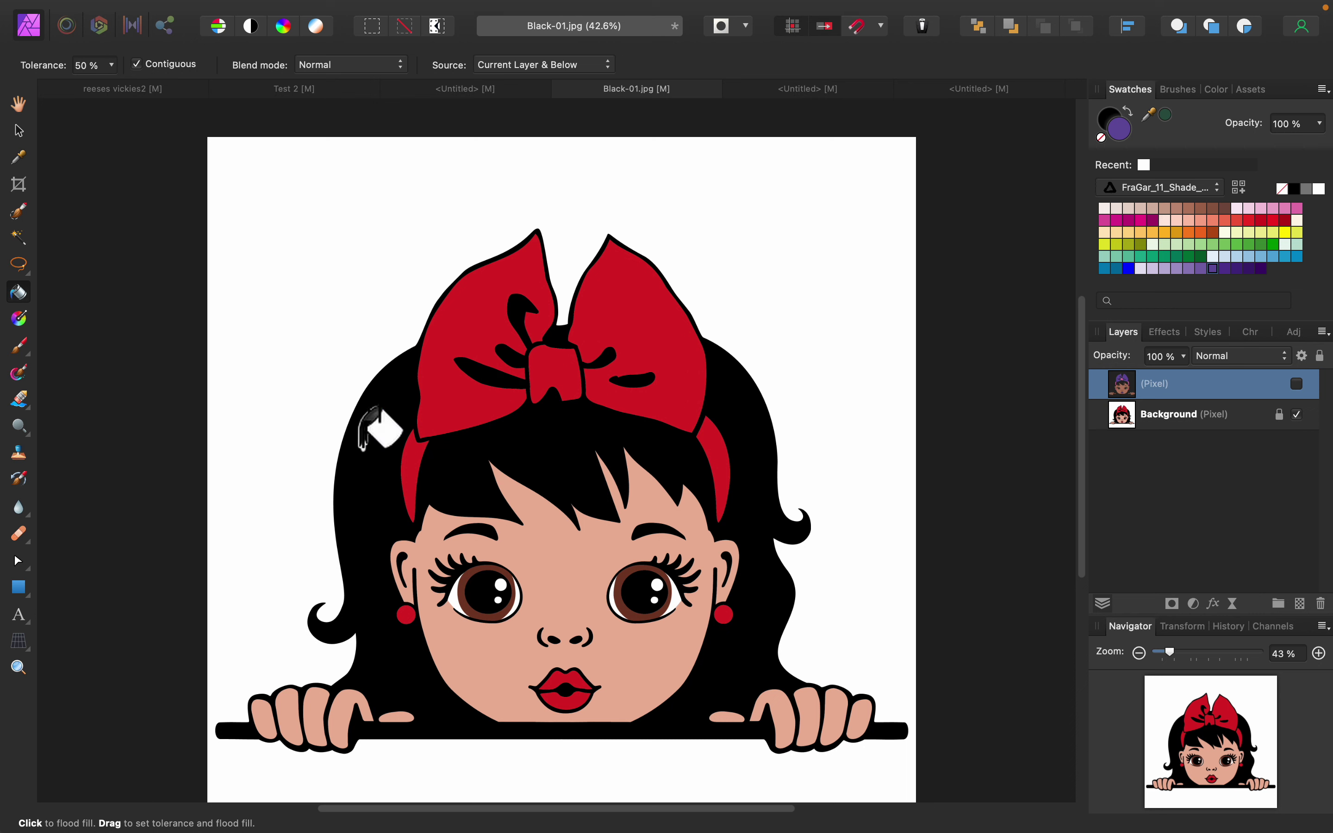
Step: Activate the Selection Brush and choose the size 16 soft round brush from the Basic brush category
left_click(18, 213)
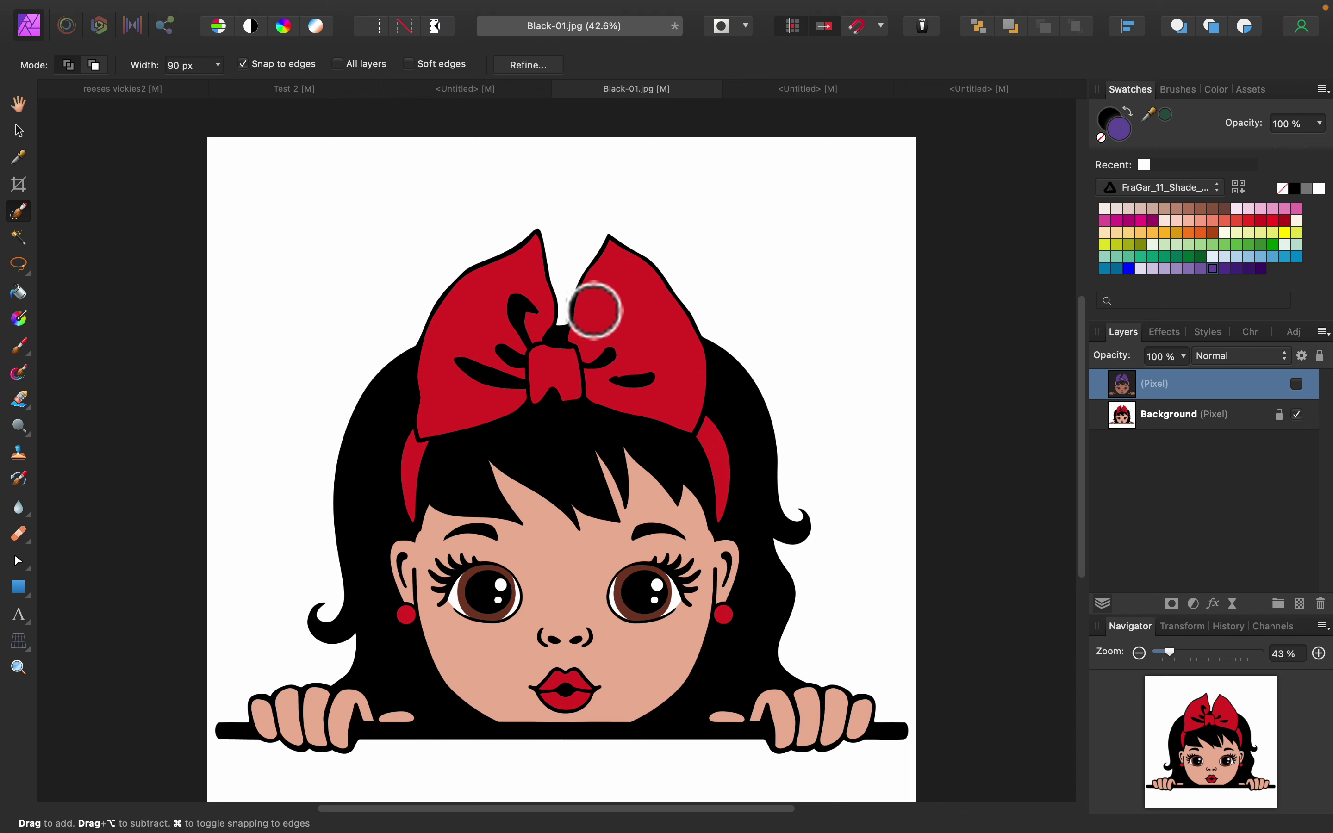
left_click(1178, 90)
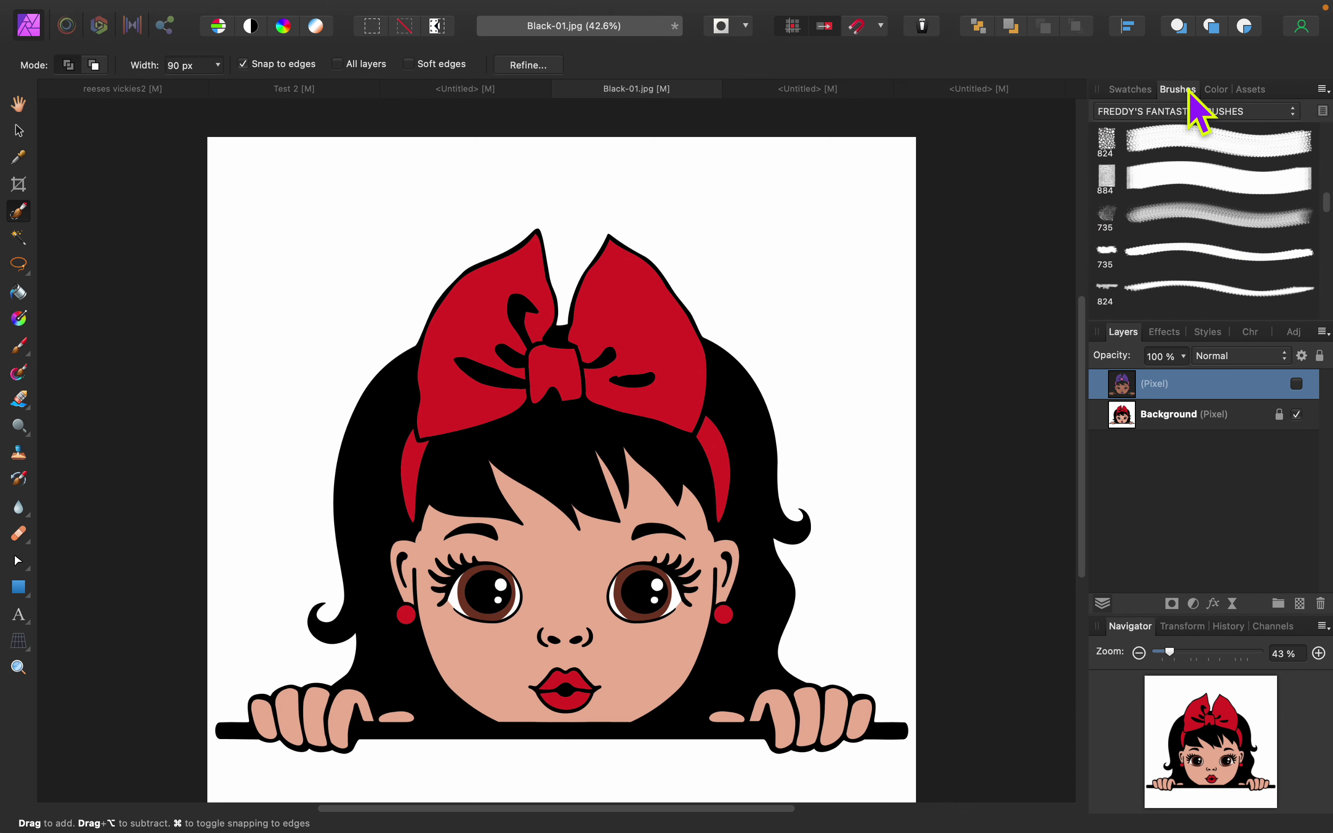
left_click(1210, 111)
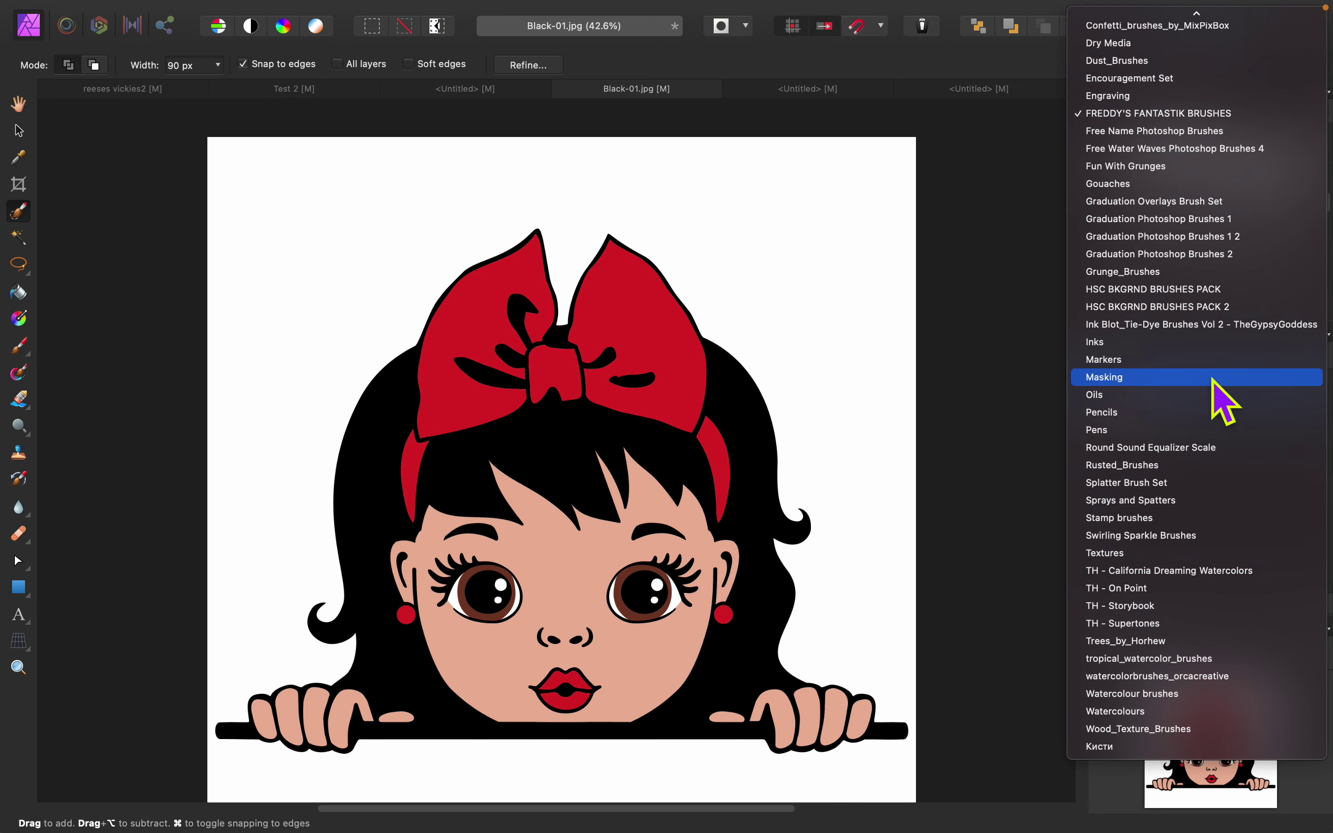
scroll(1205, 375, "up", 10)
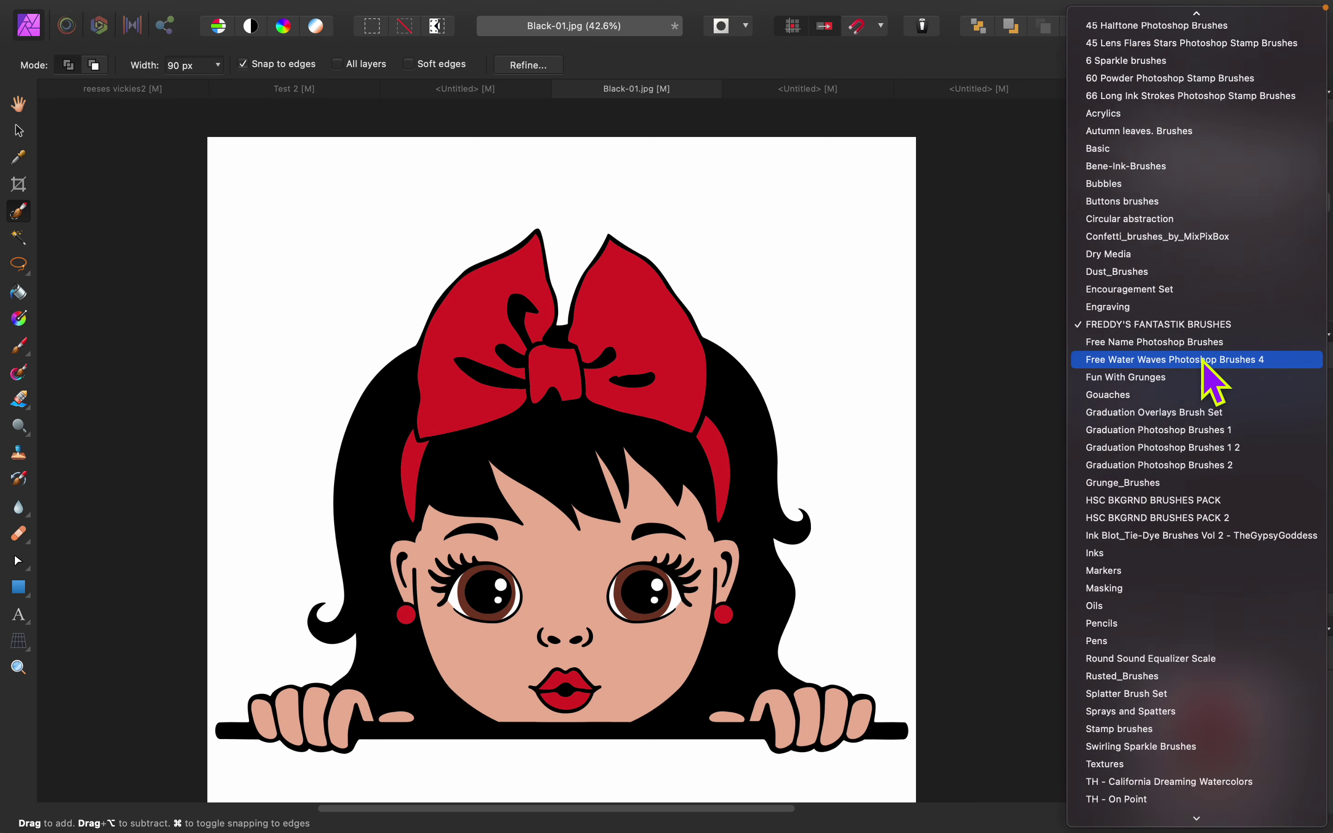
scroll(1213, 382, "up", 3)
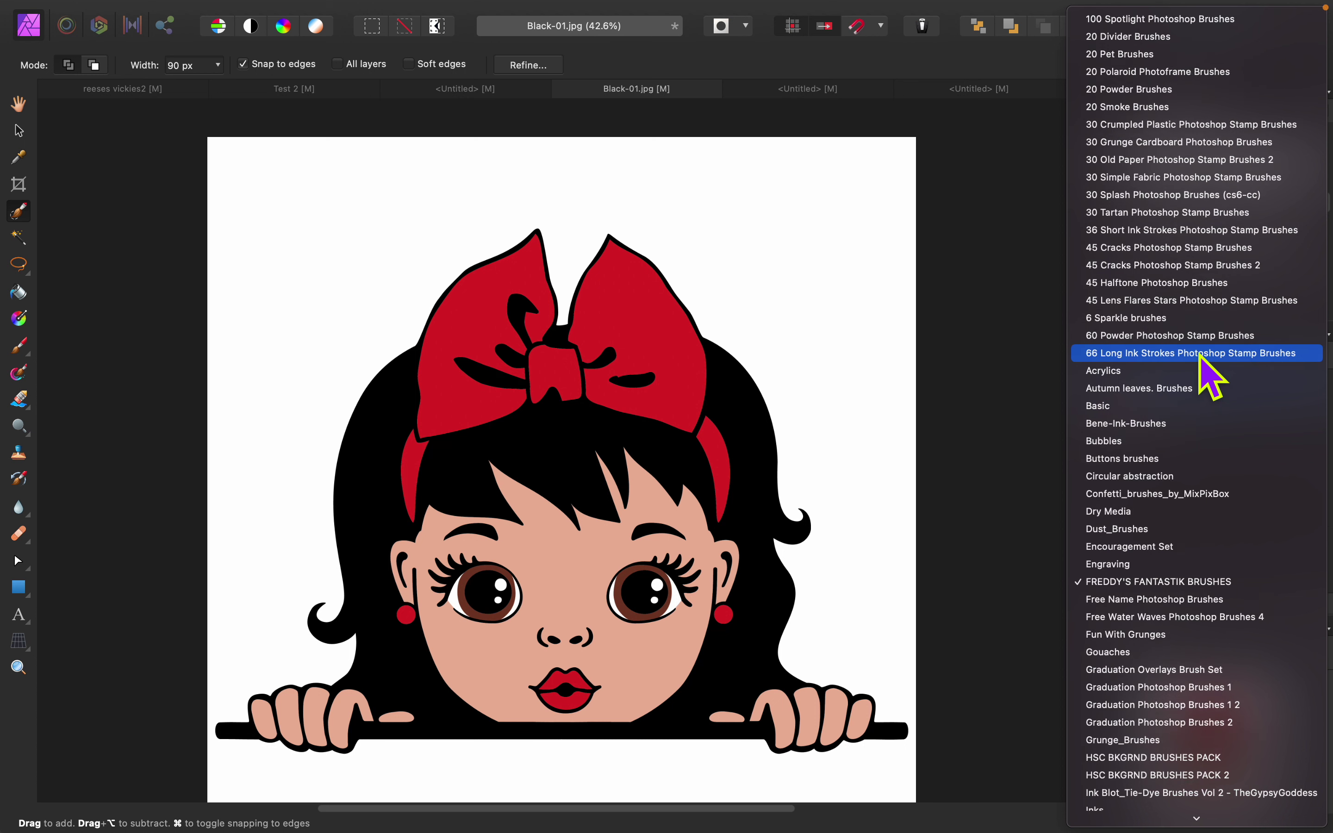
scroll(1201, 358, "down", 2)
left_click(1201, 370)
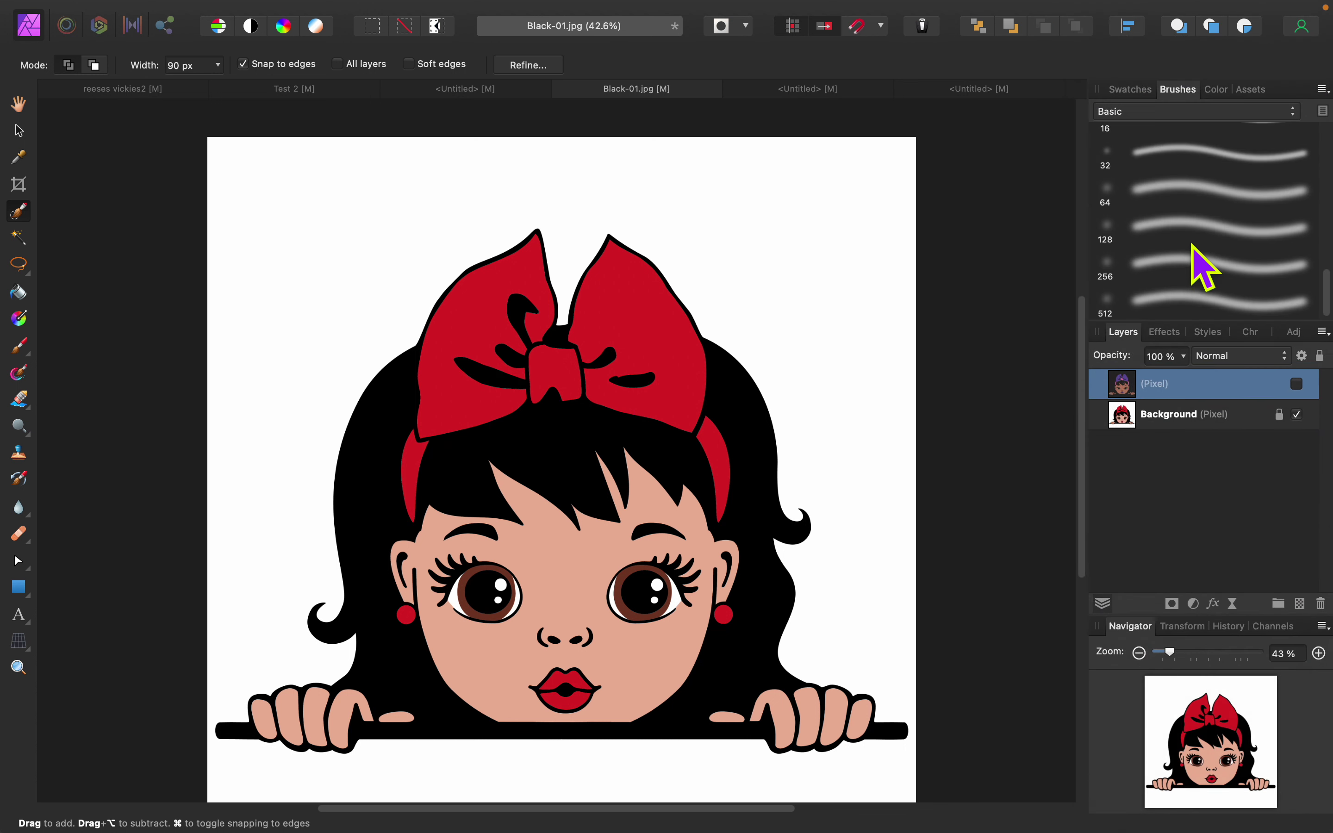
scroll(1195, 249, "up", 3)
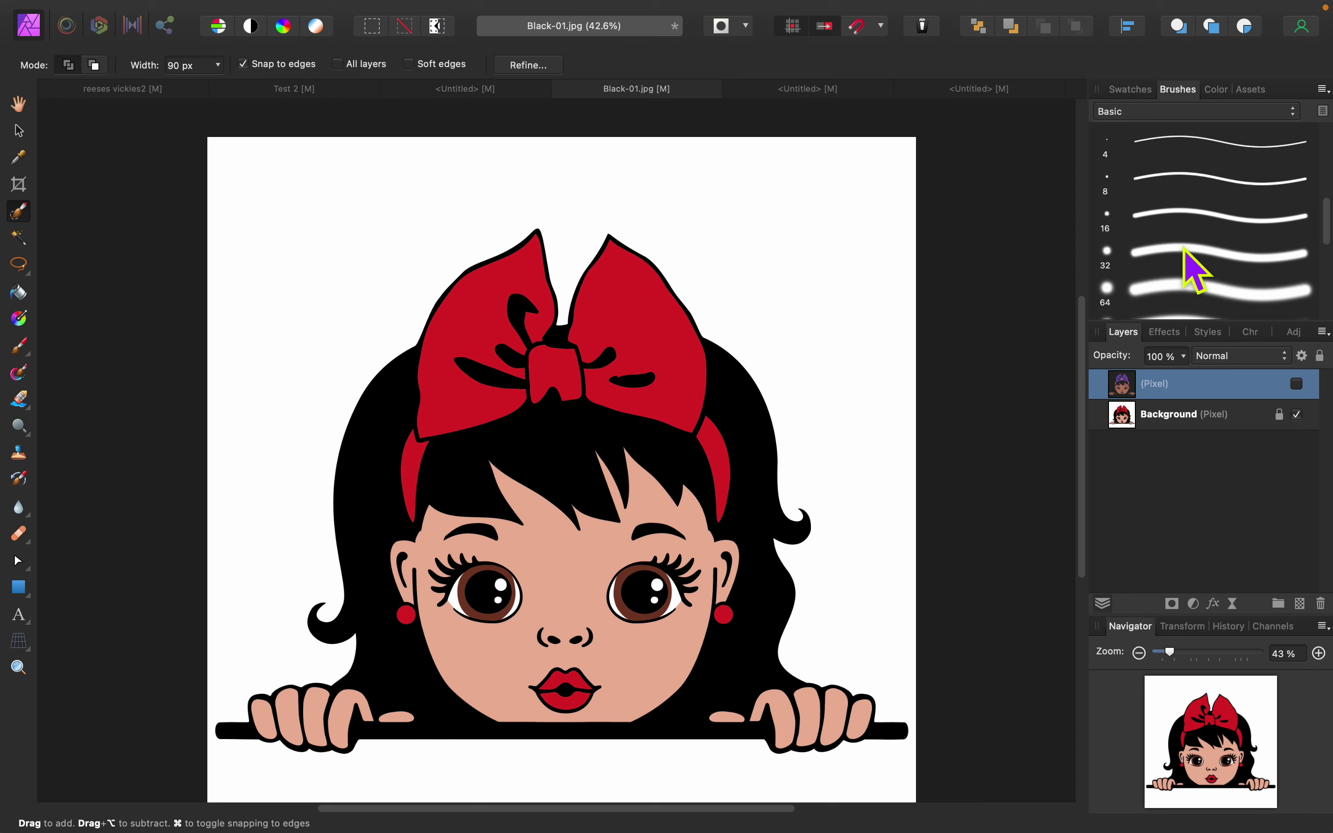
left_click(1185, 216)
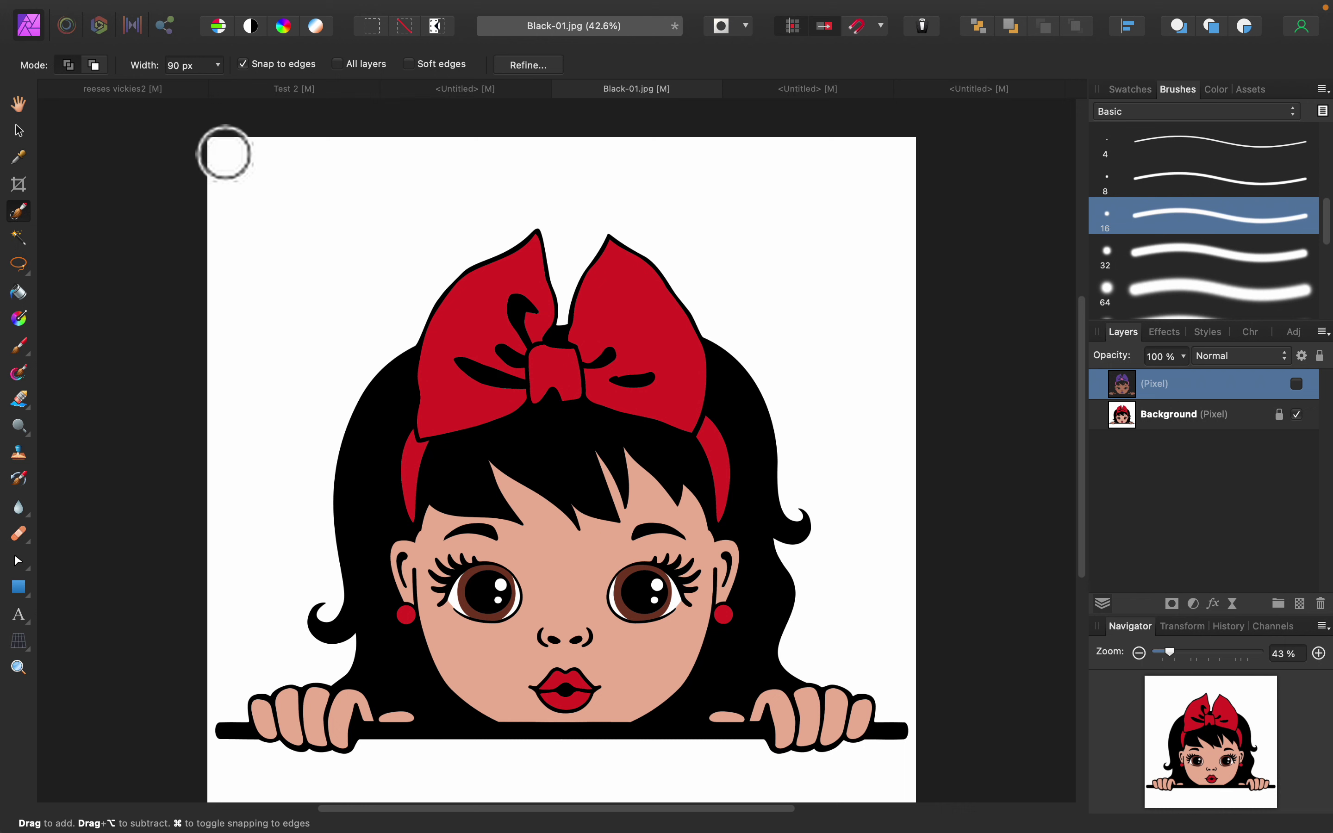
Step: Set the Selection Brush width to 29 px and select the whites of both eyes on the Background layer
left_click(218, 65)
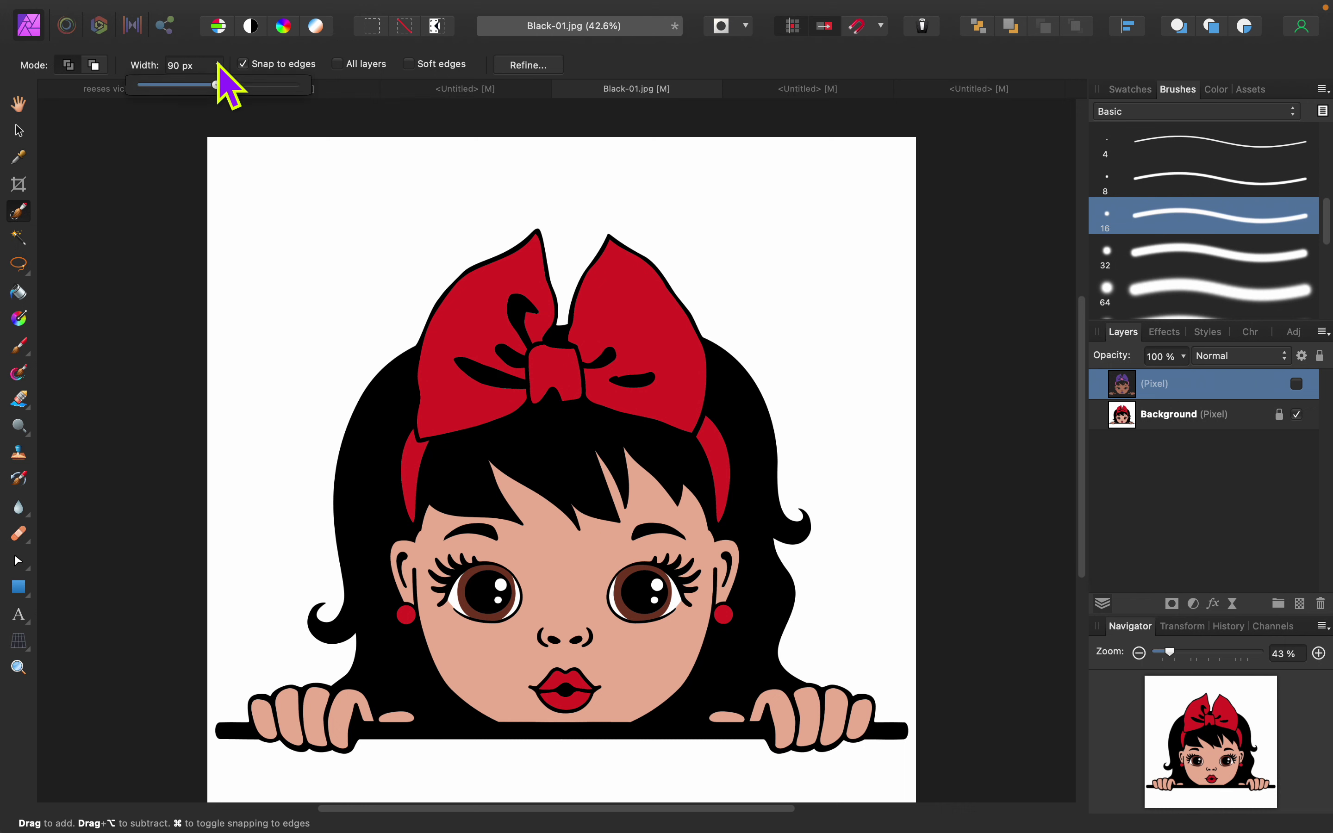
left_click_drag(214, 84, 177, 85)
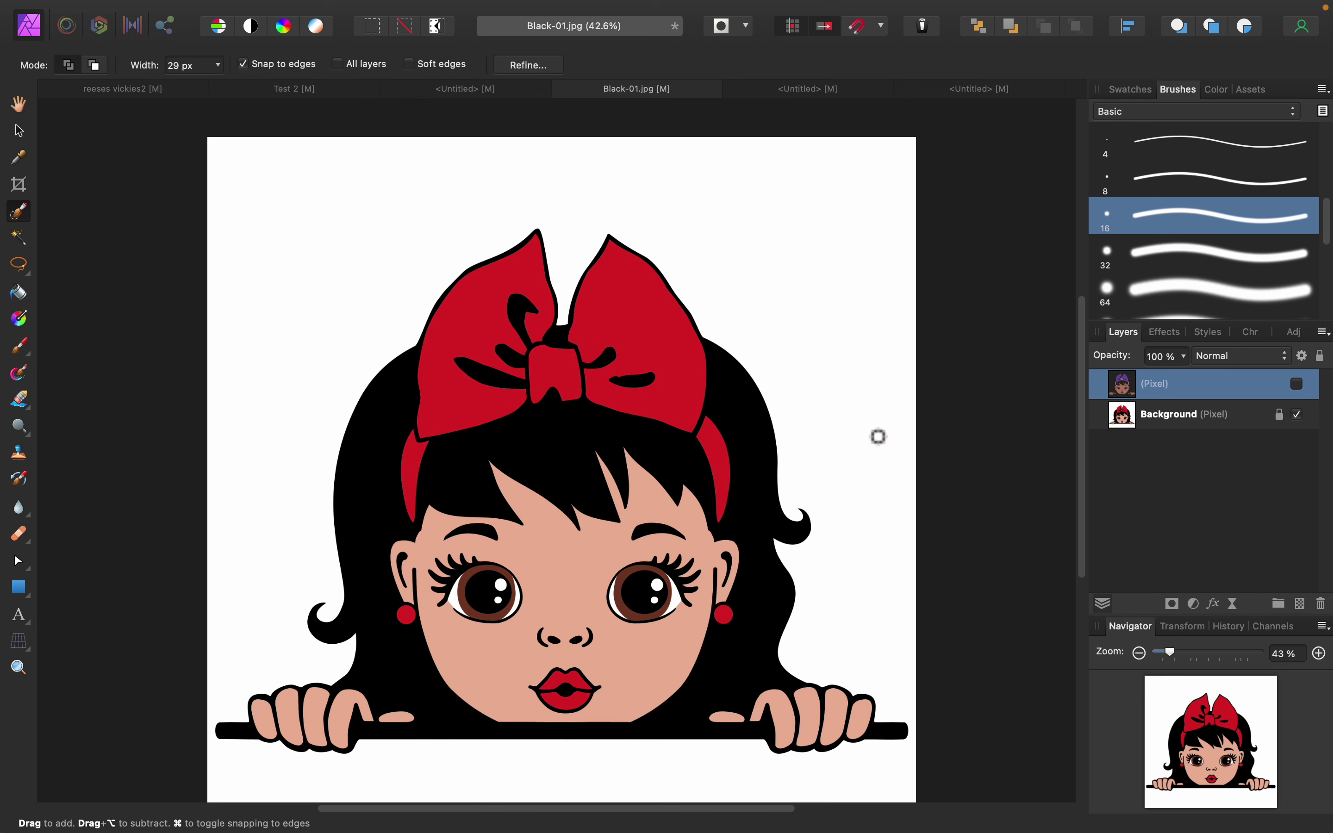
left_click(1237, 420)
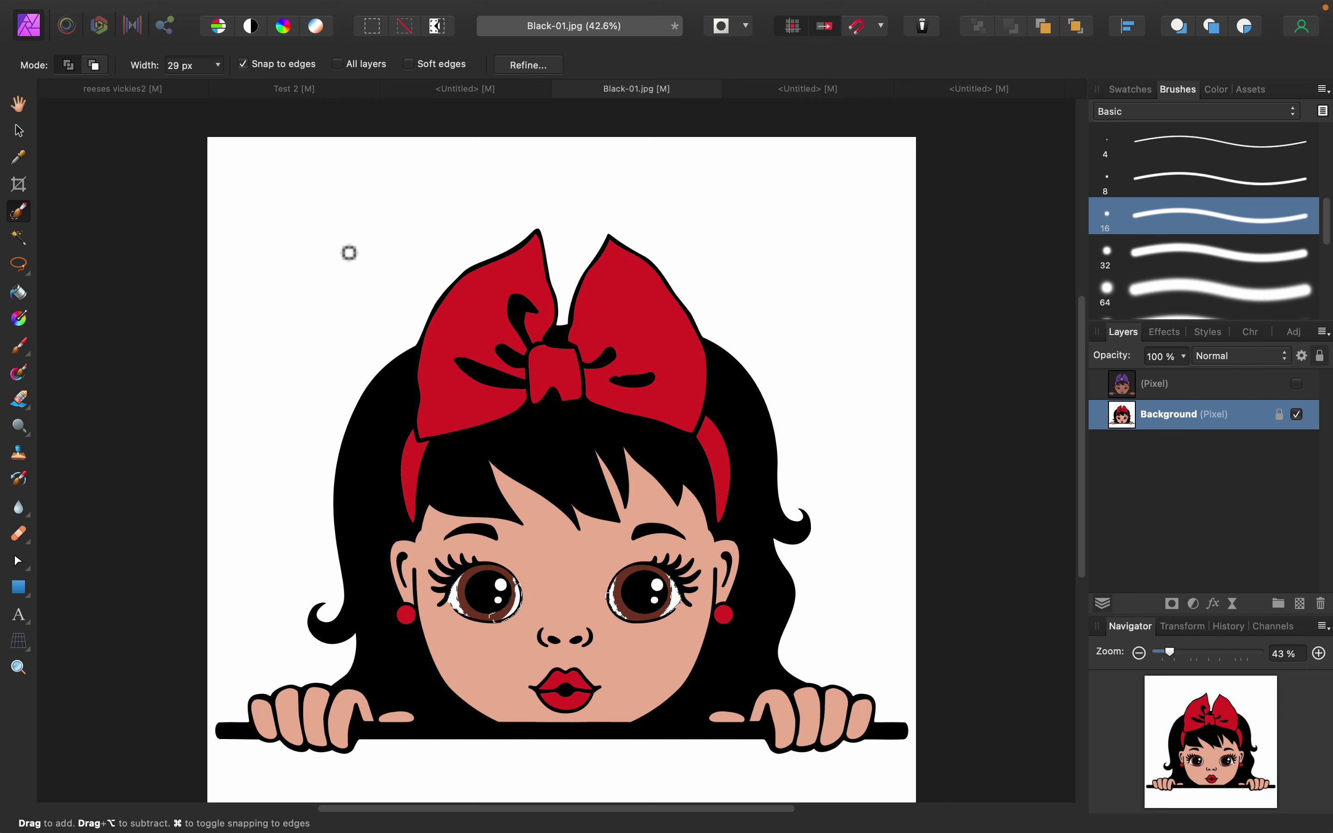
Step: Switch the Selection Brush to subtract, set its width to 19 px, and trim the selection overspill at the inner corner of the girl's eye
left_click(94, 65)
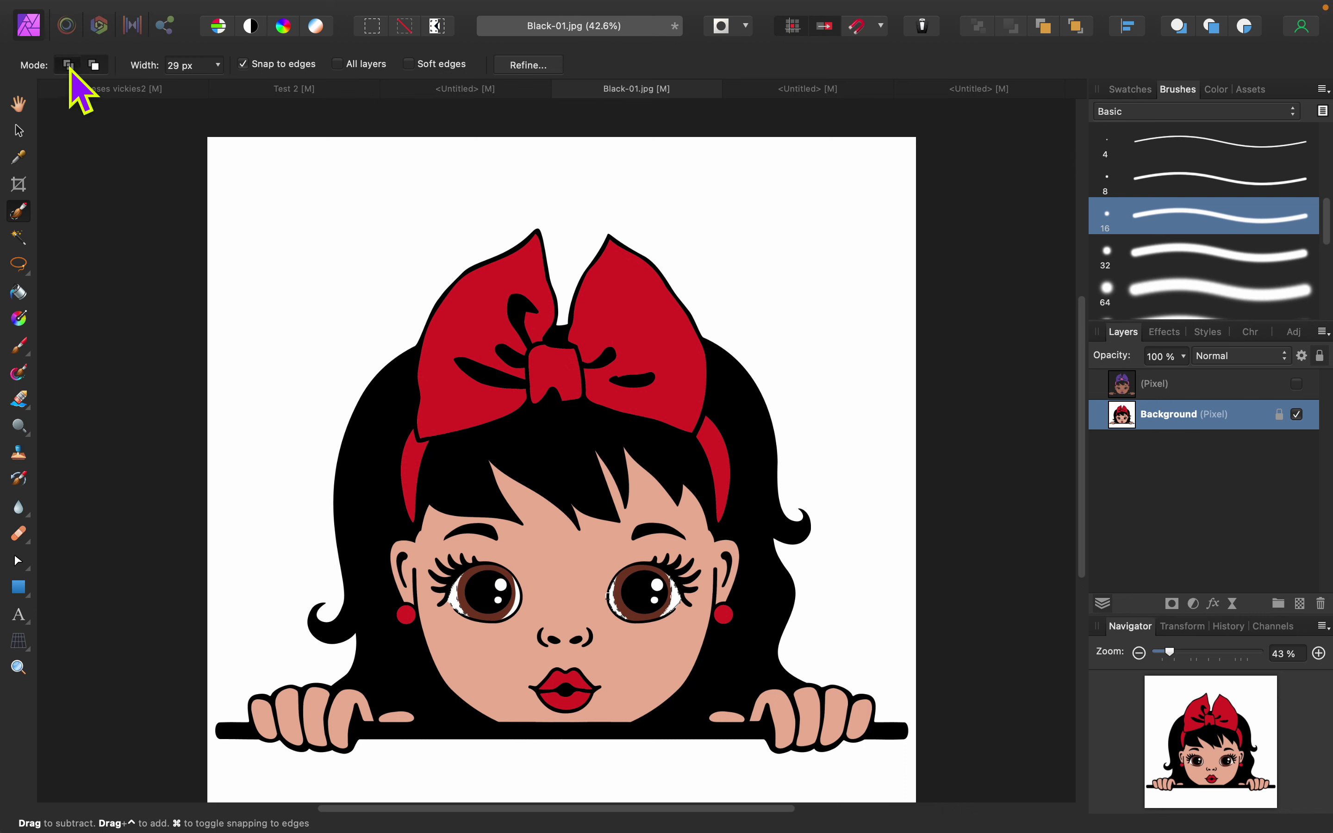
left_click(93, 65)
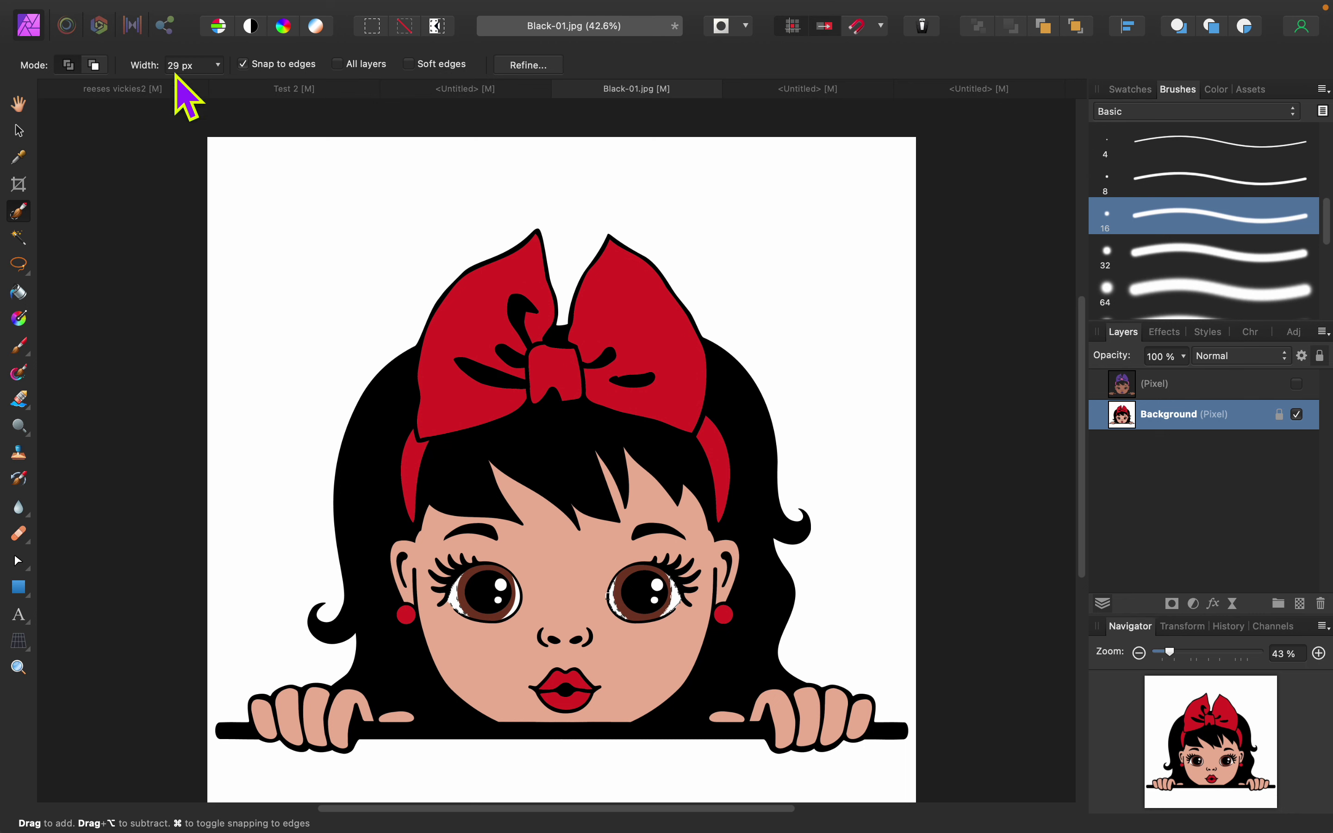
left_click(218, 65)
left_click_drag(216, 85, 203, 85)
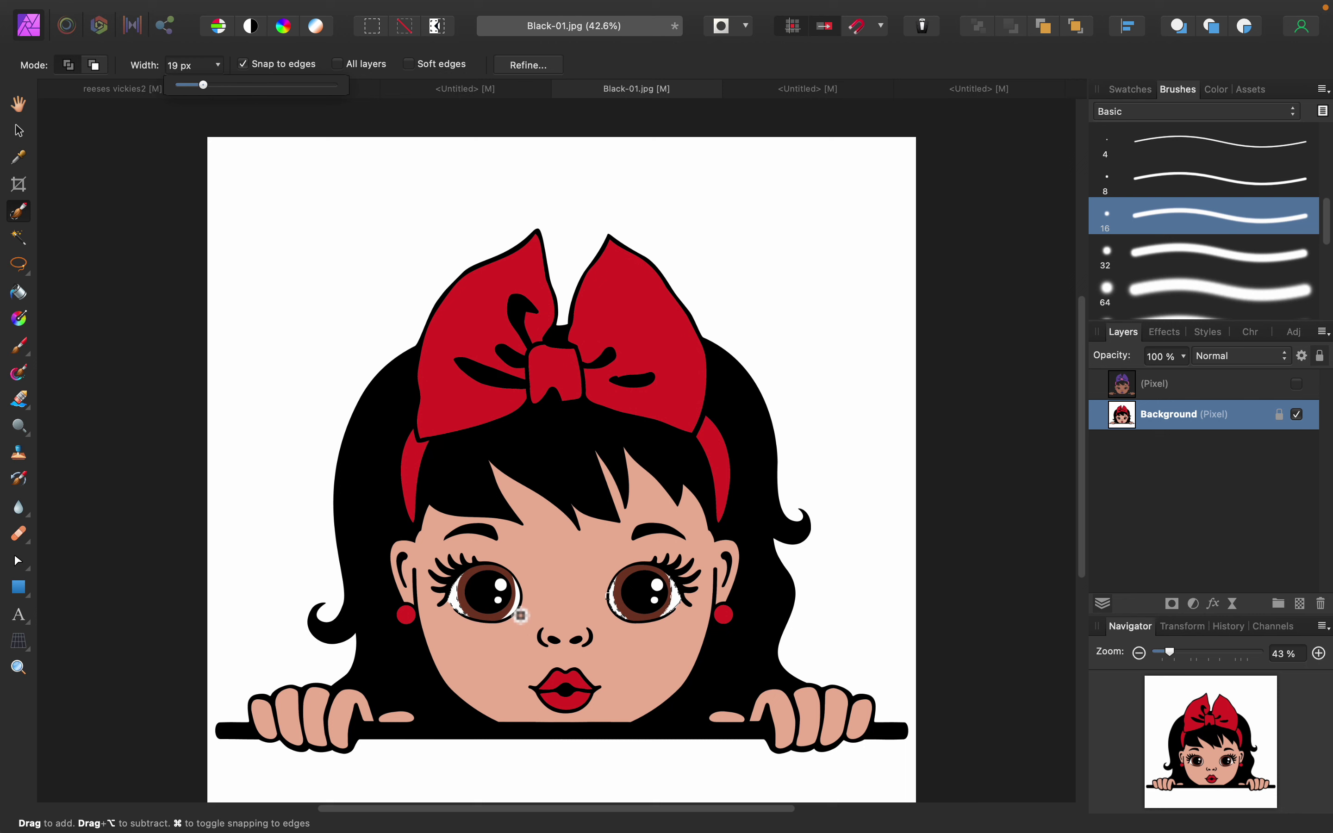
left_click(515, 603)
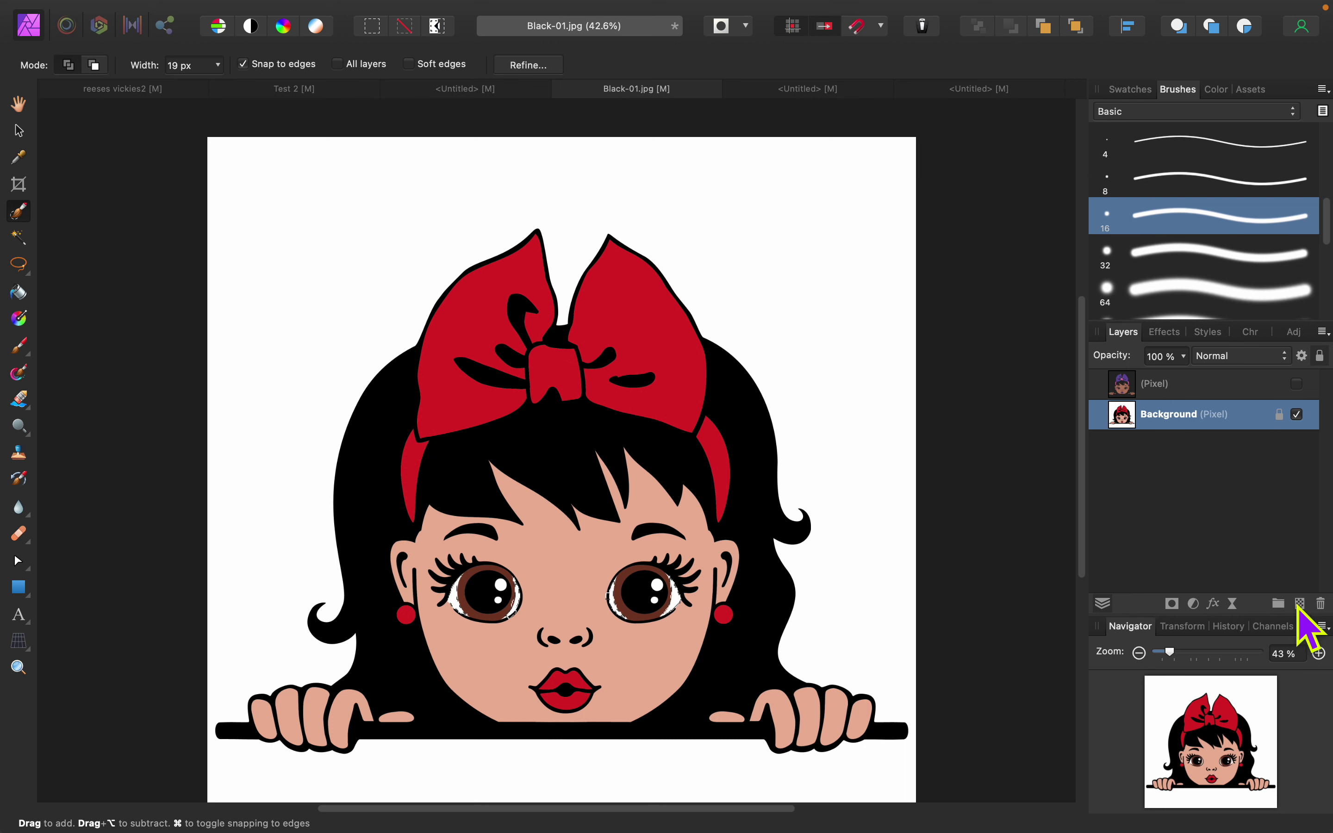
Step: Add a pixel layer above the recoloured layer and flood-fill the selected whites of both eyes with white
left_click(1240, 385)
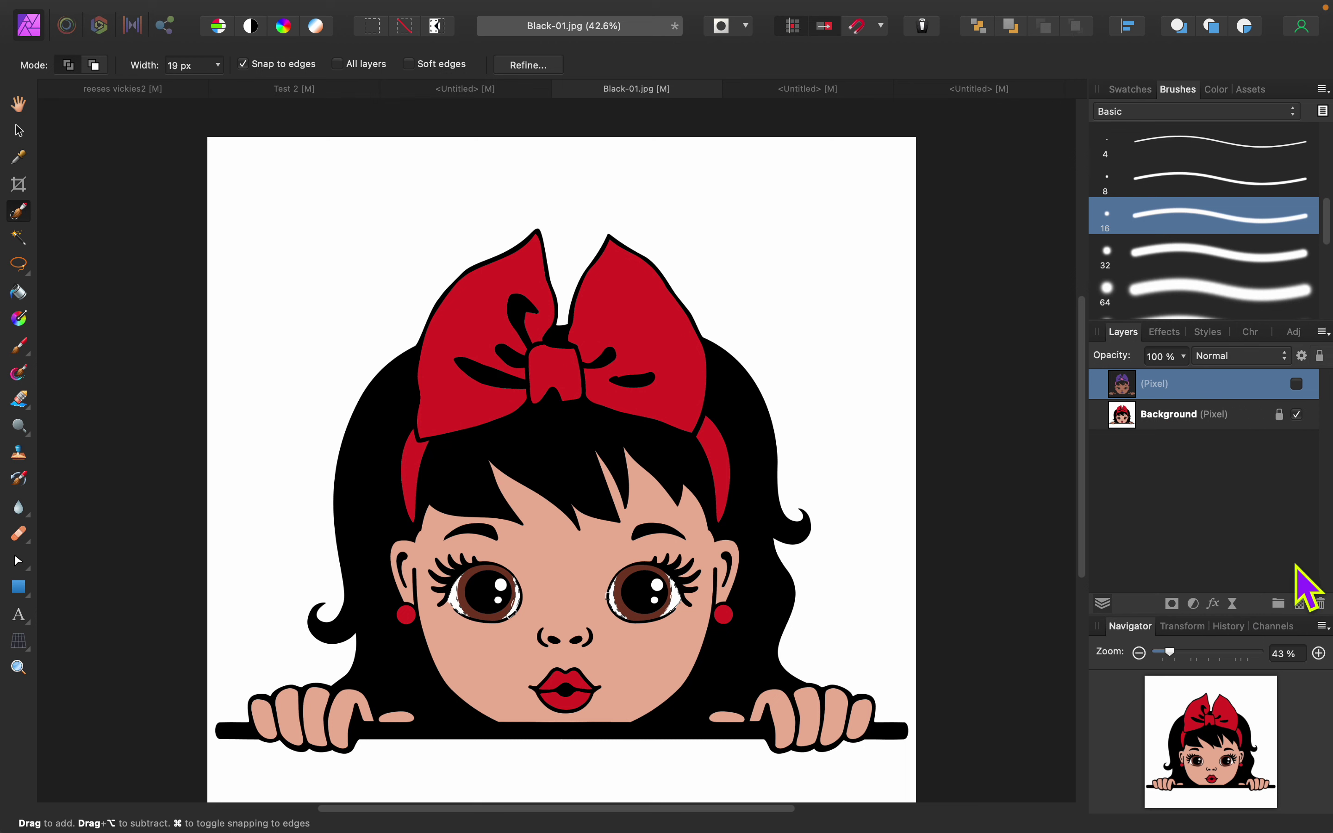
left_click(1301, 604)
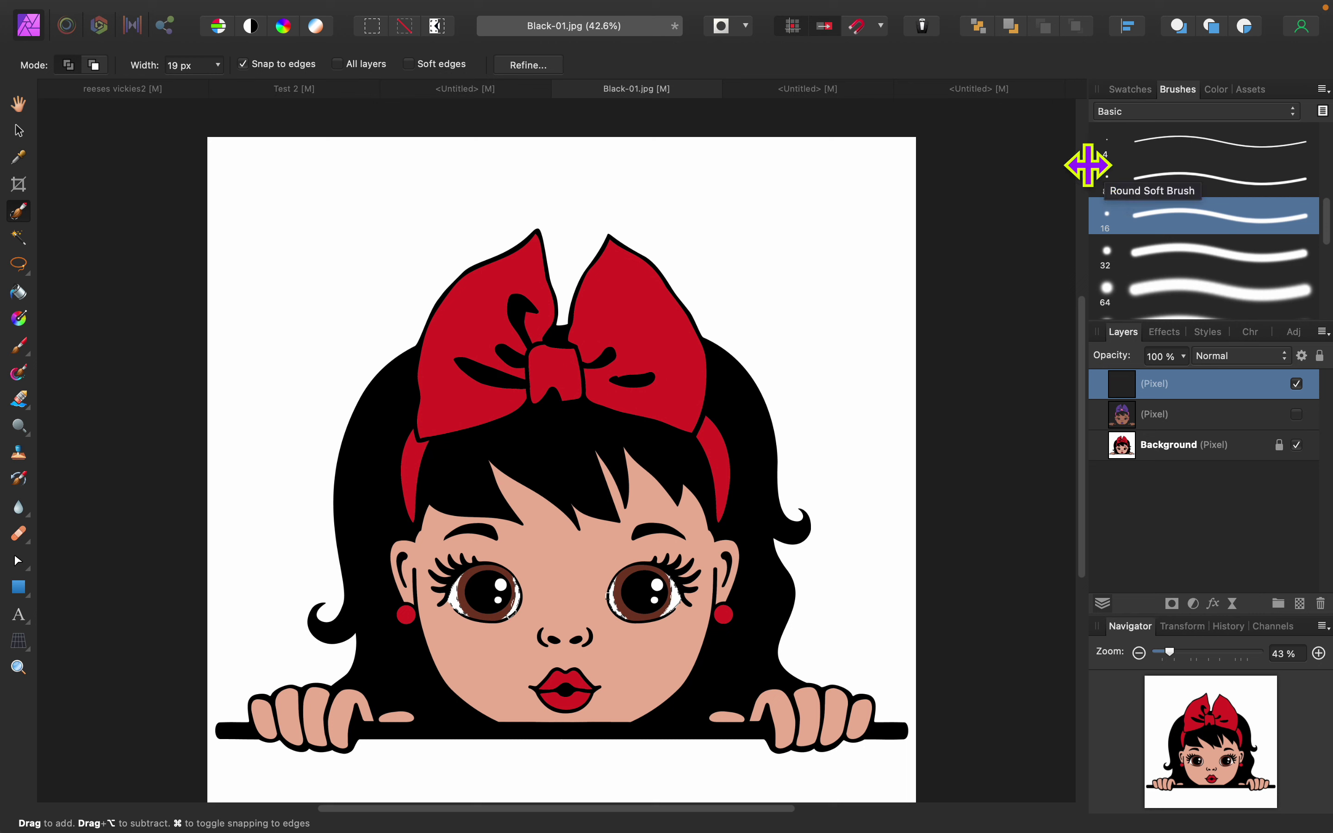
left_click(20, 294)
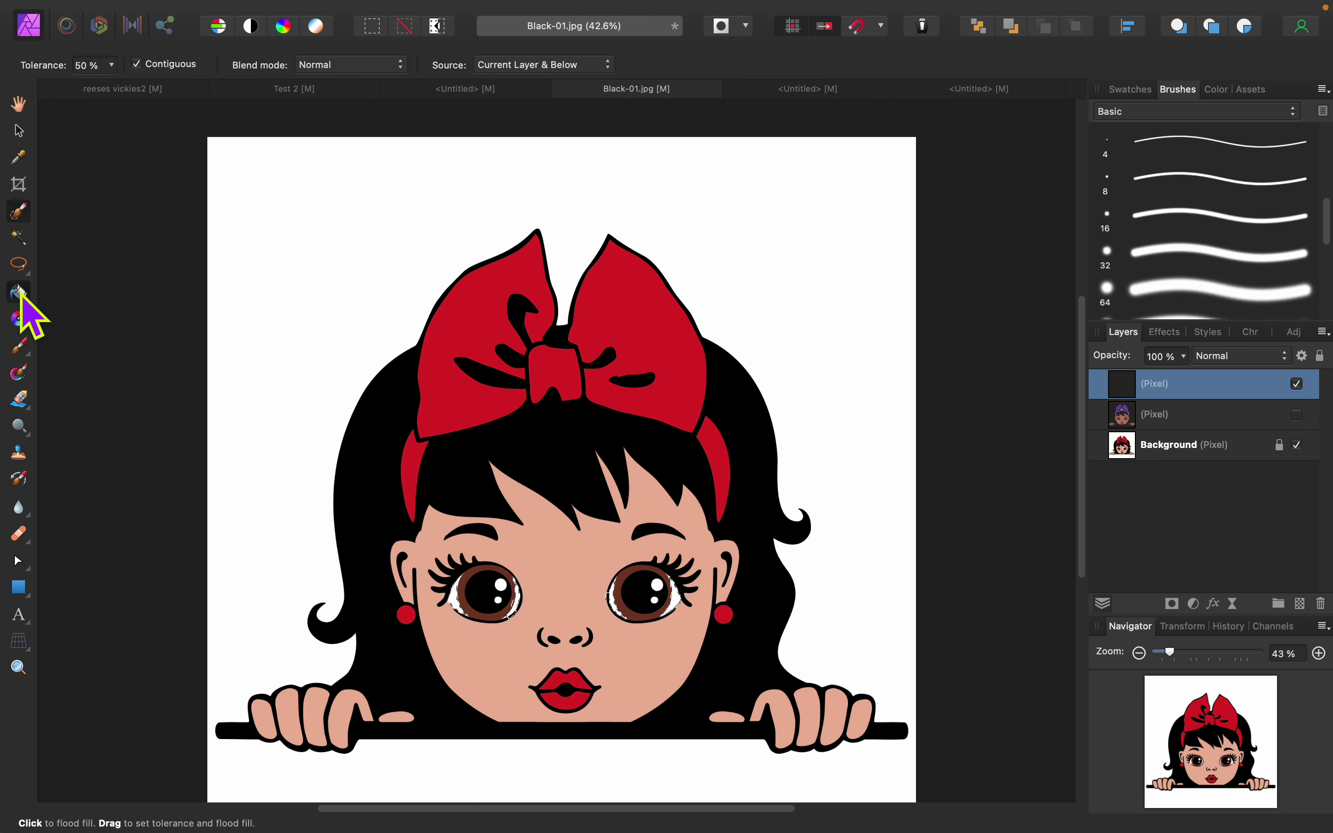
left_click(1129, 90)
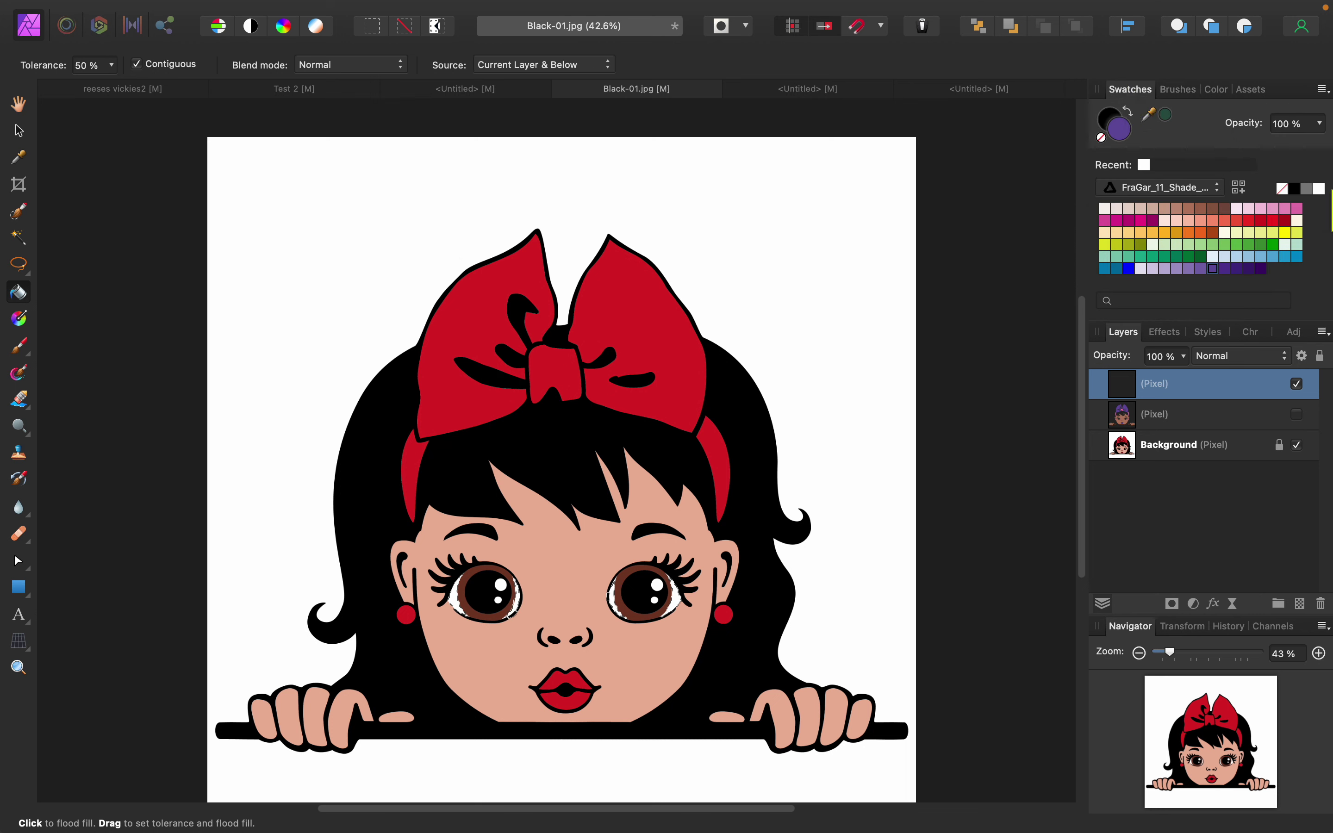
left_click(1319, 190)
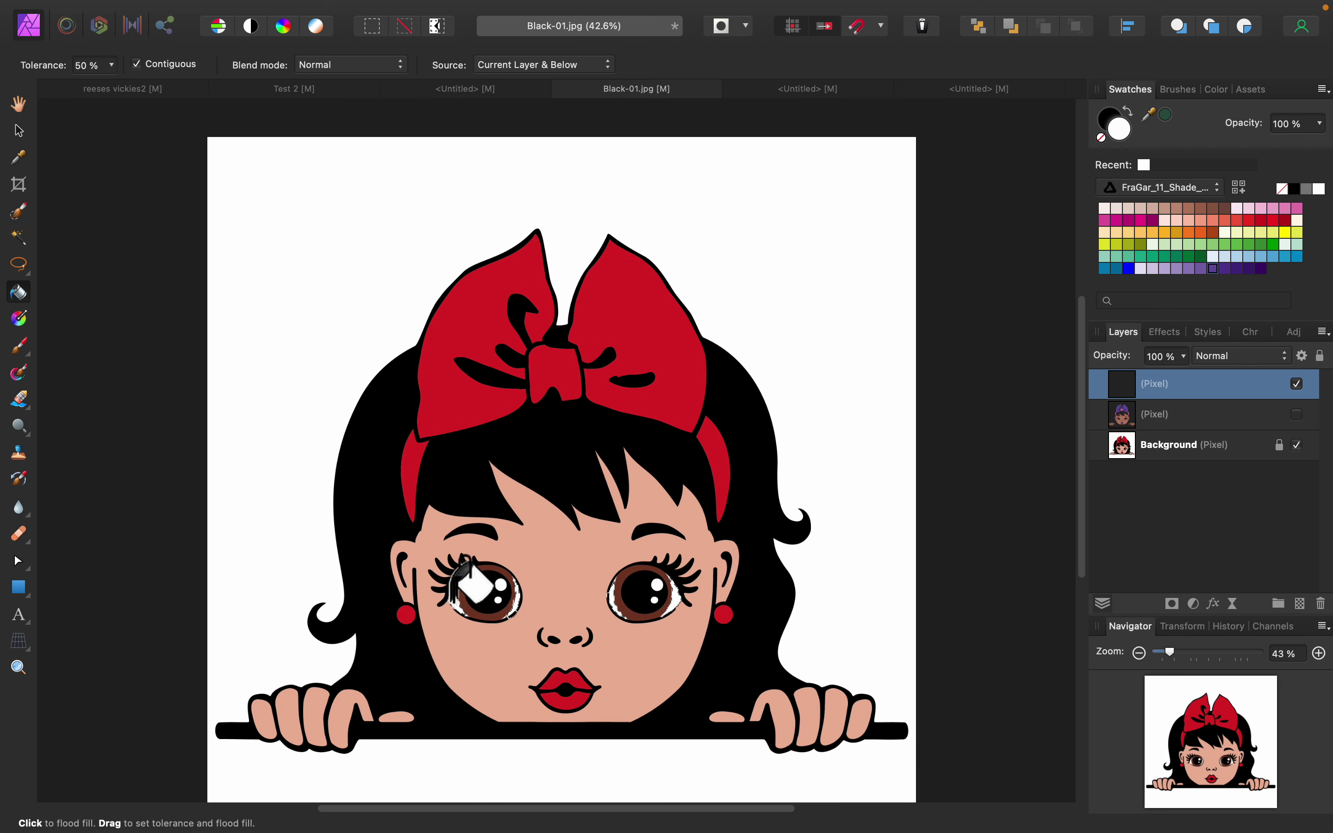
left_click(512, 589)
left_click(516, 604)
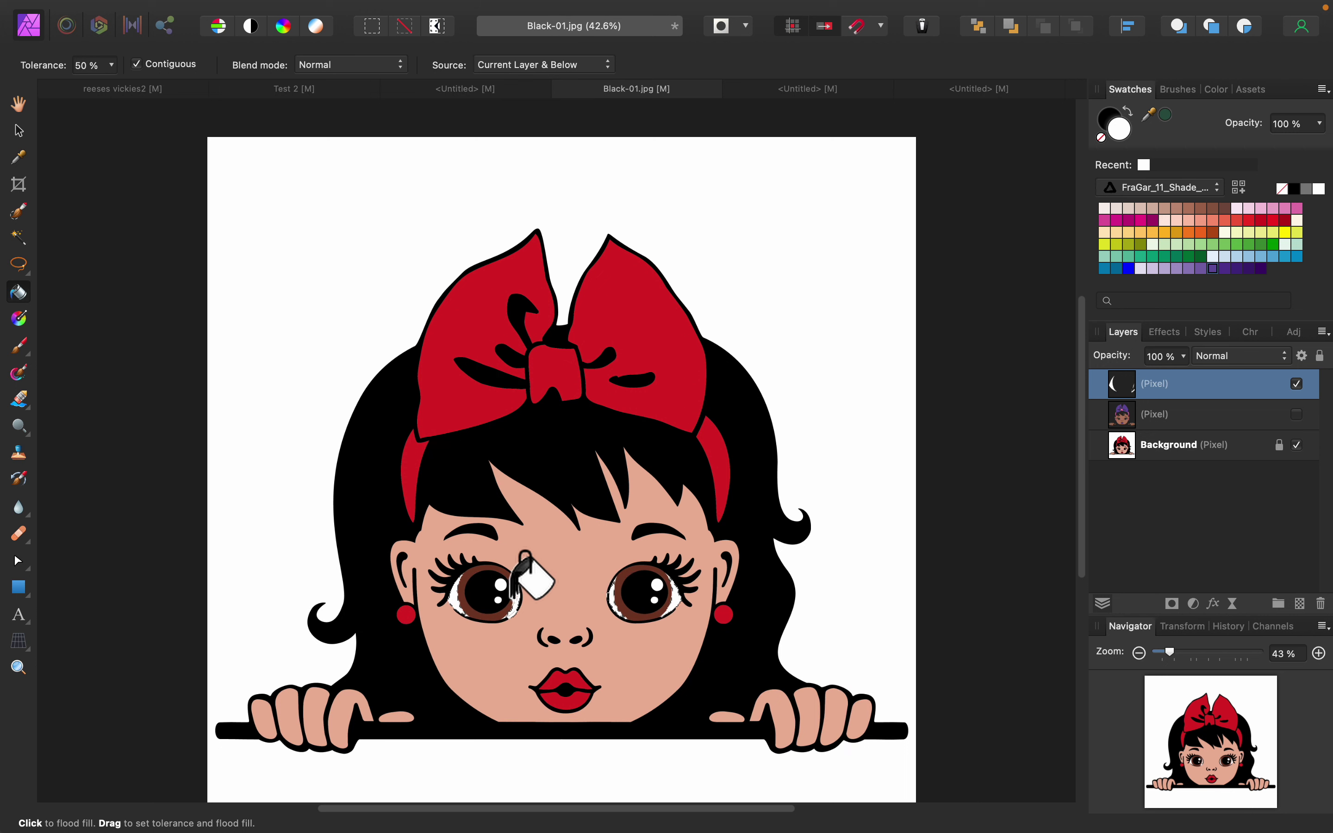
left_click(516, 599)
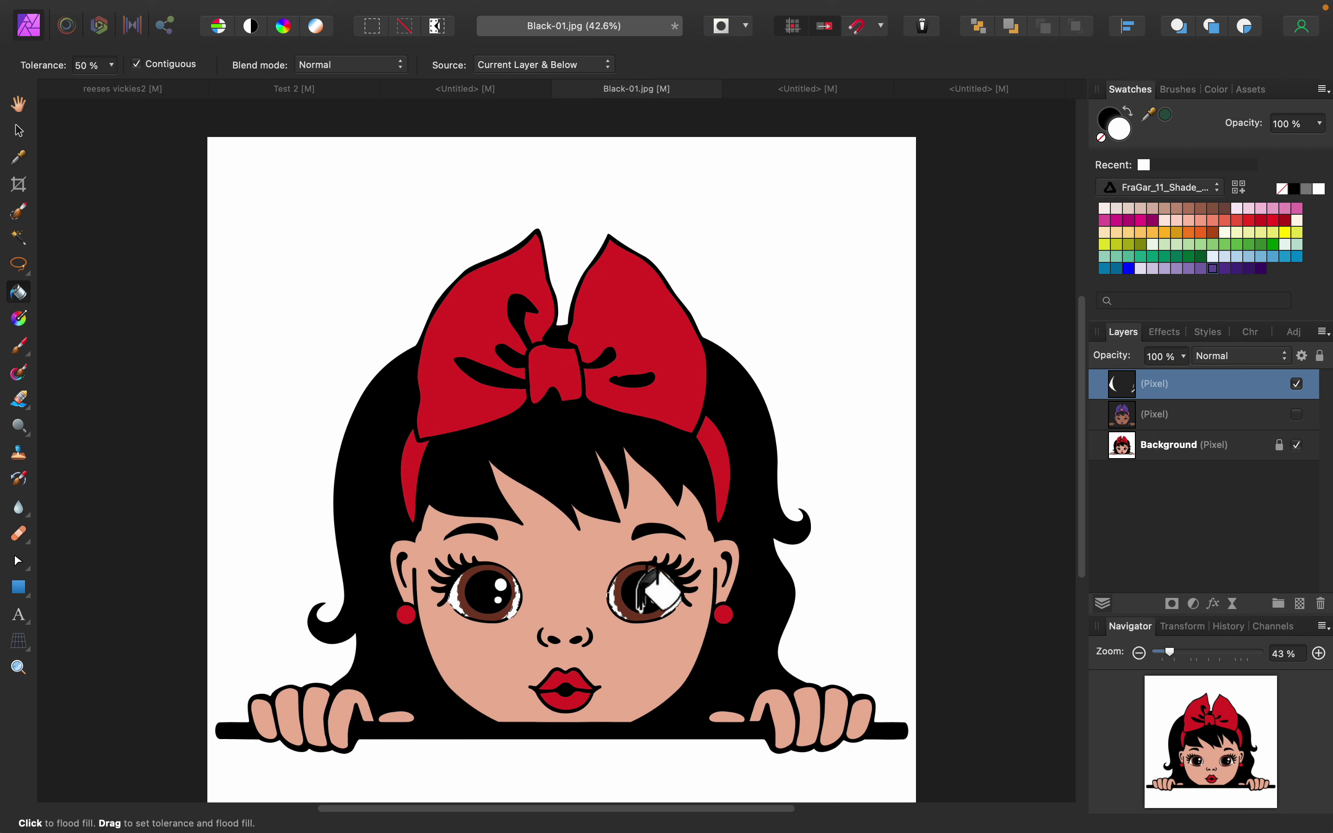
left_click(676, 603)
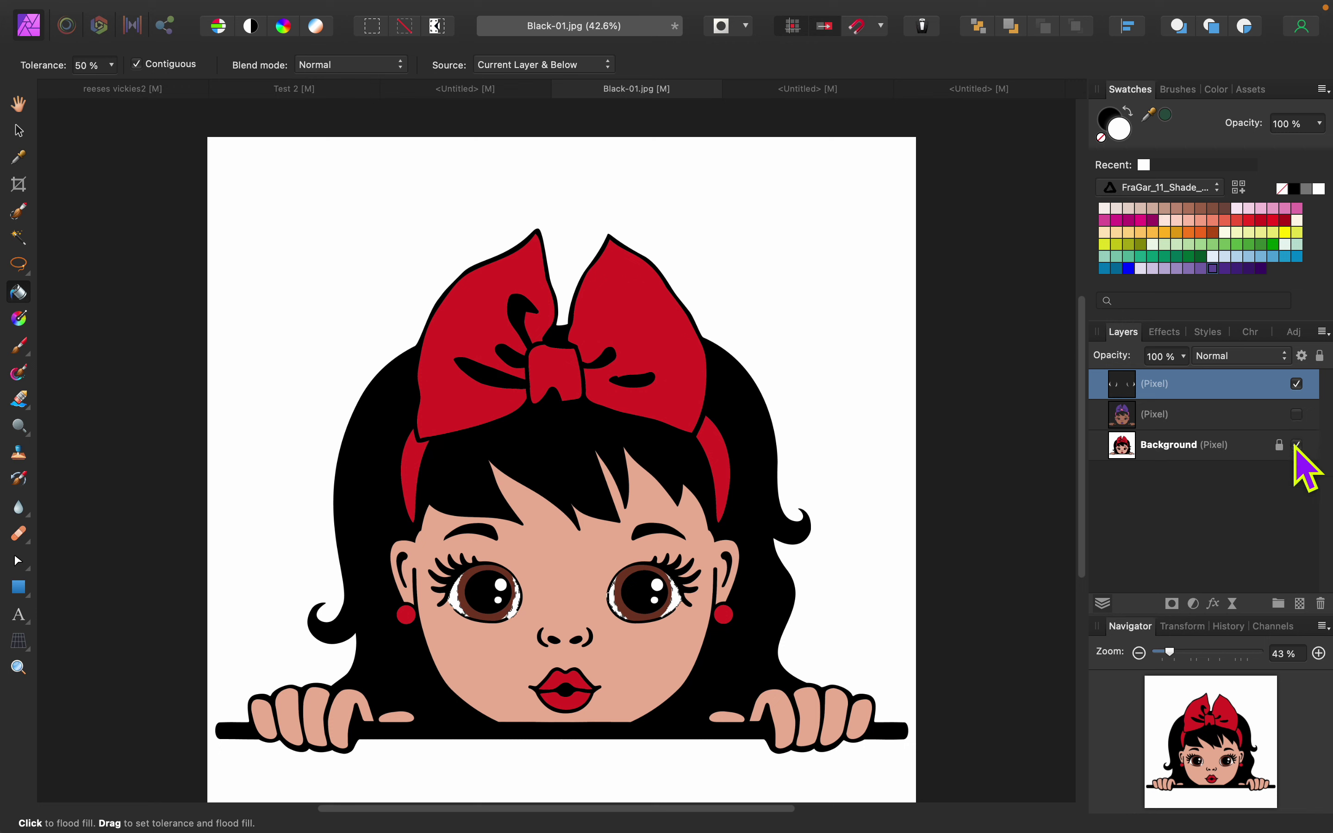
Step: Clear the eye selection while viewing the white fills over the recoloured layer, and hide the recoloured layer again
left_click(1296, 415)
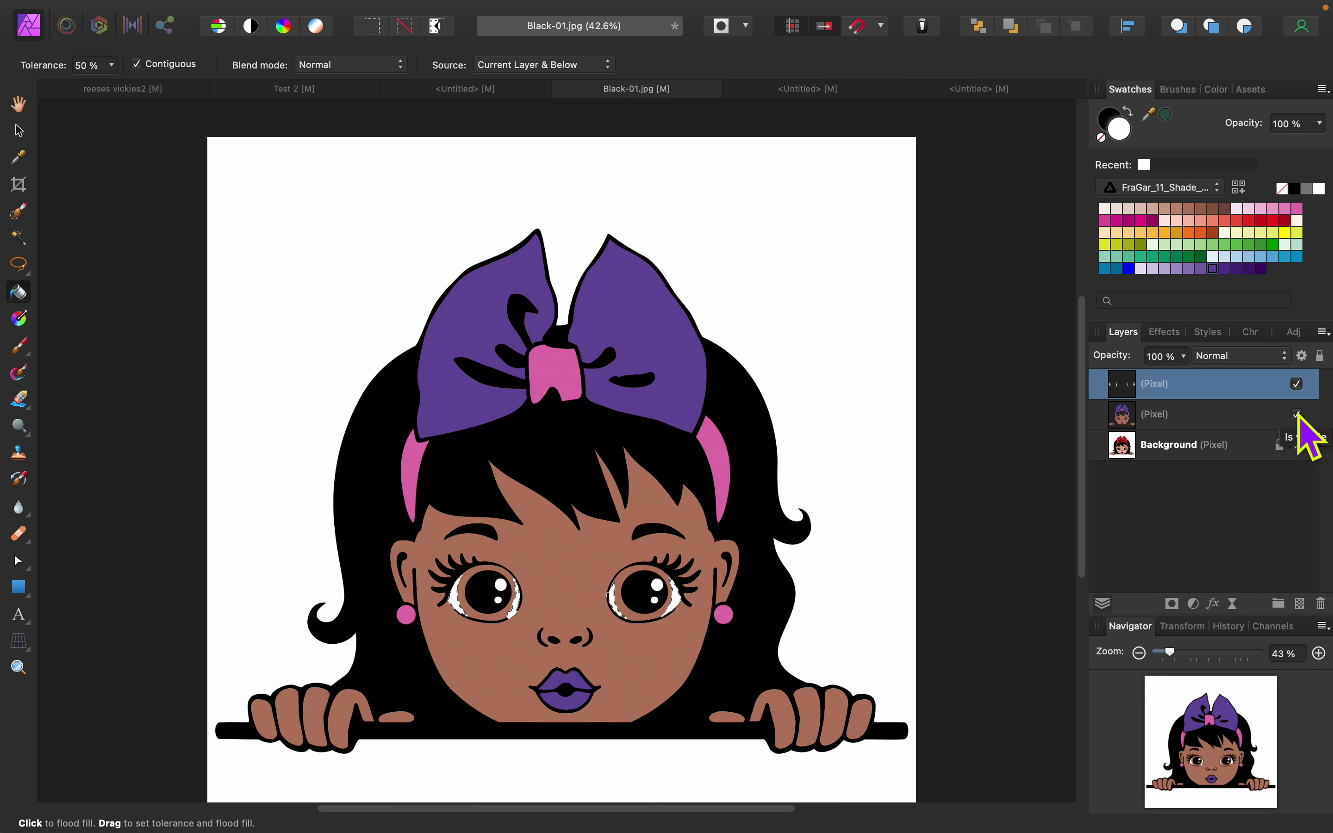
left_click(414, 23)
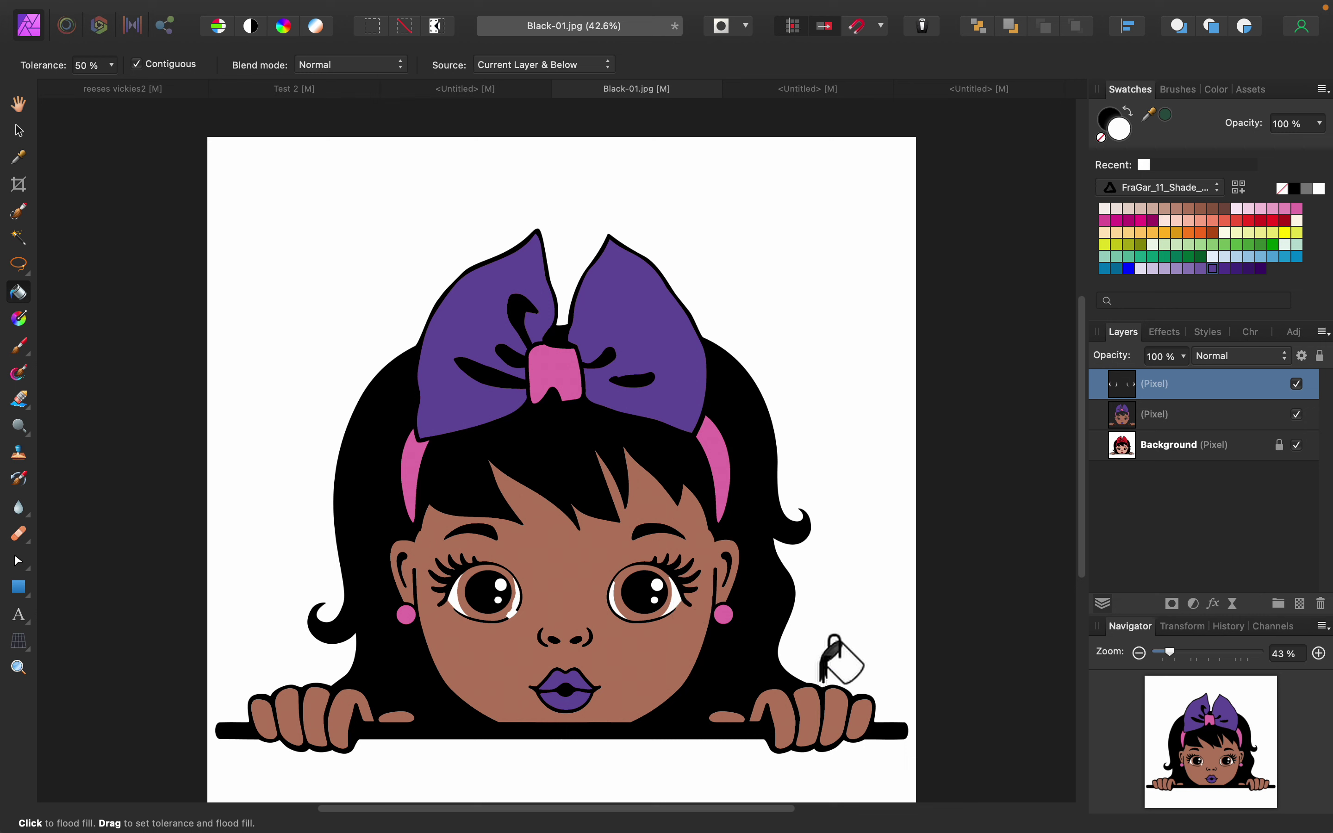
left_click(1297, 414)
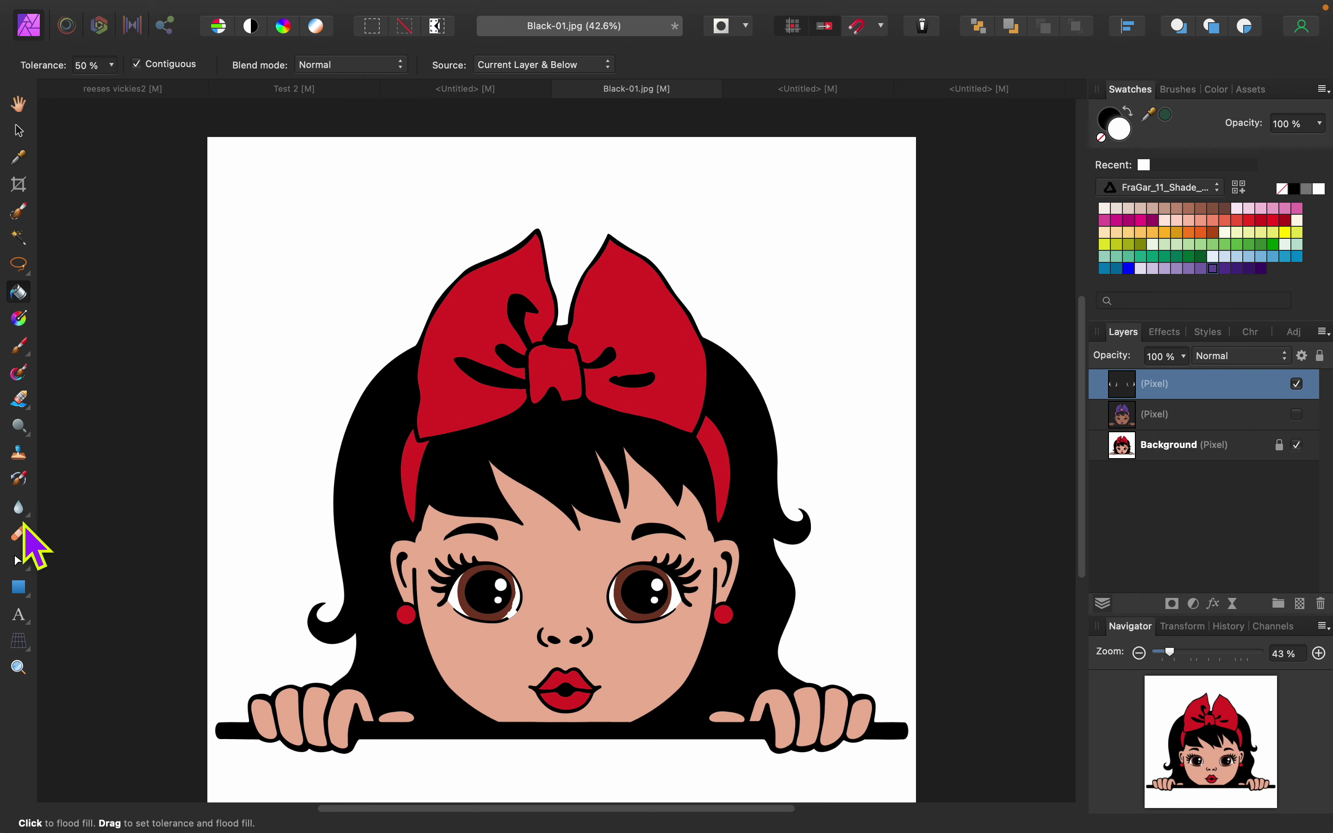
Step: Erase the spilled white at the inner lower edge of the eye with a 16 px Erase Brush at 25% hardness
left_click(24, 406)
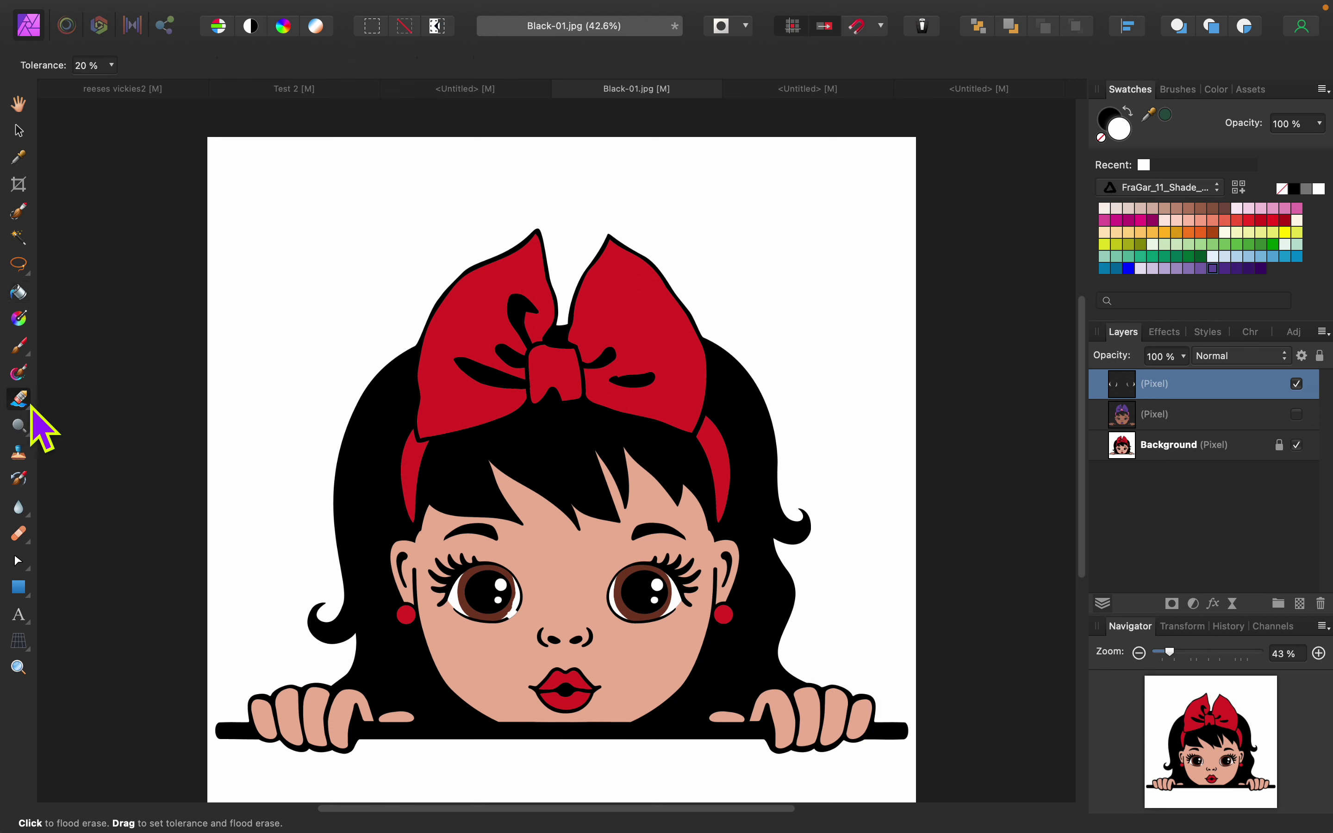
mouse_move(25, 409)
left_mouse_down()
mouse_move(33, 418)
mouse_move(55, 401)
left_mouse_up()
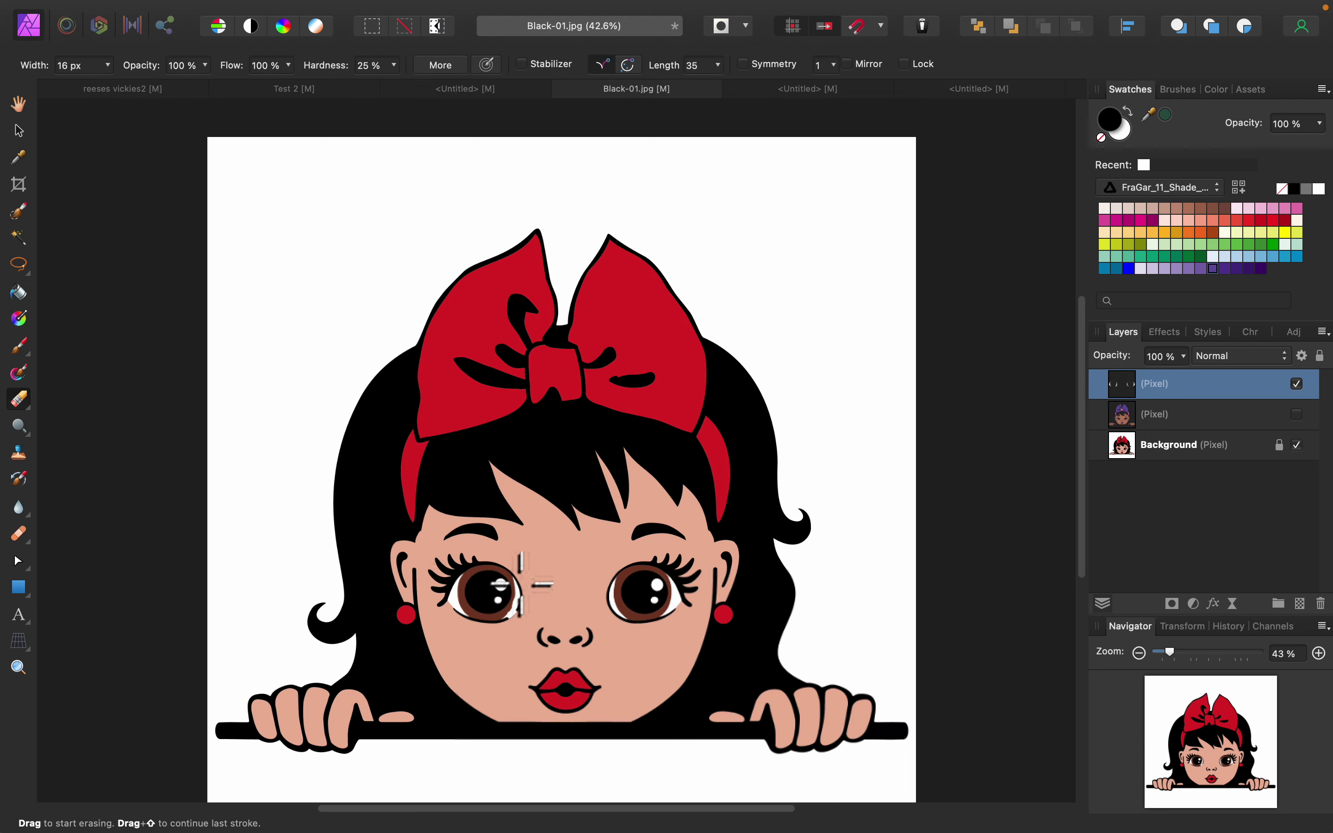
mouse_move(518, 584)
left_mouse_down()
mouse_move(508, 620)
mouse_move(519, 595)
left_mouse_up()
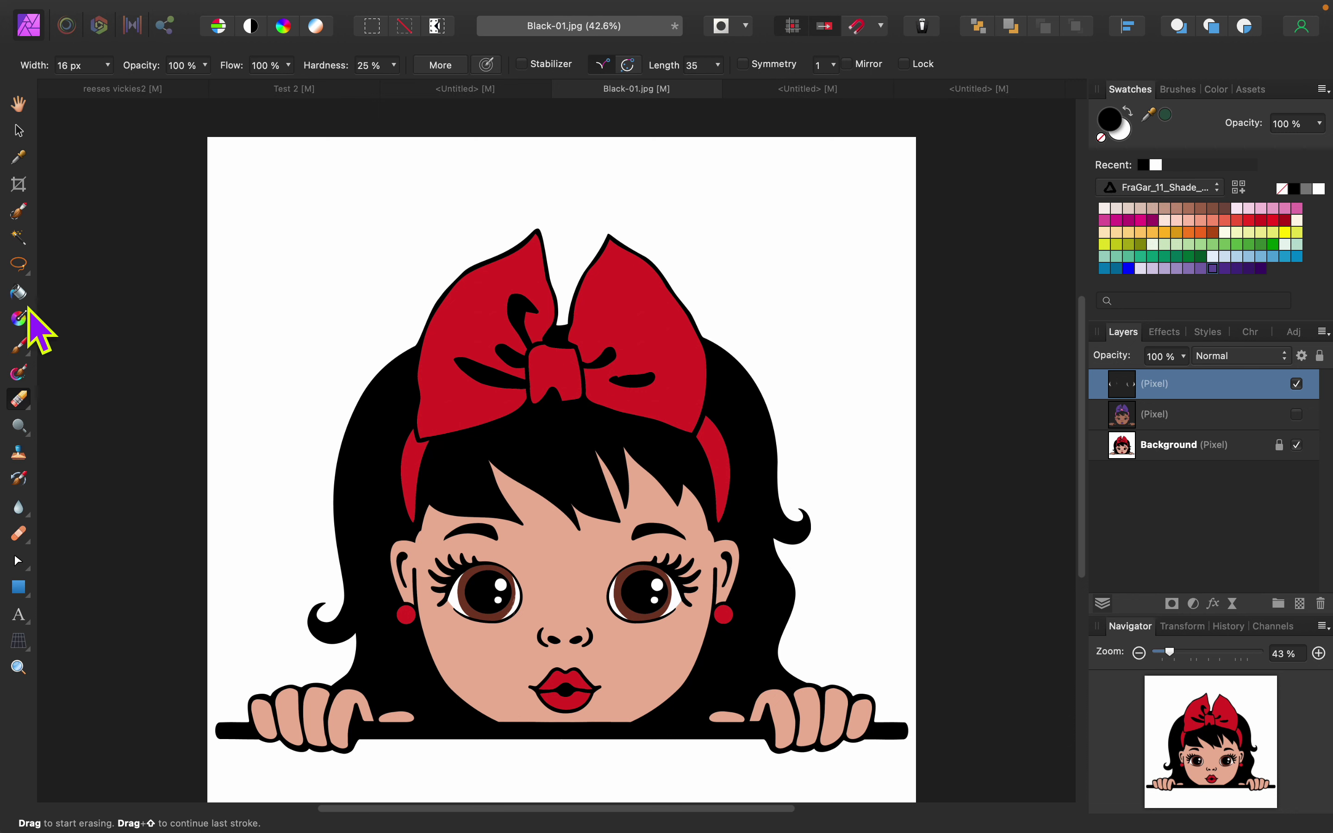
Step: Set the Selection Brush to subtract mode with a width of 12 px for close work around the eyes
left_click(20, 213)
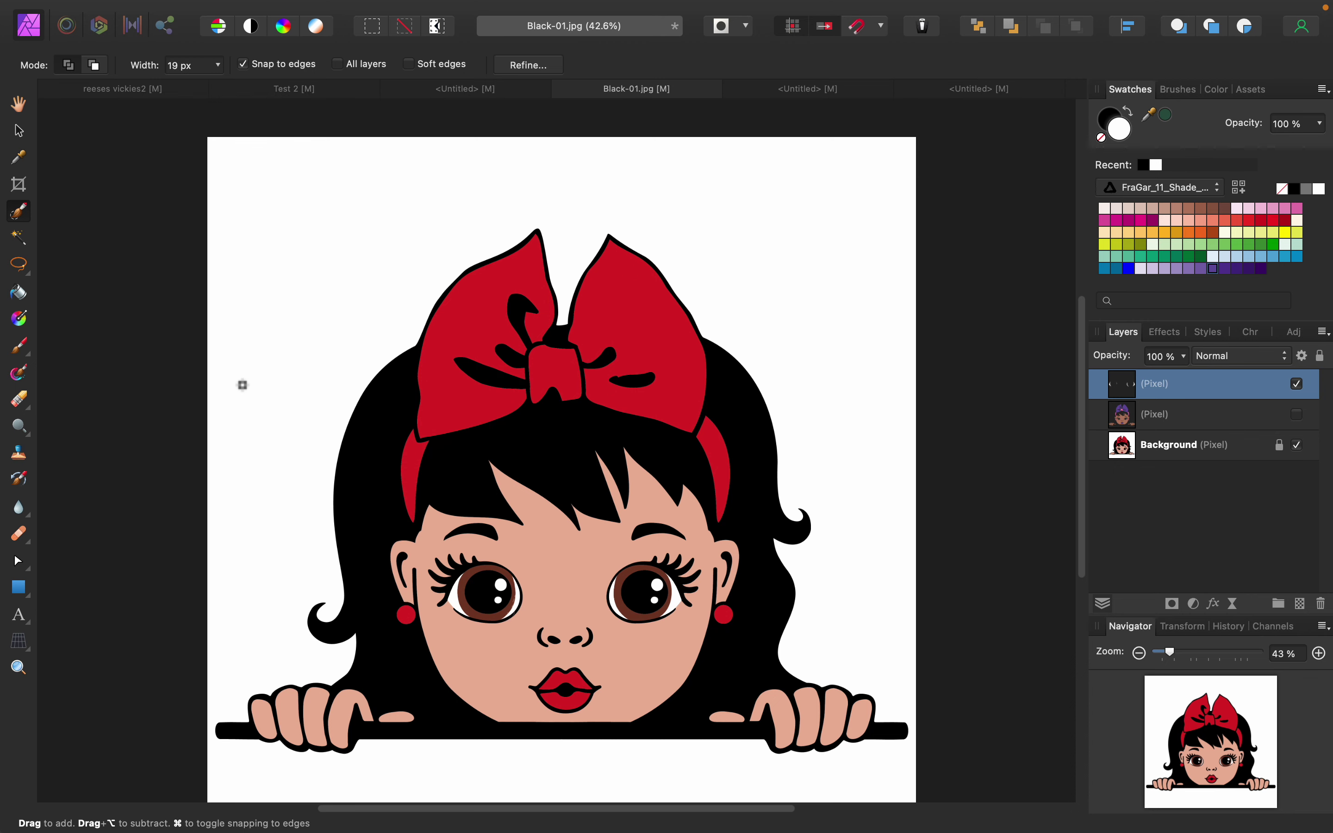
left_click_drag(1172, 655, 1197, 654)
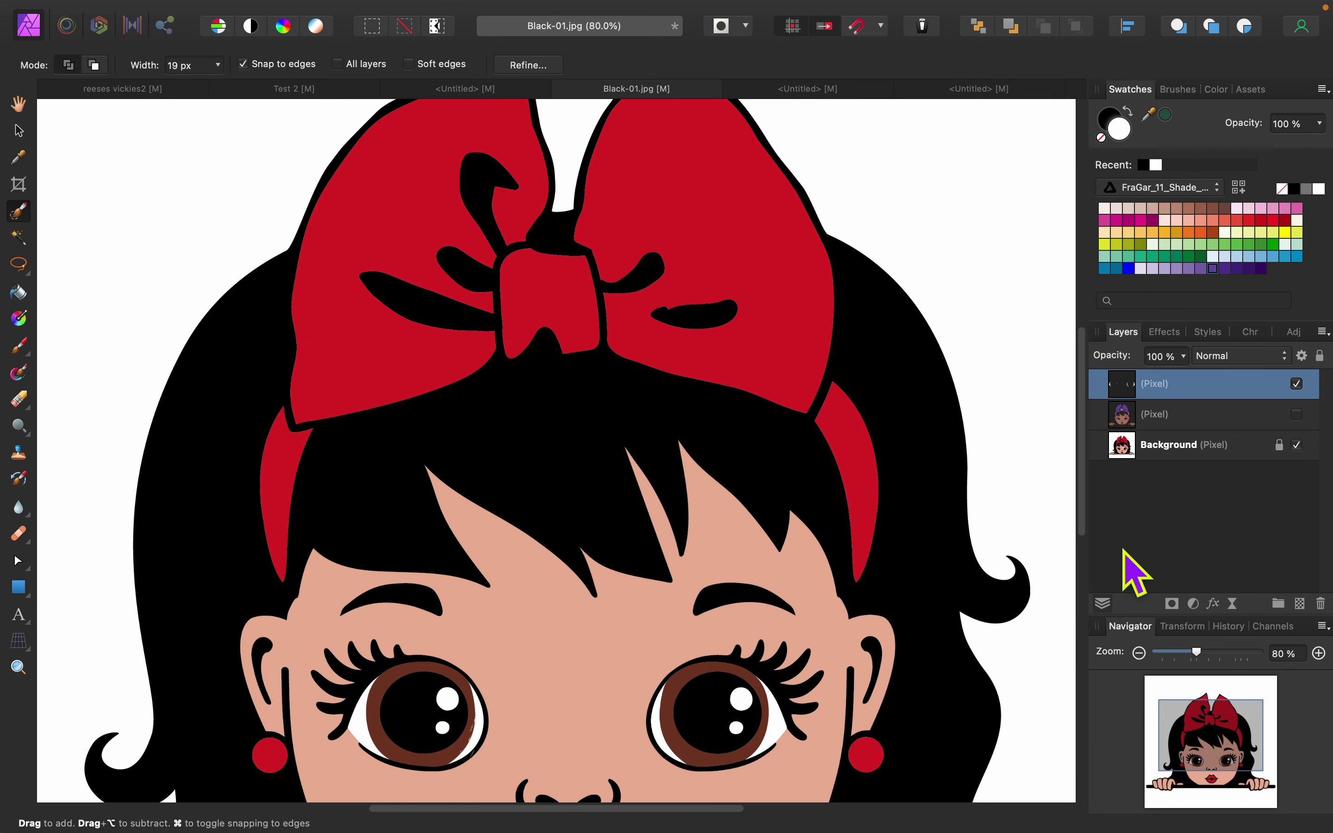
left_click_drag(1082, 523, 1083, 631)
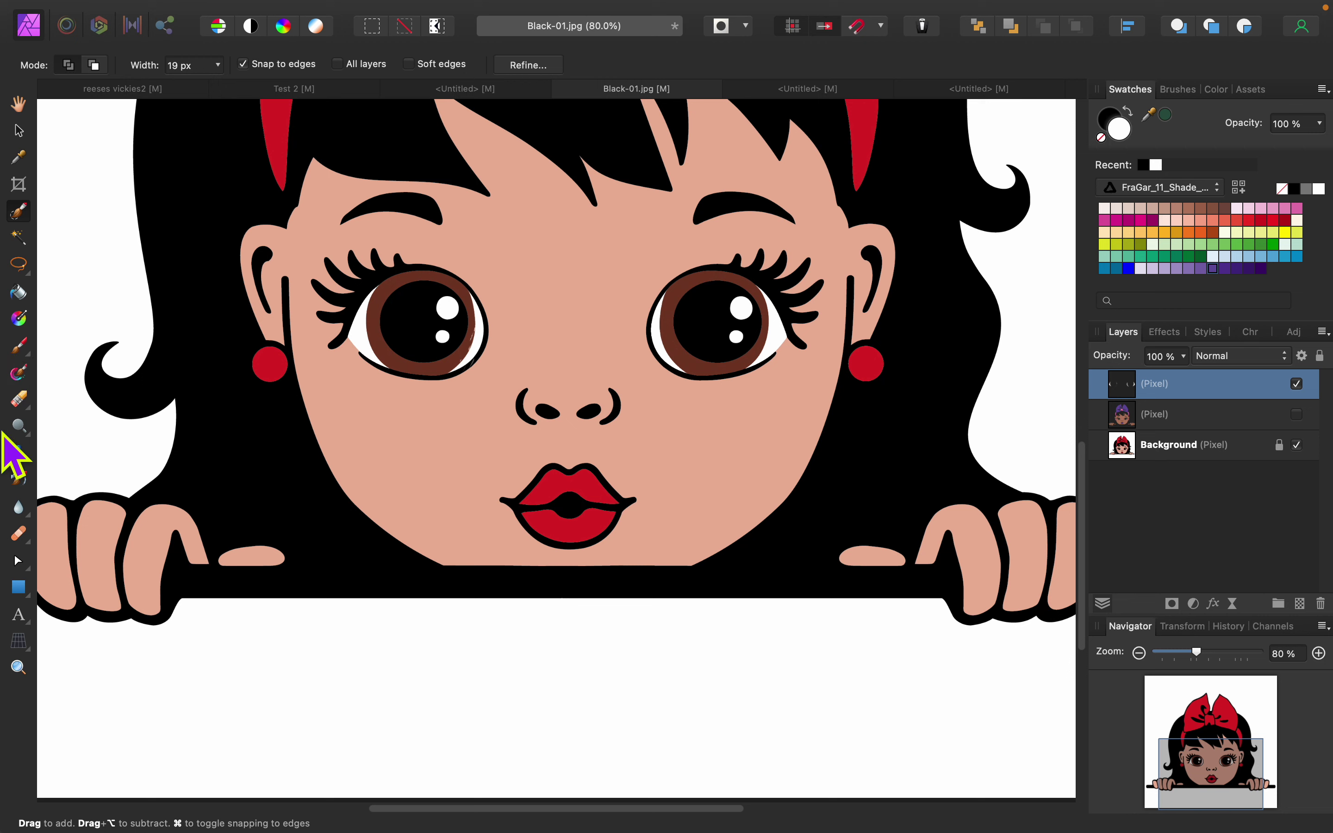
left_click(18, 398)
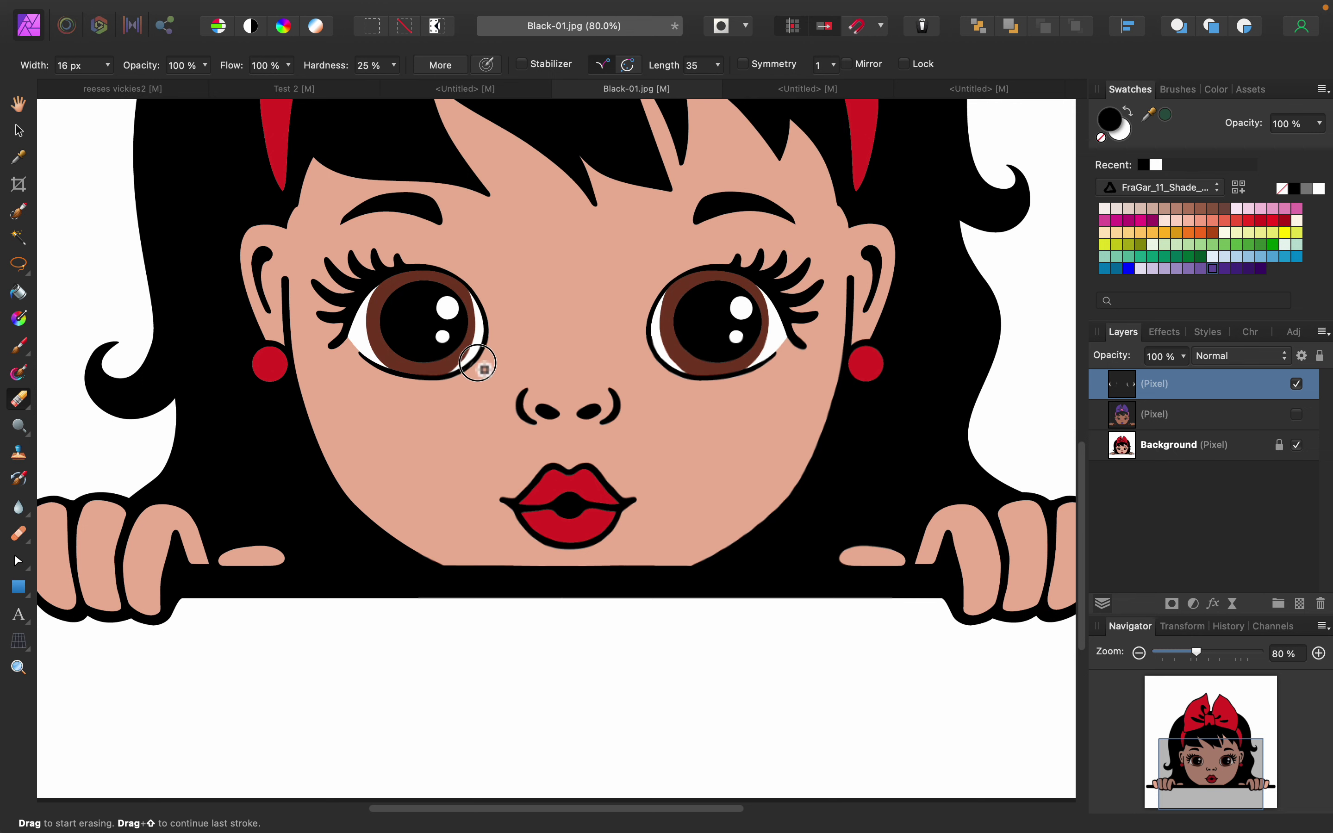
left_click(18, 212)
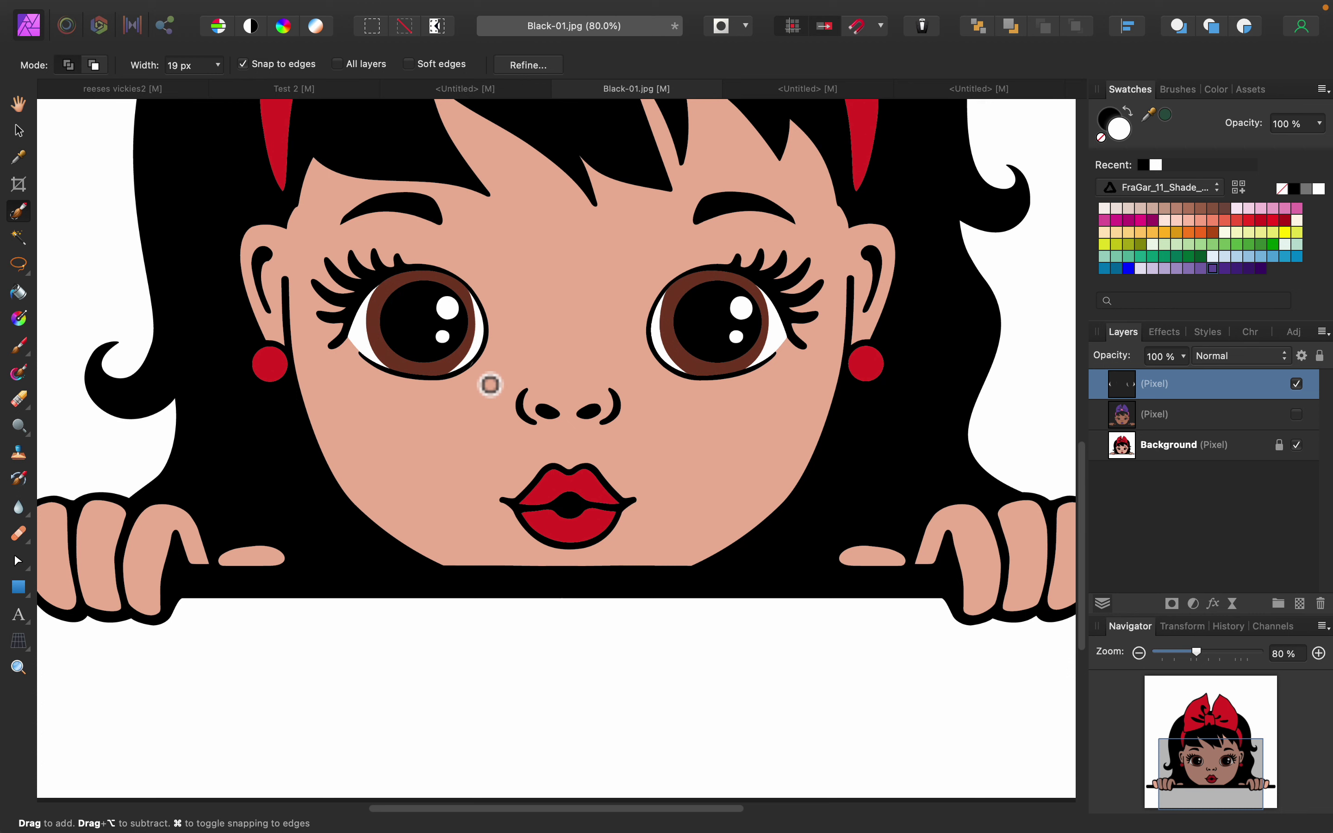
left_click(218, 66)
left_click_drag(216, 86, 207, 86)
left_click(94, 64)
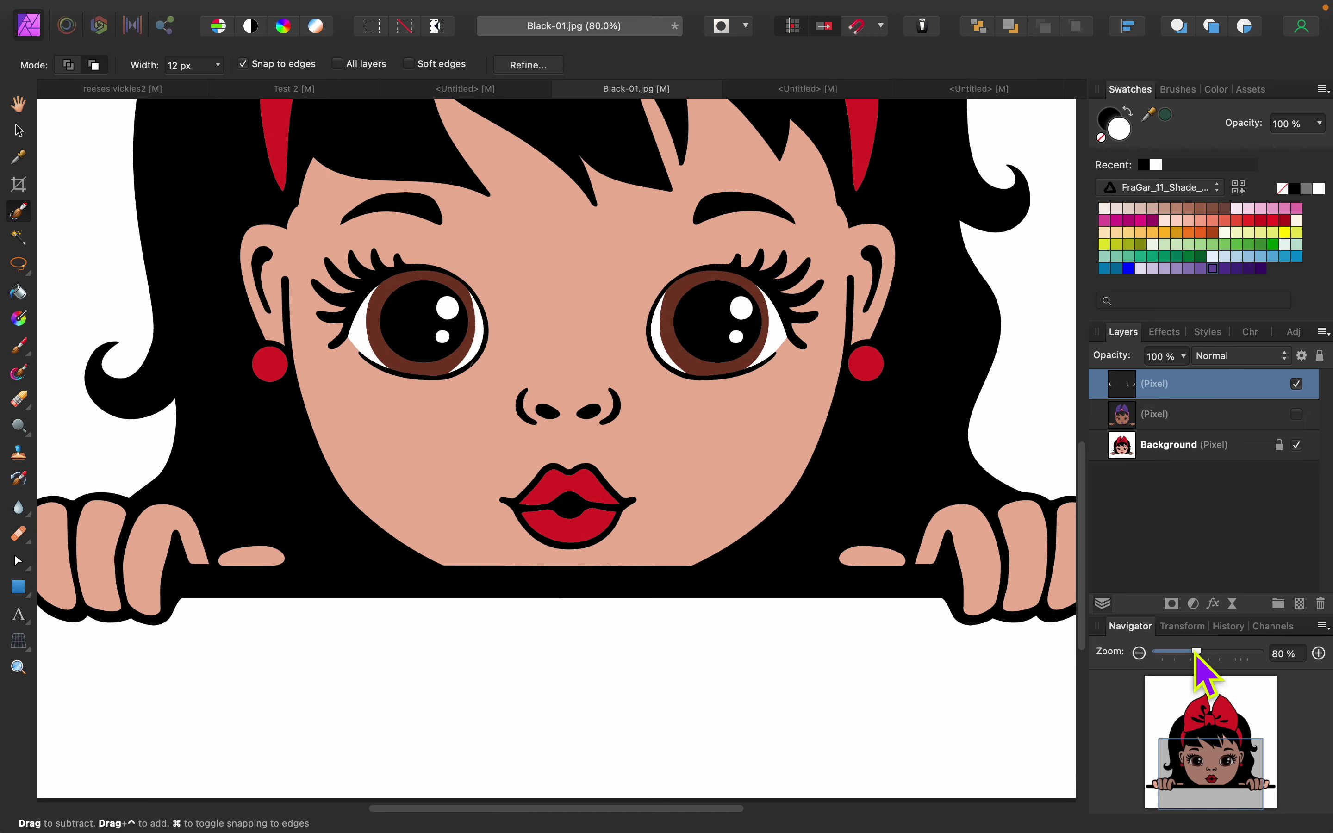
Step: Try to select the white along the inner edge of the left-hand eye with the 12 px Selection Brush
left_click_drag(1197, 652, 1214, 653)
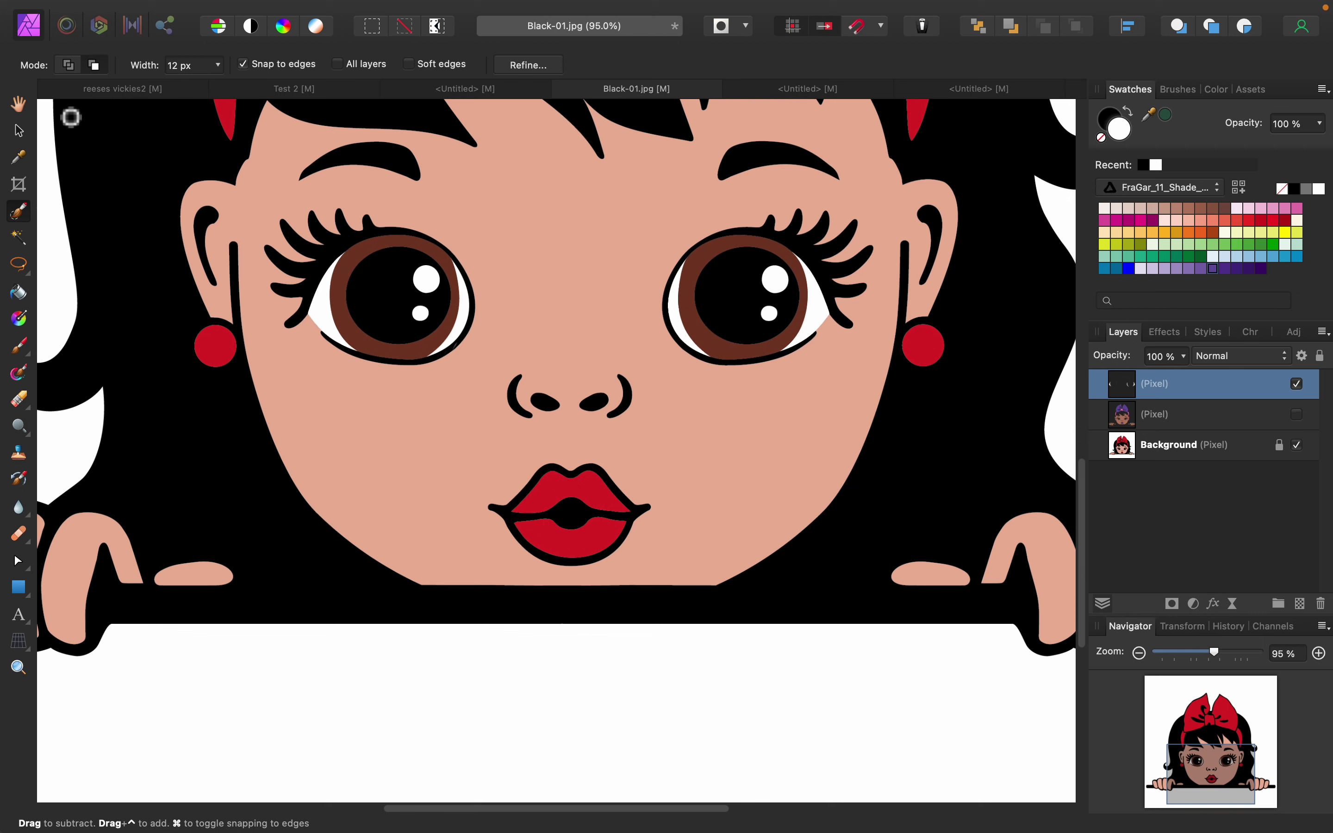
left_click(93, 65)
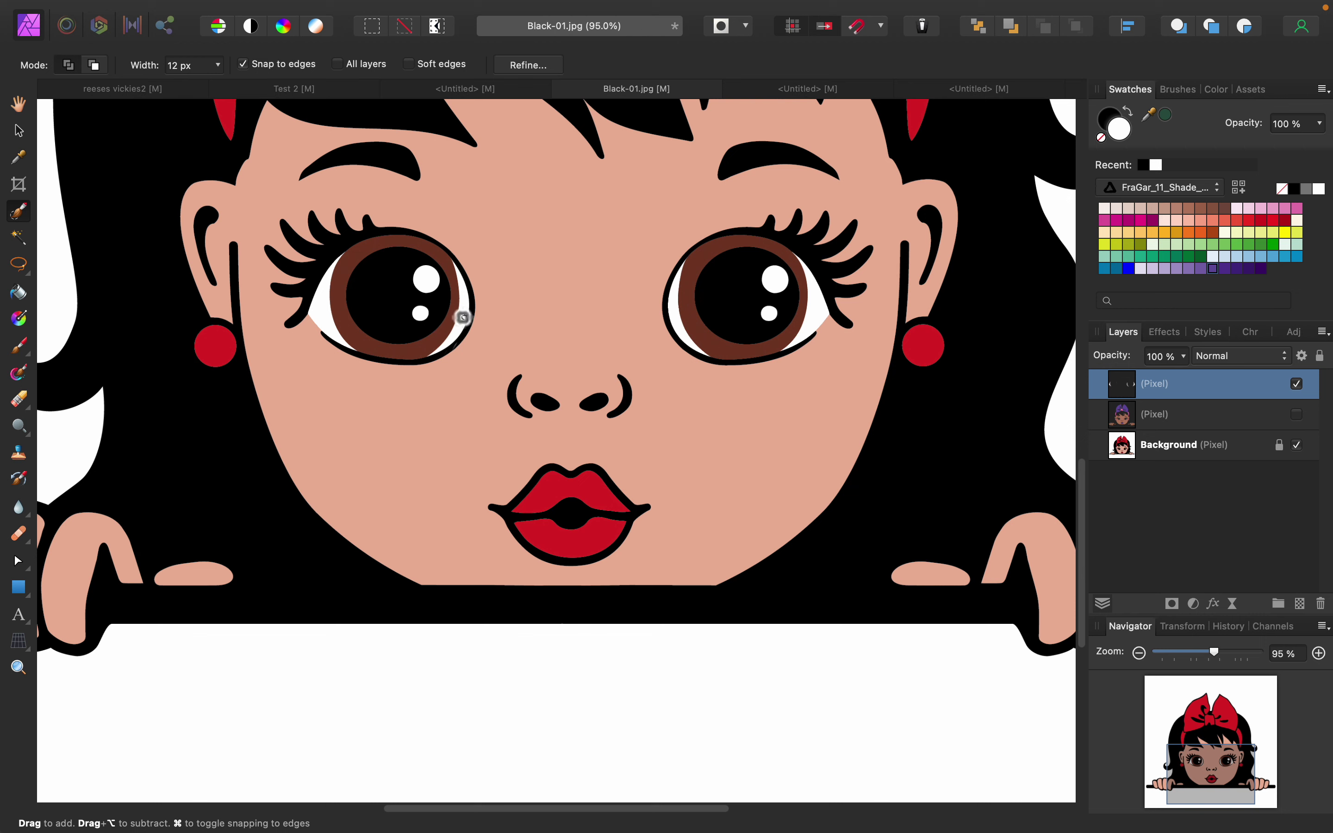
left_click_drag(463, 318, 461, 274)
left_click(93, 65)
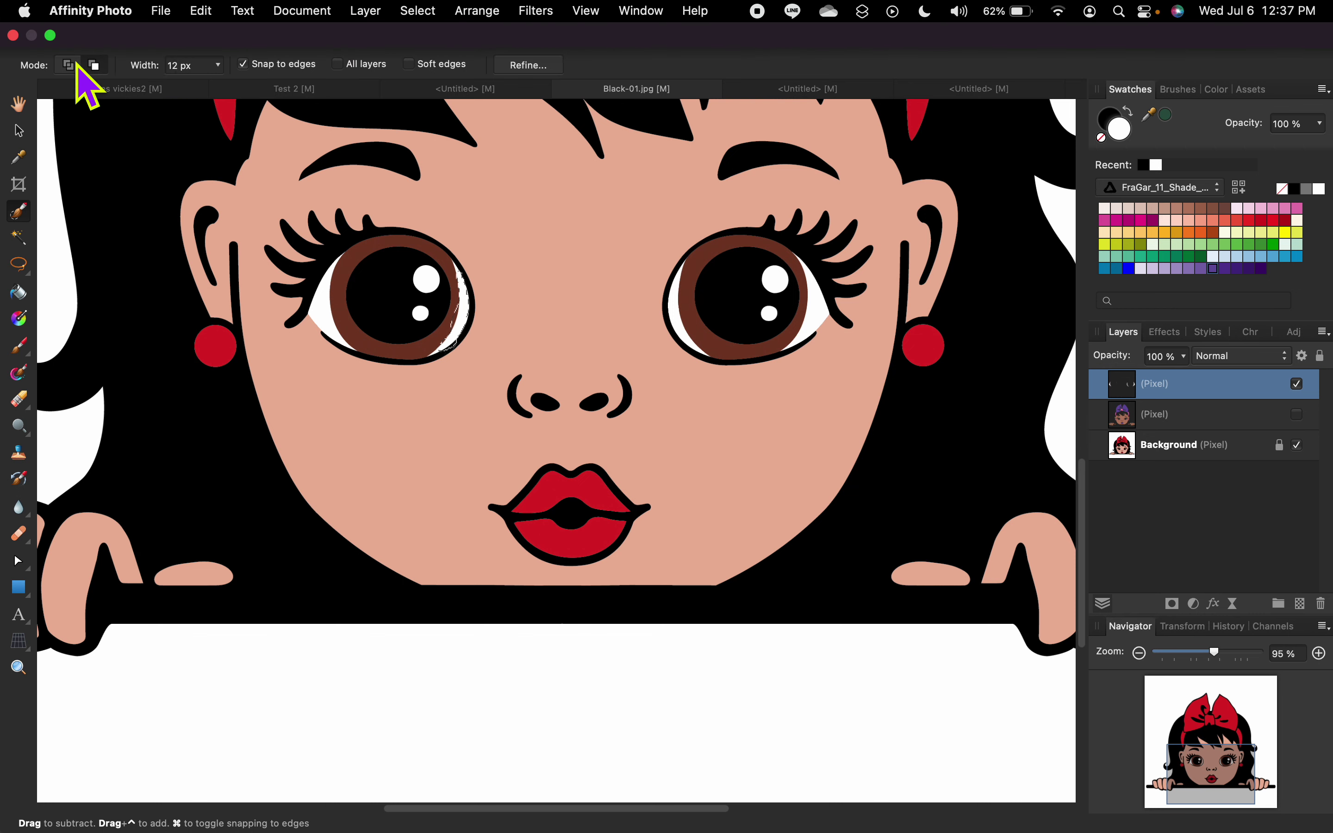
left_click(19, 399)
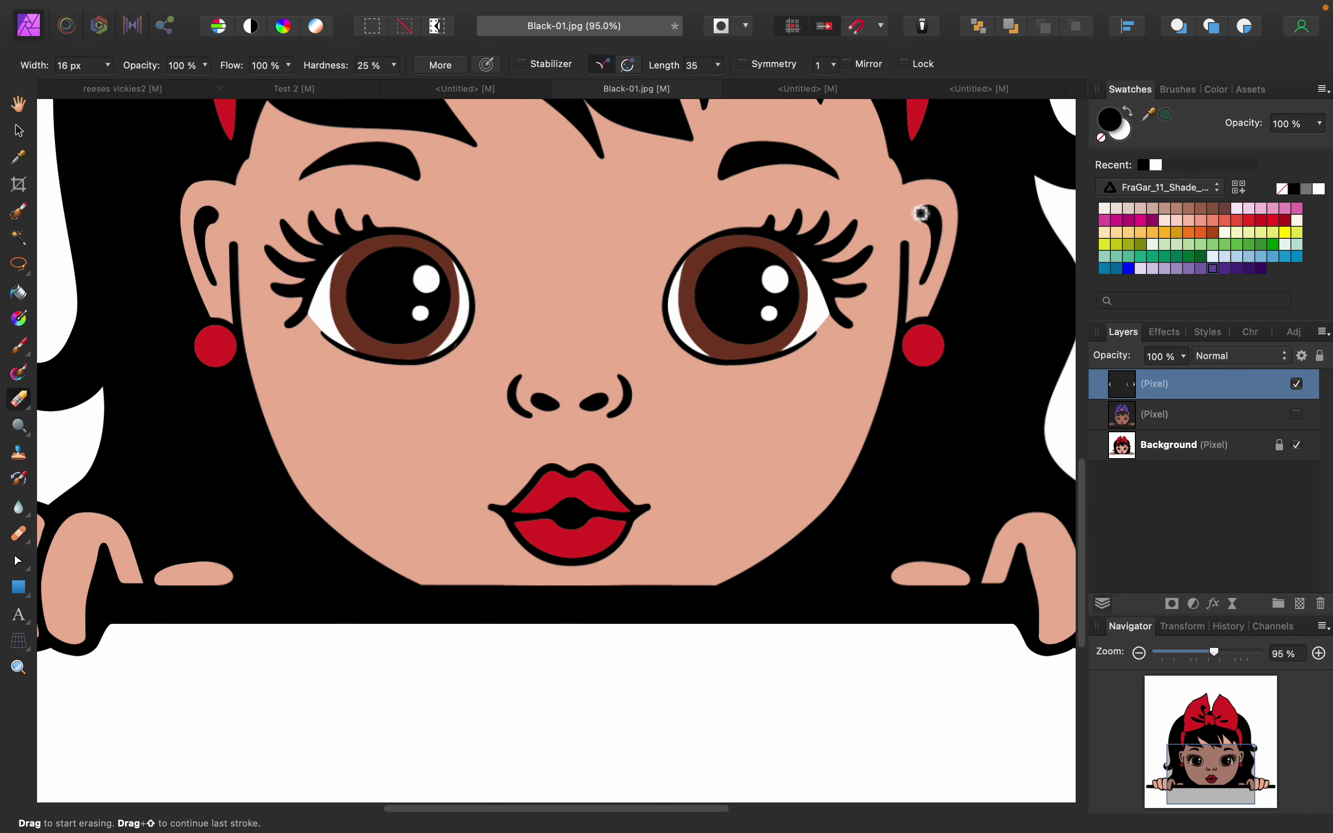
left_click(1179, 90)
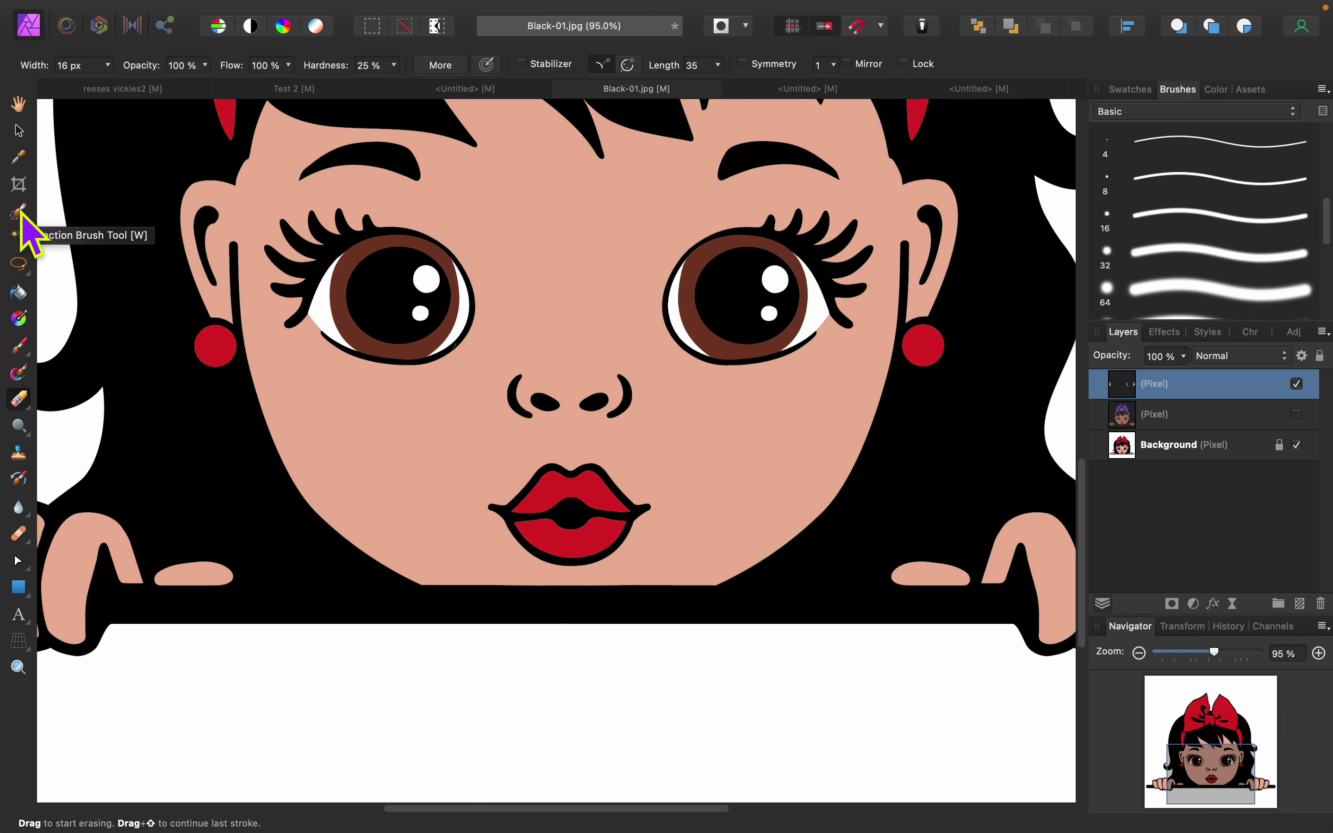
Step: Try to flood-select the inner white of the left-hand eye on the current layer at a low tolerance
left_click(20, 237)
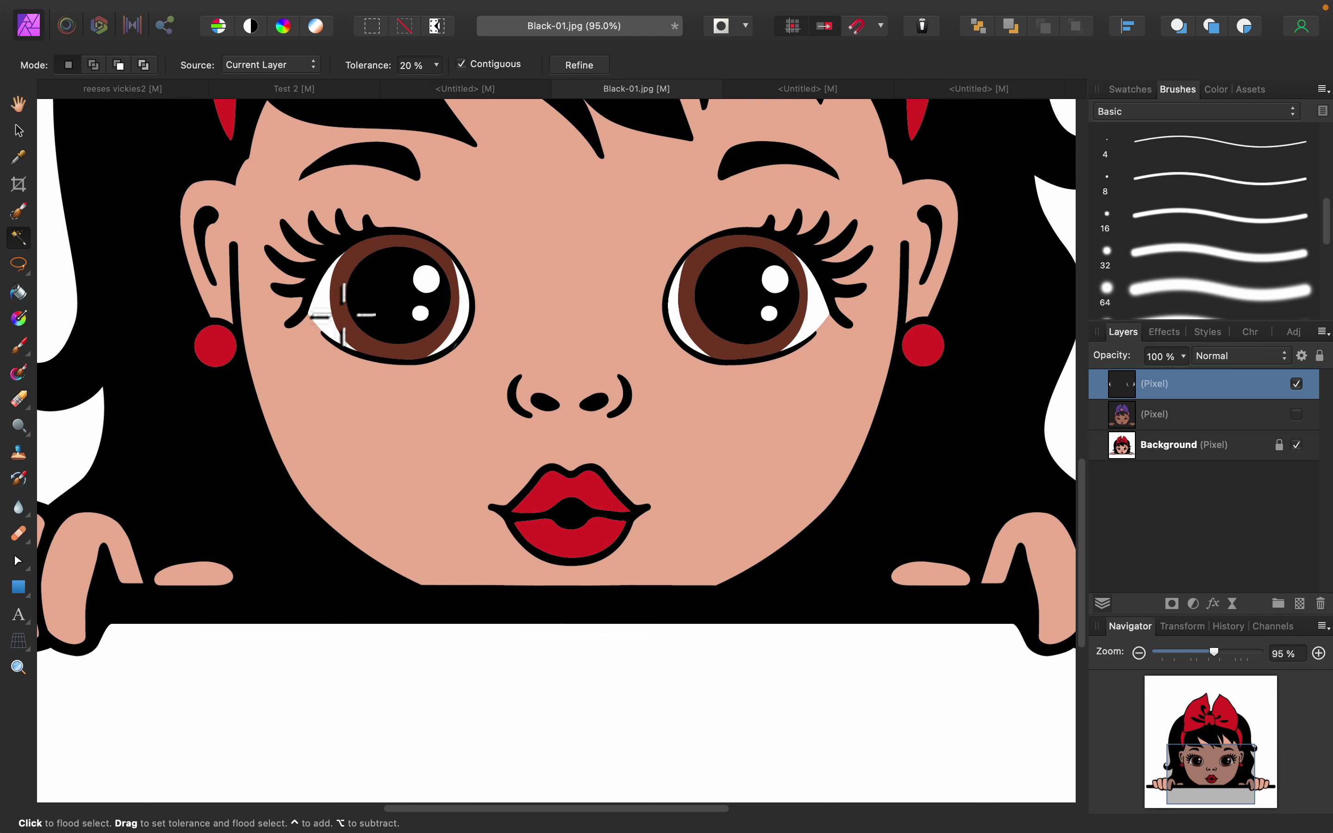
left_click(464, 314)
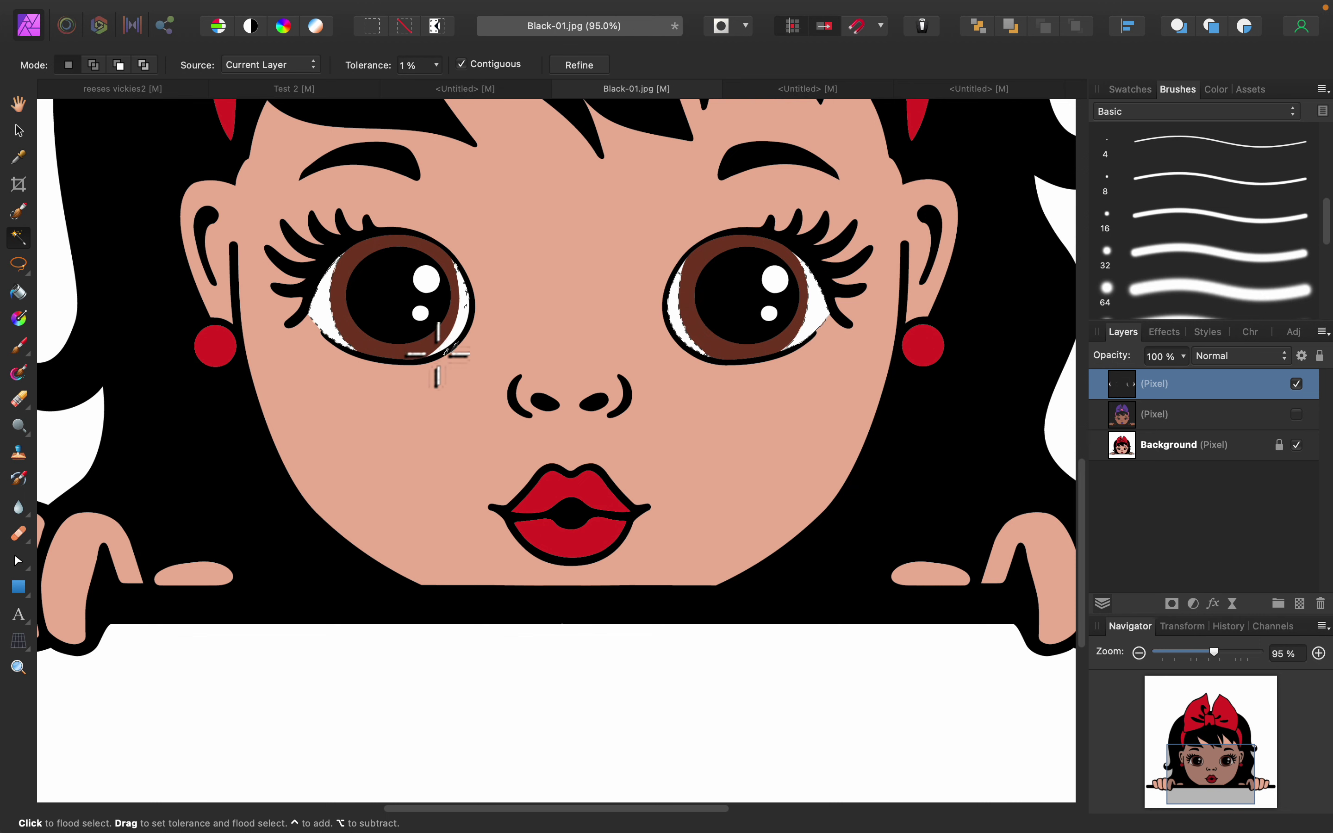
left_click_drag(438, 352, 464, 310)
mouse_move(158, 7)
left_click(406, 23)
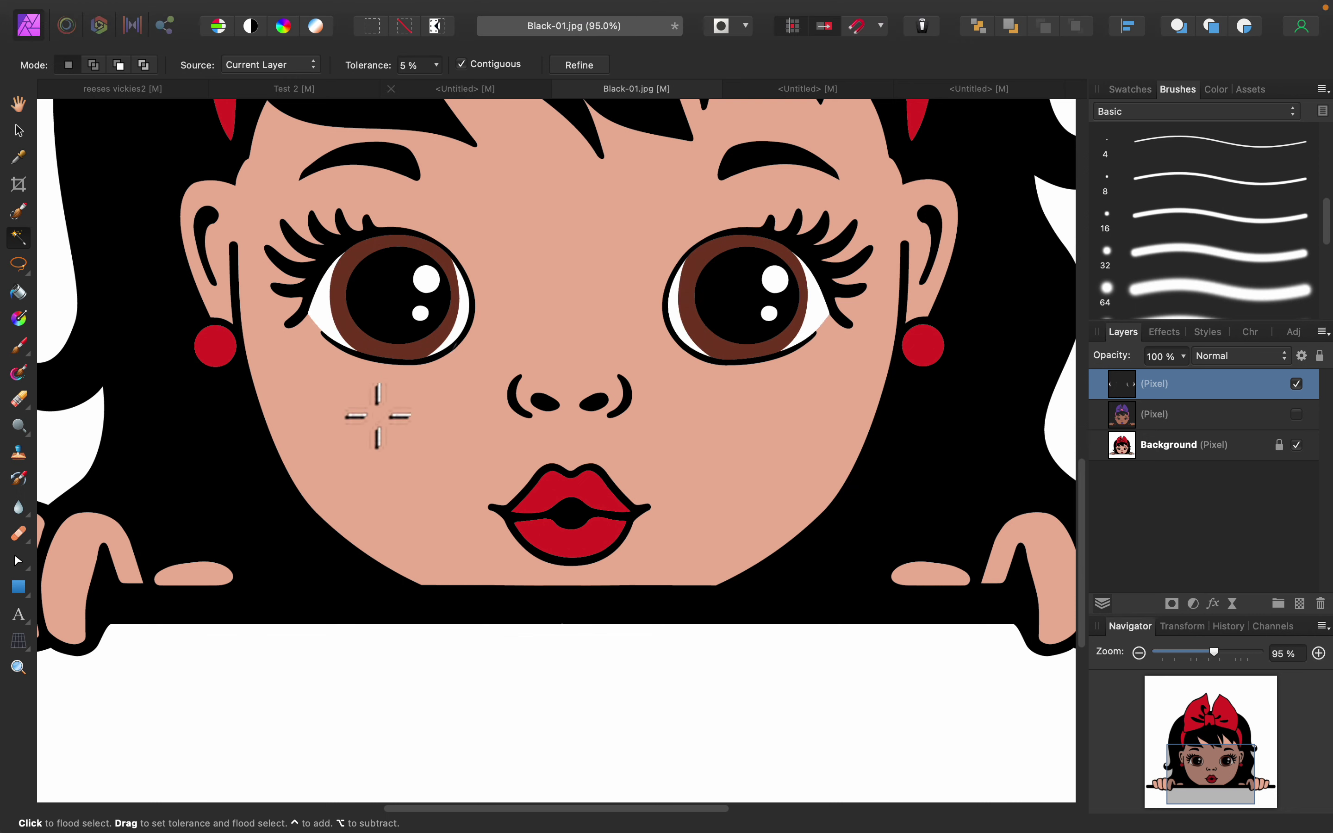
Step: Turn off snapping to edges for the Selection Brush and set it to subtract mode
left_click(19, 211)
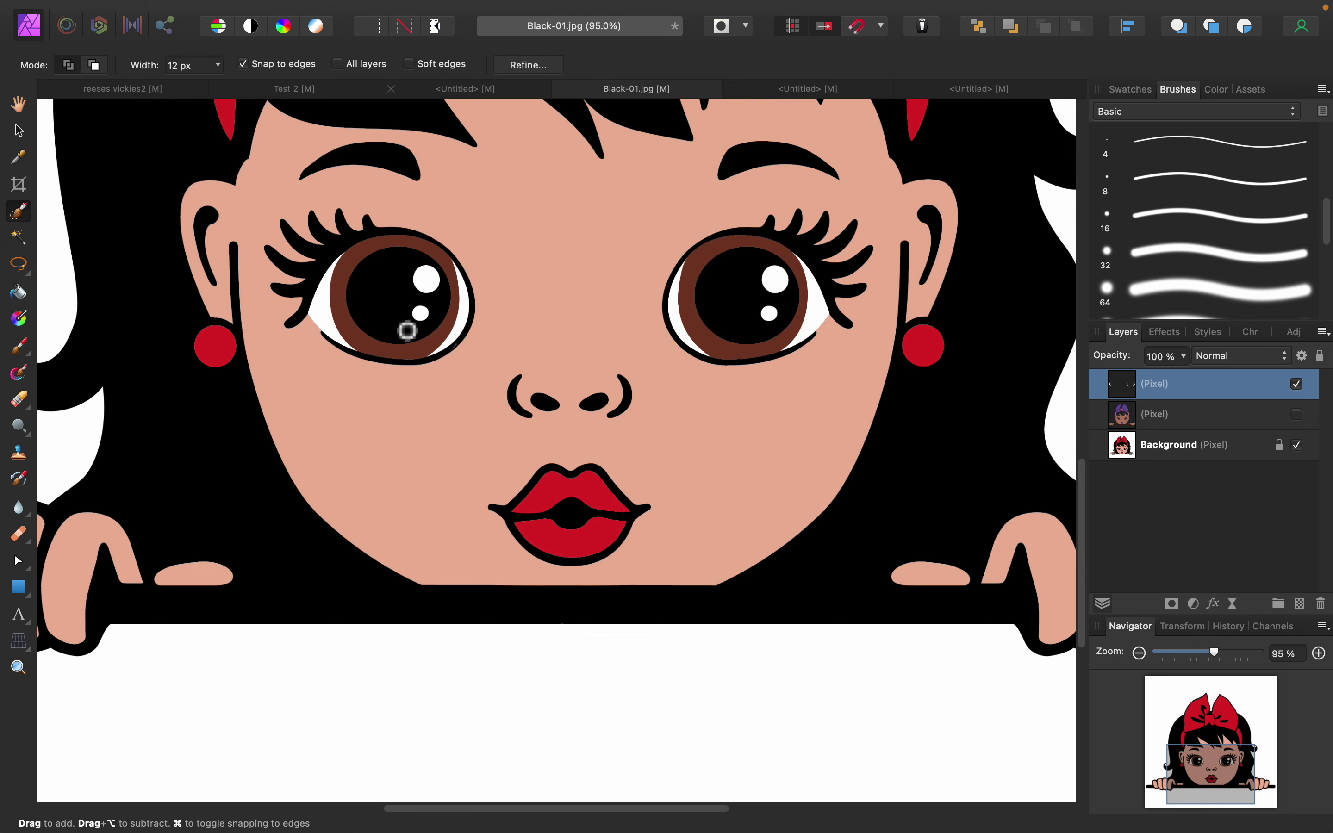
left_click(243, 64)
left_click(95, 67)
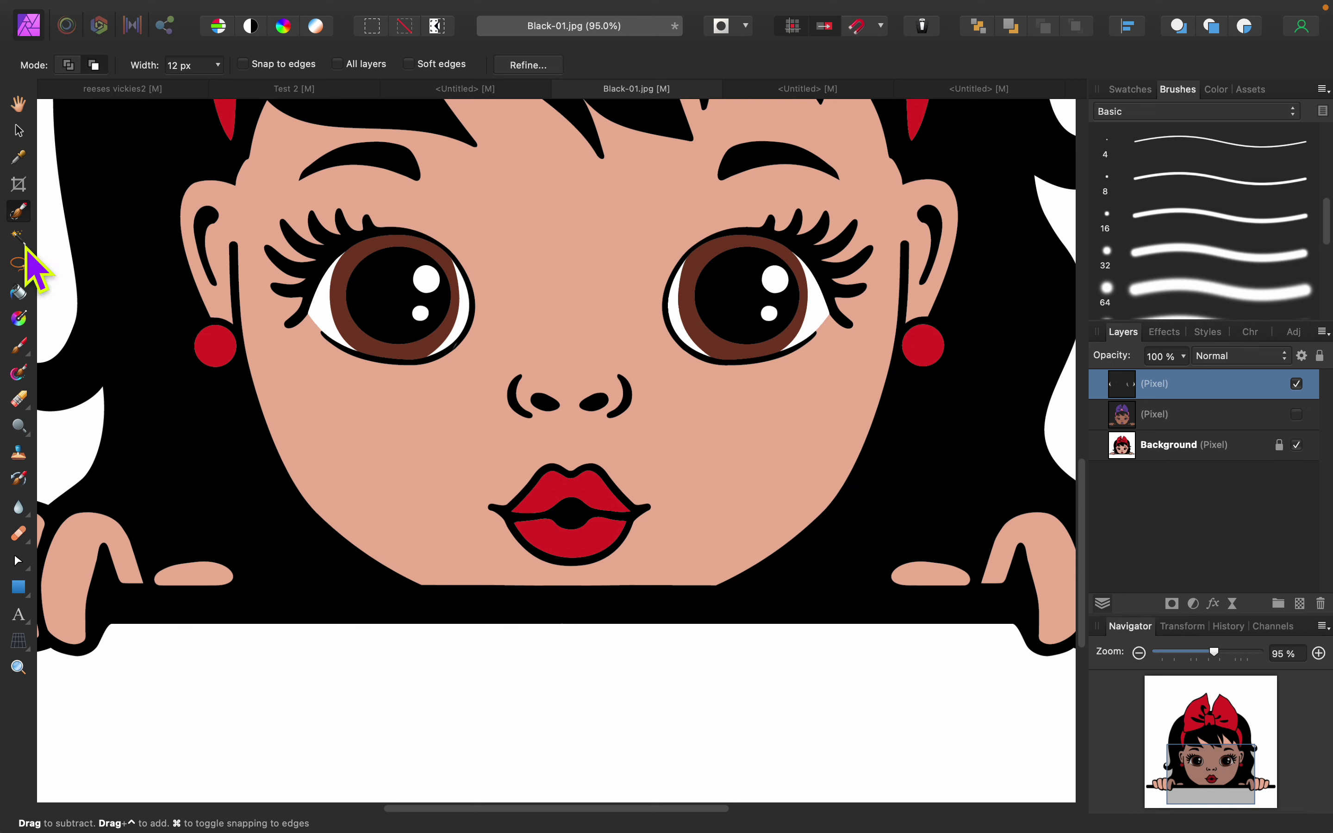
Step: Erase the remaining white fill from the left-hand eye with the 16 px Erase Brush, showing the recoloured layer to find leftover specks
left_click(21, 400)
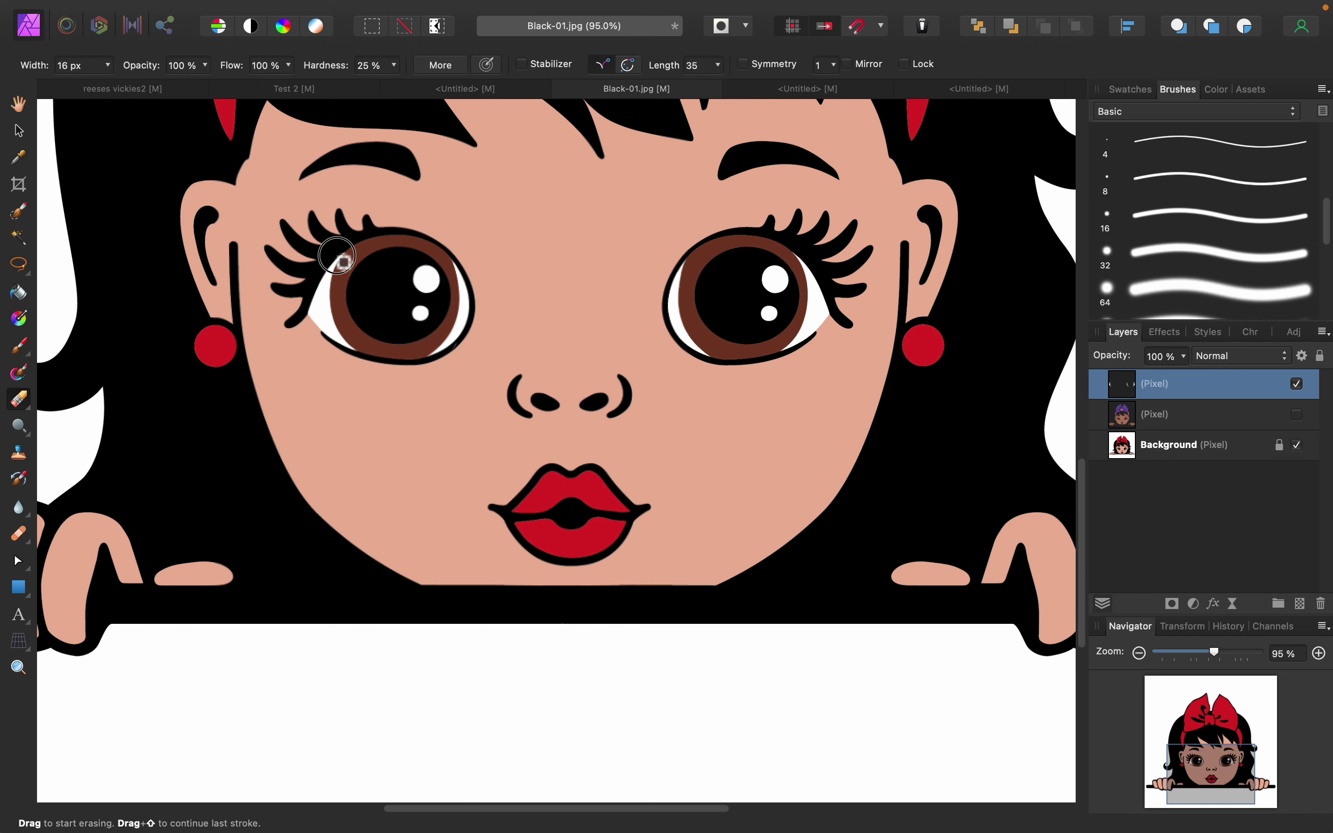
mouse_move(310, 303)
left_mouse_down()
mouse_move(324, 332)
mouse_move(305, 290)
mouse_move(329, 325)
mouse_move(322, 280)
mouse_move(346, 349)
mouse_move(313, 309)
mouse_move(350, 341)
left_mouse_up()
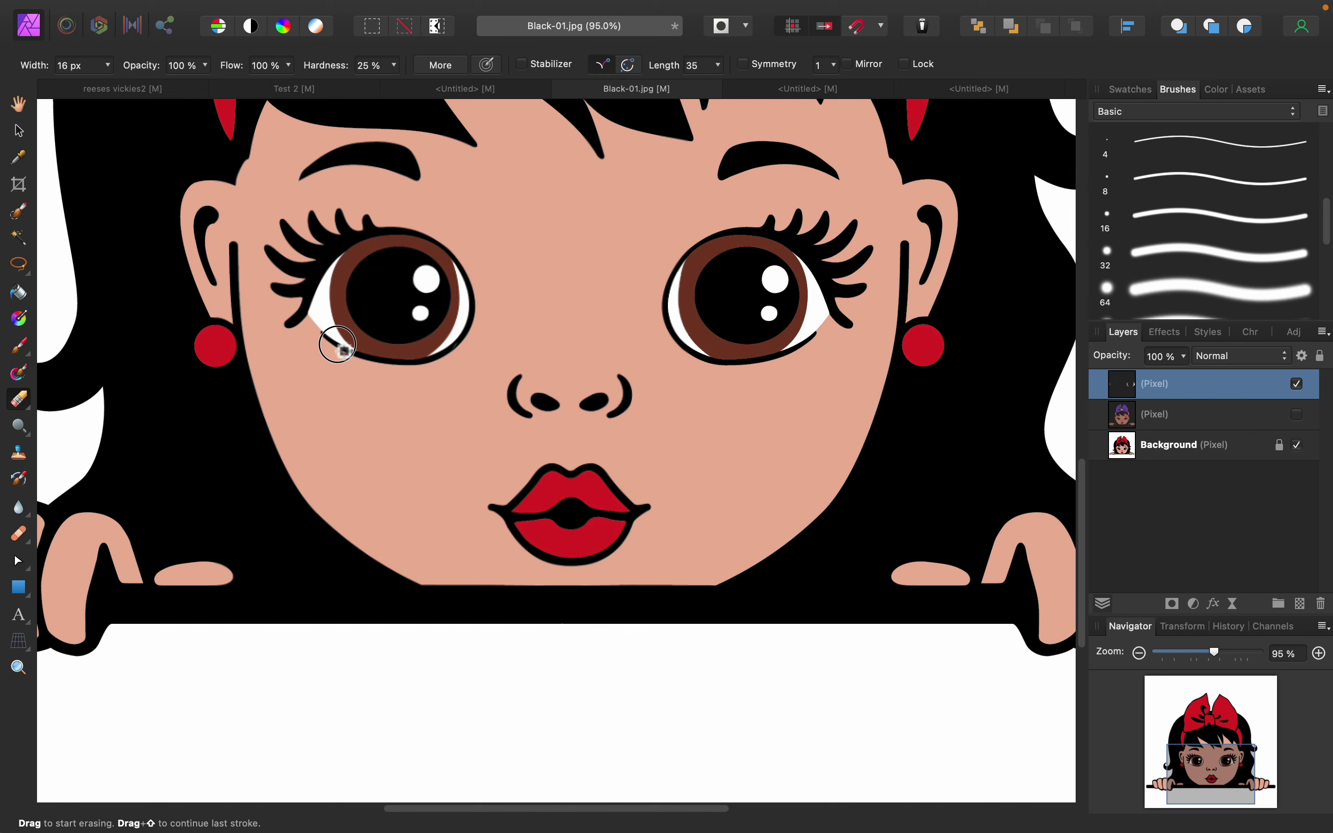
left_click(1296, 413)
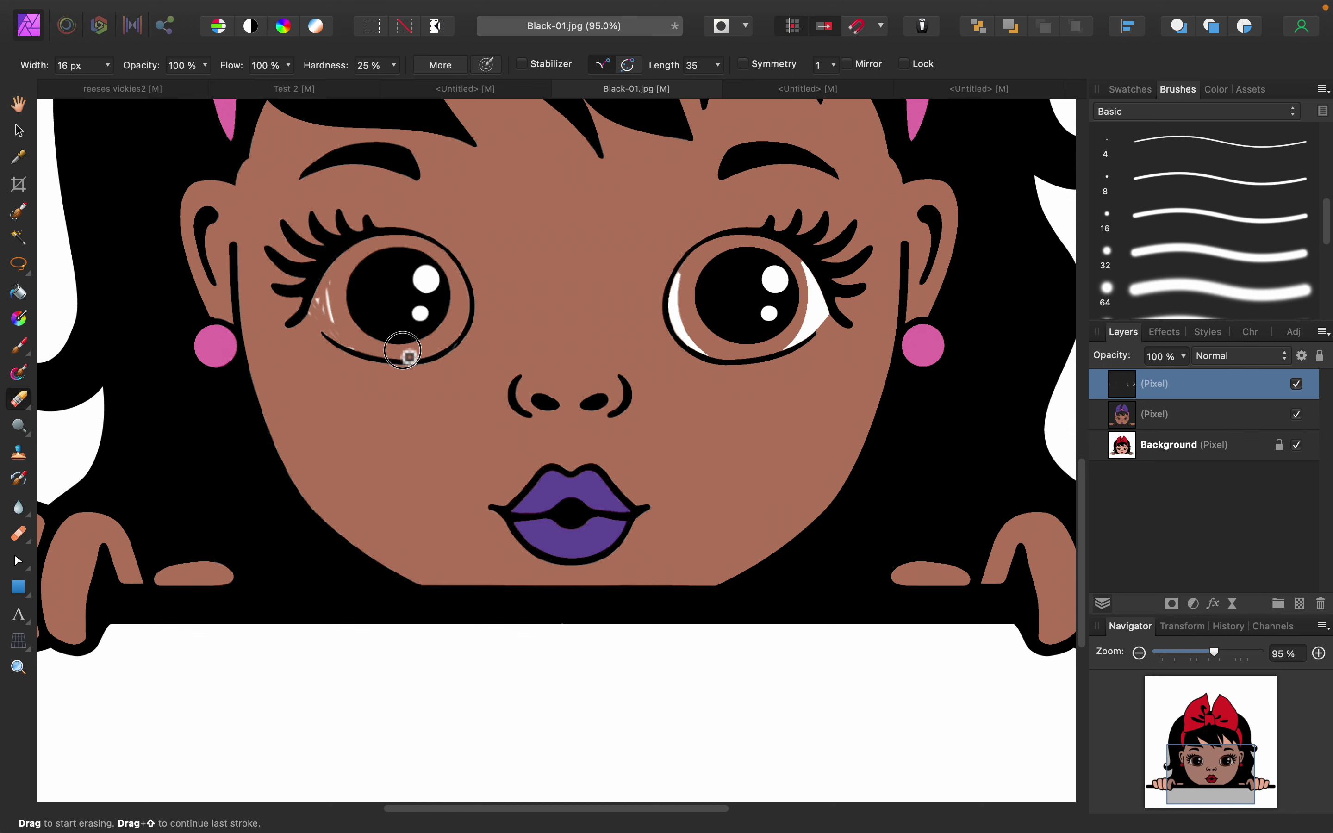
mouse_move(328, 326)
left_mouse_down()
mouse_move(330, 203)
mouse_move(330, 327)
mouse_move(318, 302)
mouse_move(337, 325)
mouse_move(320, 296)
mouse_move(315, 324)
mouse_move(321, 292)
left_mouse_up()
left_click(331, 309)
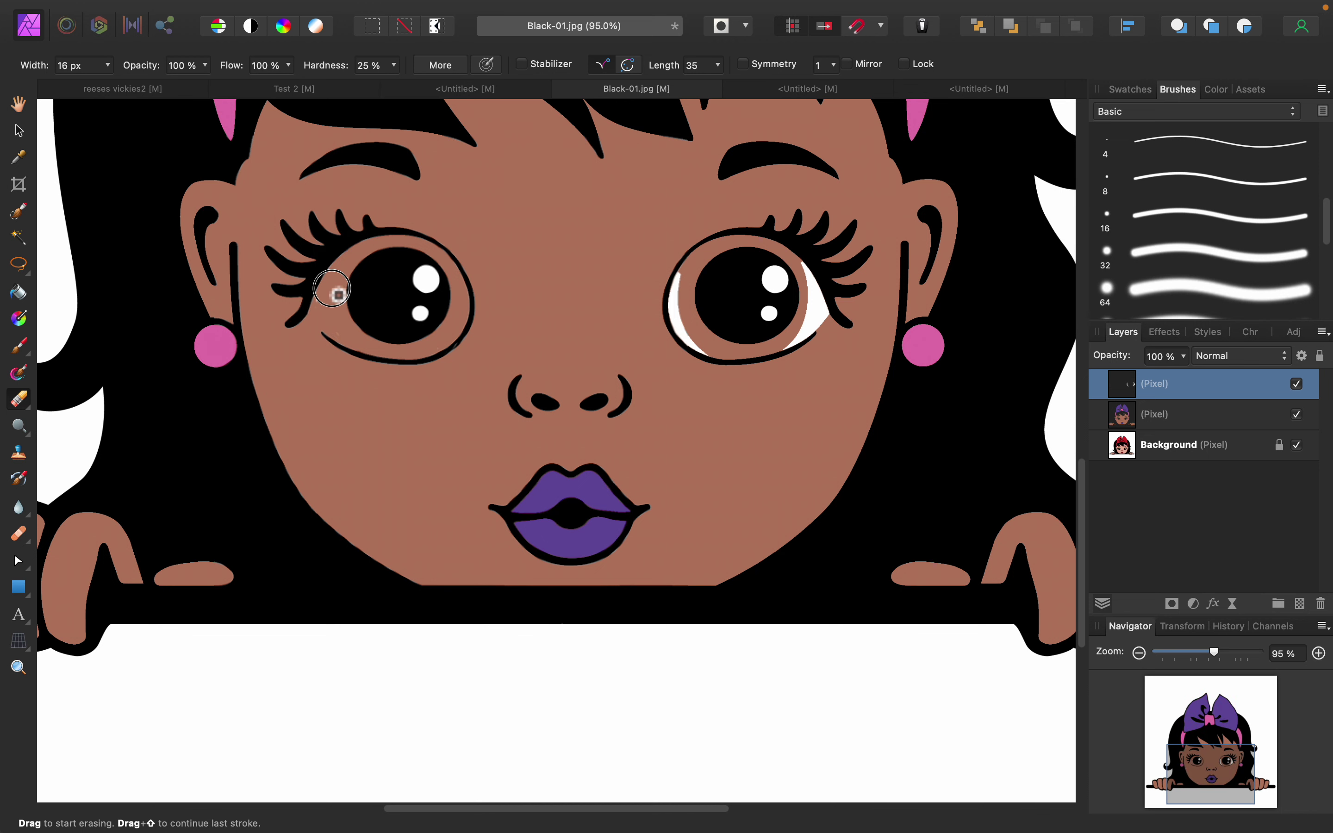
left_click_drag(321, 312, 321, 286)
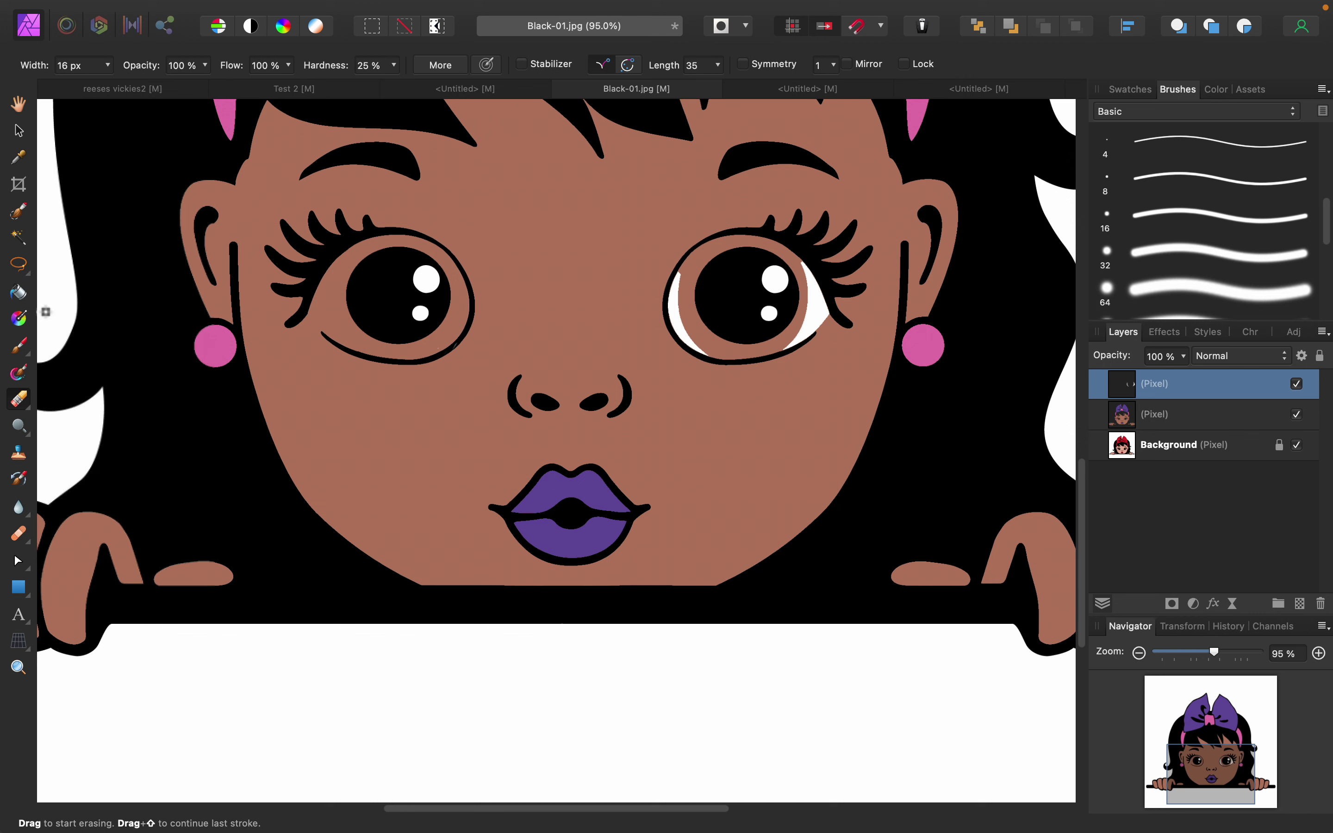
Step: Enclose the right-hand eye in a rectangular marquee and duplicate the eye-white pixel layer
left_click(28, 274)
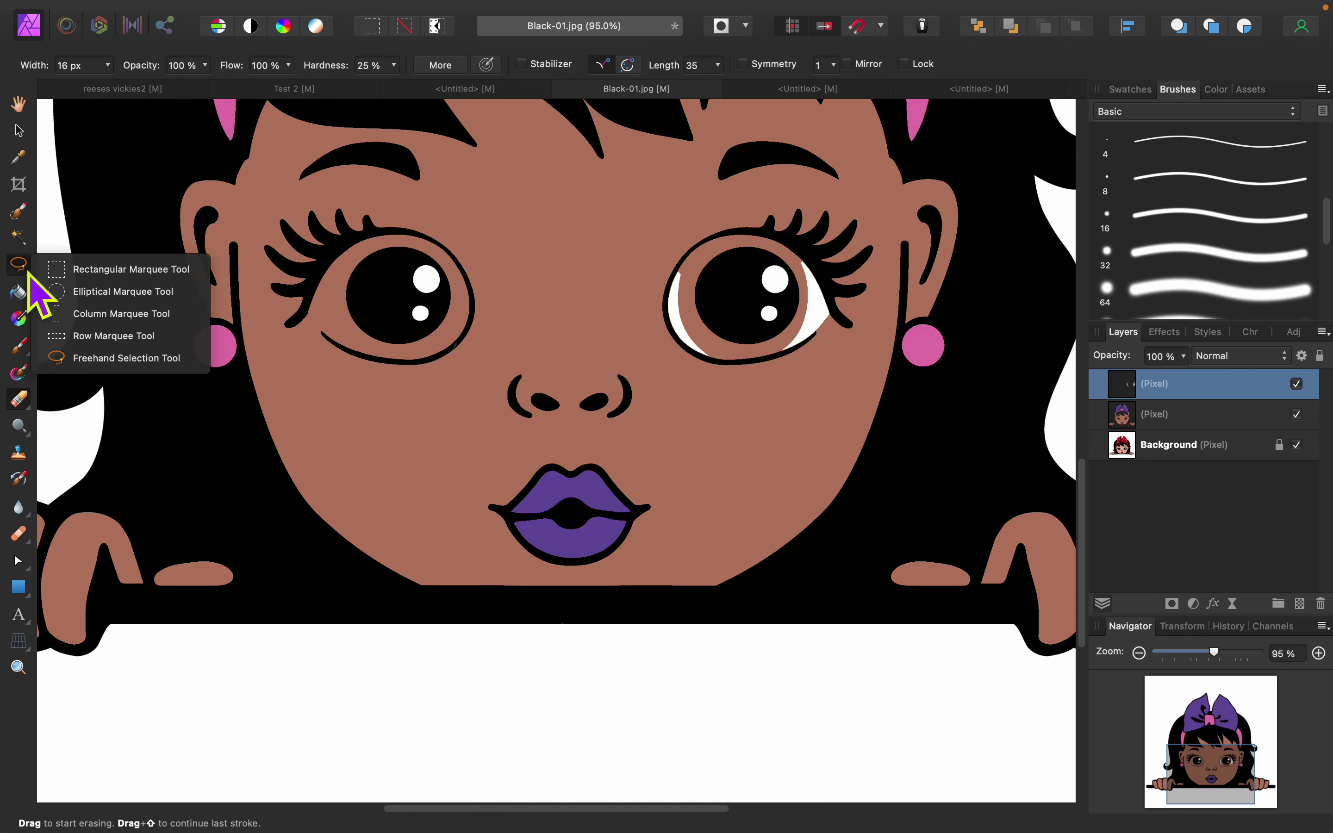
left_click(116, 270)
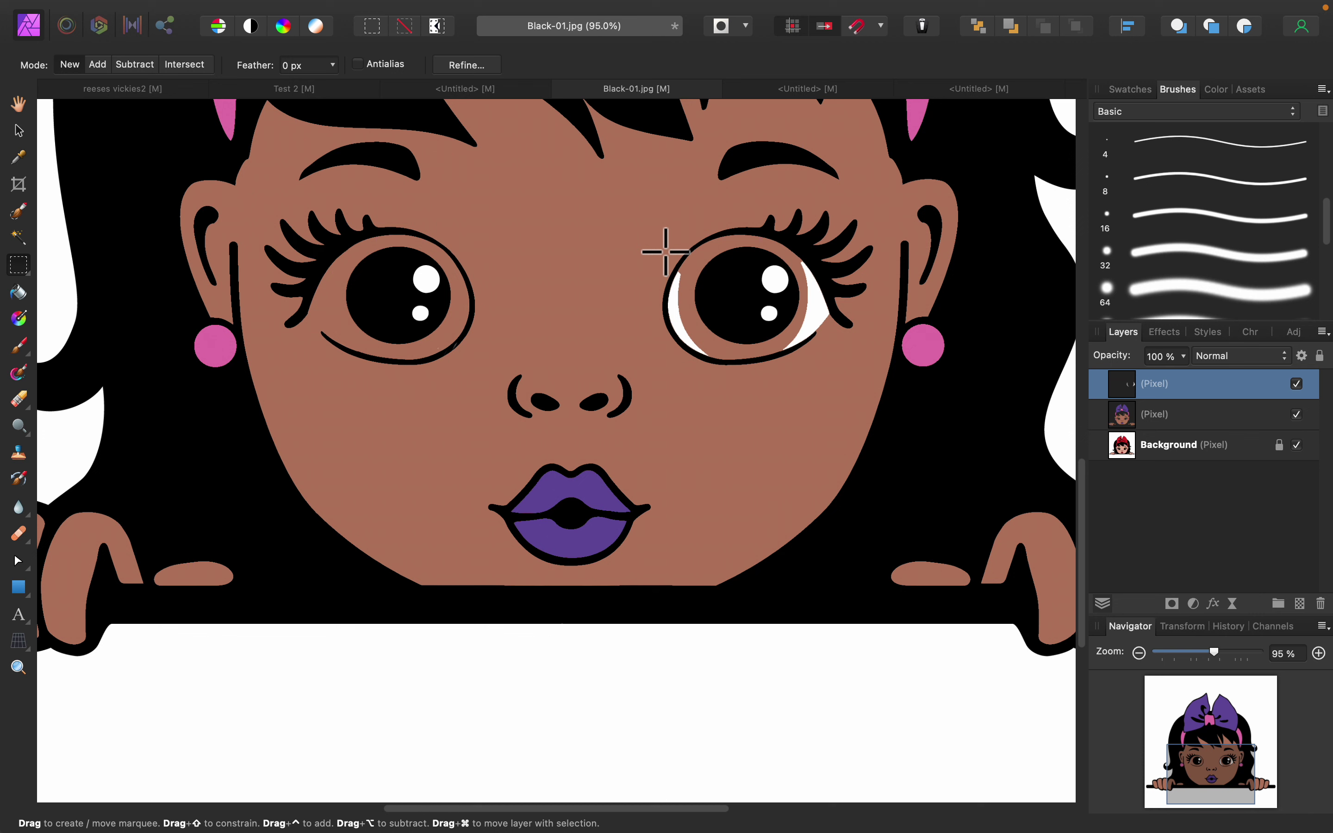
left_click_drag(650, 236, 855, 390)
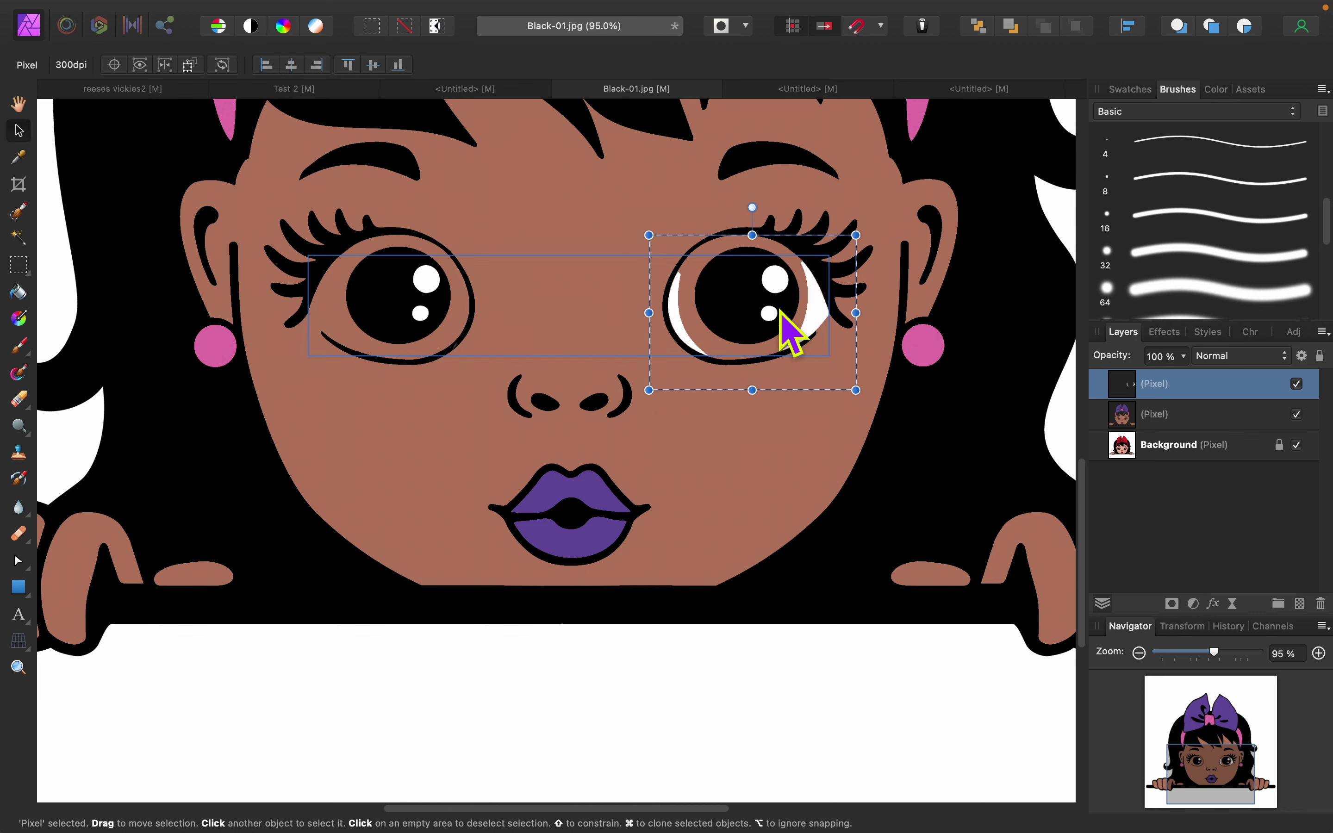
right_click(1205, 392)
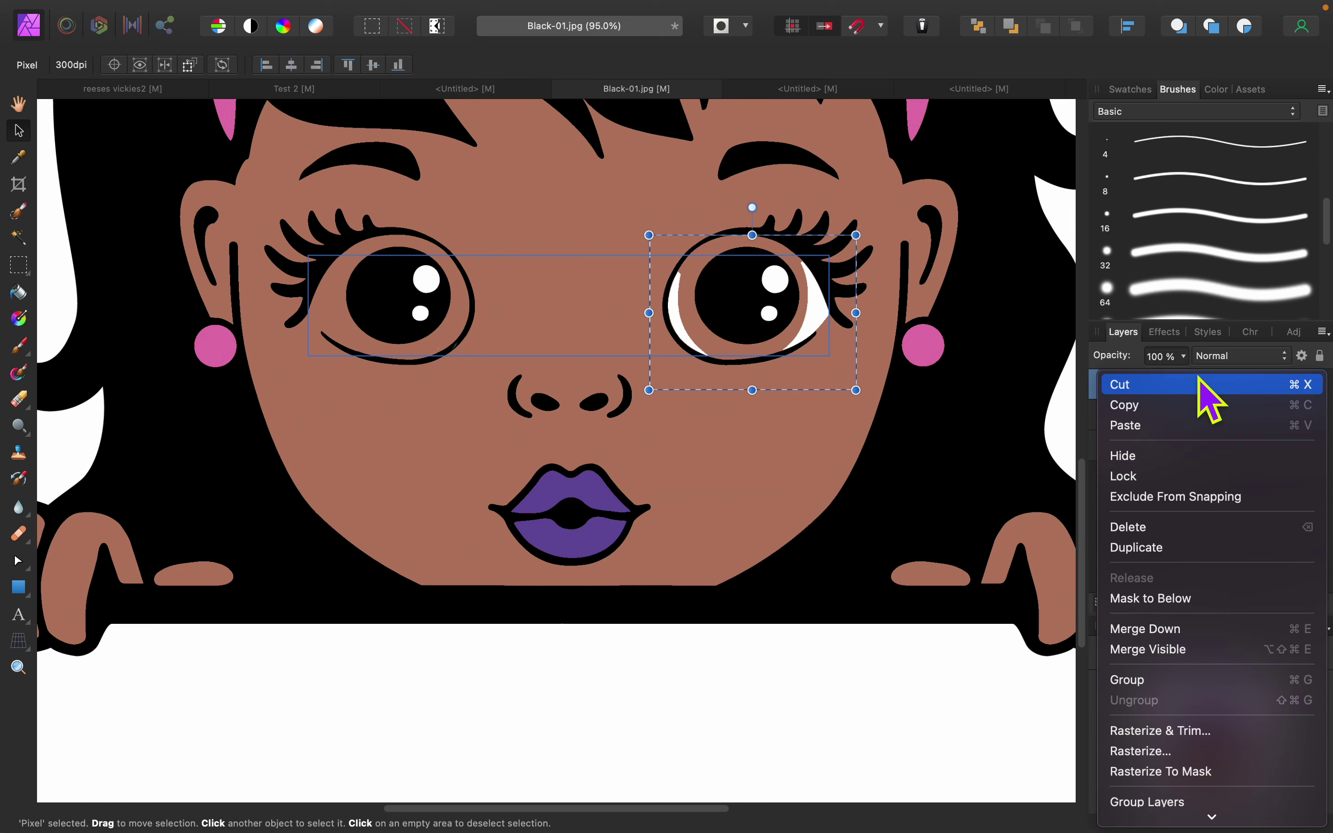
left_click(1193, 545)
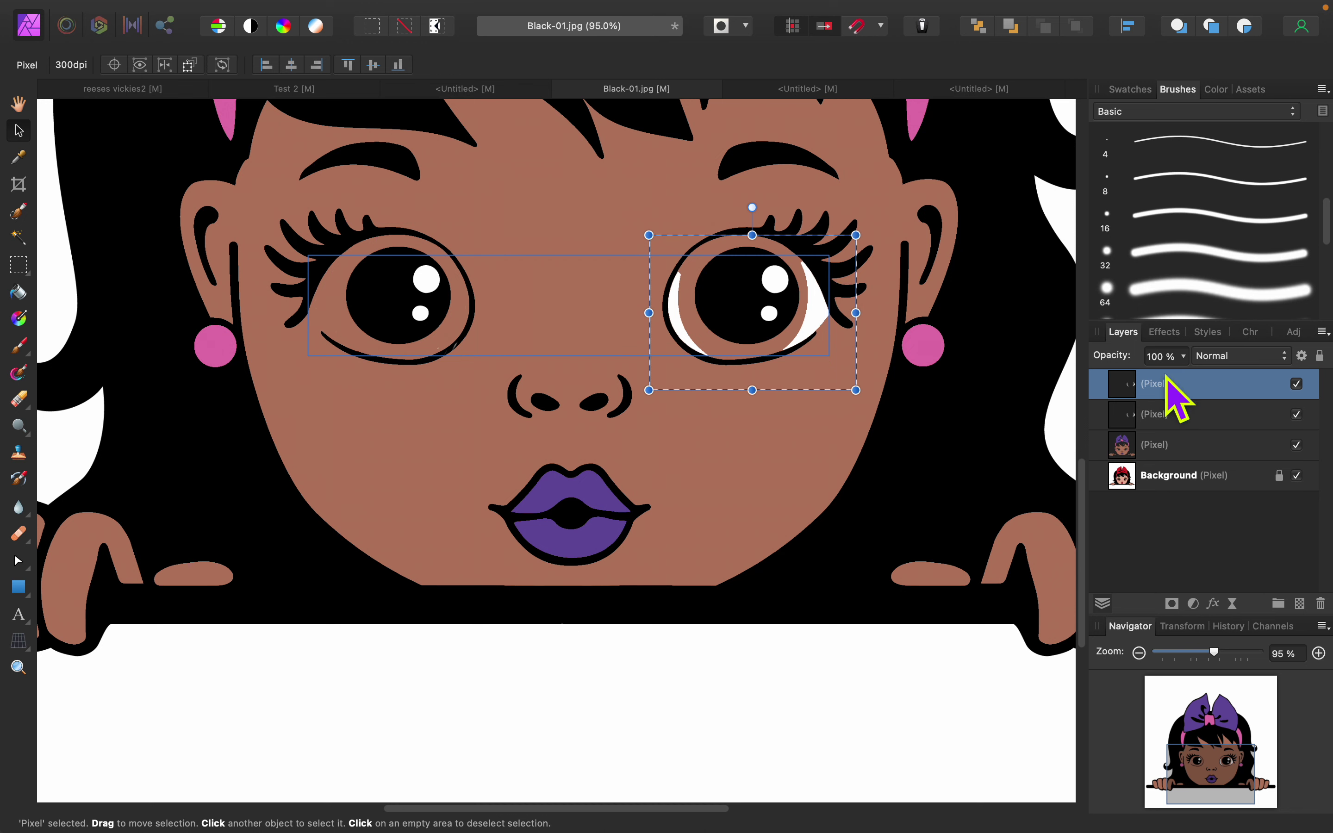
Step: Flip the duplicated eye-white layer horizontally so it fills the left-hand eye, and clear the marquee selection
right_click(838, 248)
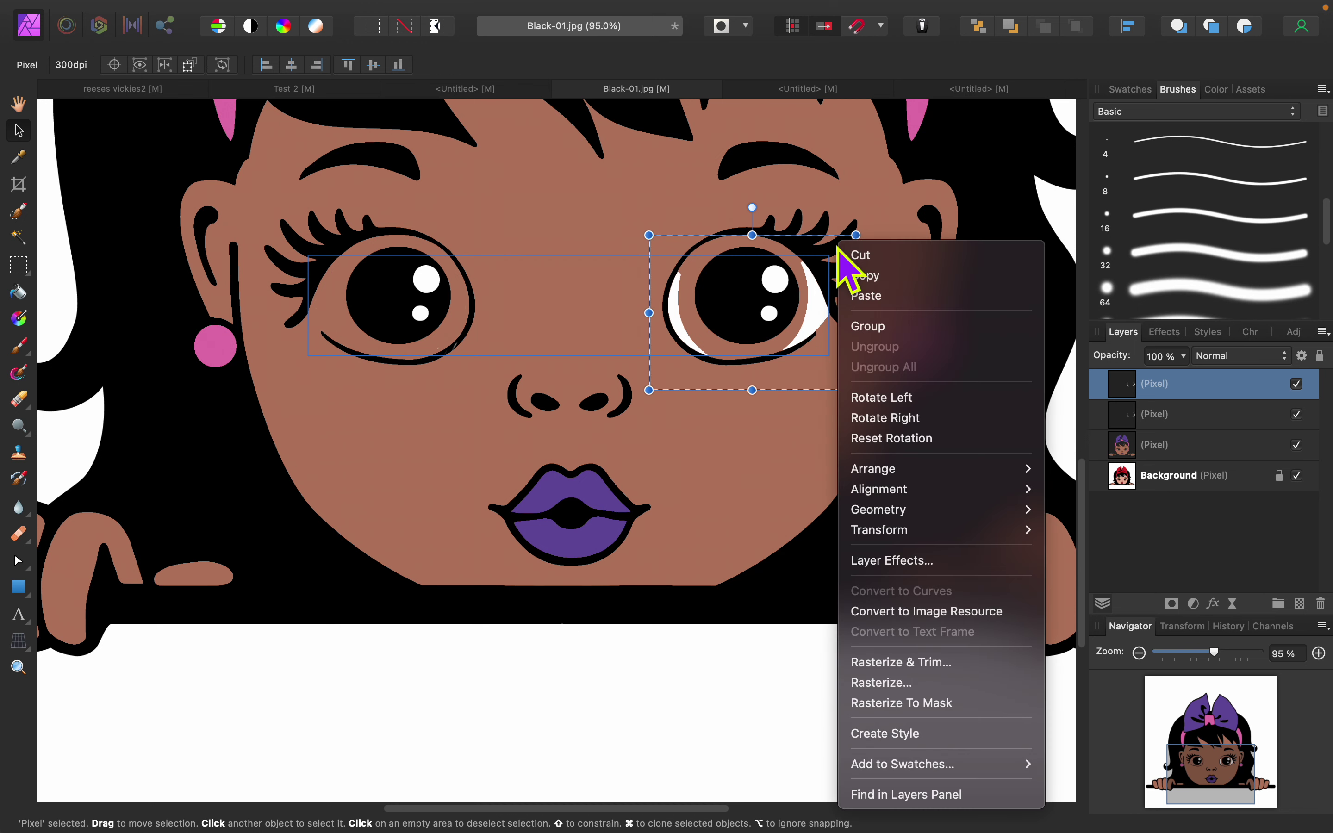
mouse_move(893, 527)
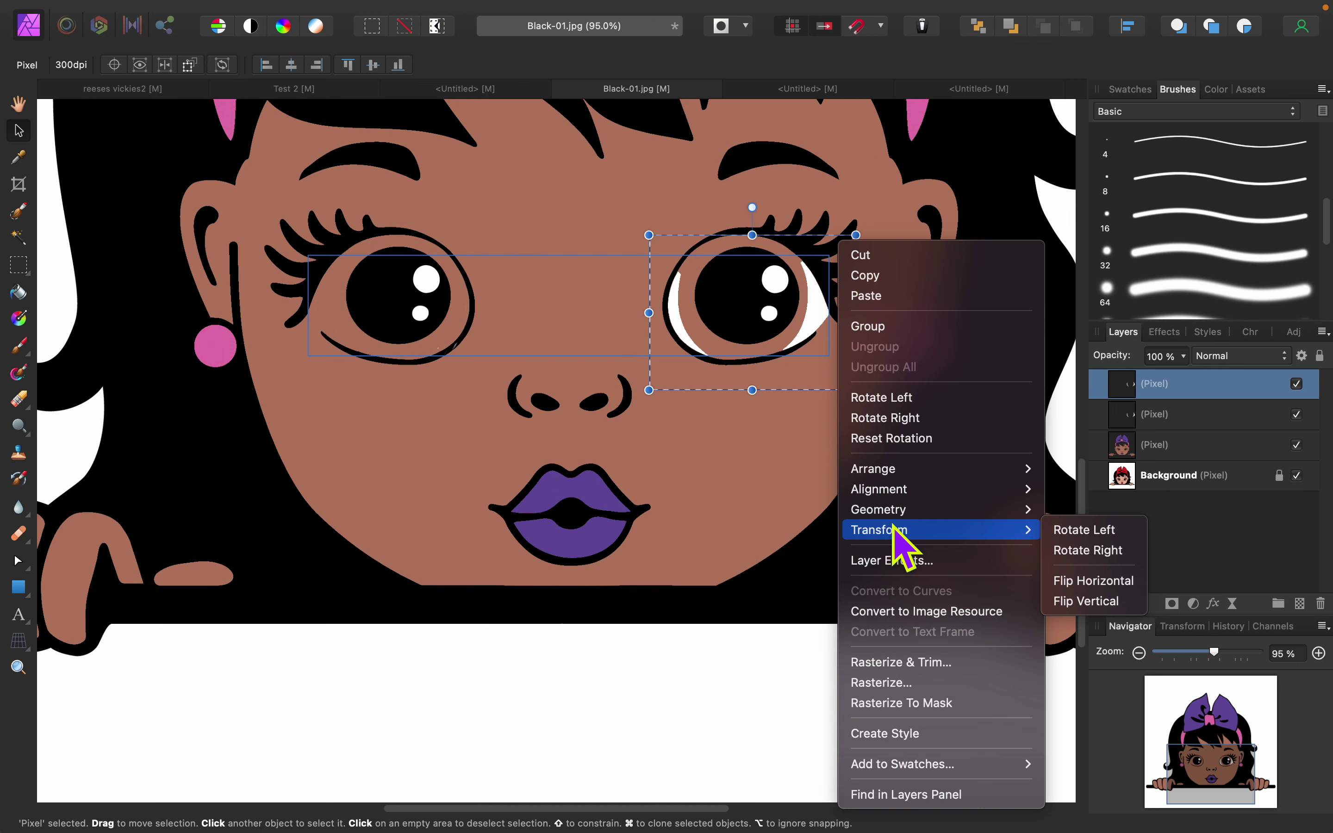
left_click(1093, 582)
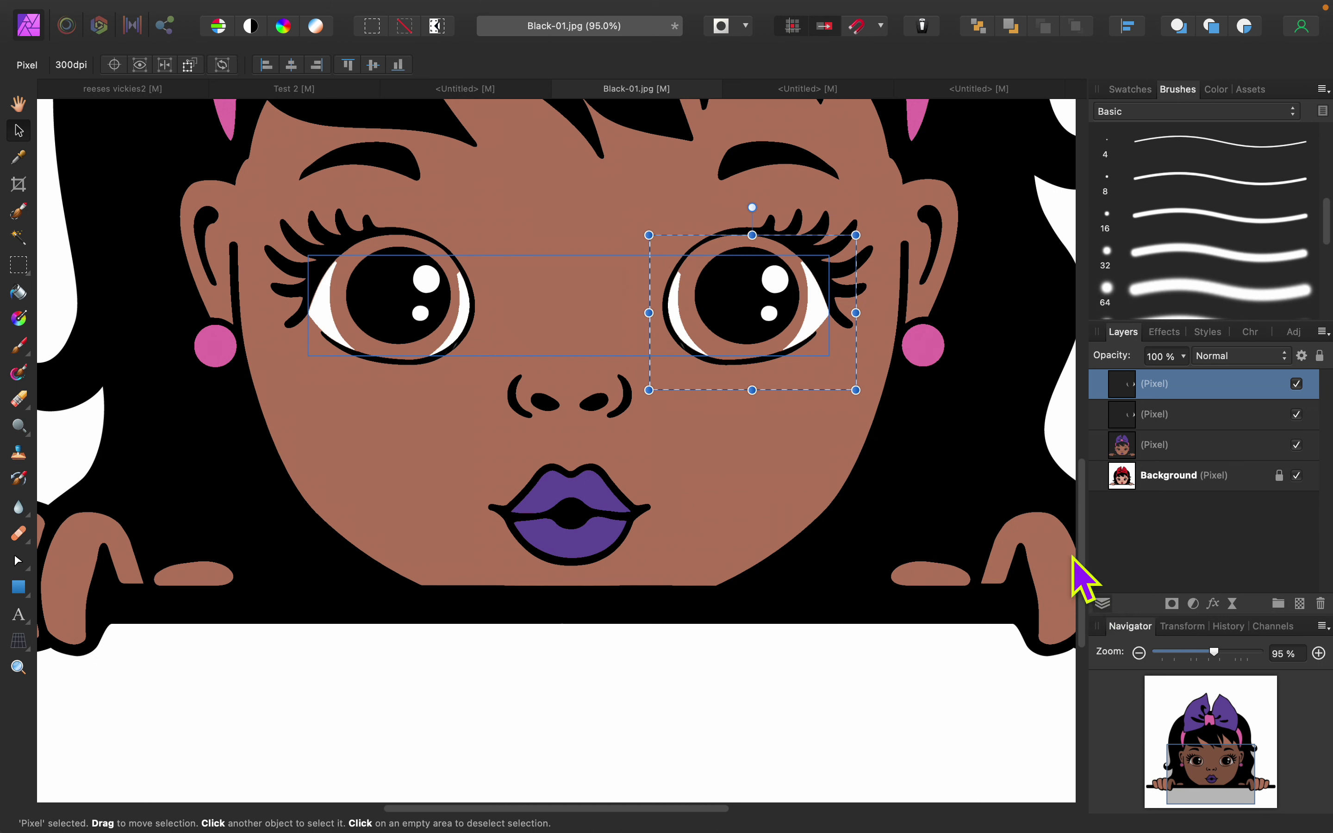
left_click(538, 176)
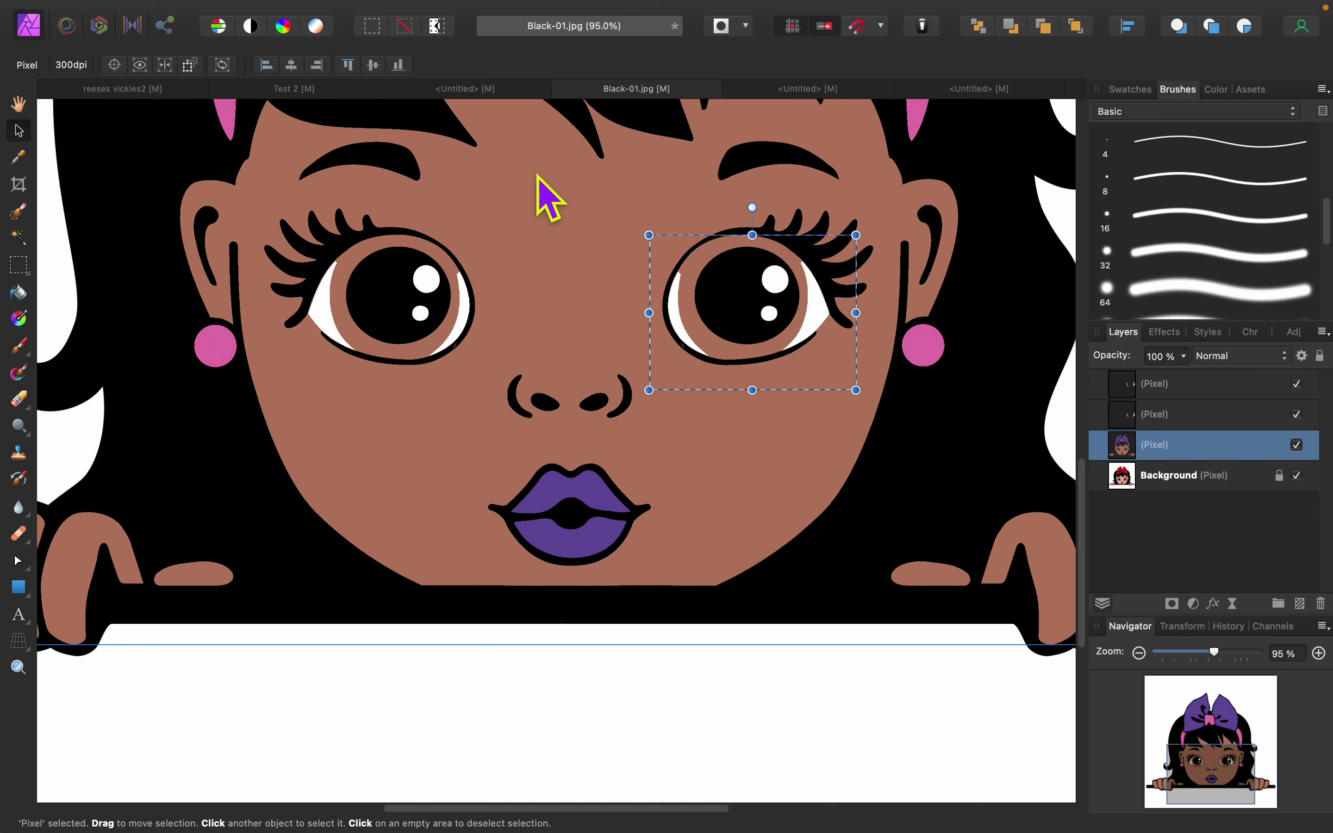
left_click(399, 23)
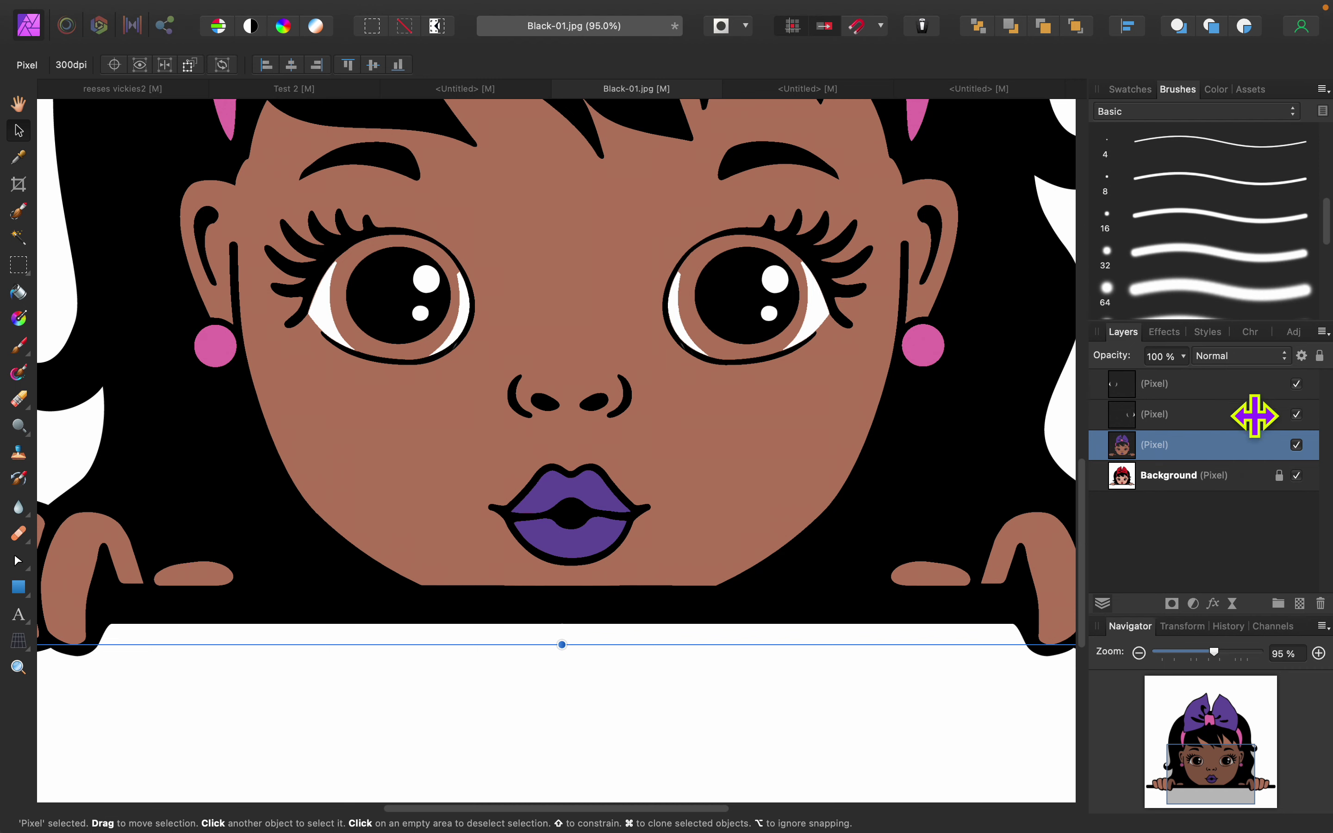
Step: Compare the artwork with the Background layer hidden and shown, and examine the whole drawing at 50% with nothing selected
left_click(1296, 475)
left_click(1298, 477)
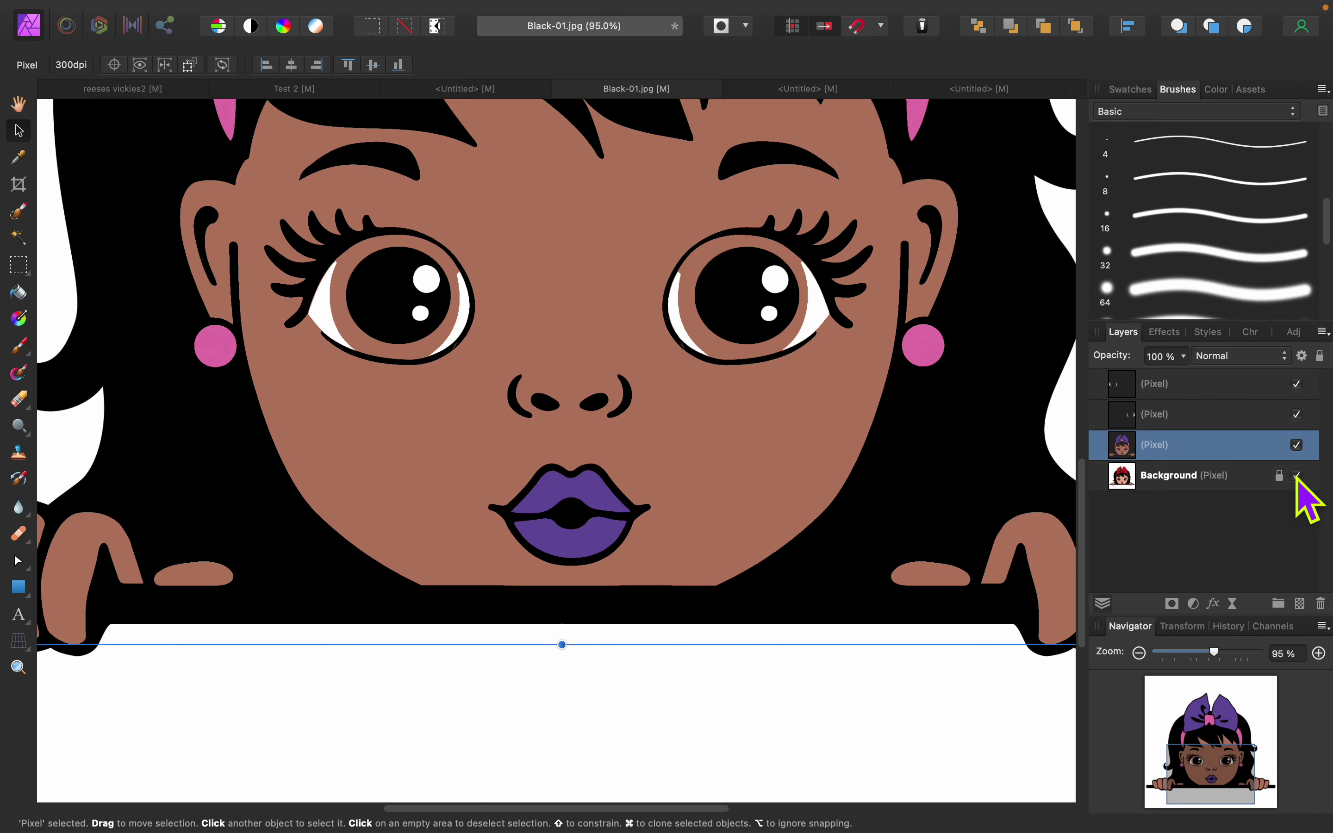
left_click(1297, 475)
left_click(1296, 475)
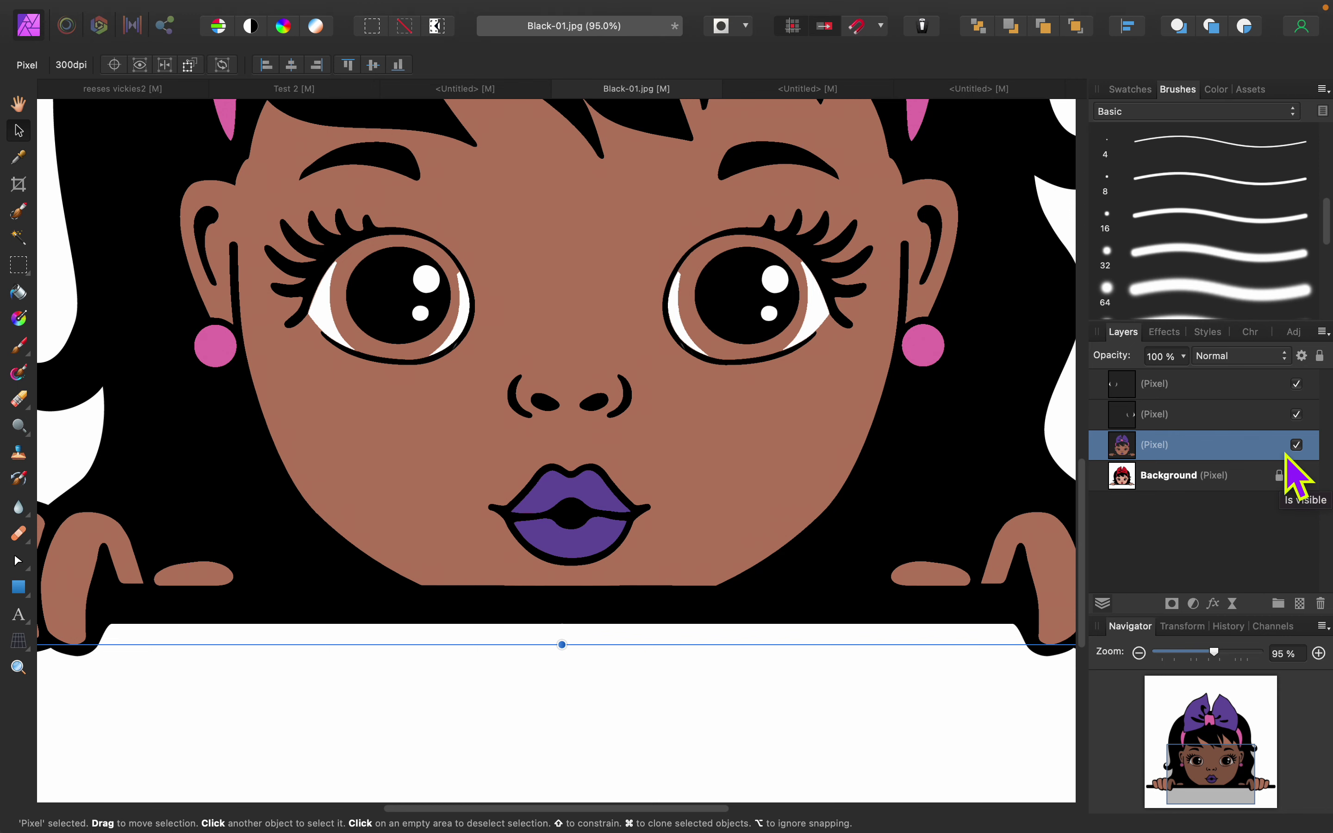
left_click_drag(1080, 485, 1081, 421)
left_click_drag(1214, 658, 1175, 654)
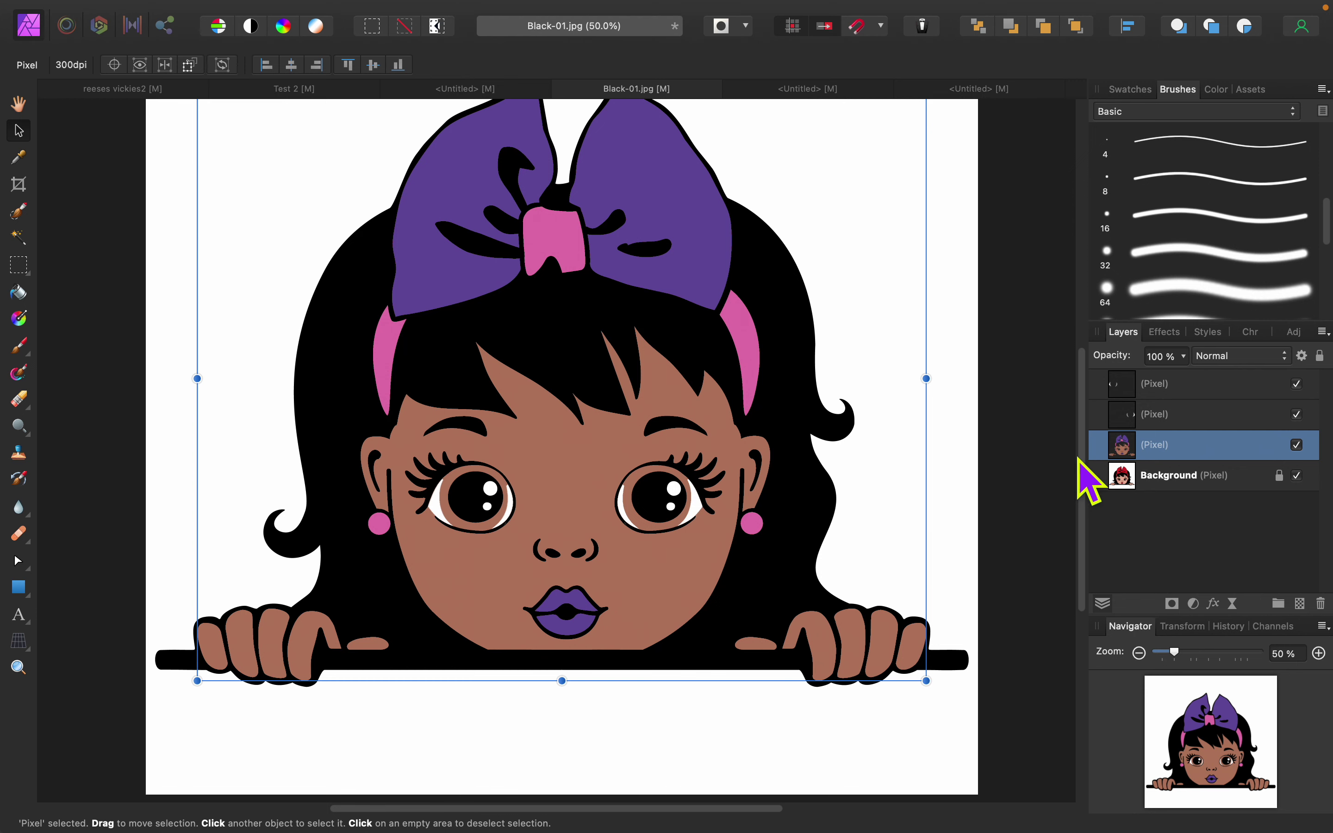
mouse_move(1079, 458)
left_mouse_down()
mouse_move(1078, 423)
mouse_move(1080, 438)
left_mouse_up()
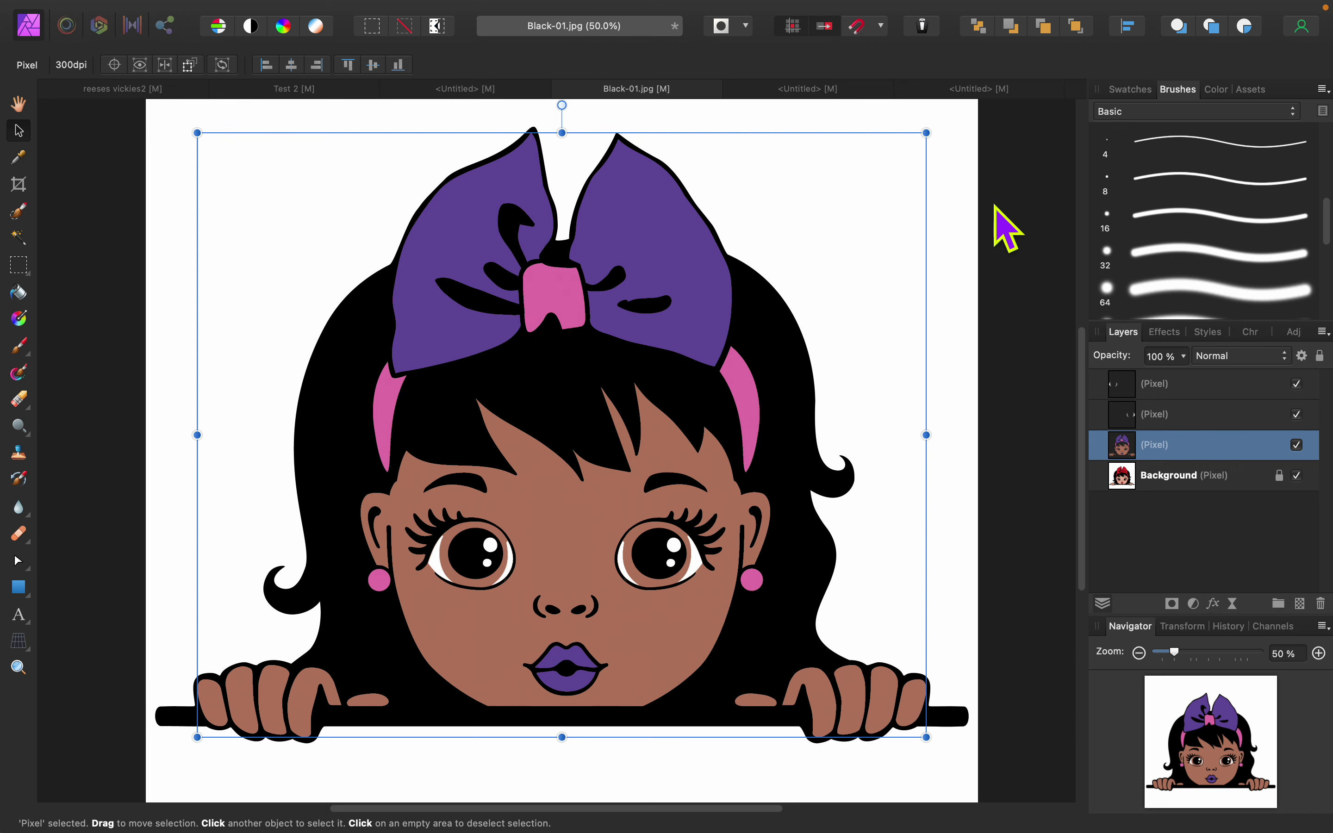
left_click(81, 172)
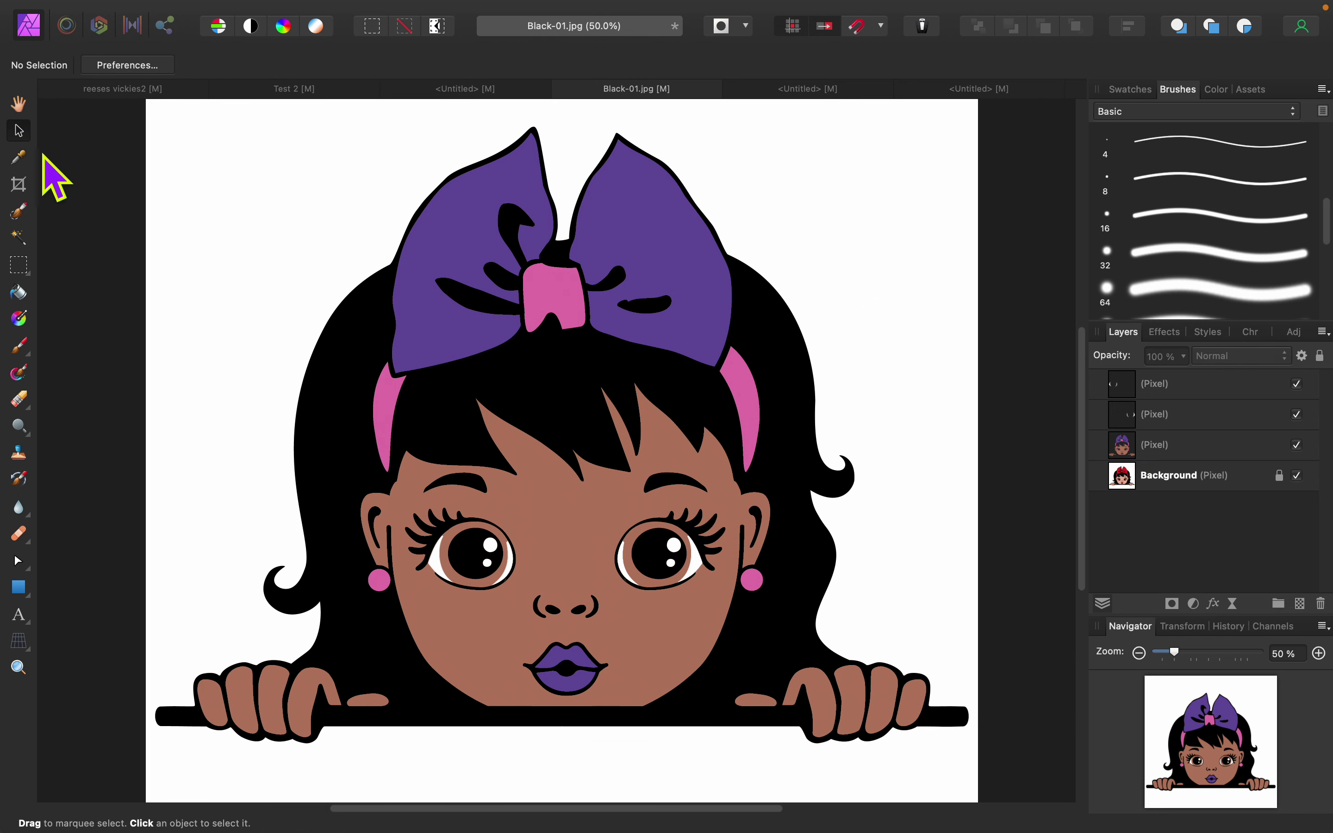
Step: Select both purple halves of the bow using a 23 px Selection Brush that snaps to edges, and add a new pixel layer
left_click(17, 214)
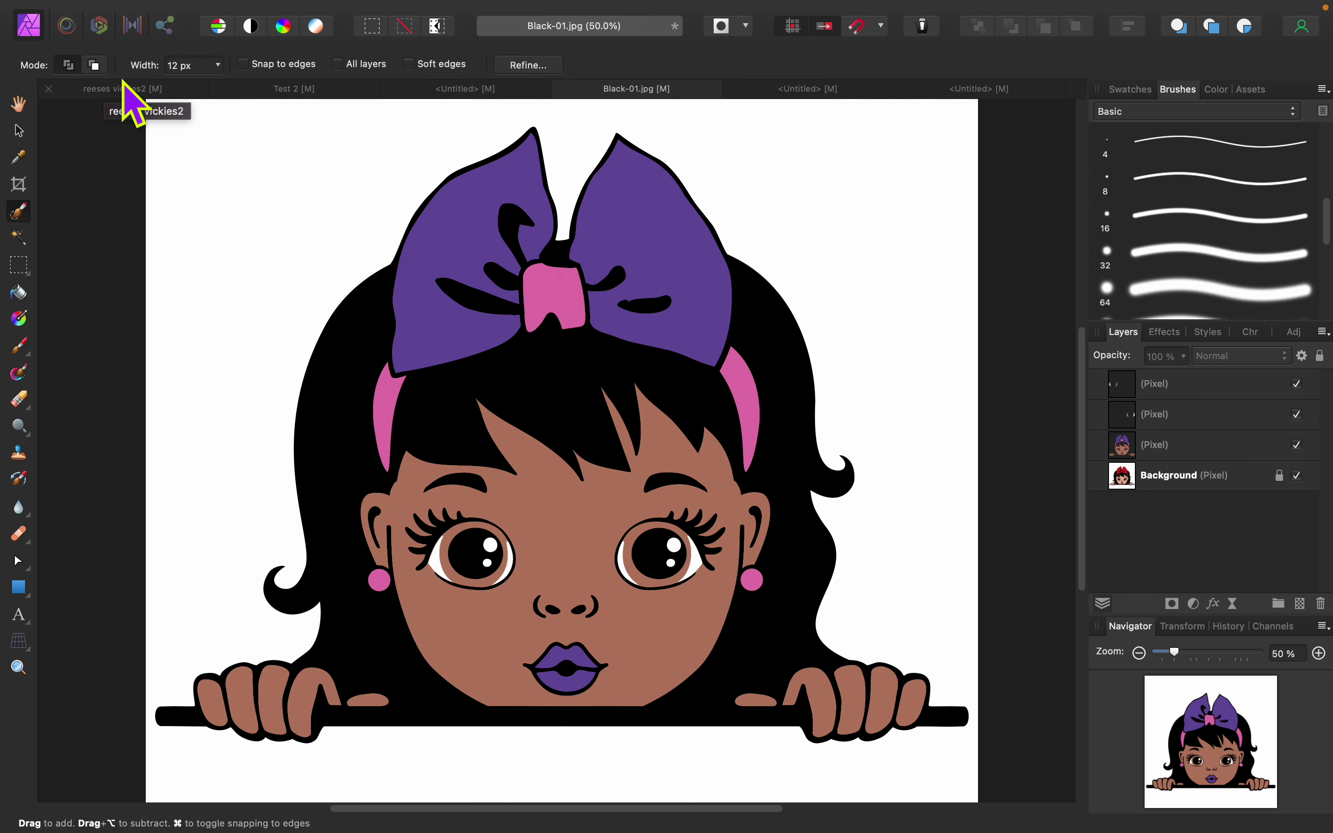
left_click(283, 63)
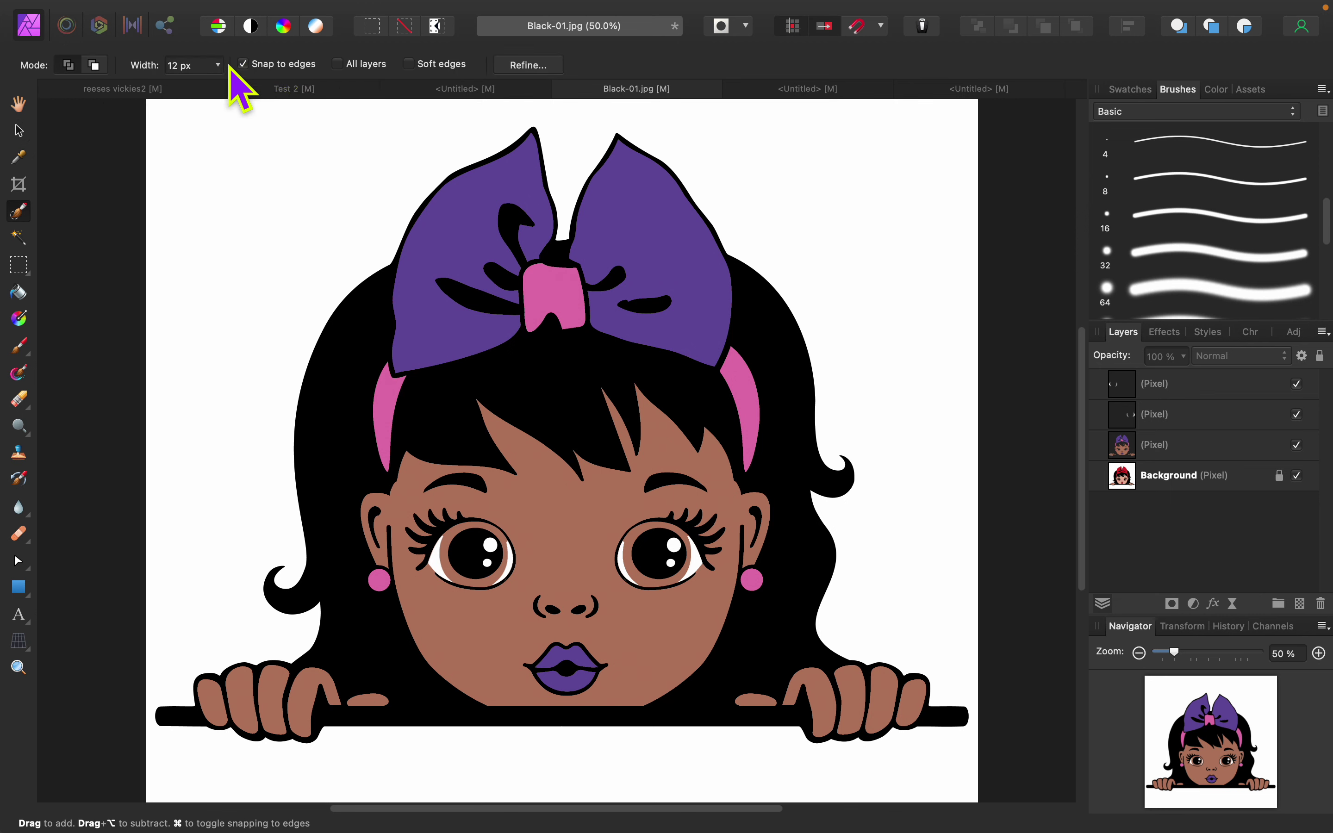
left_click(217, 67)
mouse_move(214, 86)
left_mouse_down()
mouse_move(285, 85)
mouse_move(231, 88)
left_mouse_up()
left_click(446, 248)
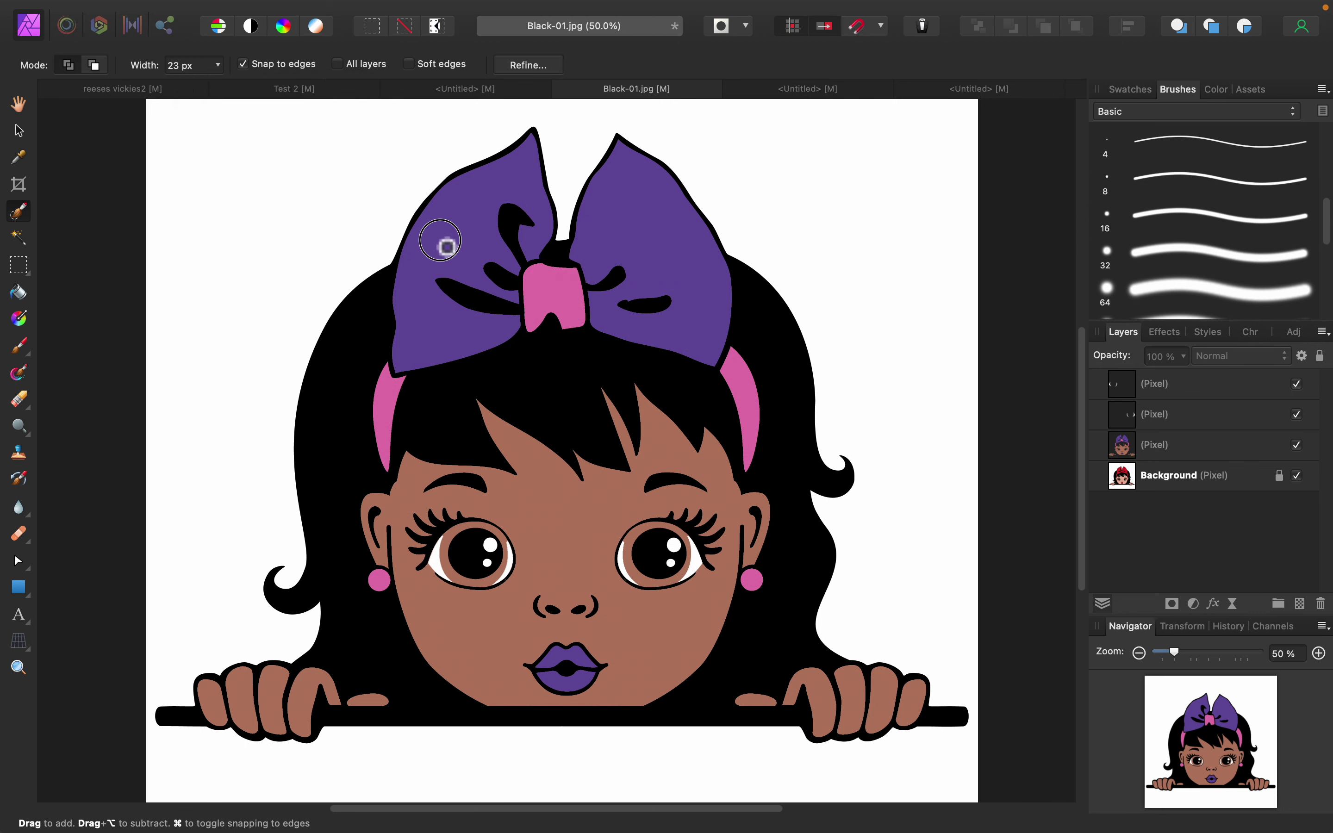
mouse_move(648, 222)
left_mouse_down()
mouse_move(675, 263)
mouse_move(606, 214)
left_mouse_up()
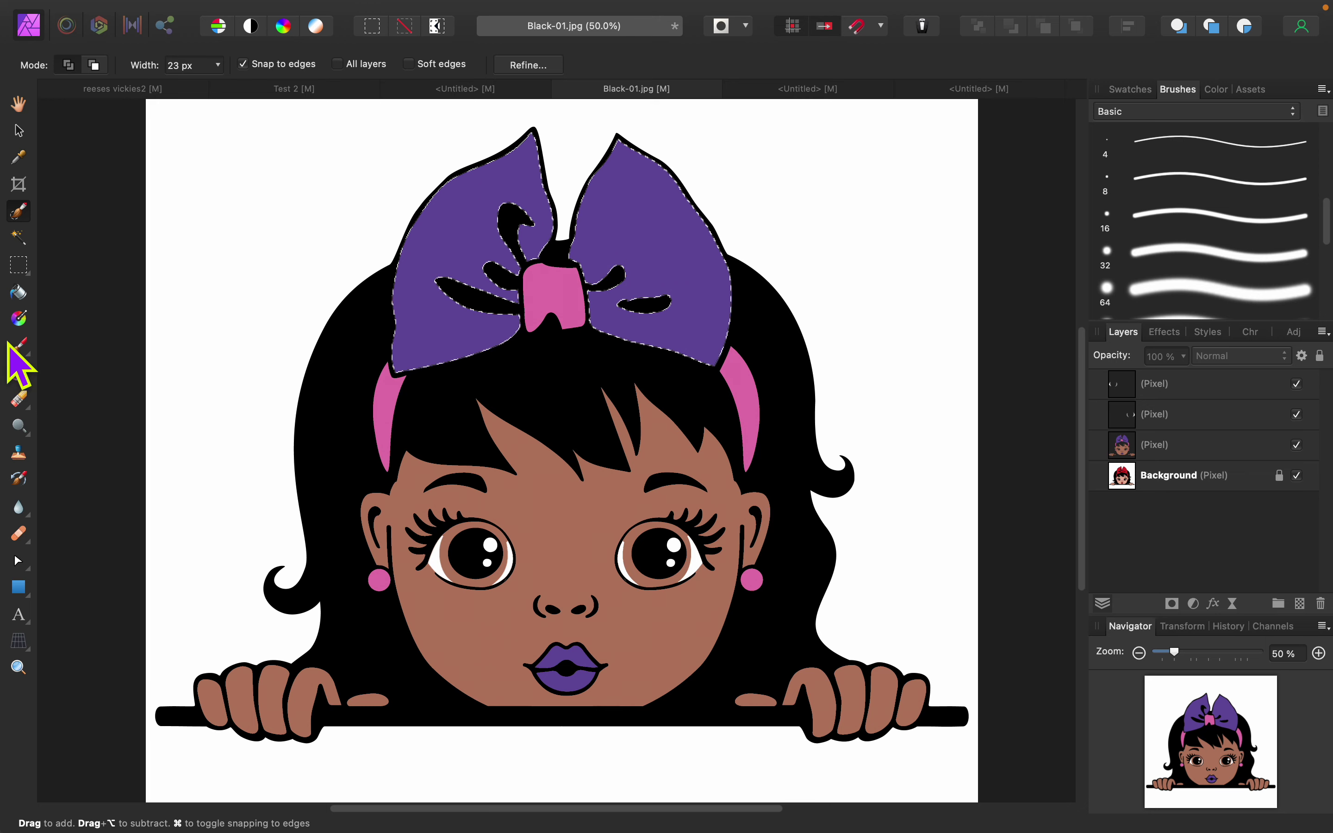
left_click(1301, 604)
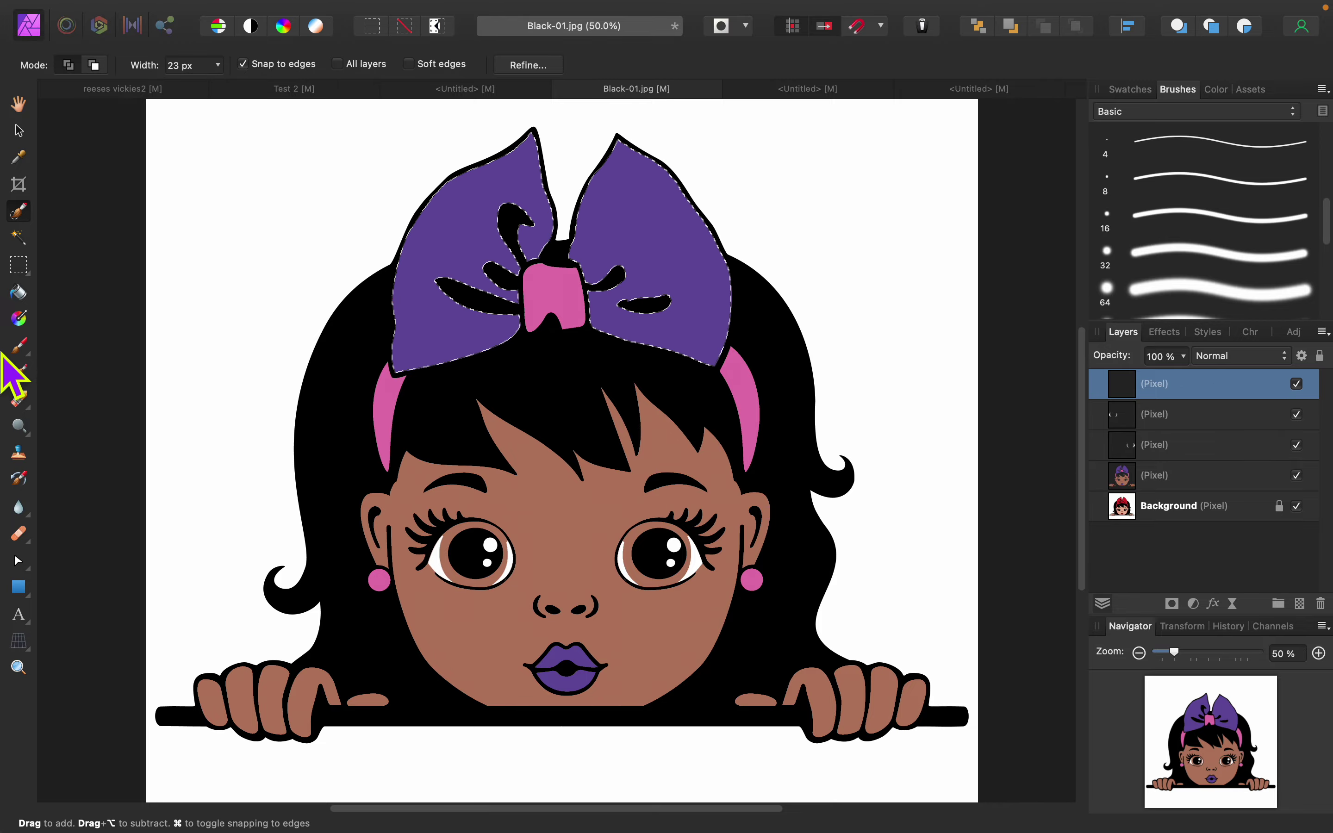
Step: Activate the Paint Brush, load the FREDDY'S FANTASTIK BRUSHES category, and look through its textured brushes
left_click(18, 345)
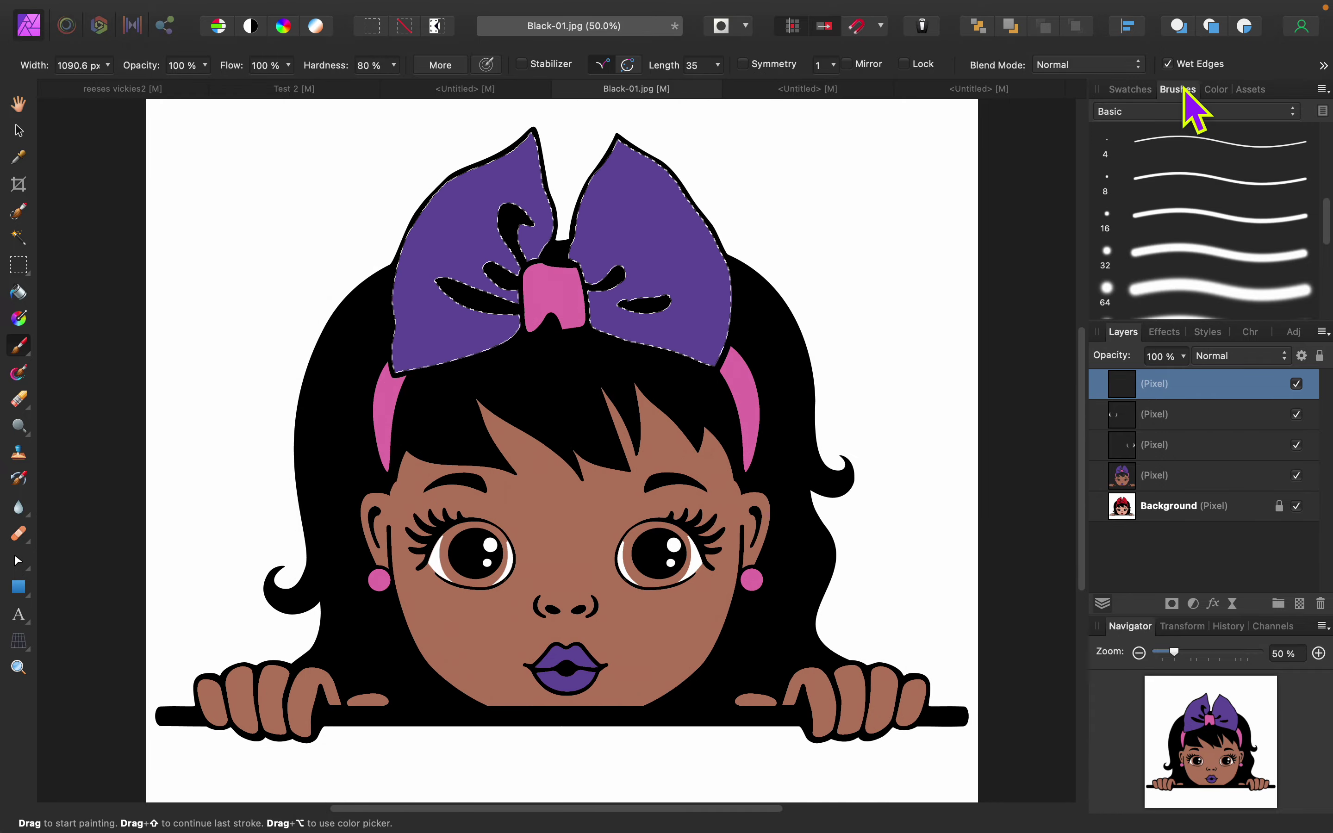
left_click(1181, 113)
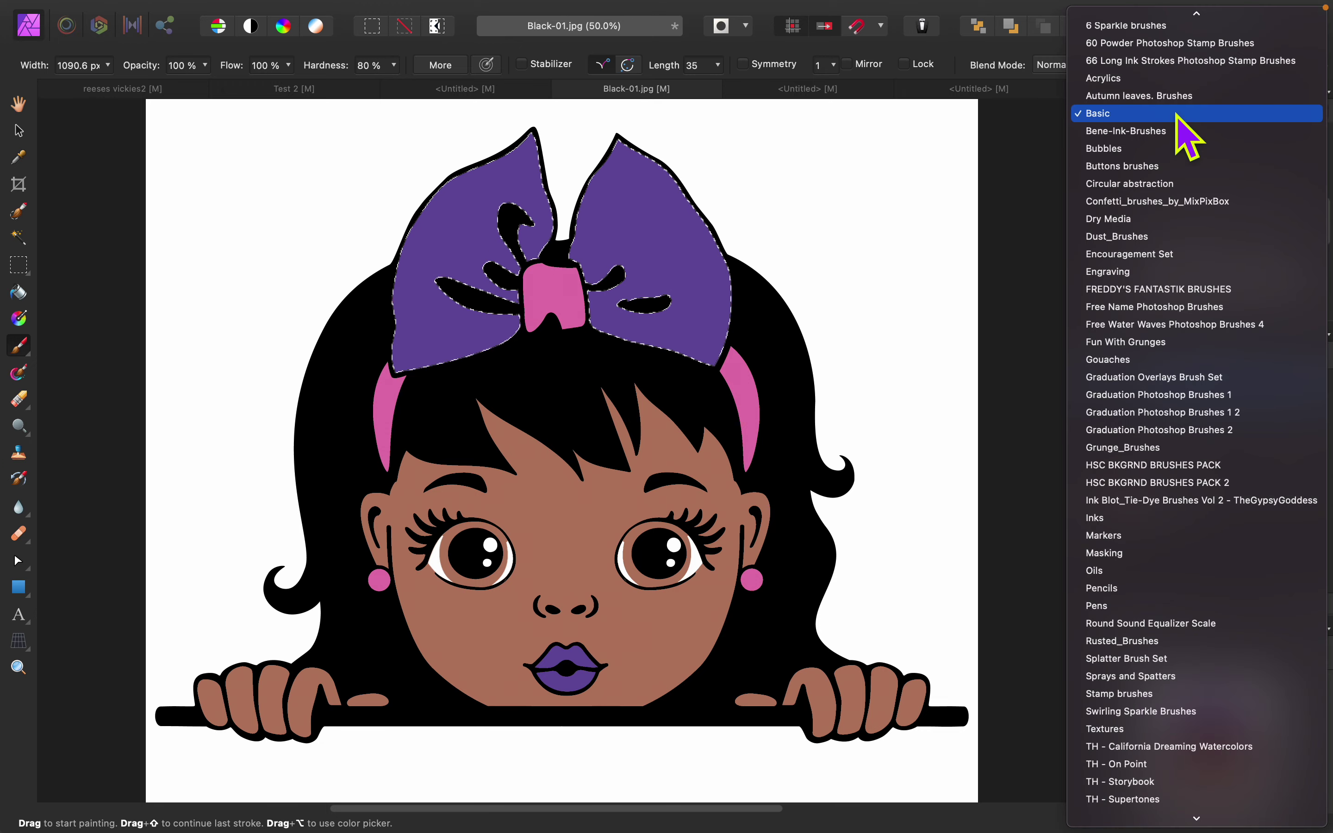
left_click(1176, 290)
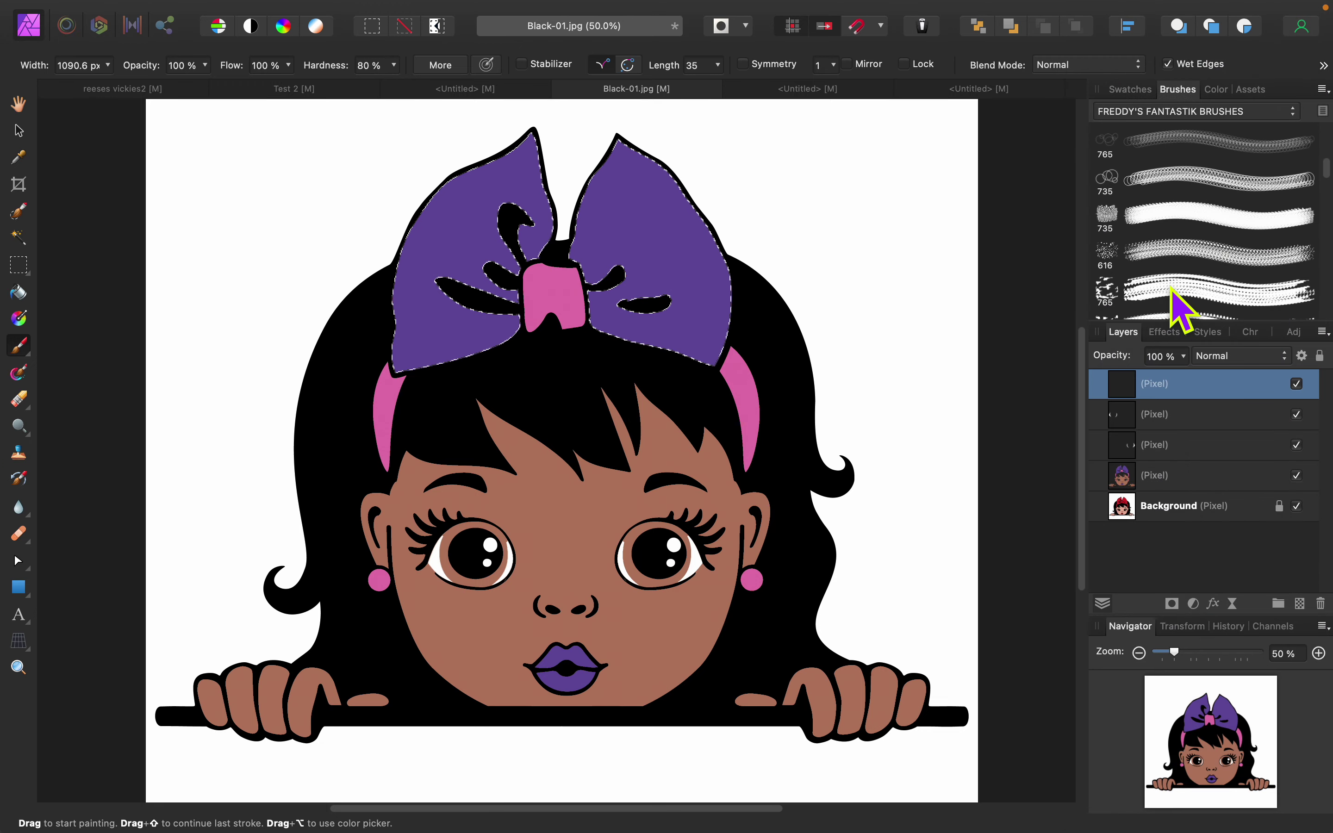
scroll(1180, 257, "up", 4)
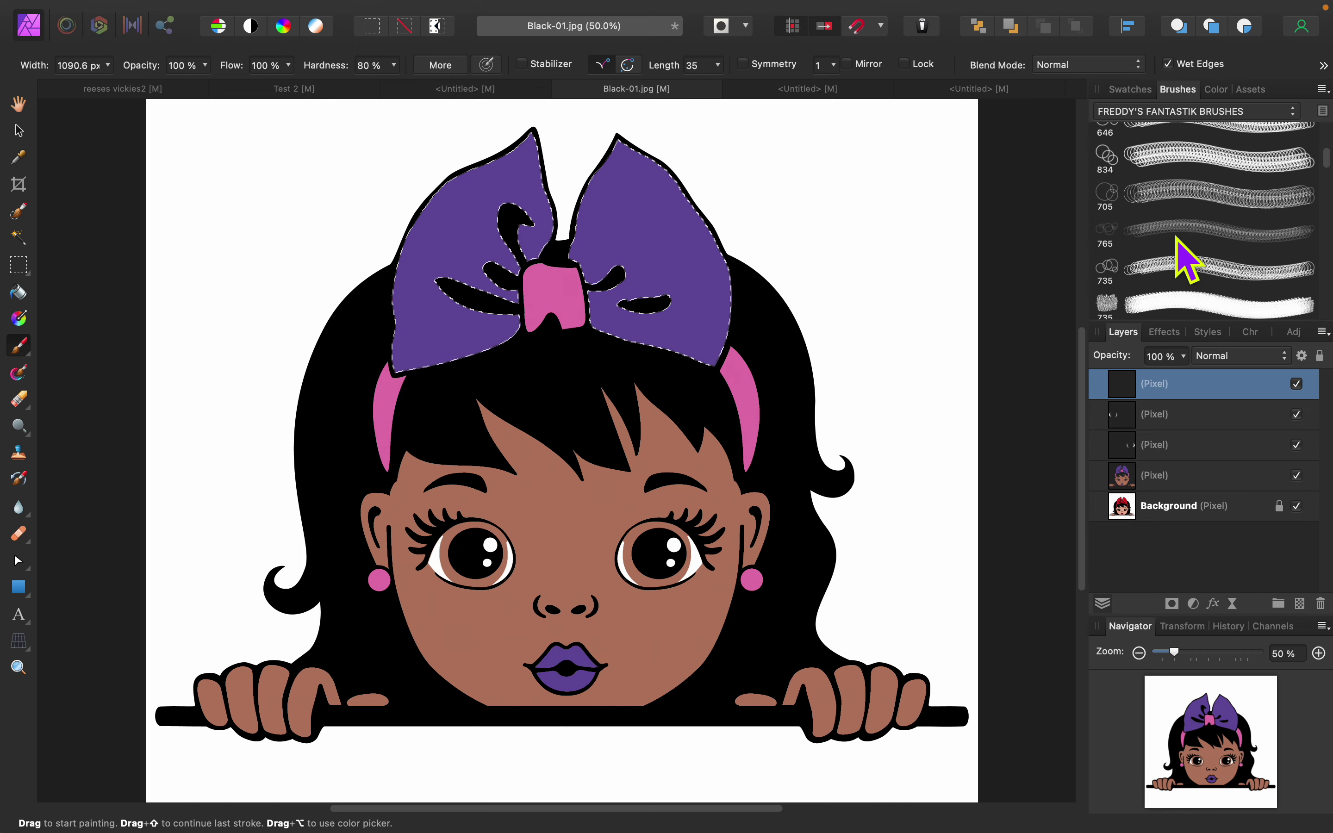
scroll(1184, 259, "up", 2)
scroll(1185, 260, "down", 5)
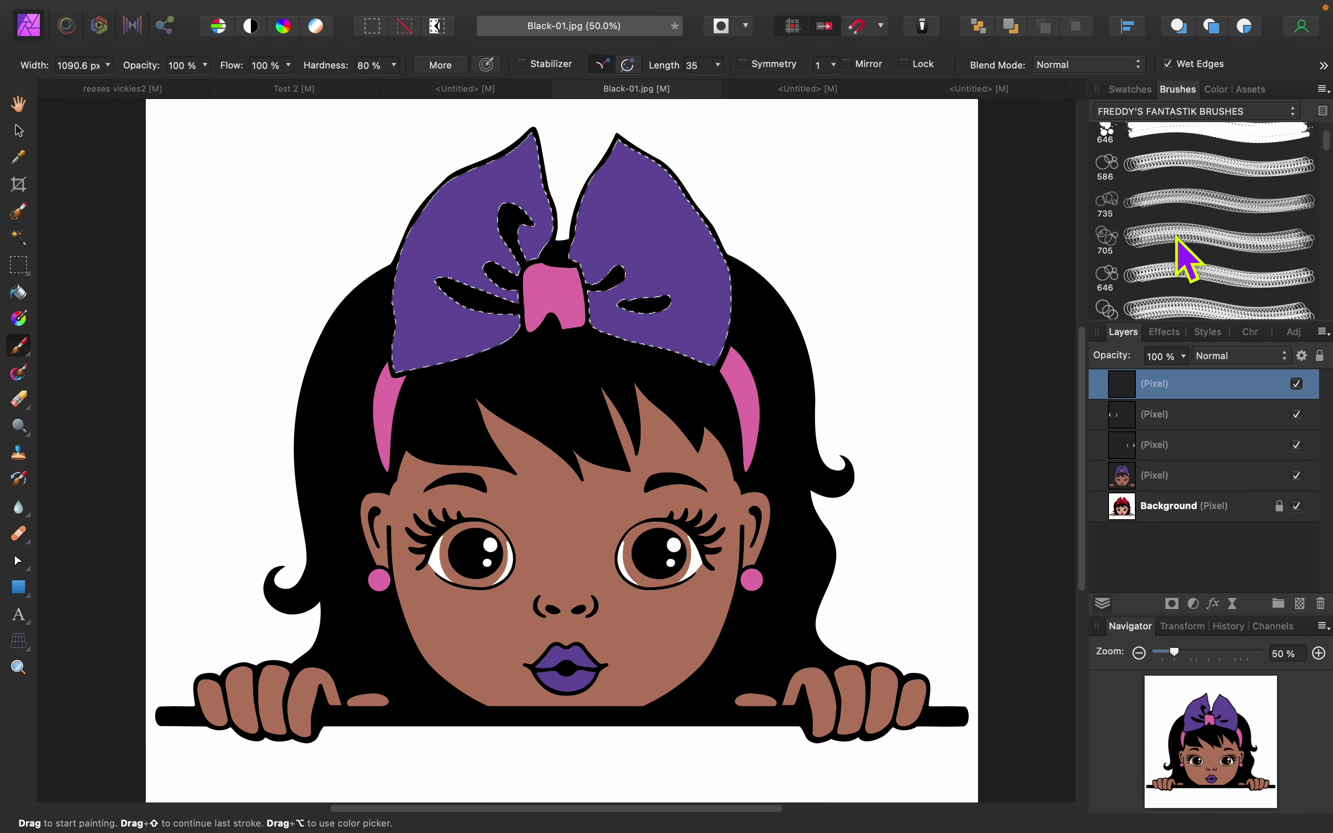
scroll(1184, 260, "down", 3)
scroll(1175, 237, "down", 1)
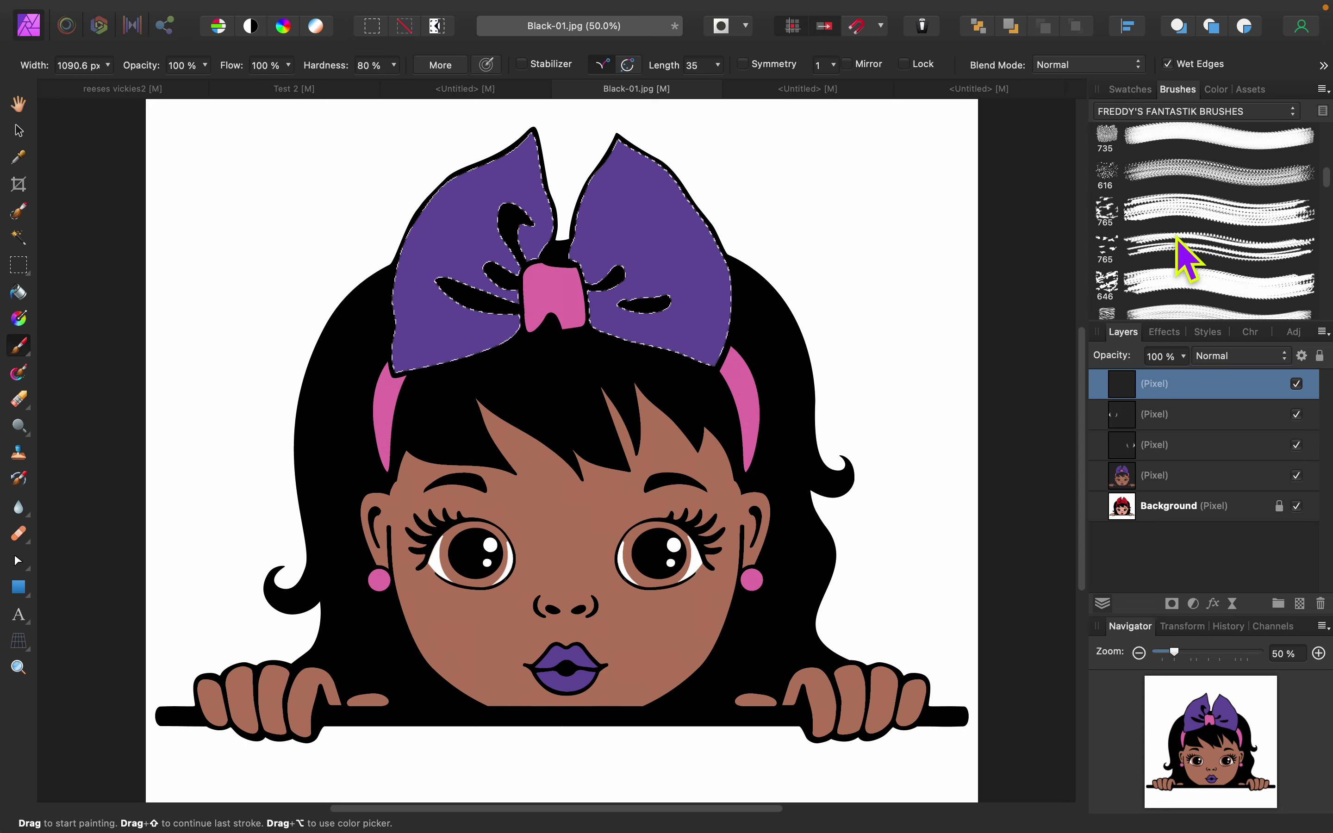
scroll(1179, 298, "down", 2)
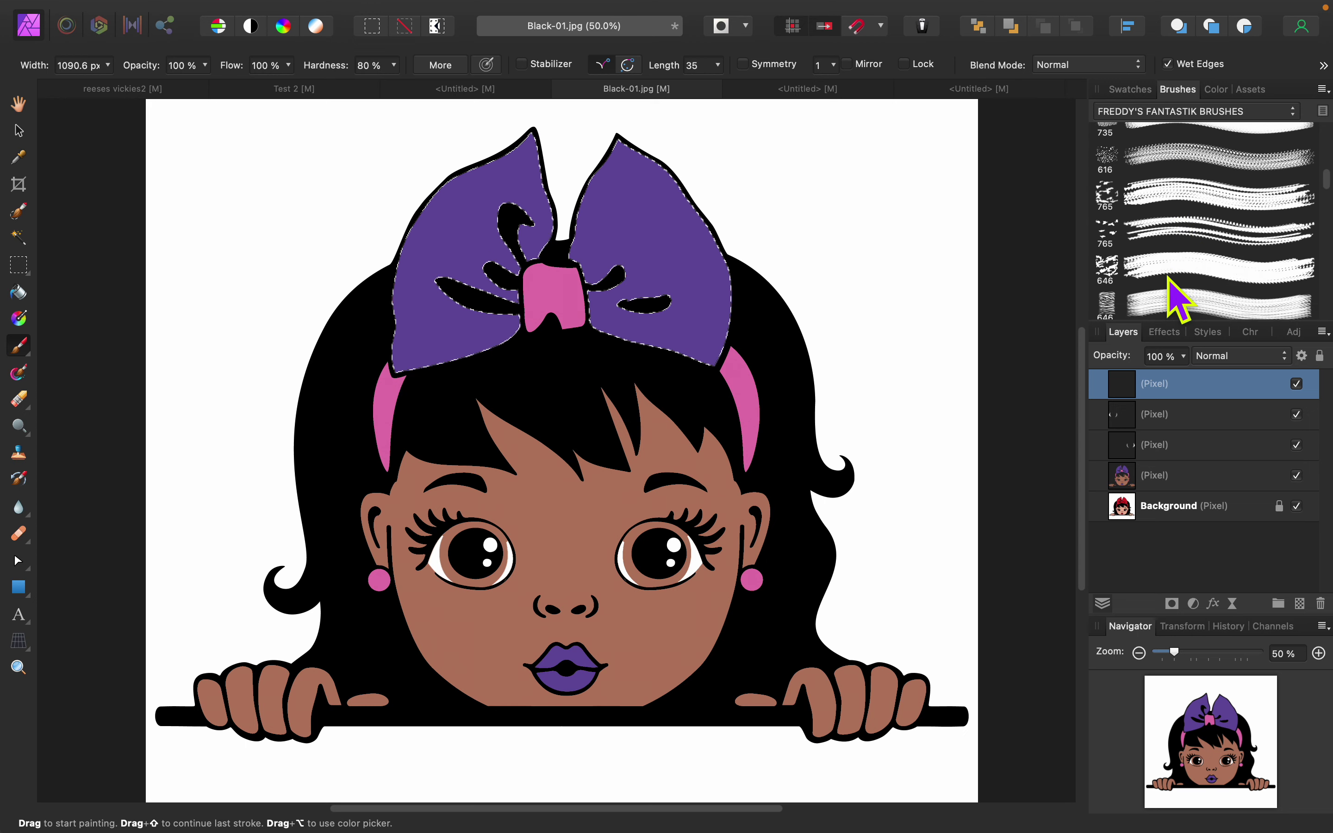
Step: Try the lined 646 px texture brush on the right-hand half of the bow, reducing its width to 467 px, and undo every stamp
left_click(1167, 291)
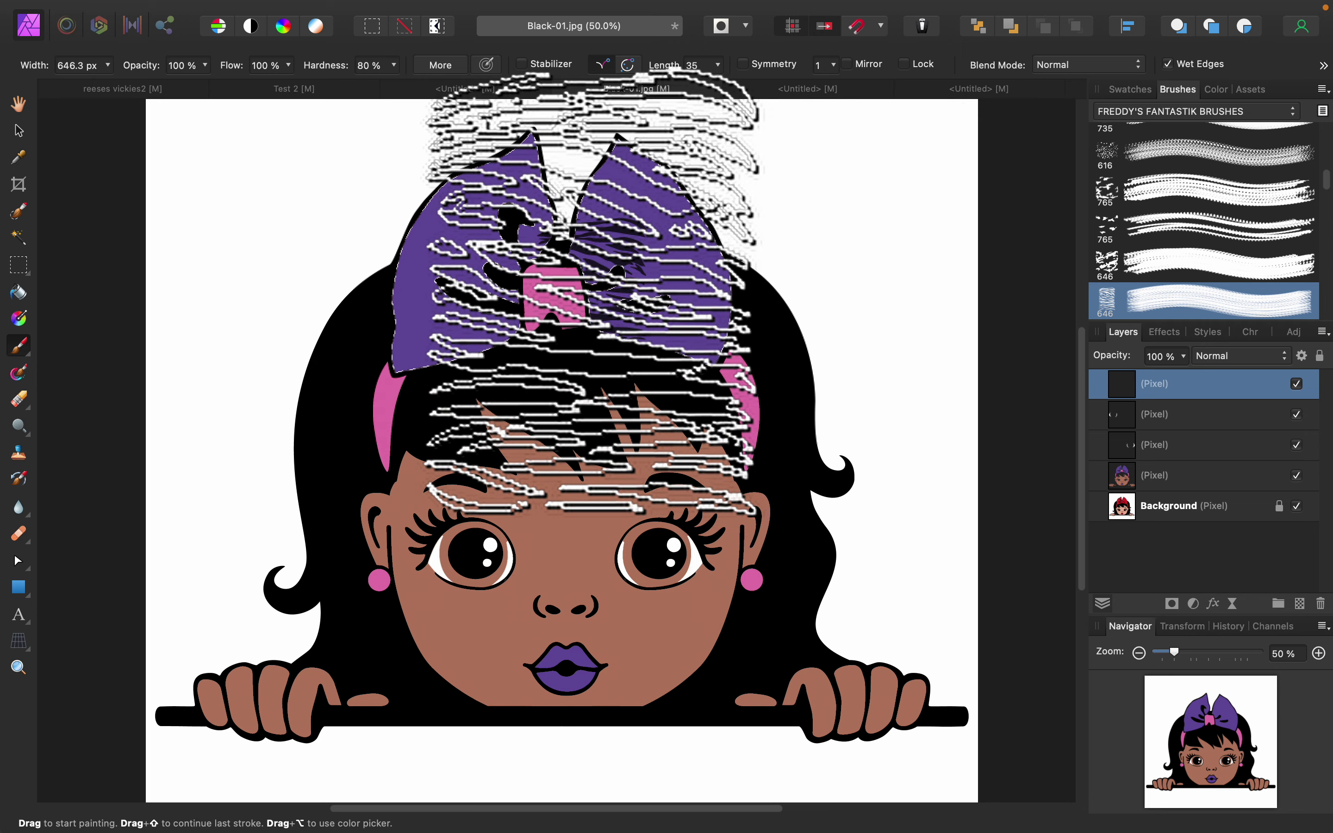
left_click(595, 291)
key("super+z")
left_click(626, 223)
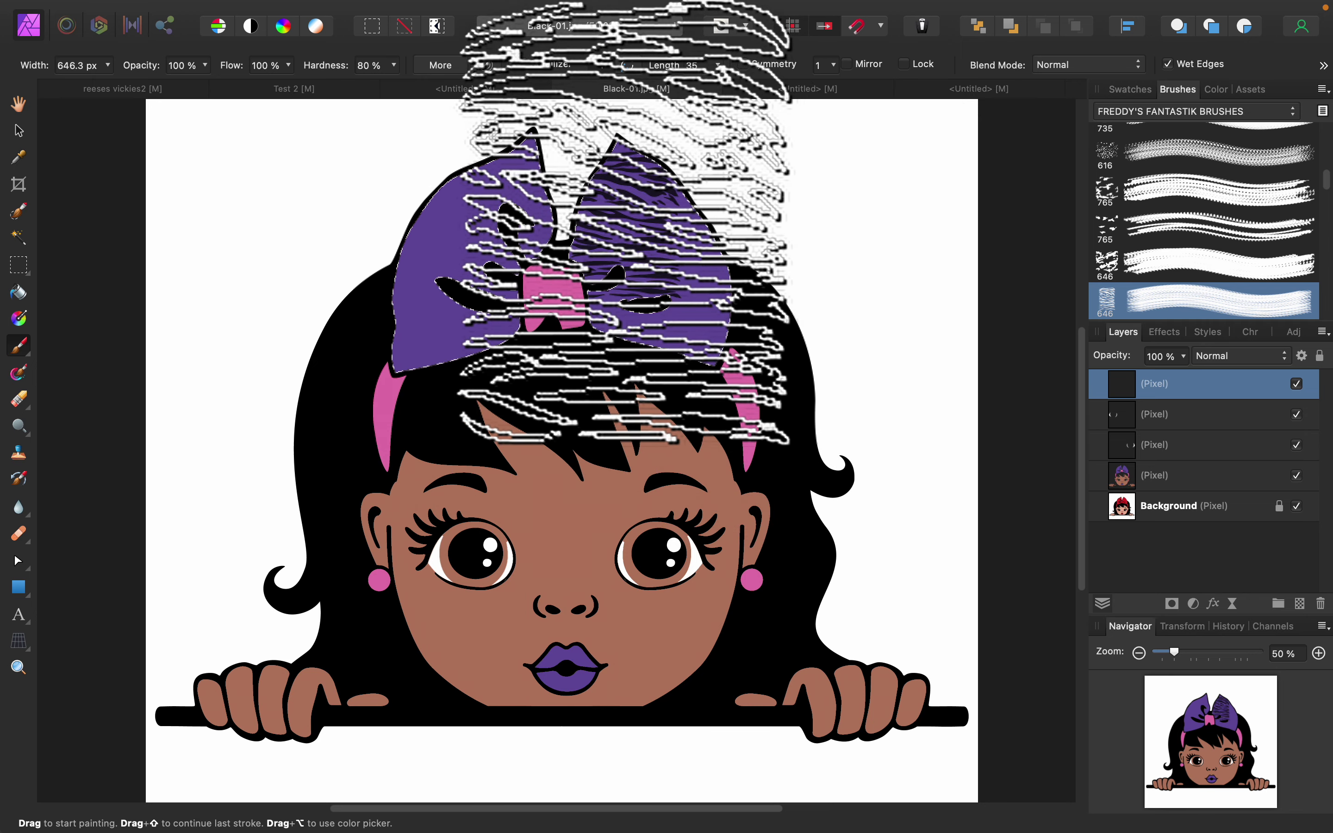
key("[")
left_click(625, 222)
key("super+z")
key("[")
left_click(627, 223)
key("super+z")
left_click(663, 263)
key("super+z")
Step: Choose the 824 px animal-print brush, try a black print on the right-hand half of the bow, and undo it
scroll(1193, 290, "down", 3)
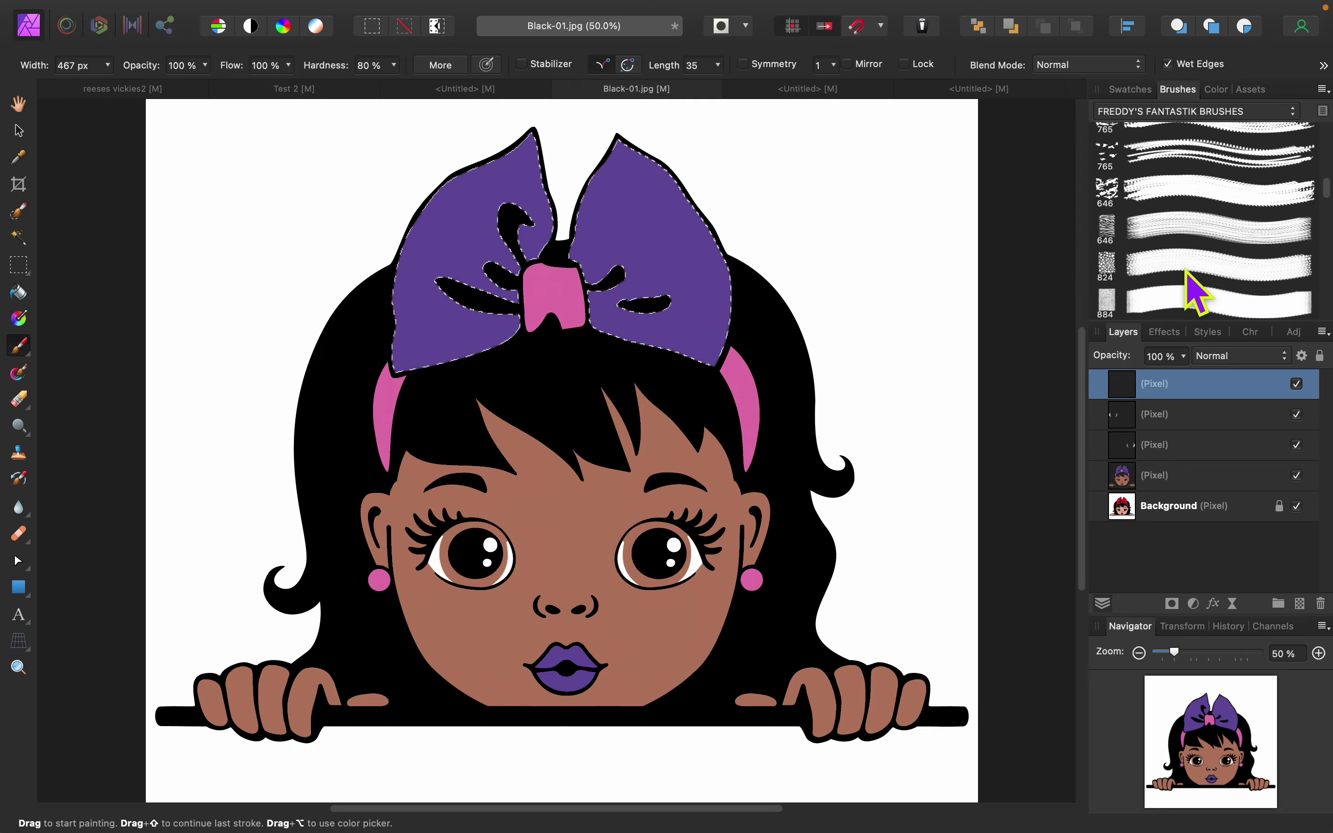
left_click(1145, 270)
left_click(716, 308)
mouse_move(716, 307)
left_mouse_down()
mouse_move(644, 276)
mouse_move(625, 242)
mouse_move(663, 264)
left_mouse_up()
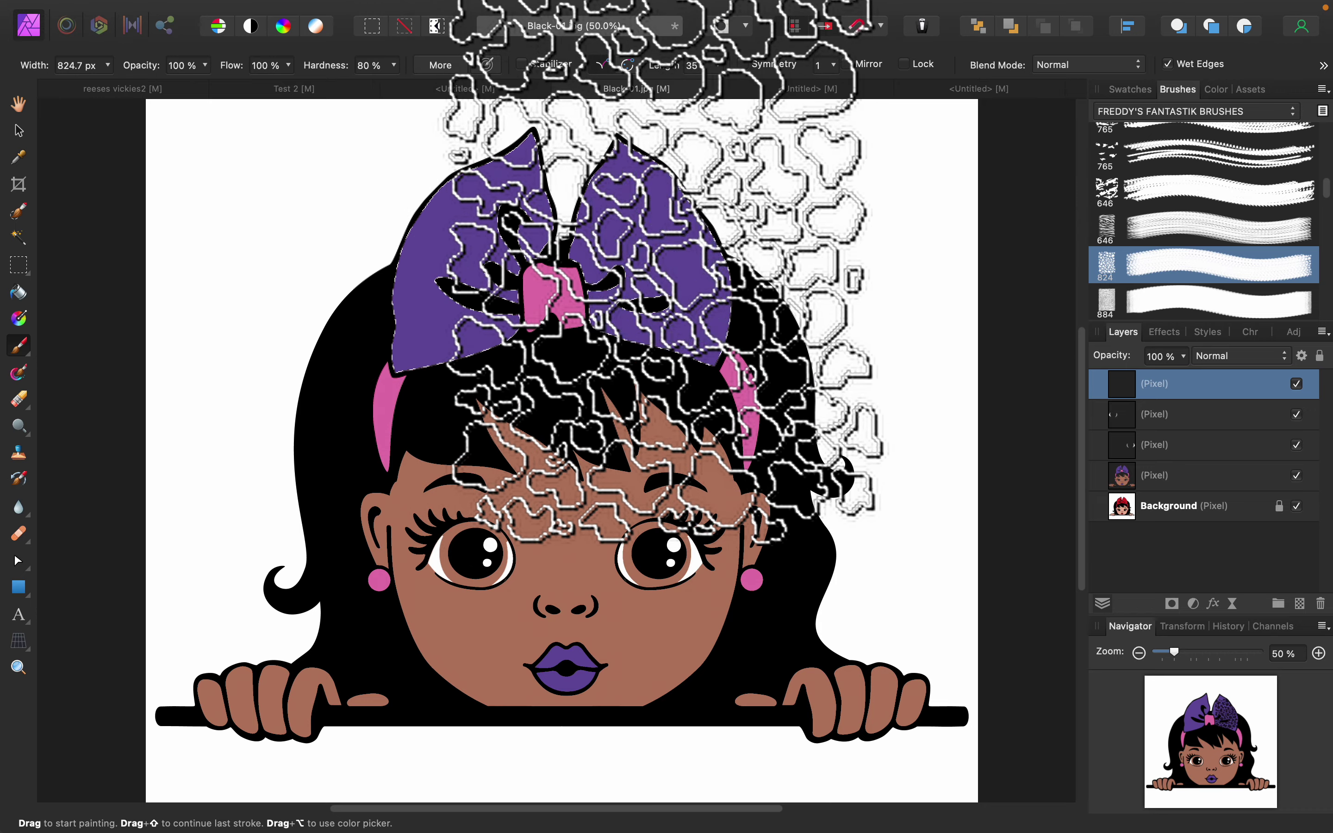
mouse_move(664, 263)
left_mouse_down()
mouse_move(642, 260)
mouse_move(683, 298)
mouse_move(661, 264)
left_mouse_up()
left_click(663, 270)
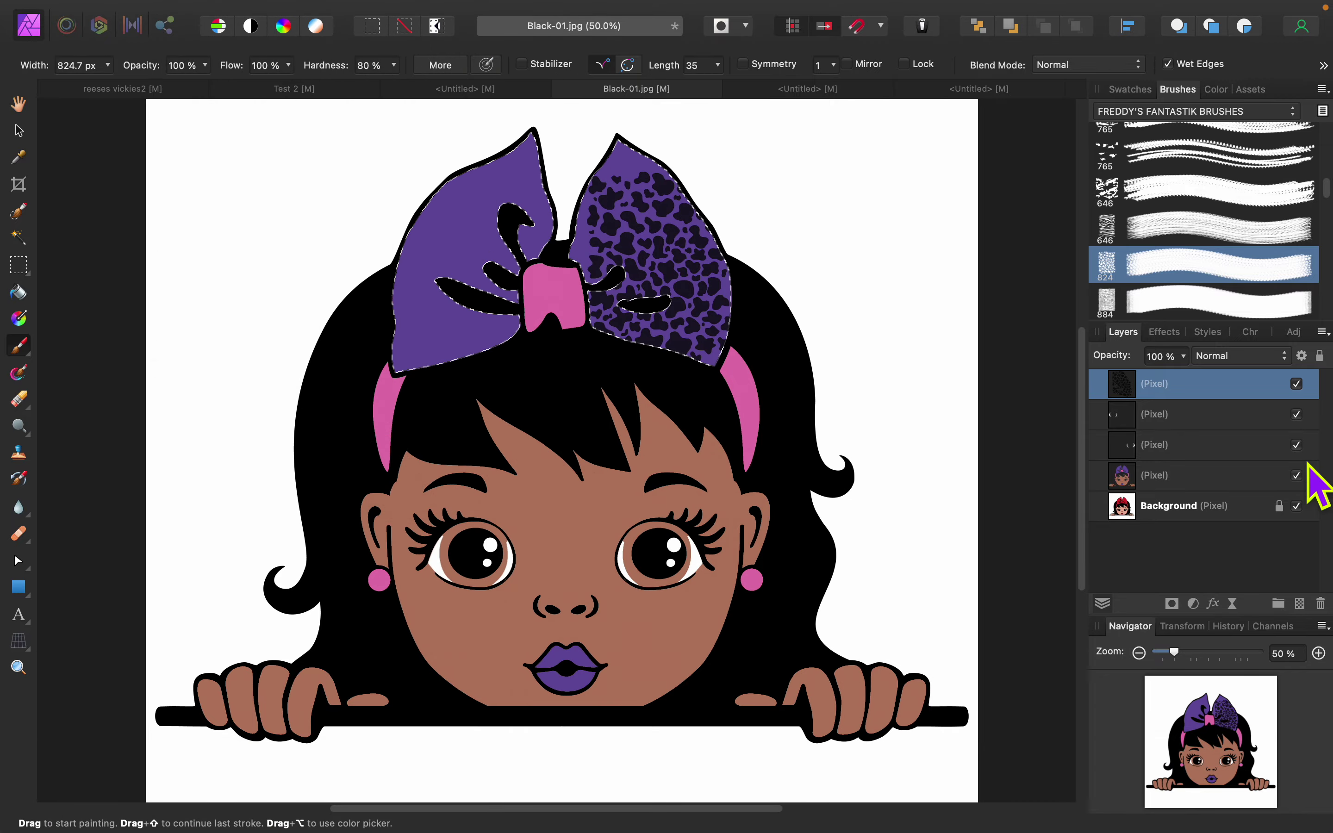
left_click_drag(639, 256, 645, 286)
key("super+z")
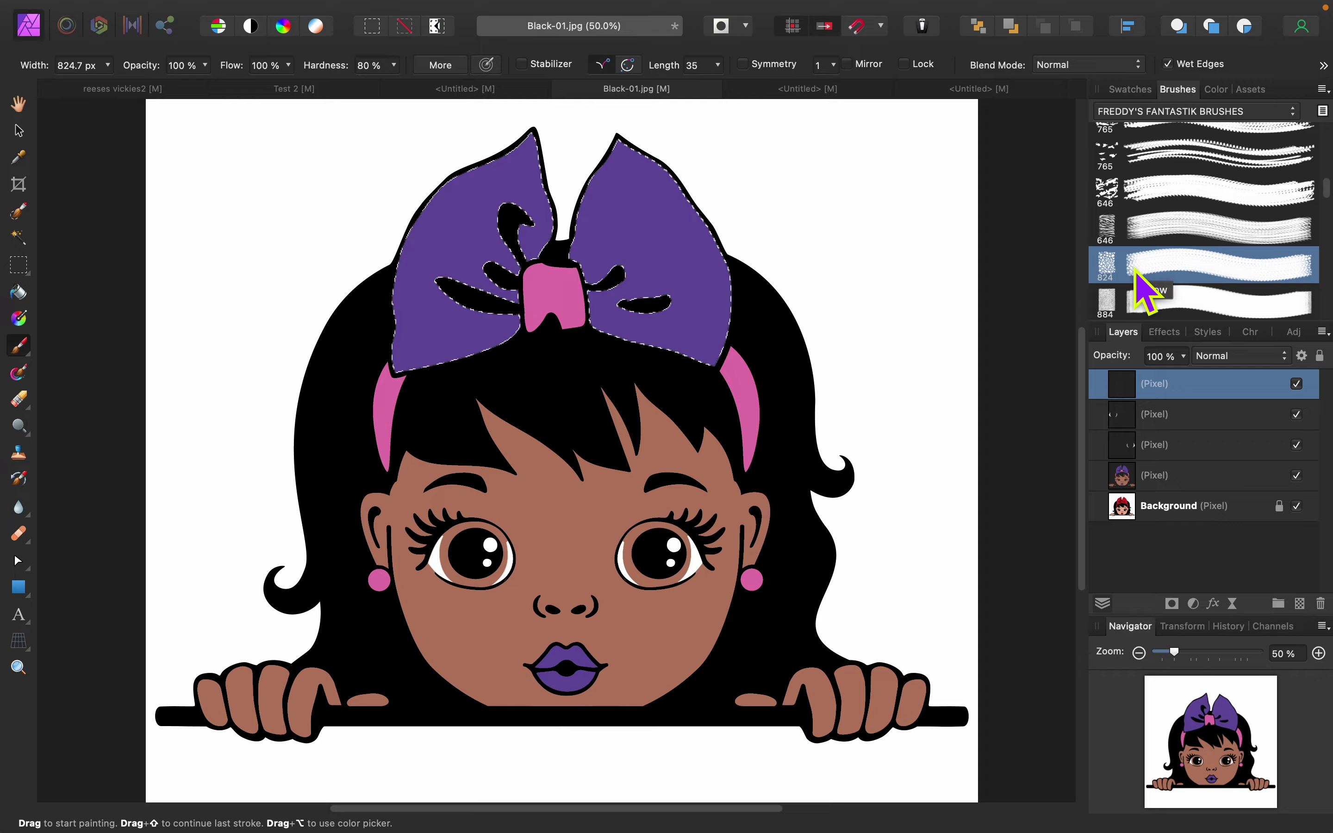
Step: Enlarge the animal-print brush to 1066.1 px and stamp the black pattern over both selected halves of the bow
key("bracketleft")
left_click_drag(699, 280, 635, 250)
key("bracketright")
key("bracketright")
key("bracketright")
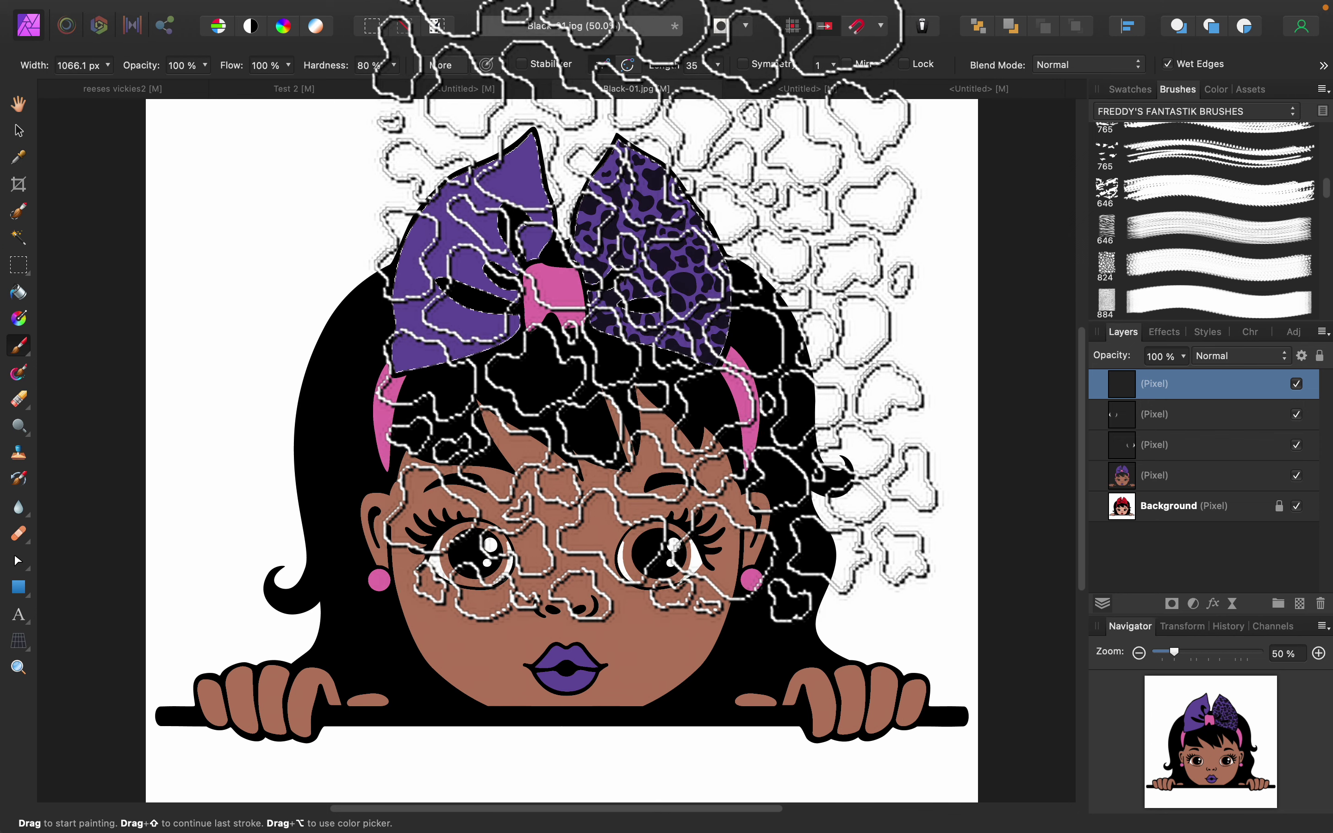
key("super+z")
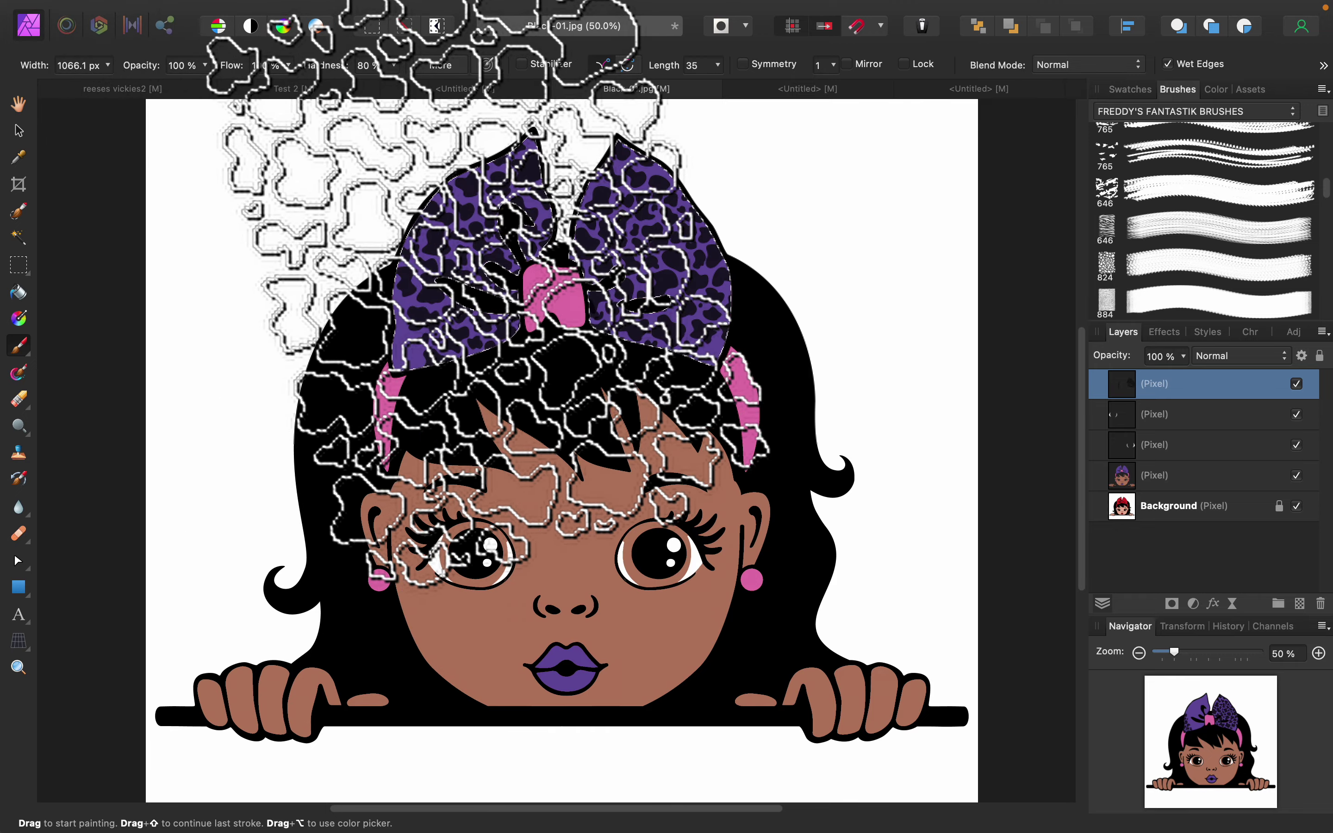
left_click(486, 251)
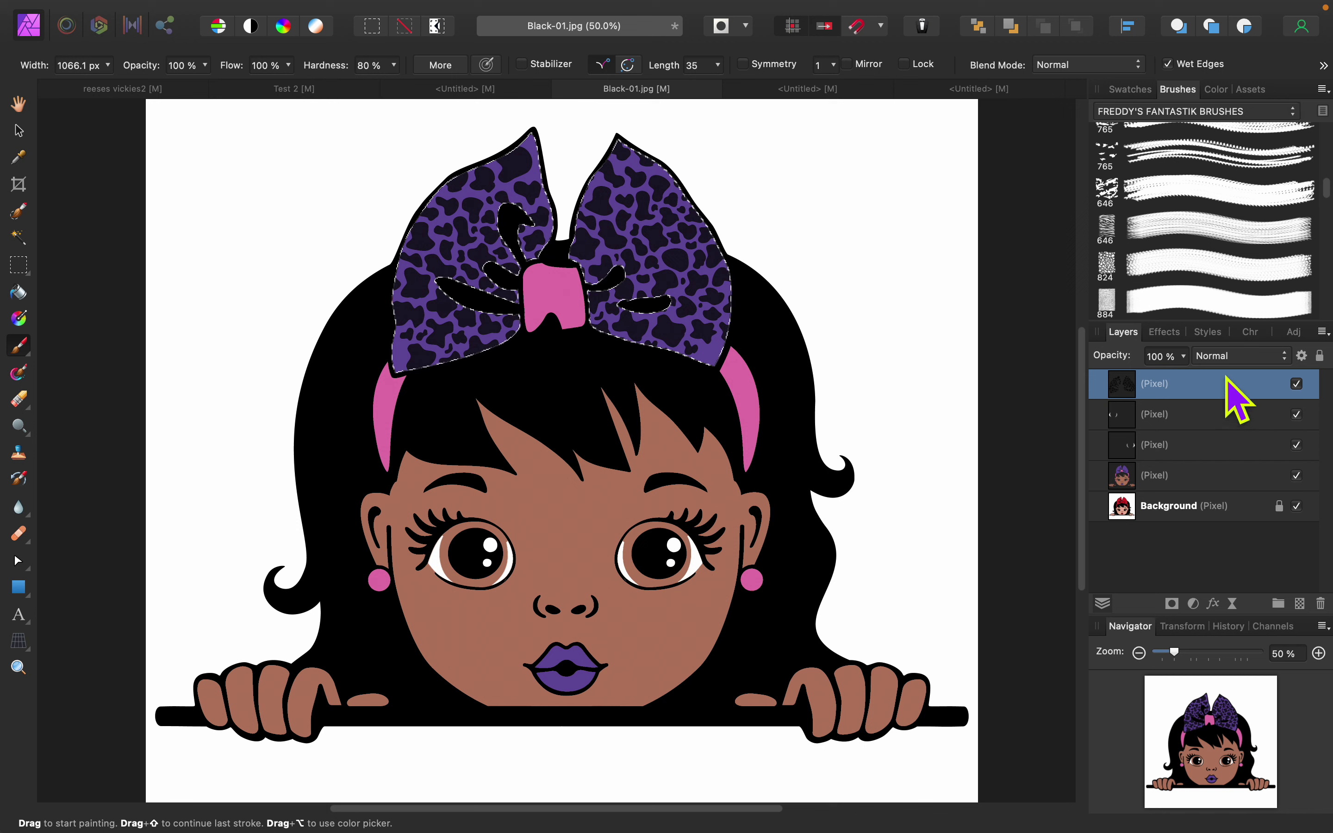
Step: Give the animal-print layer a Pillow Bevel / Emboss effect with a 5 px radius, leaving Inner Glow off
left_click(1213, 604)
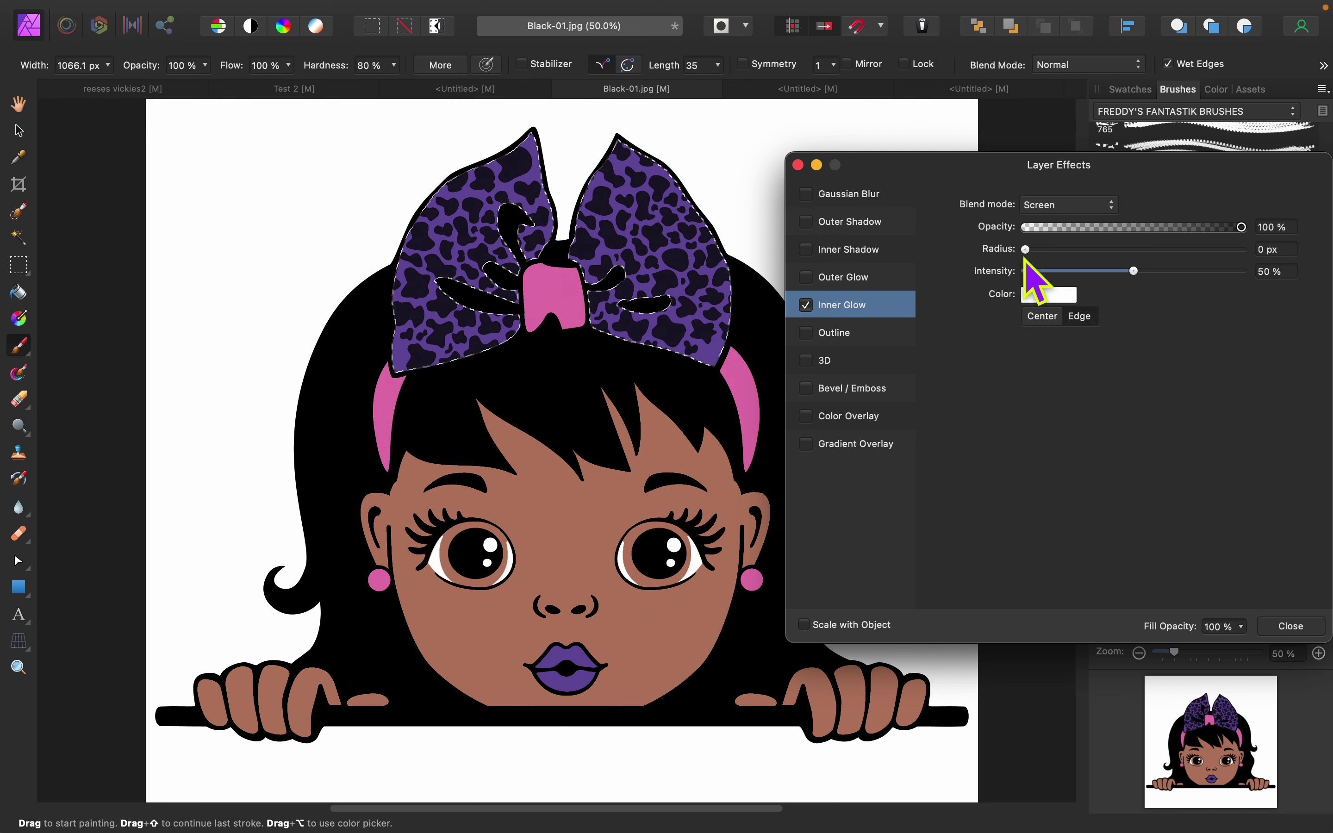
left_click_drag(1026, 249, 1025, 249)
left_click(846, 389)
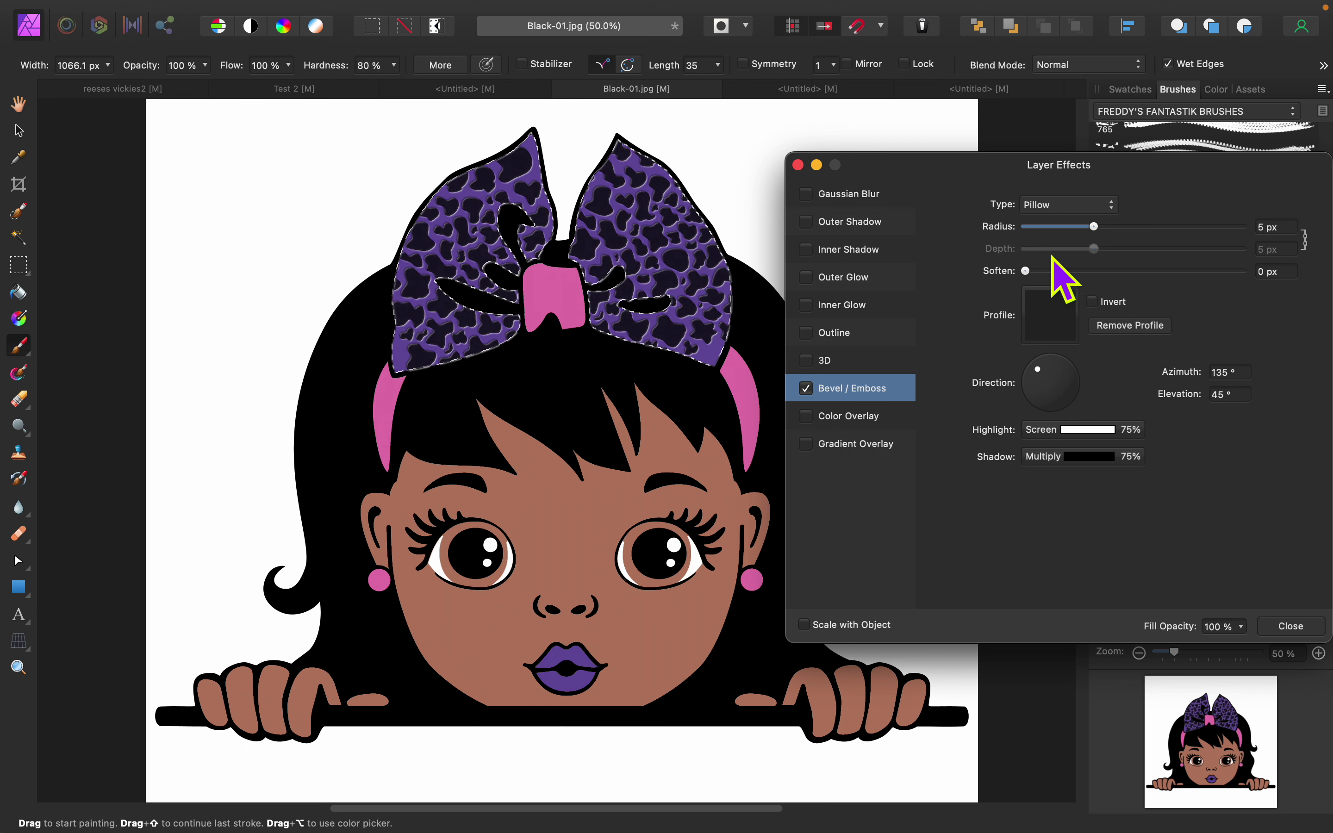
left_click(1289, 627)
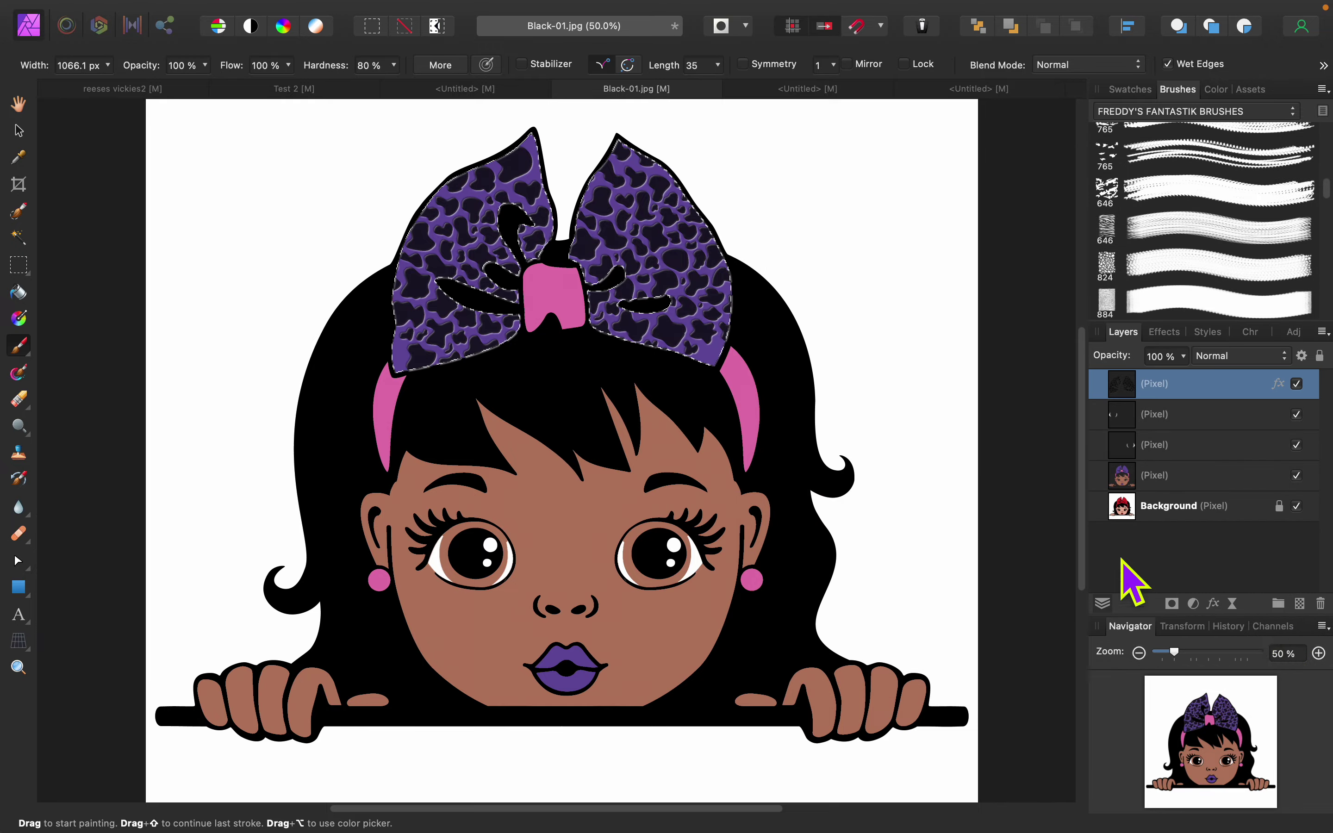
mouse_move(412, 22)
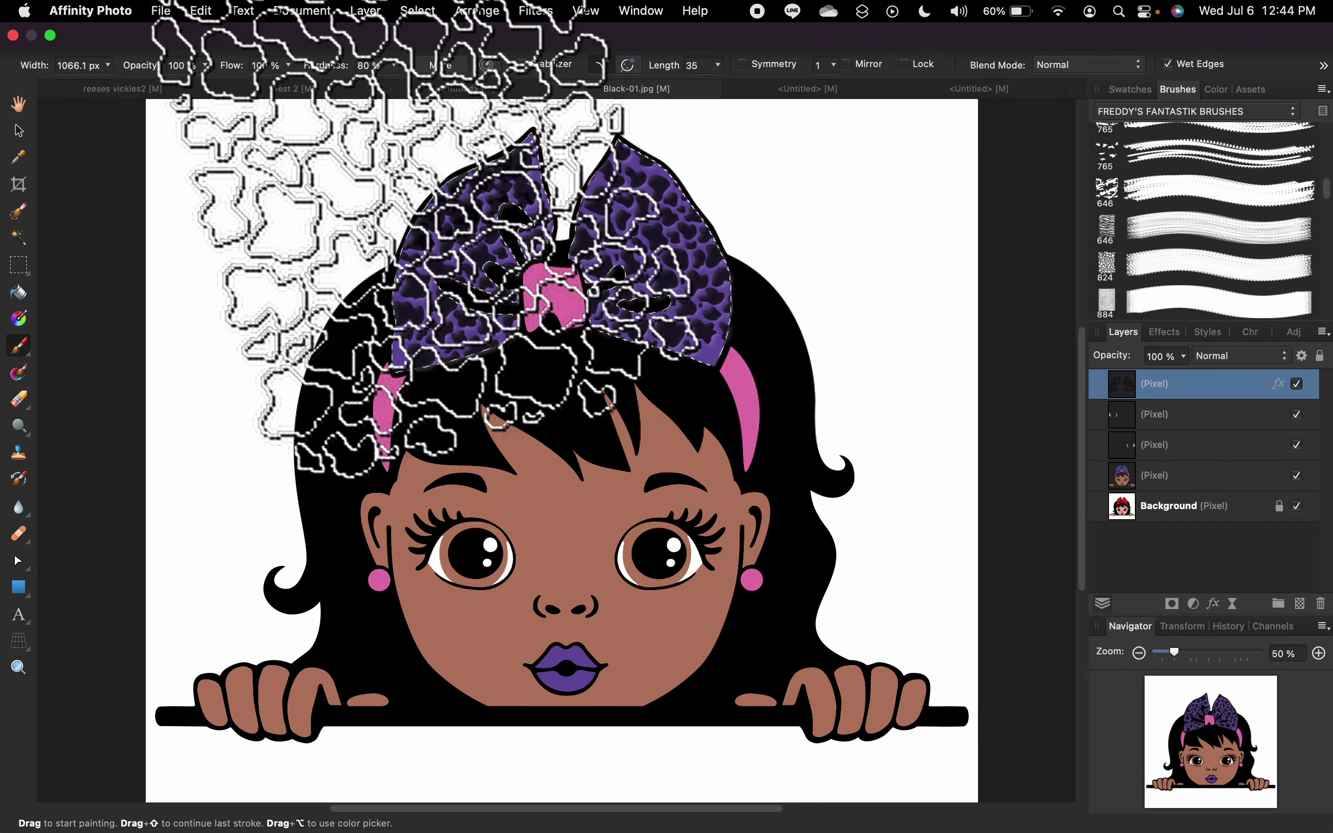